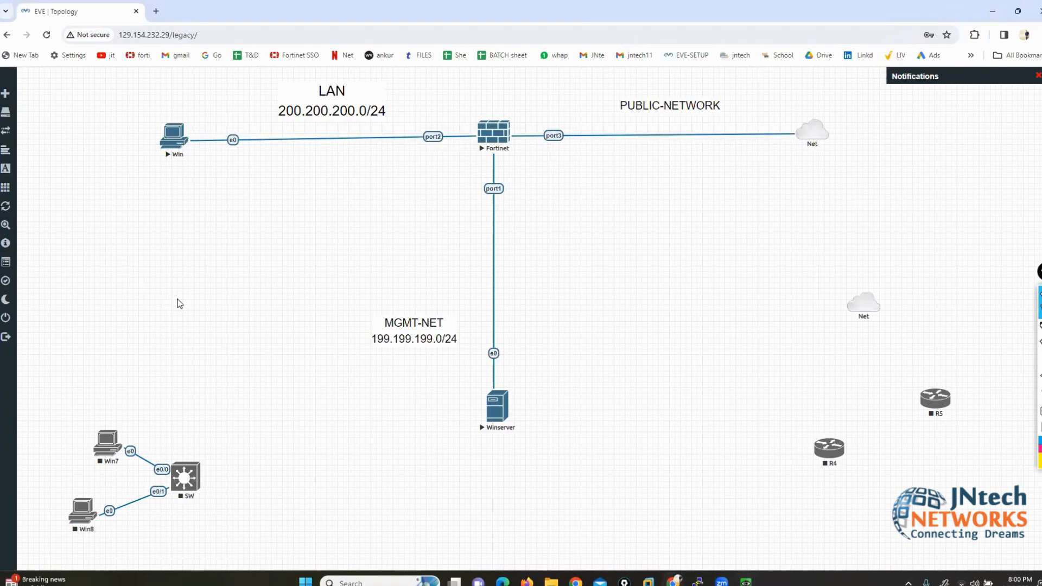
Step: Add a 'FIREWALL POLICY' text label at font size 20 and drag it to the canvas top-left
{"action": "right_click", "coordinate": [299, 221]}
{"action": "left_click", "coordinate": [330, 314]}
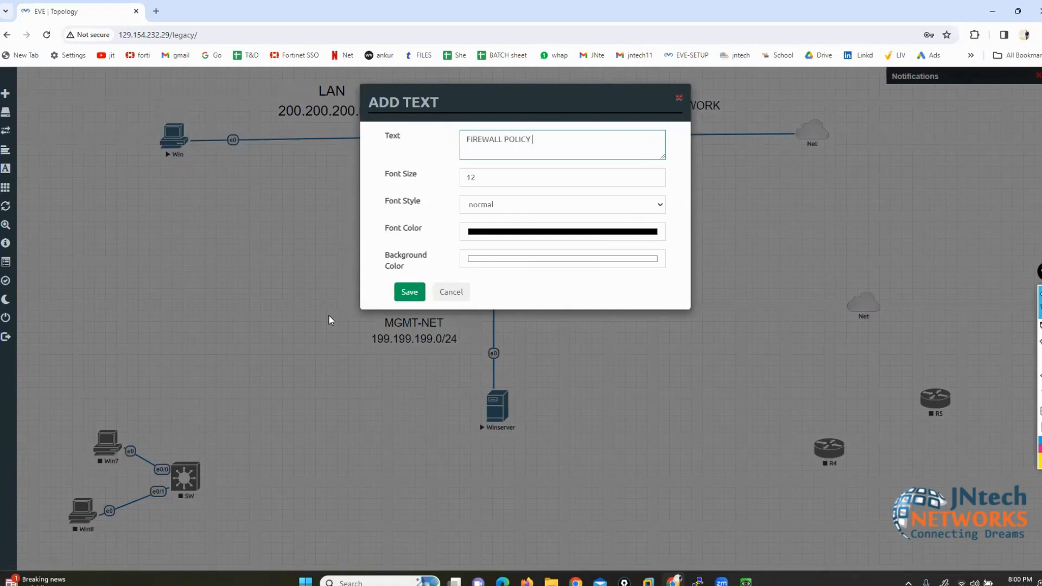
{"action": "key", "text": "Tab"}
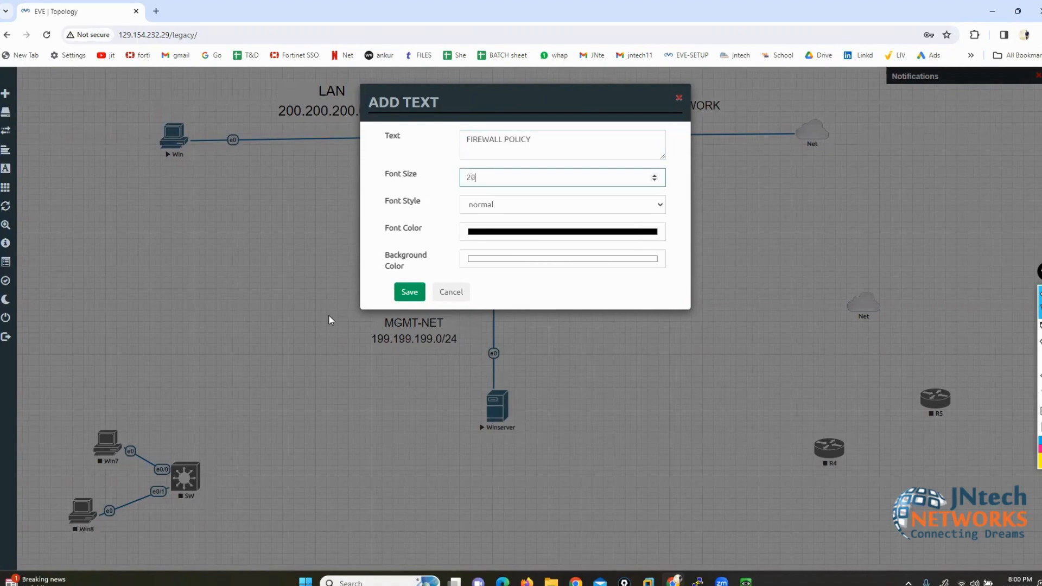
{"action": "type", "text": "20"}
{"action": "left_click", "coordinate": [408, 293]}
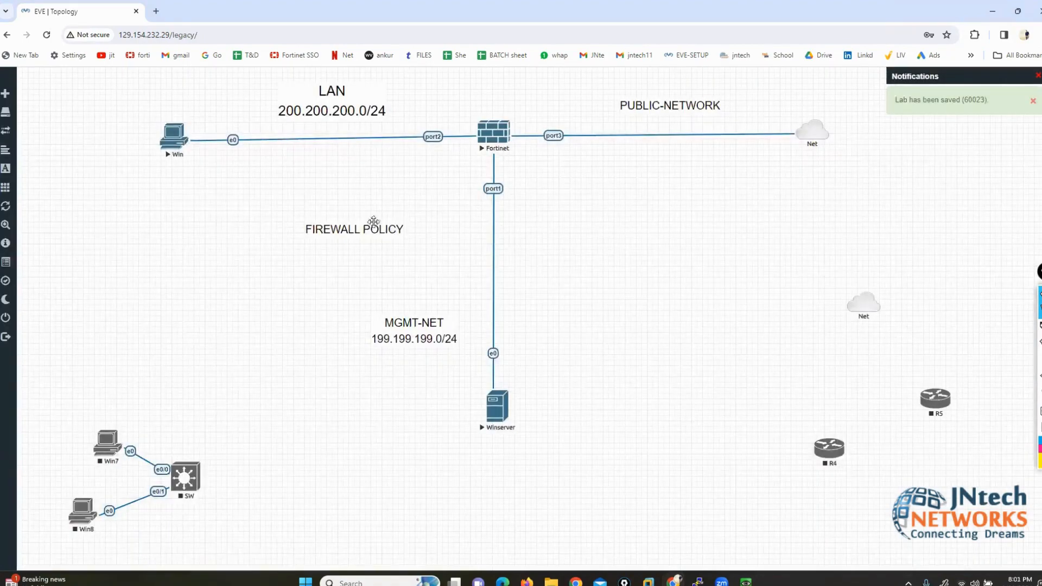
{"action": "left_click_drag", "start_coordinate": [349, 229], "coordinate": [105, 97]}
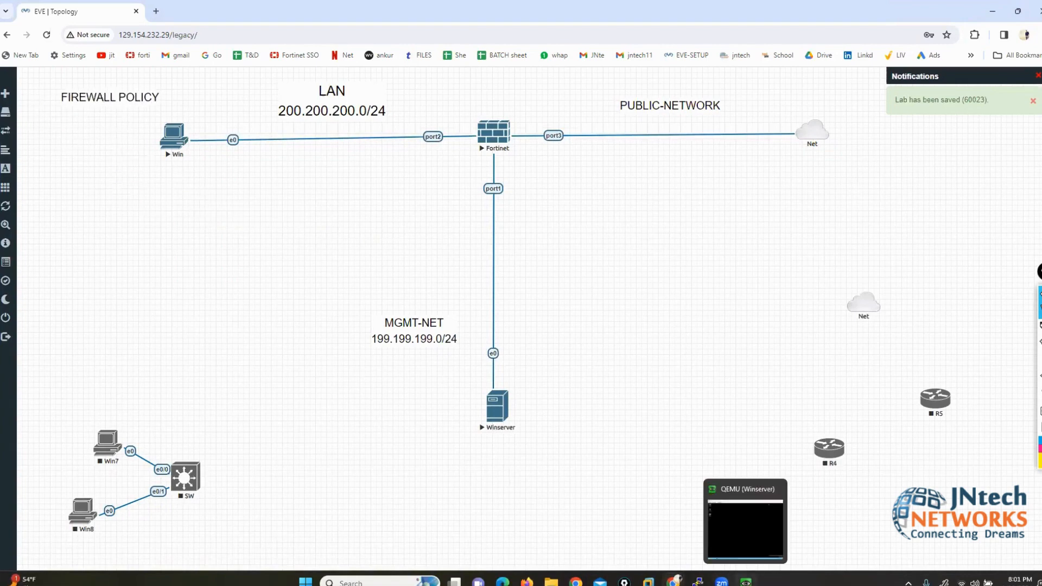
{"action": "mouse_move", "coordinate": [745, 581]}
{"action": "left_click", "coordinate": [715, 510]}
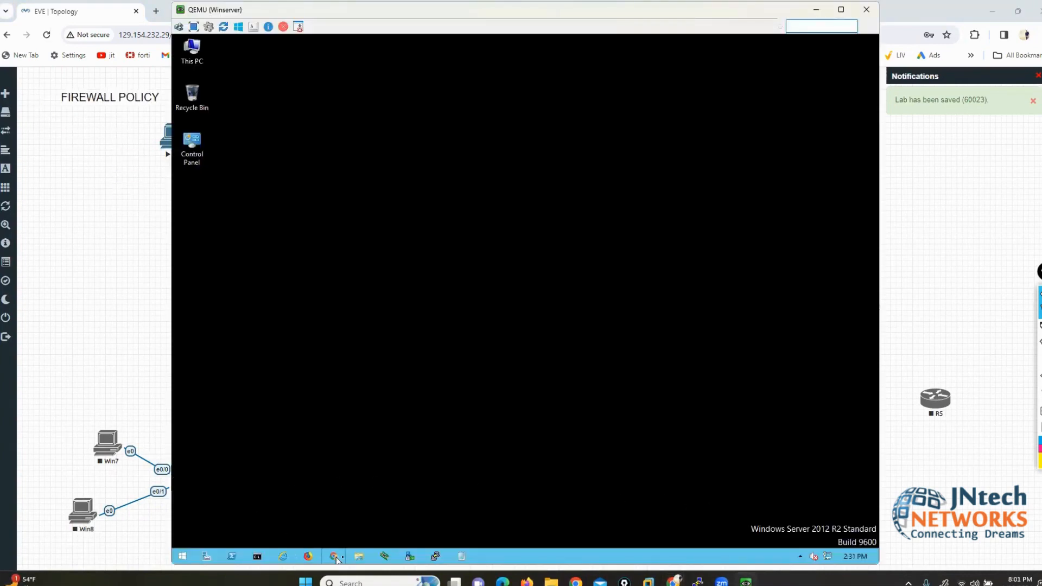
{"action": "left_click", "coordinate": [125, 217]}
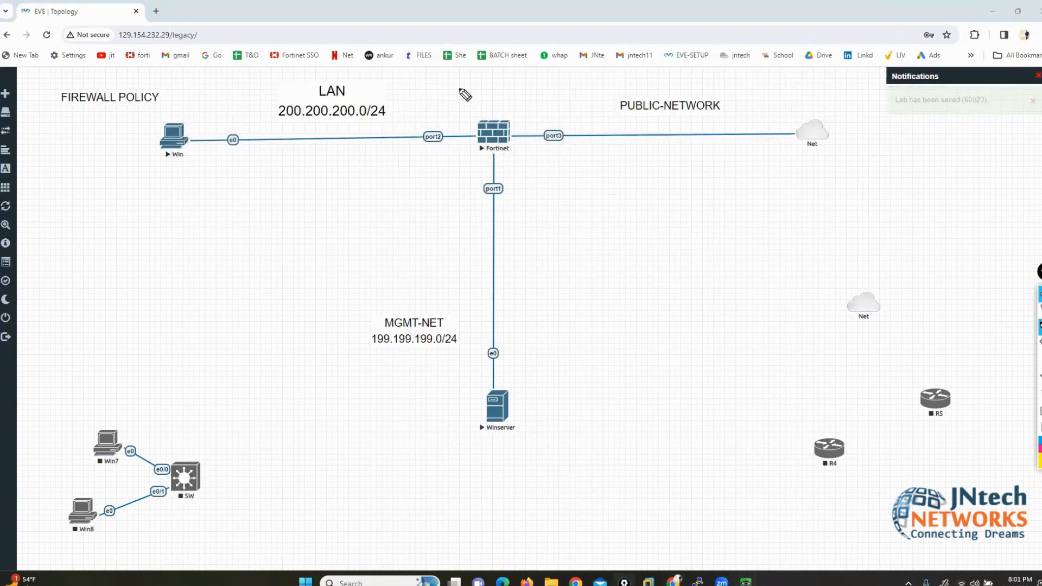
{"action": "mouse_move", "coordinate": [460, 89]}
{"action": "left_mouse_down"}
{"action": "mouse_move", "coordinate": [464, 130]}
{"action": "mouse_move", "coordinate": [331, 168]}
{"action": "left_mouse_up"}
{"action": "left_click", "coordinate": [1039, 360]}
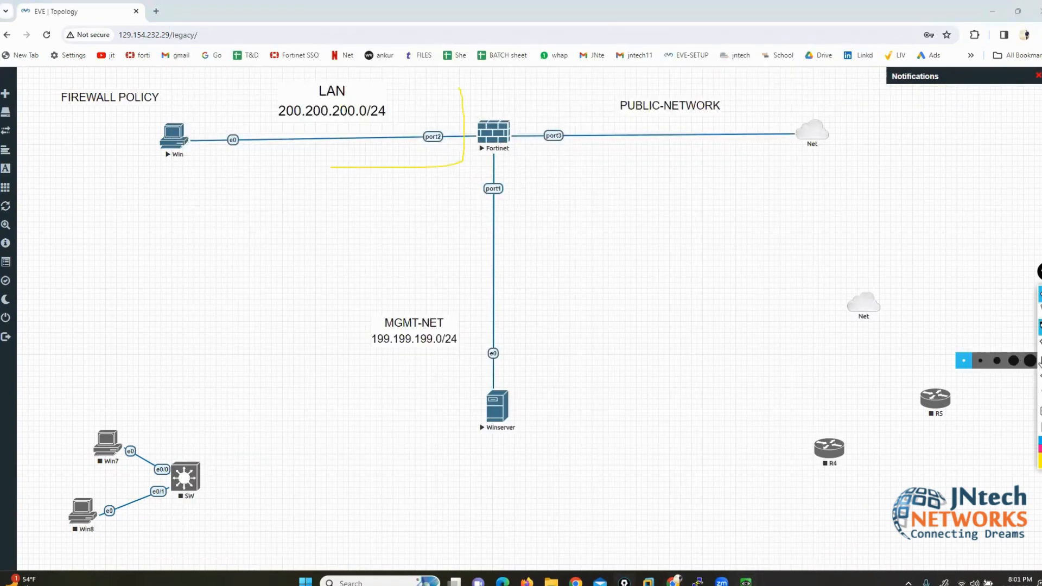
{"action": "left_click", "coordinate": [977, 367]}
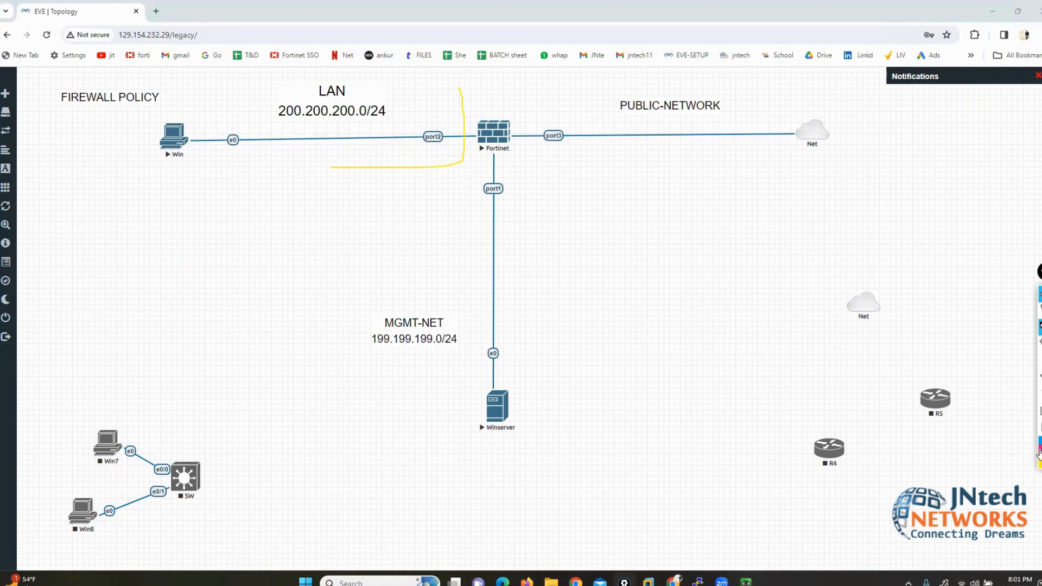
{"action": "left_click", "coordinate": [1040, 449]}
{"action": "left_click", "coordinate": [1040, 392]}
{"action": "mouse_move", "coordinate": [471, 75]}
{"action": "left_mouse_down"}
{"action": "mouse_move", "coordinate": [471, 112]}
{"action": "mouse_move", "coordinate": [233, 181]}
{"action": "mouse_move", "coordinate": [113, 81]}
{"action": "mouse_move", "coordinate": [330, 64]}
{"action": "mouse_move", "coordinate": [471, 76]}
{"action": "left_mouse_up"}
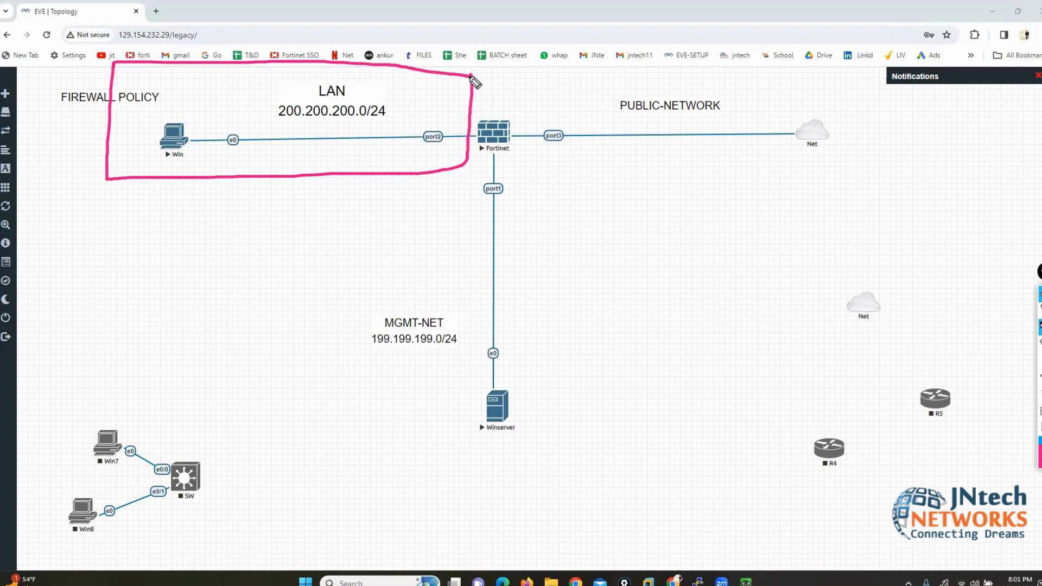
{"action": "mouse_move", "coordinate": [537, 88]}
{"action": "left_mouse_down"}
{"action": "mouse_move", "coordinate": [540, 149]}
{"action": "mouse_move", "coordinate": [794, 177]}
{"action": "mouse_move", "coordinate": [873, 93]}
{"action": "mouse_move", "coordinate": [524, 93]}
{"action": "left_mouse_up"}
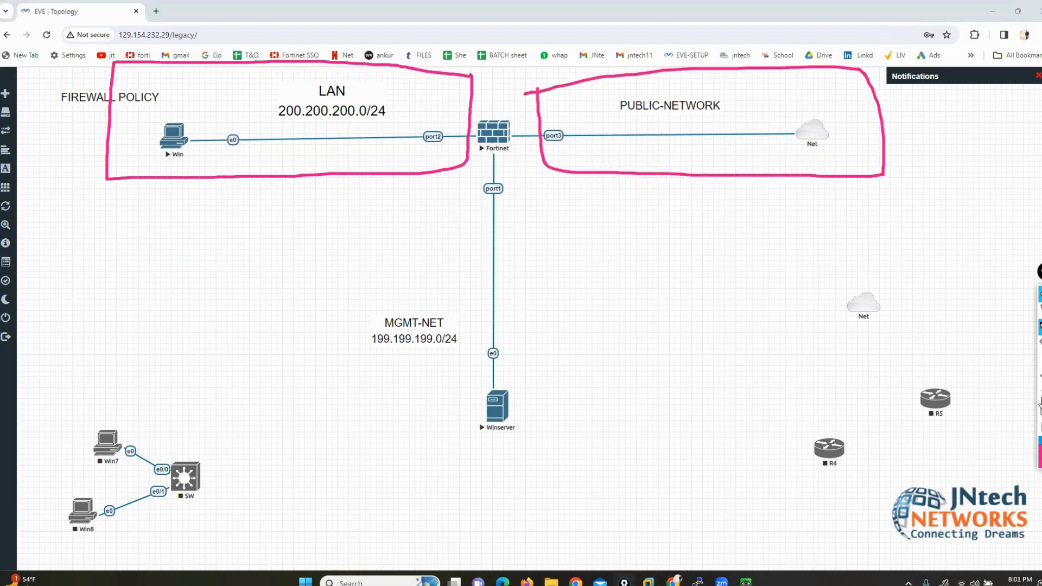
{"action": "left_click", "coordinate": [1040, 404]}
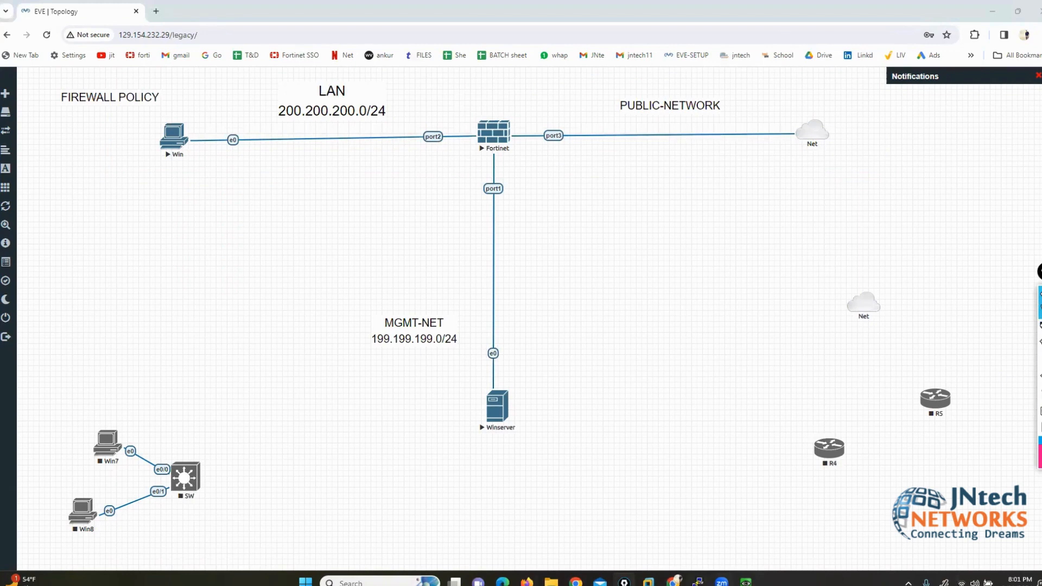
Step: On the Winserver, sign in to the FortiGate web GUI at 199.199.199.1 as admin
{"action": "mouse_move", "coordinate": [745, 579]}
{"action": "left_click", "coordinate": [741, 530]}
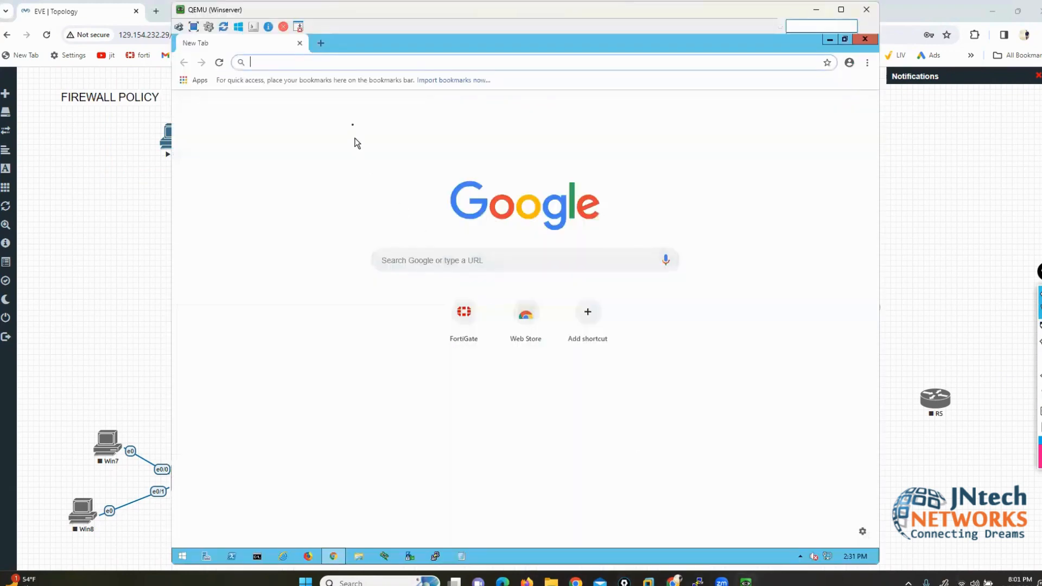
{"action": "type", "text": "199.199.199.1"}
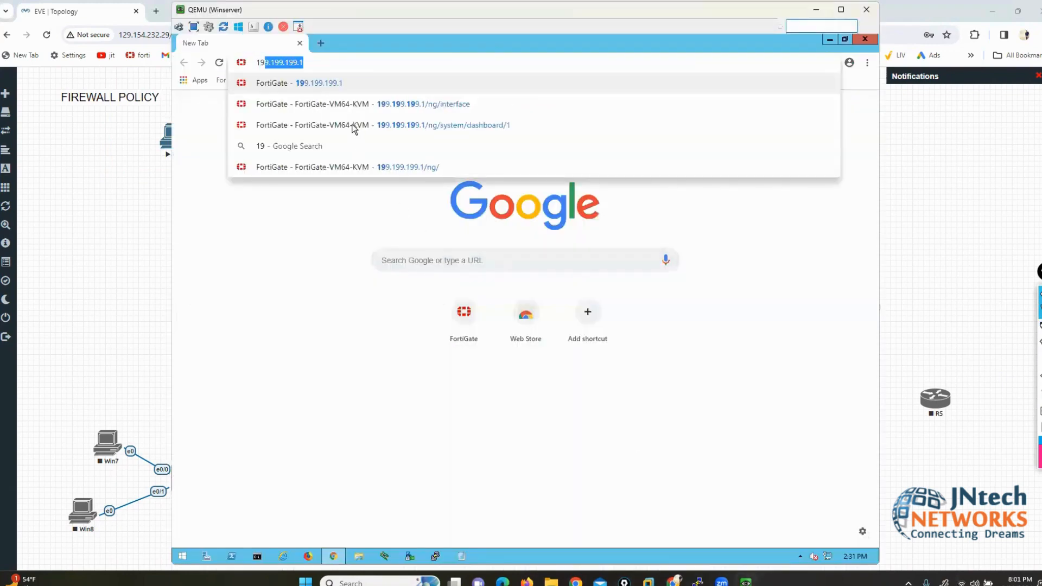
{"action": "key", "text": "Return"}
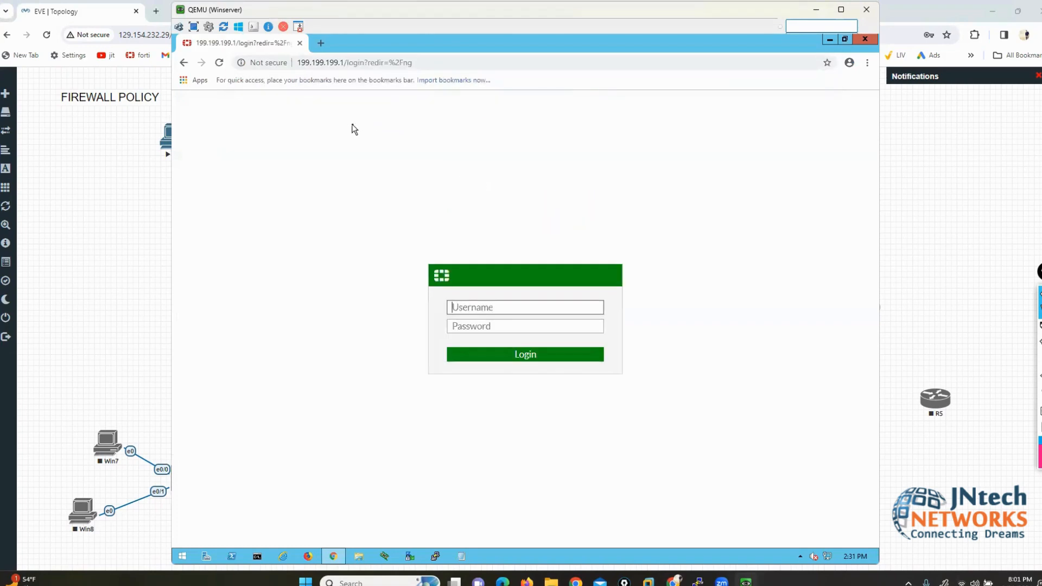
{"action": "type", "text": "admin"}
{"action": "key", "text": "Tab"}
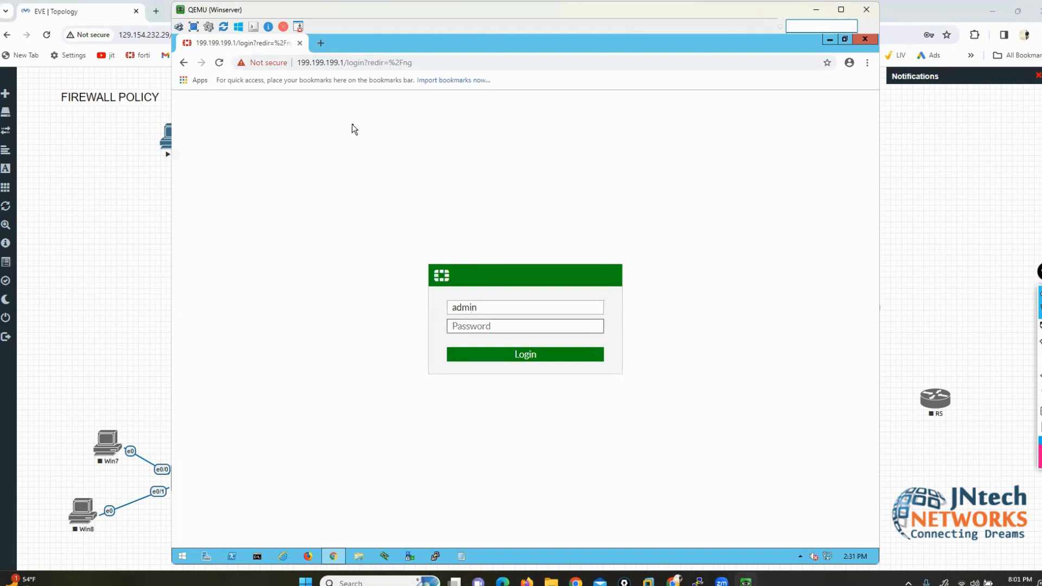
{"action": "type", "text": "•••"}
{"action": "key", "text": "Return"}
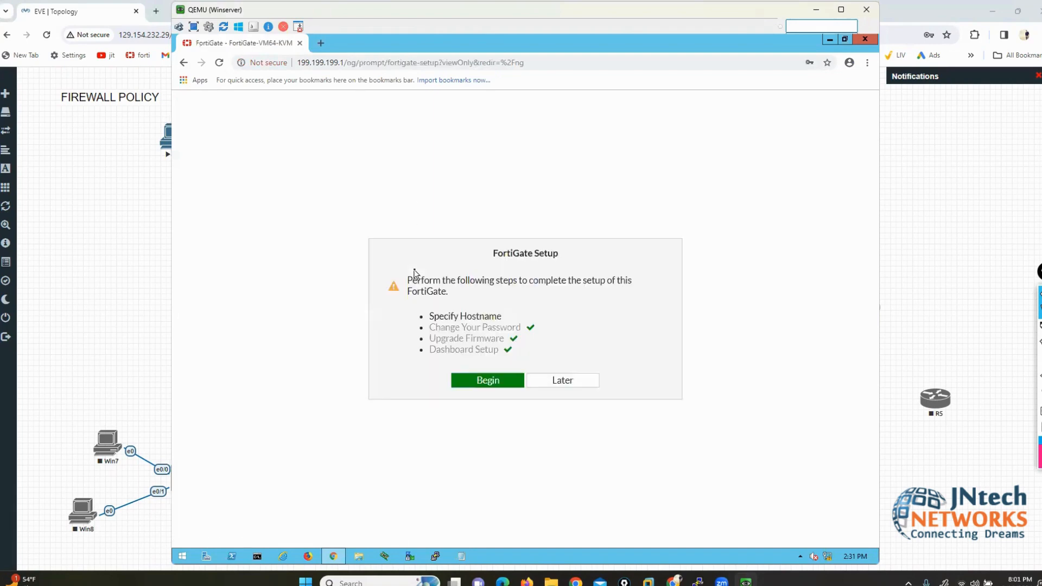
Step: Postpone the setup, dismiss the FortiOS 6.4.4 welcome popup, and open the CLI console
{"action": "left_click", "coordinate": [558, 381]}
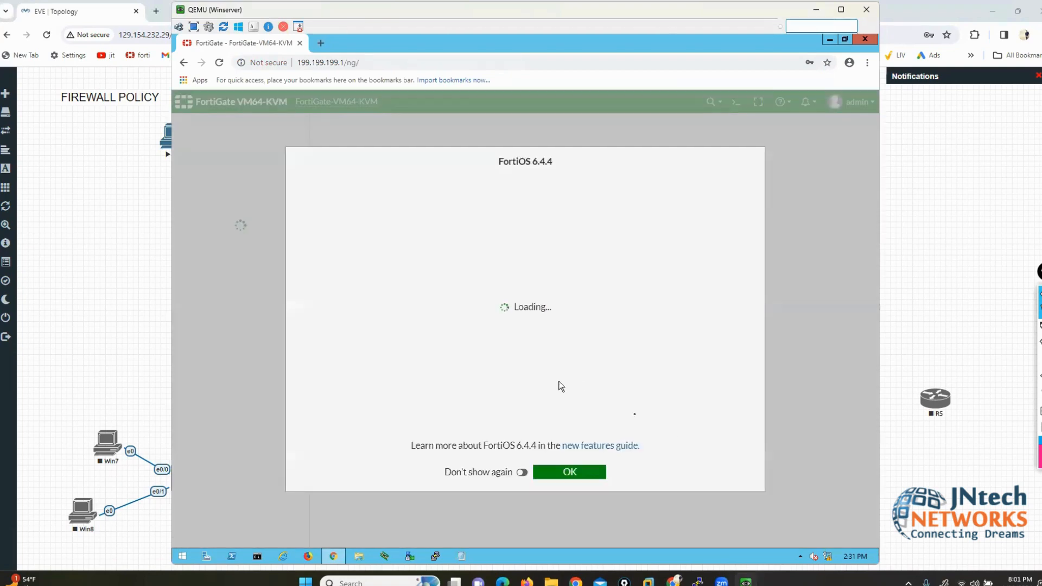
{"action": "left_click", "coordinate": [565, 472]}
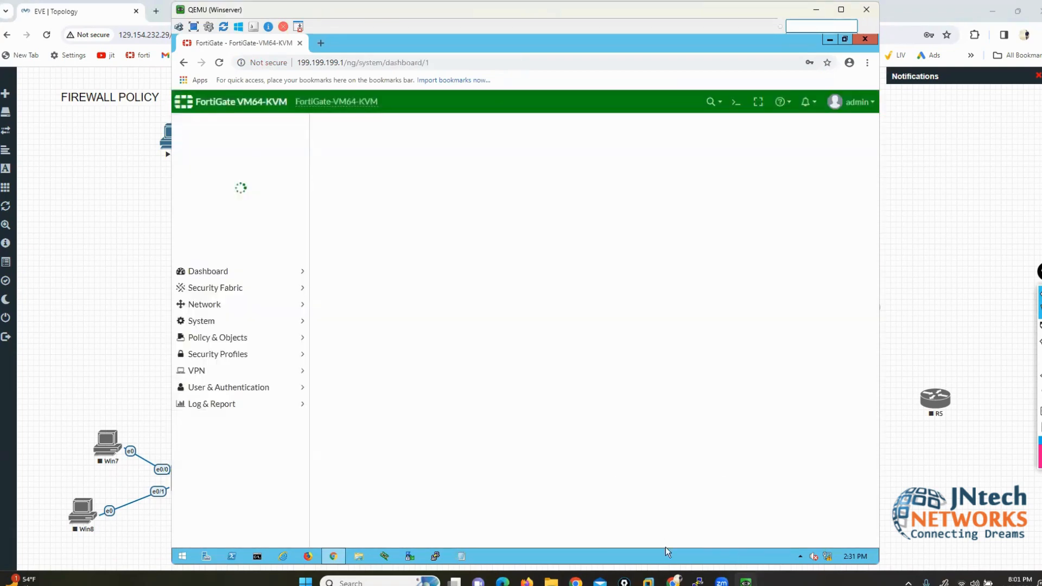
{"action": "left_click", "coordinate": [670, 561]}
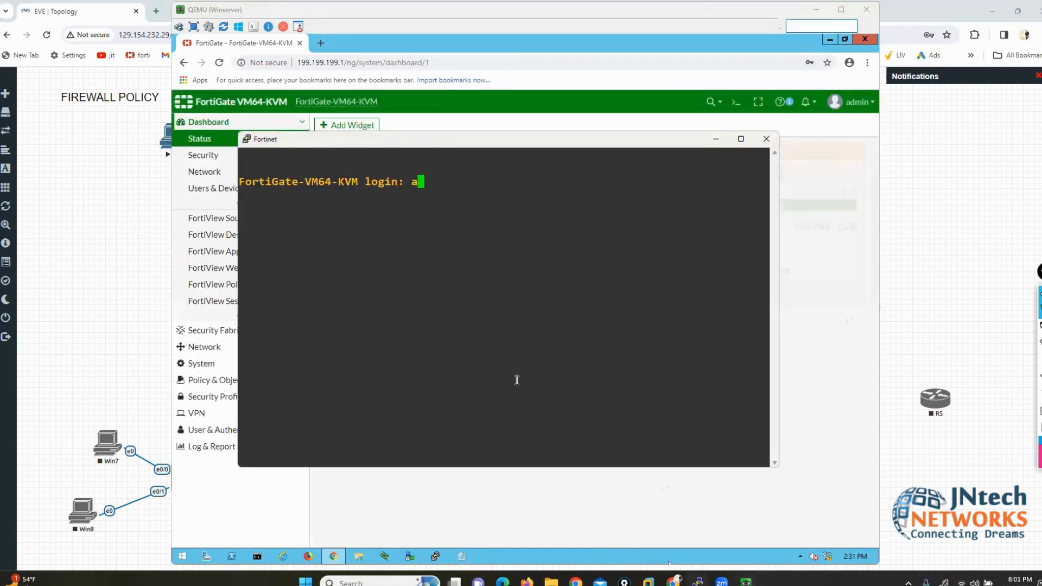
Step: Log in to the FortiGate CLI as admin and run get system interface
{"action": "type", "text": "admin"}
{"action": "key", "text": "Return"}
{"action": "key", "text": "Return"}
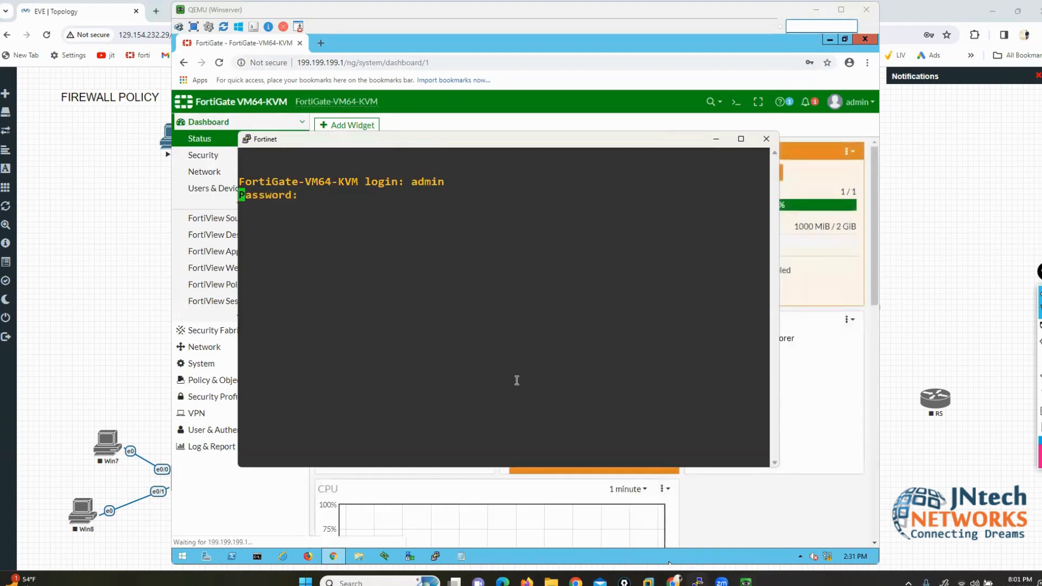
{"action": "type", "text": "show system"}
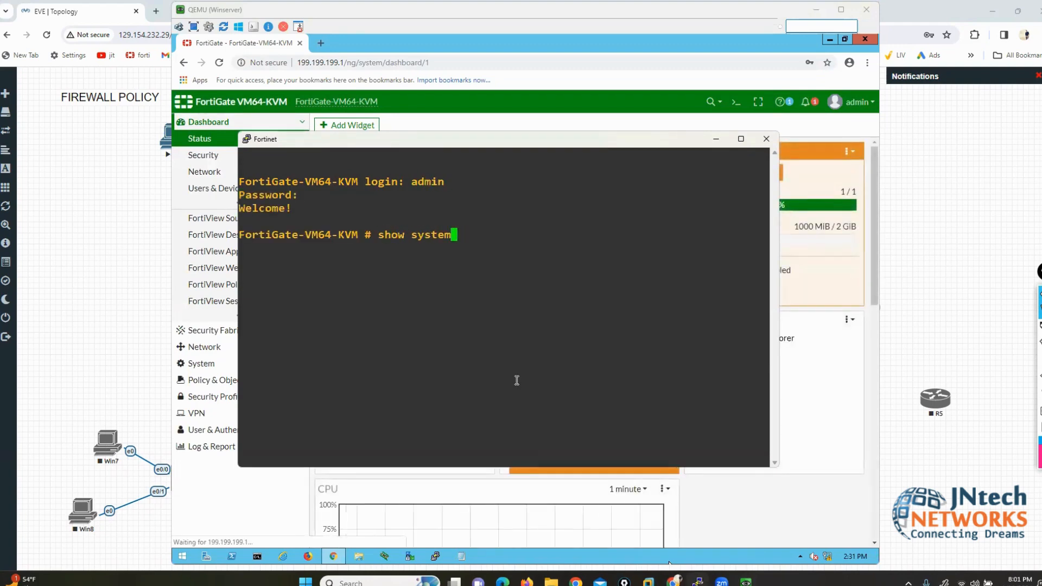
{"action": "key", "text": "BackSpace"}
{"action": "key", "text": "BackSpace"}
{"action": "key", "text": "BackSpace"}
{"action": "key", "text": "BackSpace"}
{"action": "key", "text": "BackSpace"}
{"action": "key", "text": "BackSpace"}
{"action": "key", "text": "BackSpace"}
{"action": "key", "text": "BackSpace"}
{"action": "key", "text": "BackSpace"}
{"action": "key", "text": "BackSpace"}
{"action": "key", "text": "BackSpace"}
{"action": "type", "text": "get system n"}
{"action": "key", "text": "BackSpace"}
{"action": "type", "text": "info"}
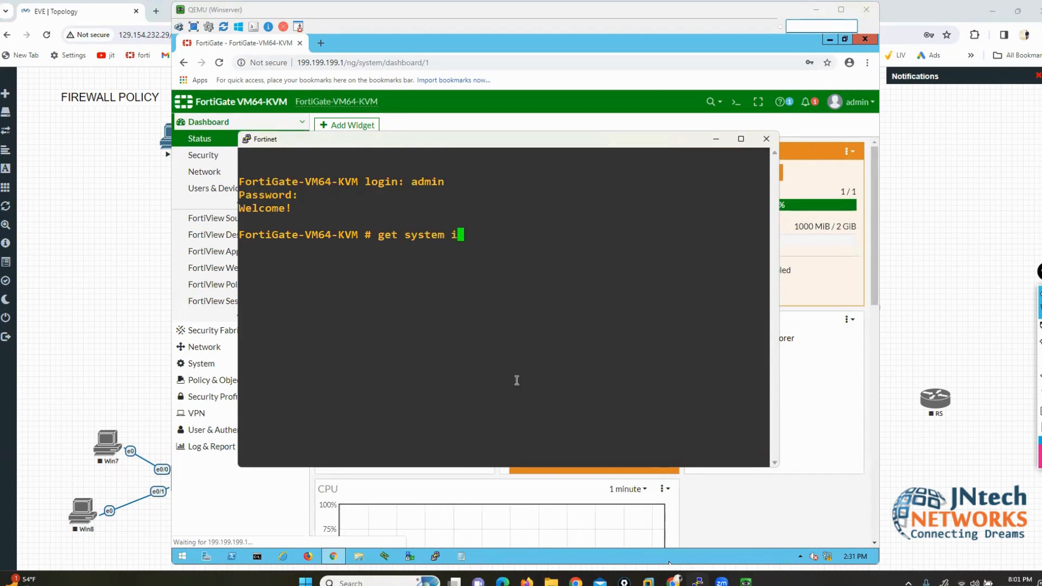
{"action": "key", "text": "BackSpace"}
{"action": "key", "text": "BackSpace"}
{"action": "key", "text": "BackSpace"}
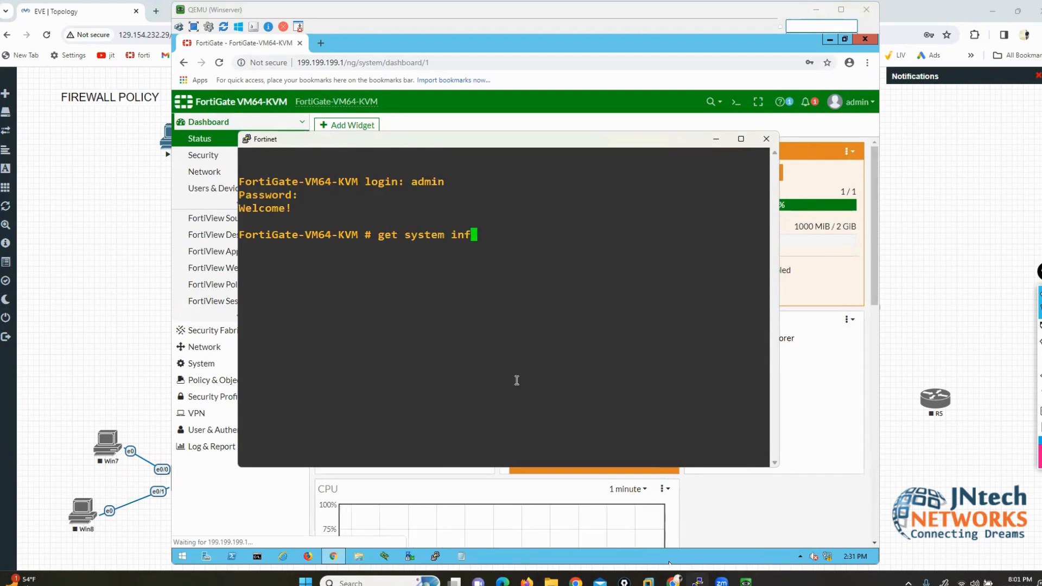
{"action": "type", "text": "terface"}
{"action": "key", "text": "Return"}
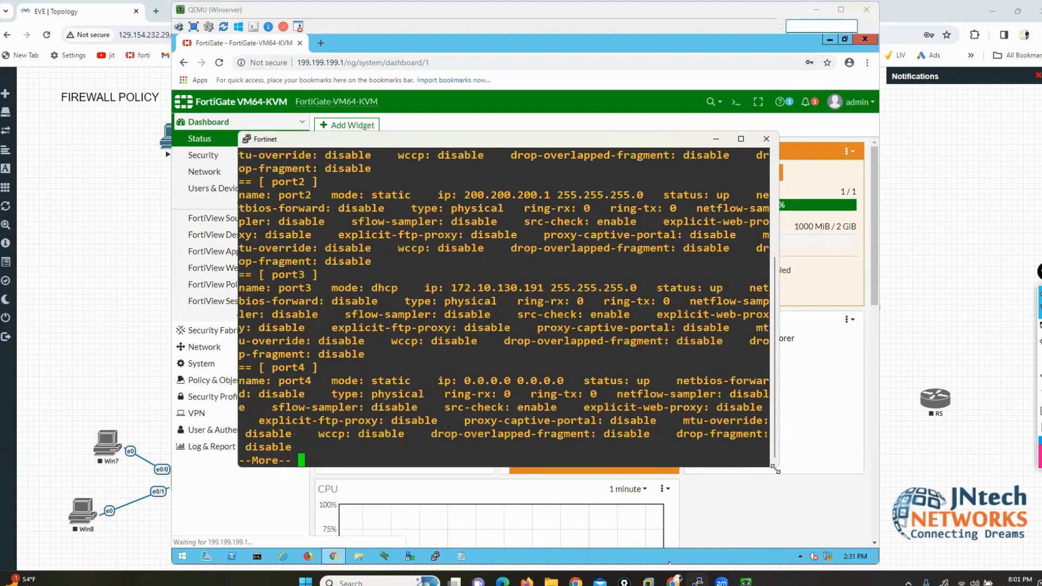
Step: Enlarge the console window and rerun get system interface to see the full listing
{"action": "left_click_drag", "start_coordinate": [775, 469], "coordinate": [975, 509]}
{"action": "key", "text": "q"}
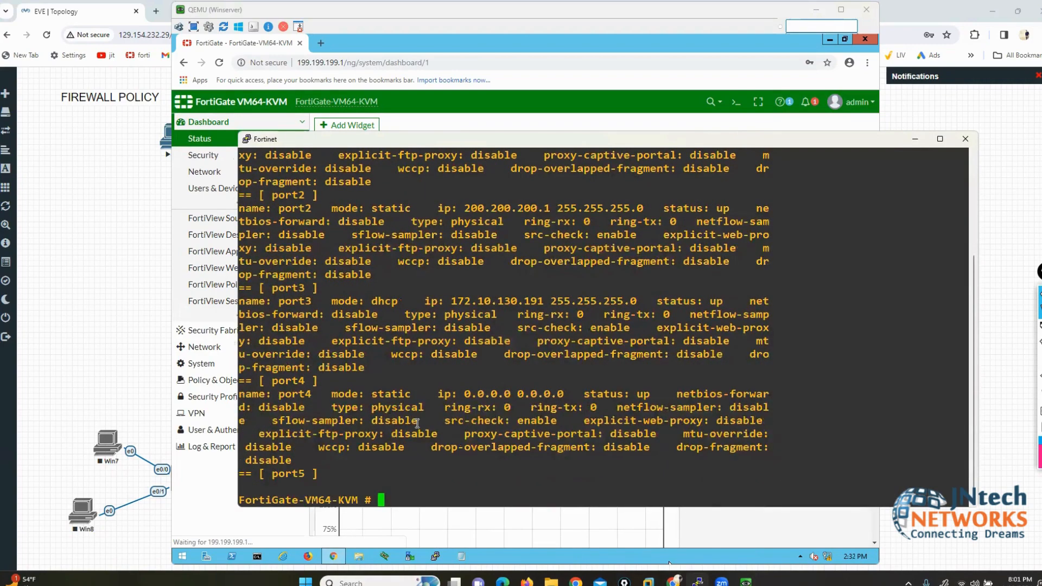
{"action": "key", "text": "Up"}
{"action": "key", "text": "Return"}
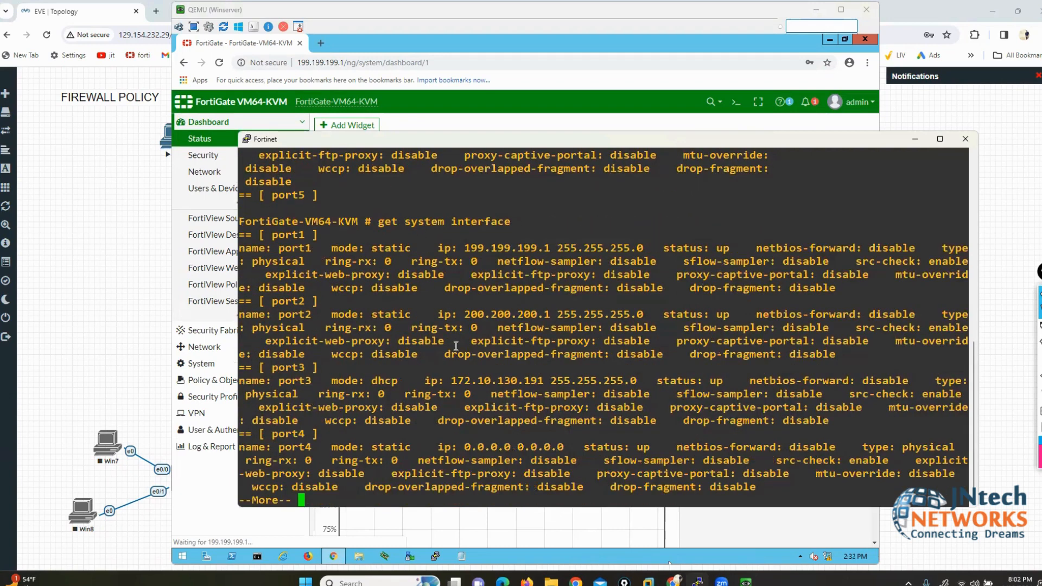
Step: Highlight port3 172.10.130.191, port2 200.200.200.1 and port1 199.199.199.1, then minimize the console
{"action": "left_click_drag", "start_coordinate": [279, 381], "coordinate": [632, 381]}
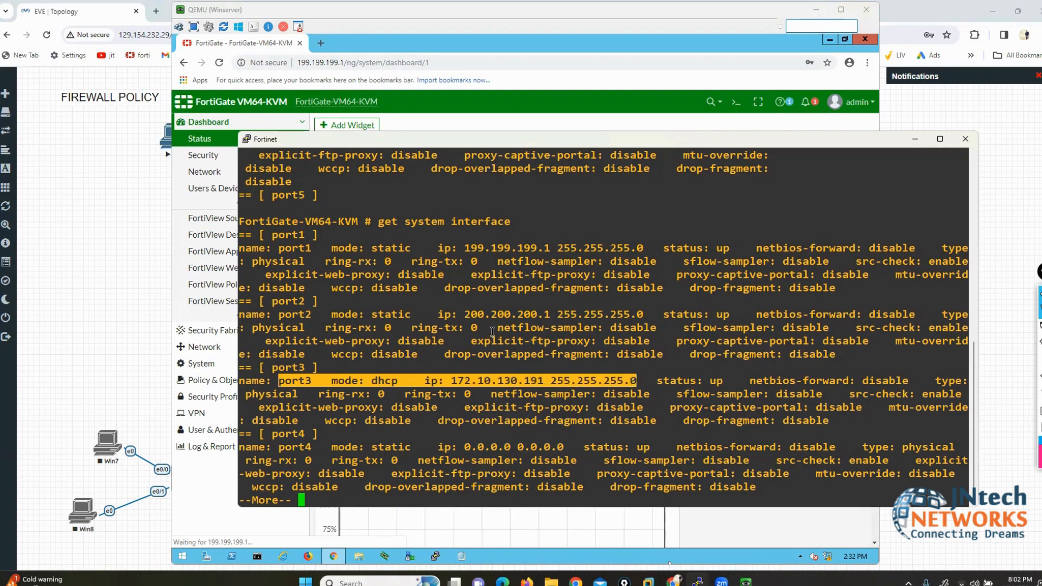
{"action": "left_click_drag", "start_coordinate": [282, 315], "coordinate": [632, 313]}
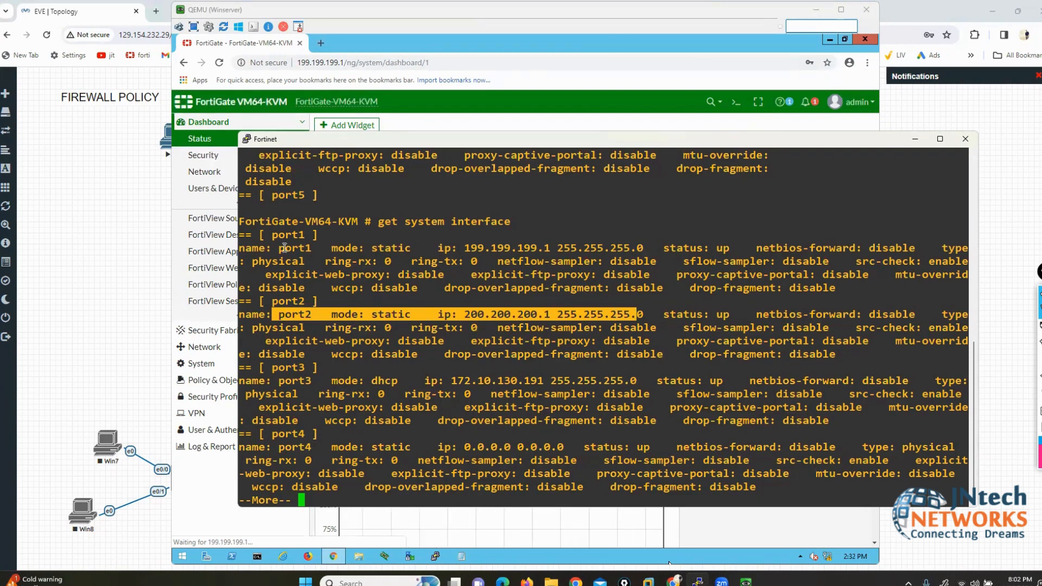
{"action": "left_click_drag", "start_coordinate": [279, 248], "coordinate": [636, 248]}
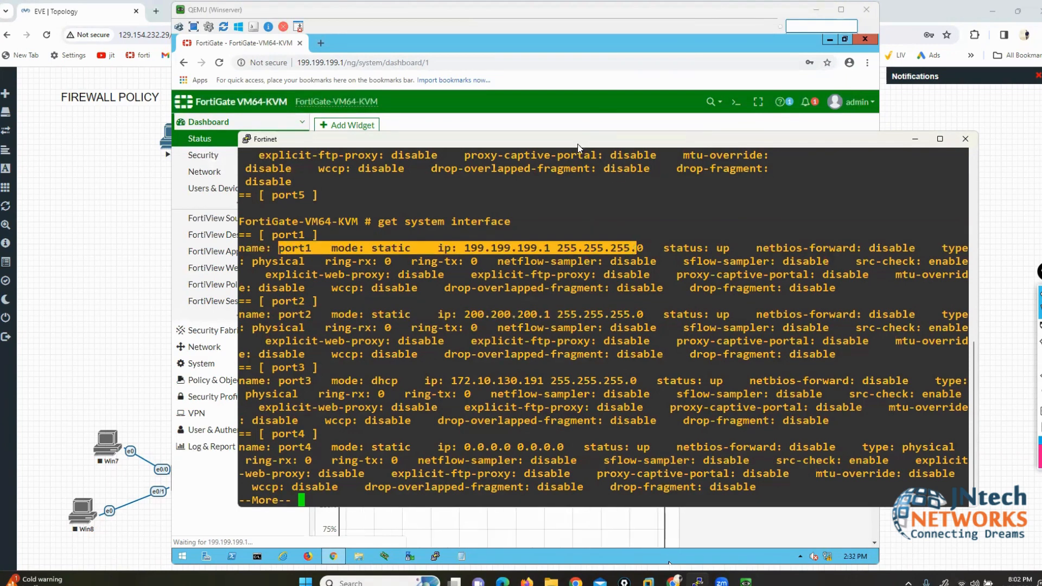
{"action": "left_click_drag", "start_coordinate": [572, 142], "coordinate": [437, 142]}
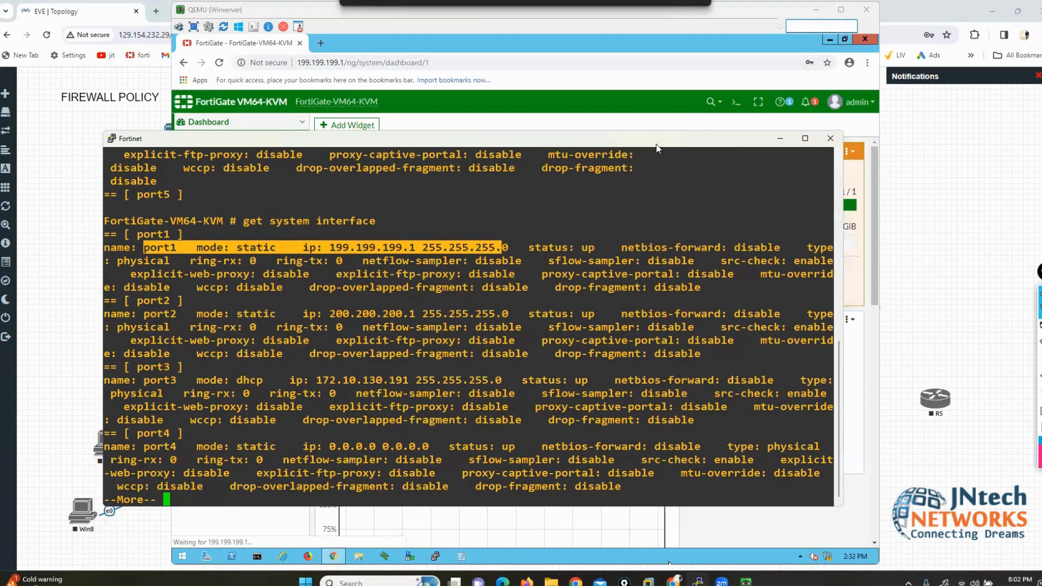
{"action": "left_click", "coordinate": [778, 138]}
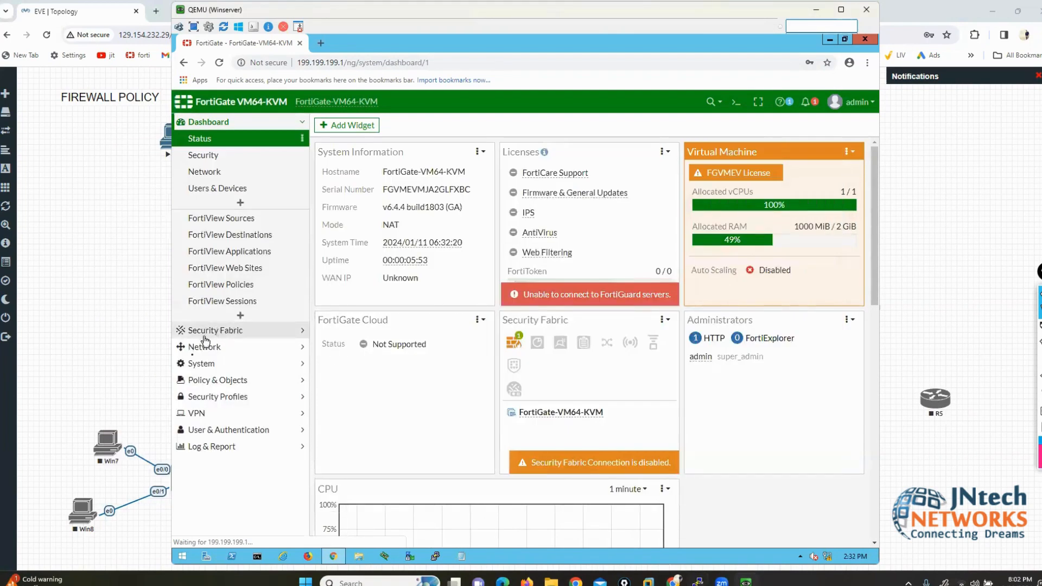
Step: Show the Firewall Policy list under Policy & Objects, then open the Win PC console from EVE
{"action": "left_click", "coordinate": [207, 380]}
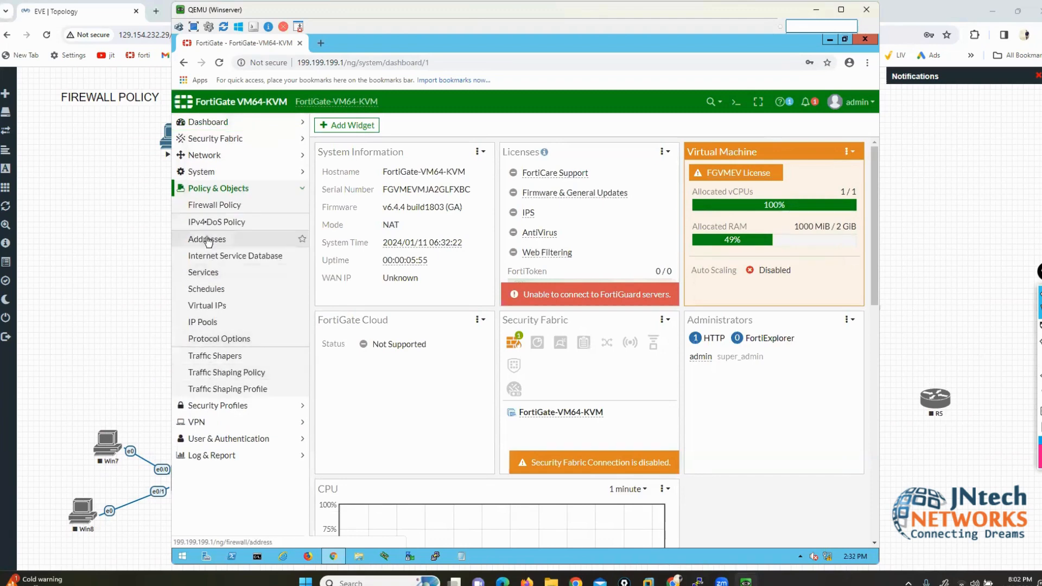
{"action": "left_click", "coordinate": [208, 205]}
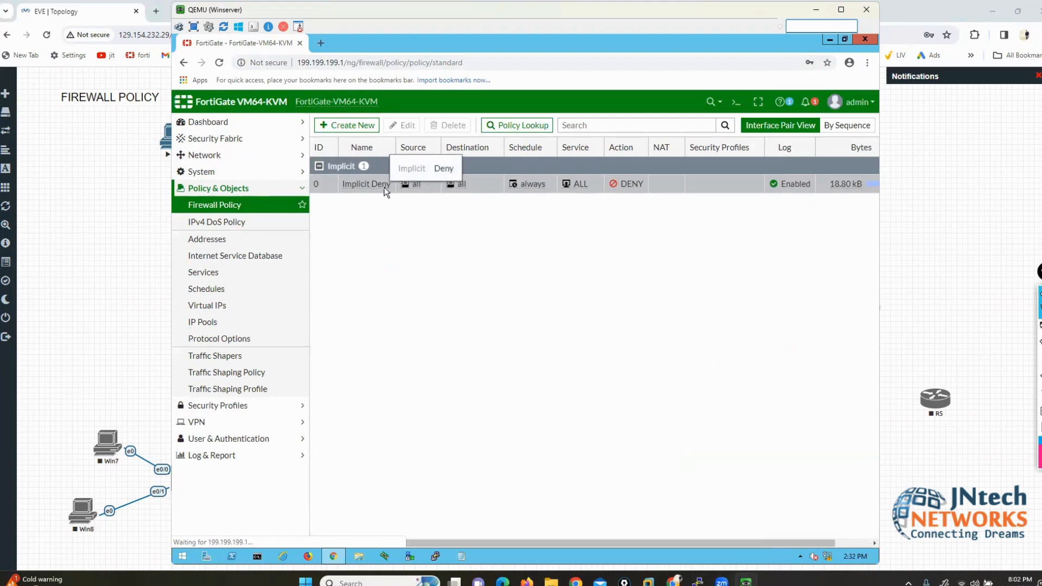
{"action": "left_click", "coordinate": [163, 189]}
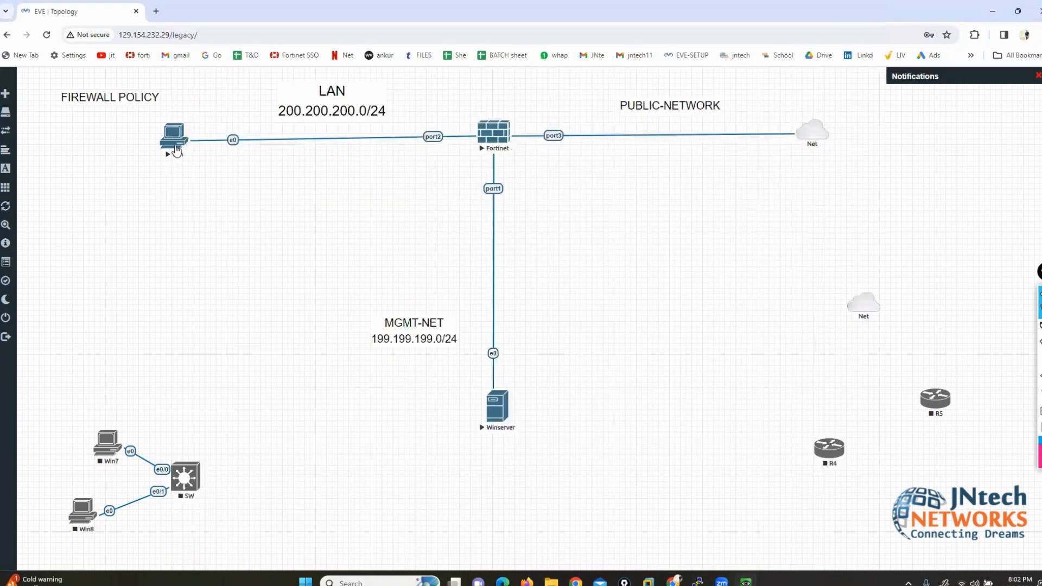
{"action": "left_click", "coordinate": [174, 145]}
{"action": "left_click", "coordinate": [539, 116]}
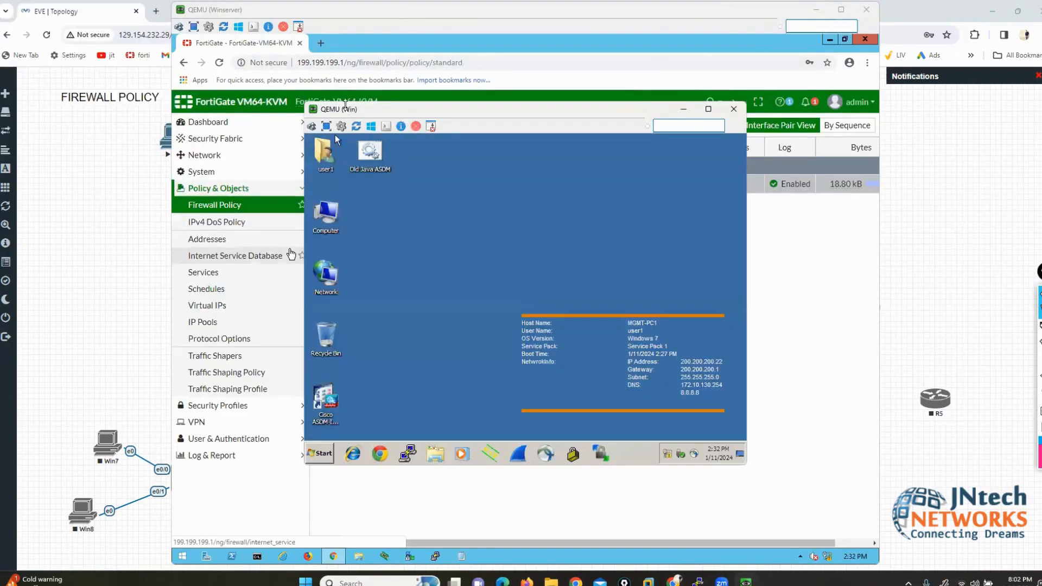
Step: Open a command prompt on the Win PC and run ipconfig to check its addressing
{"action": "left_click_drag", "start_coordinate": [346, 109], "coordinate": [123, 94]}
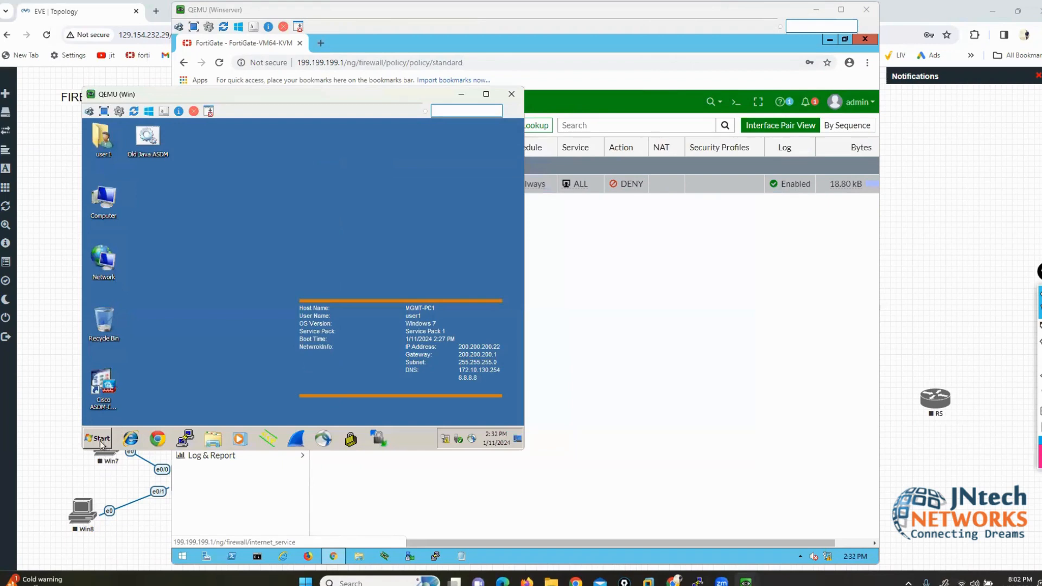
{"action": "left_click", "coordinate": [99, 438]}
{"action": "left_click", "coordinate": [237, 399]}
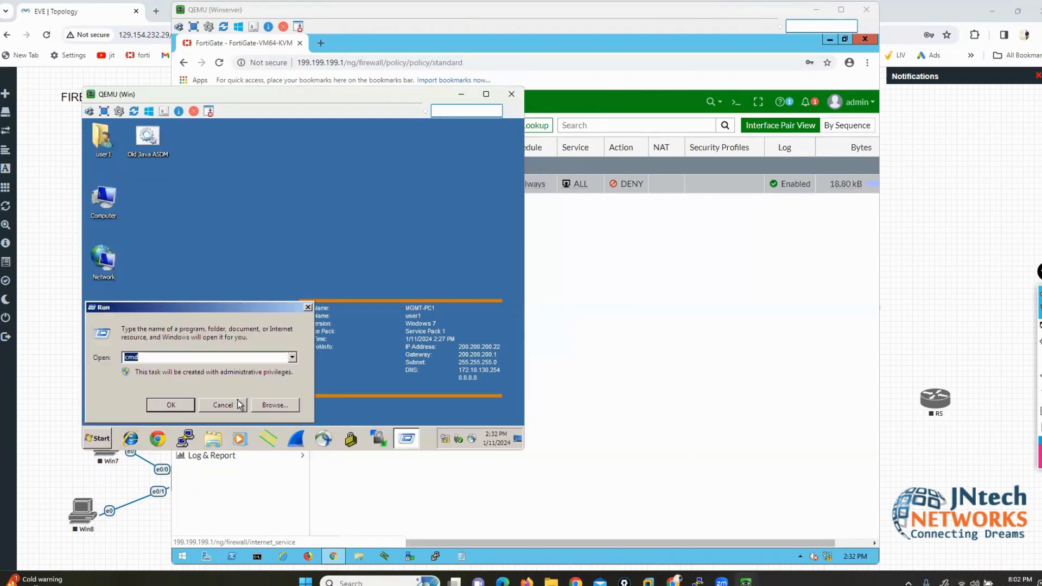
{"action": "key", "text": "Return"}
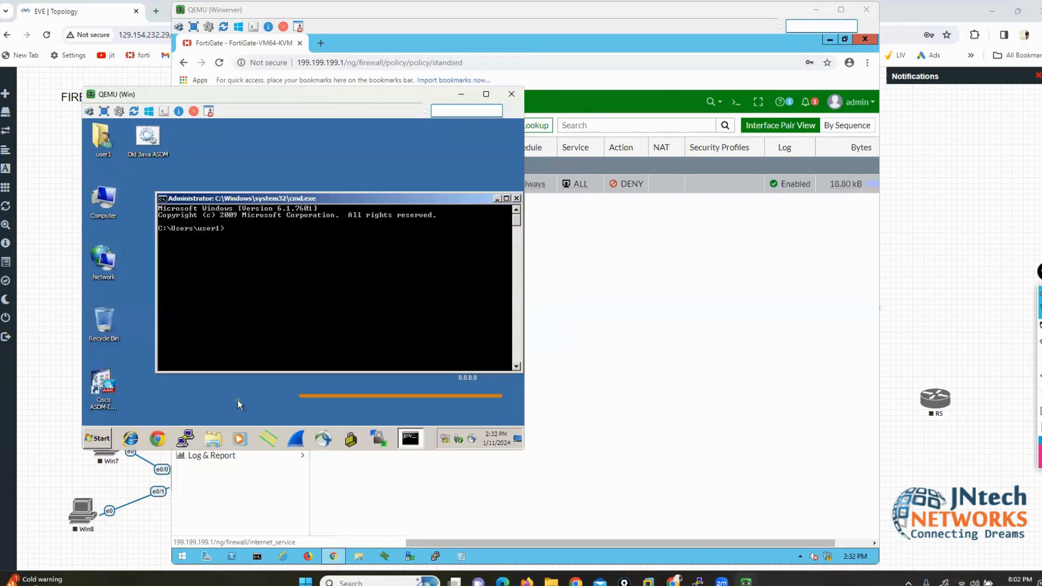
{"action": "type", "text": "iop"}
{"action": "type", "text": "onfig"}
{"action": "key", "text": "Return"}
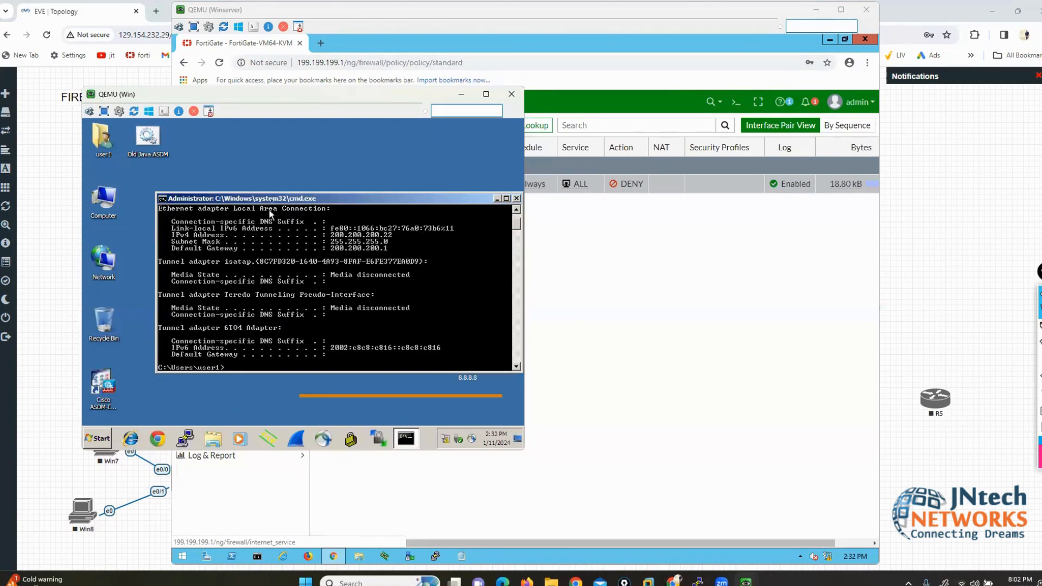
Step: Ping the gateway 200.200.200.1 successfully, then ping 8.8.8.8 and see it time out
{"action": "double_click", "coordinate": [265, 192]}
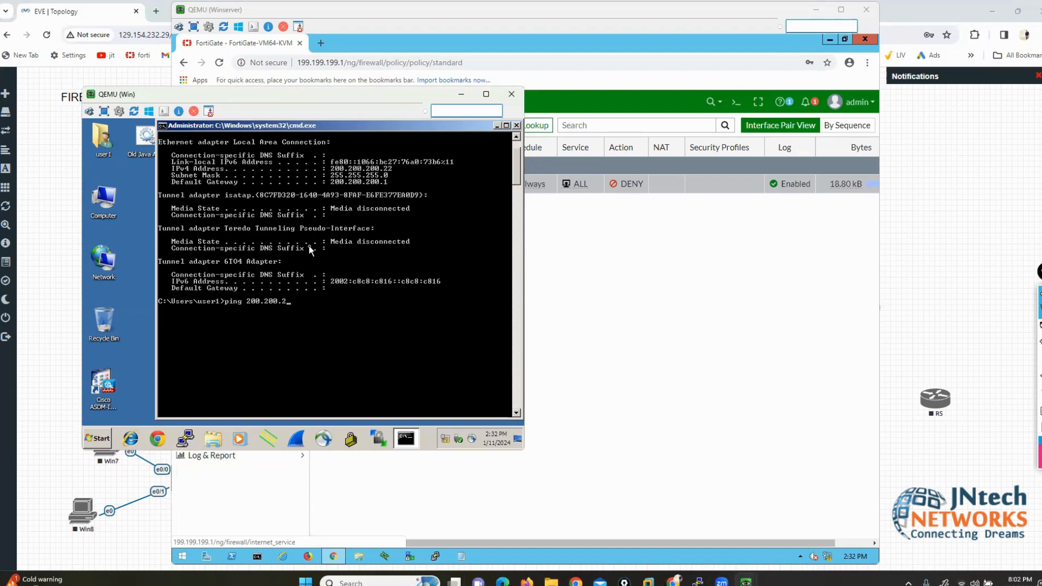
{"action": "type", "text": "1"}
{"action": "key", "text": "Return"}
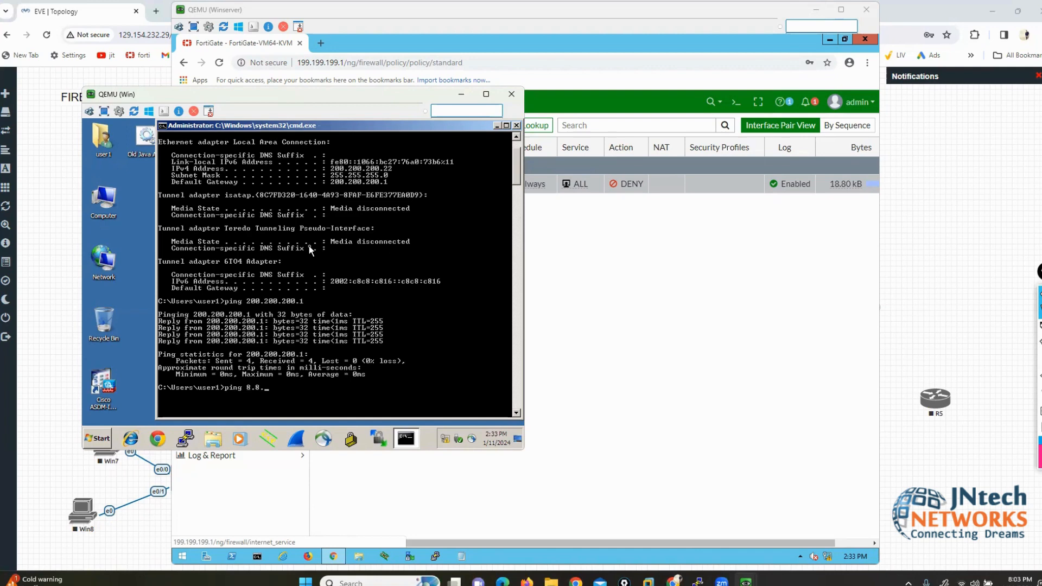
{"action": "key", "text": "Return"}
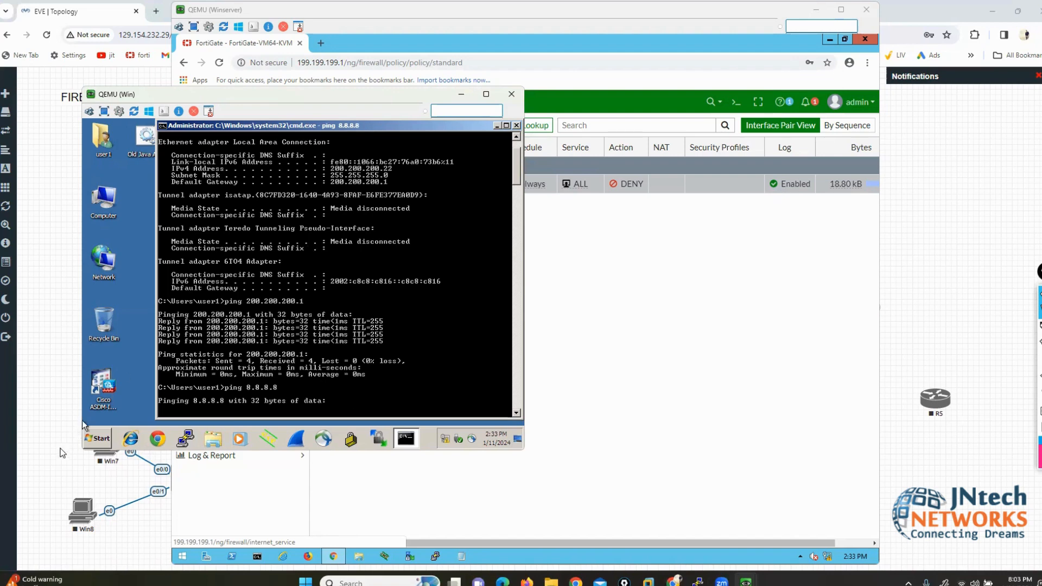
Step: Try loading google.com and facebook.com in Chrome on the Win PC
{"action": "left_click", "coordinate": [166, 443]}
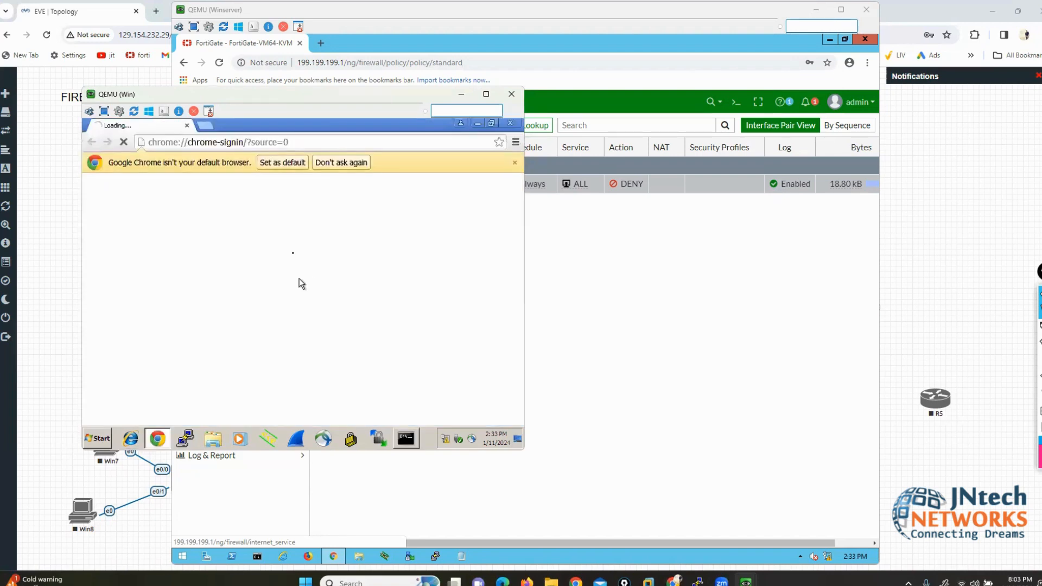
{"action": "left_click", "coordinate": [248, 143]}
{"action": "type", "text": "g"}
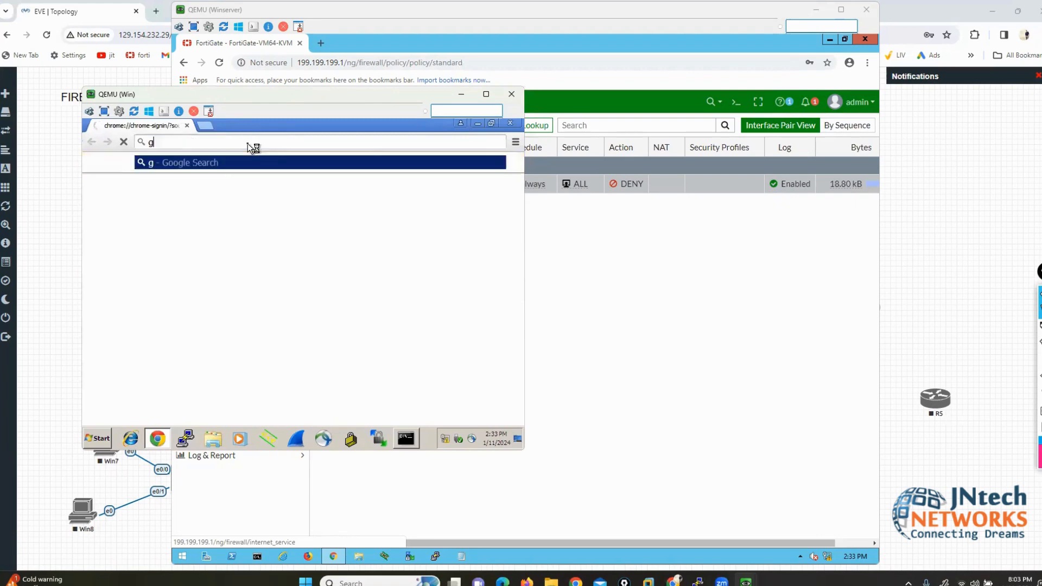
{"action": "type", "text": "oogle.com"}
{"action": "key", "text": "Return"}
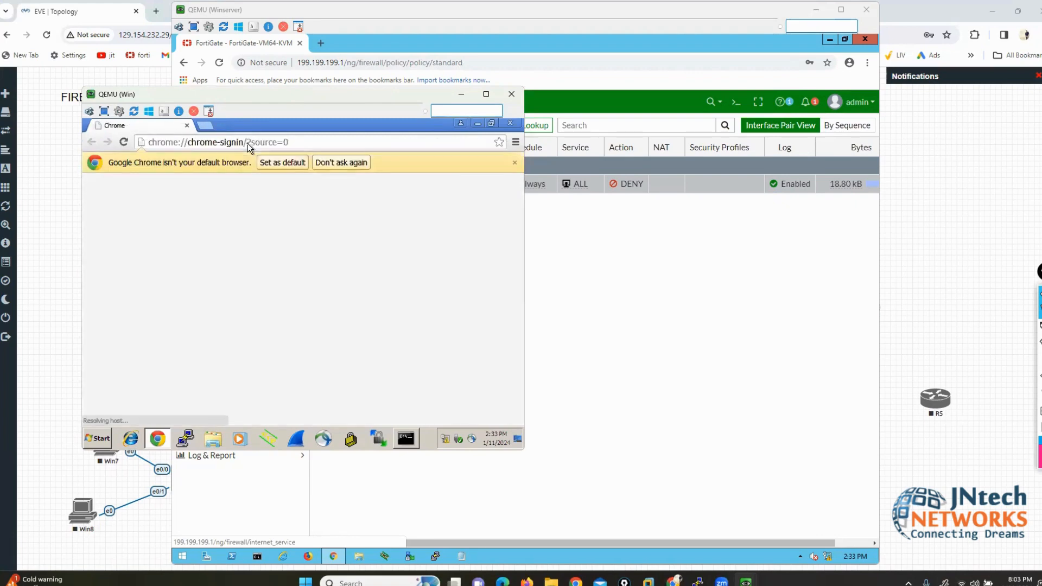
{"action": "left_click", "coordinate": [210, 125]}
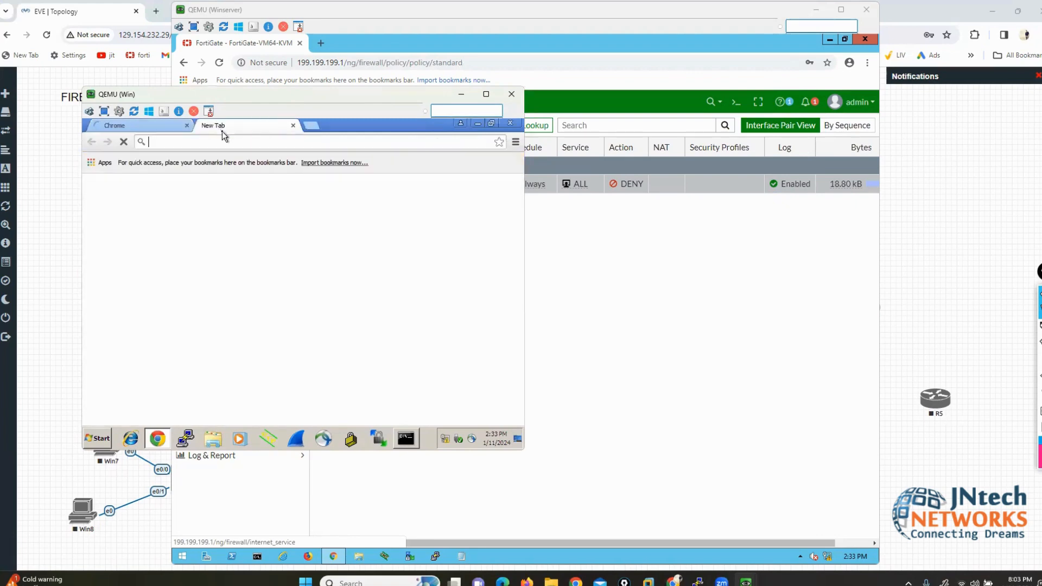
{"action": "type", "text": "facebook.o"}
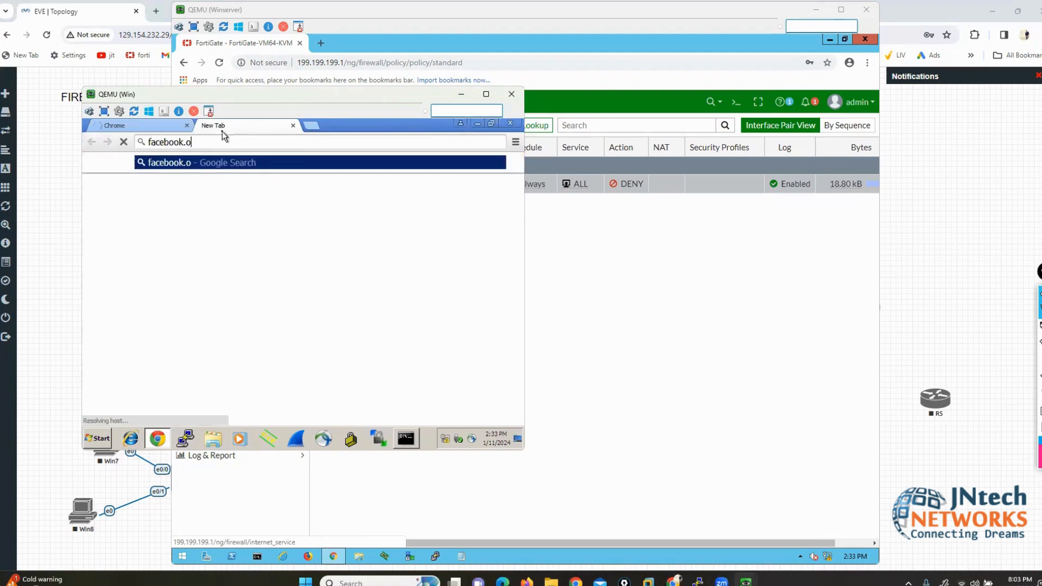
{"action": "key", "text": "BackSpace"}
{"action": "type", "text": "com"}
{"action": "key", "text": "Return"}
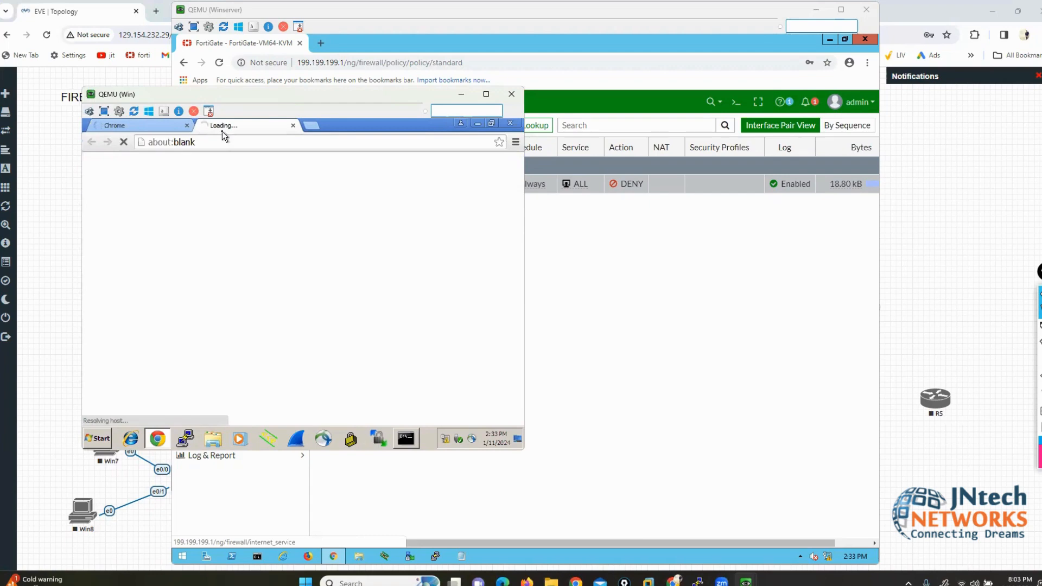
Step: Ping google.com from the command prompt, recheck the browser, then return to the FortiGate policy page
{"action": "left_click", "coordinate": [415, 439]}
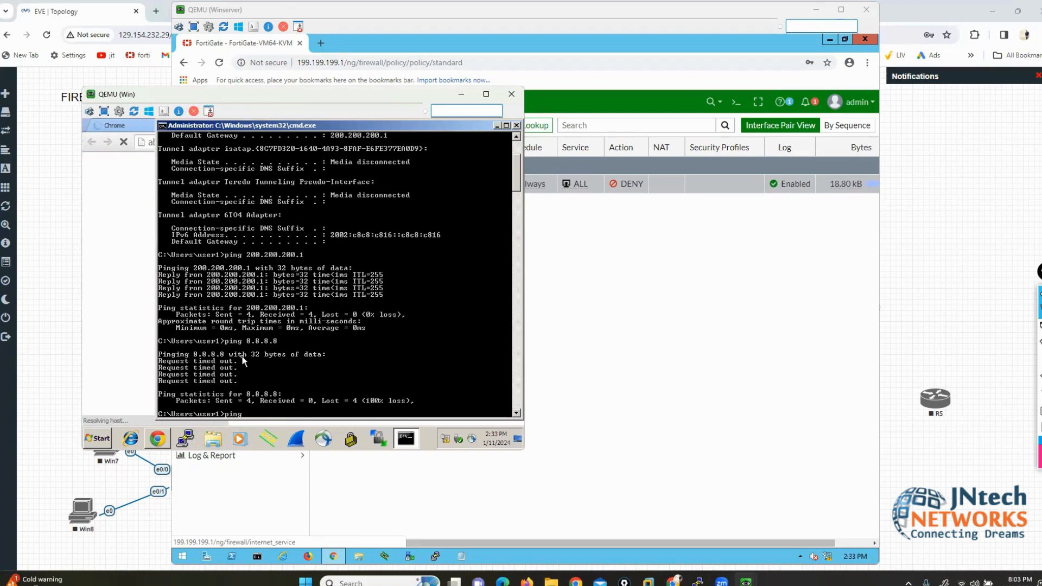
{"action": "type", "text": "ping google.com"}
{"action": "key", "text": "Return"}
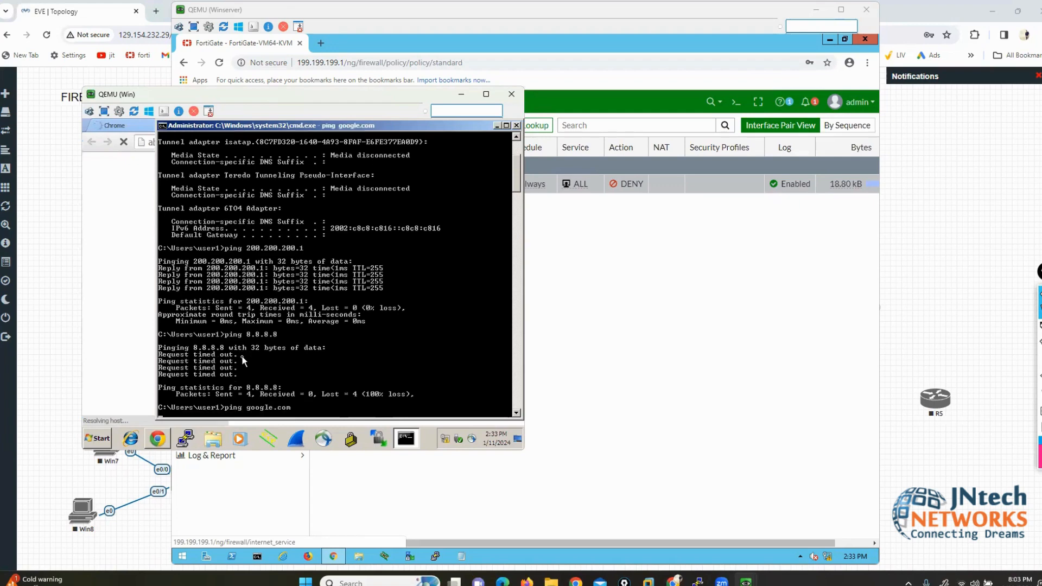
{"action": "left_click", "coordinate": [112, 211]}
{"action": "left_click", "coordinate": [162, 134]}
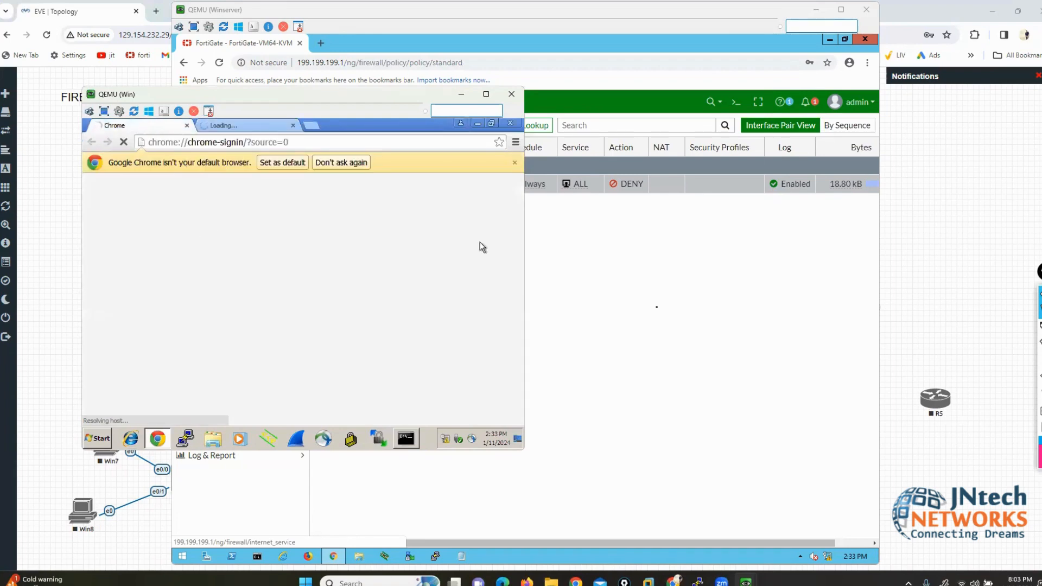
{"action": "left_click", "coordinate": [667, 315]}
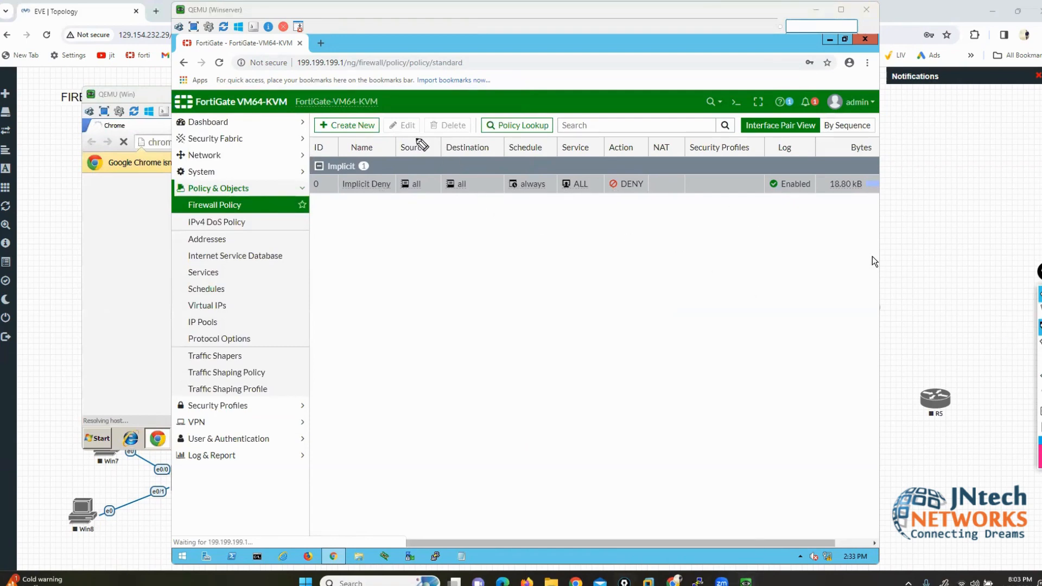
Step: Mark the Implicit Deny rule's source all, destination all and DENY action, then clear the marks
{"action": "mouse_move", "coordinate": [411, 138]}
{"action": "left_mouse_down"}
{"action": "mouse_move", "coordinate": [385, 172]}
{"action": "mouse_move", "coordinate": [427, 197]}
{"action": "mouse_move", "coordinate": [431, 140]}
{"action": "mouse_move", "coordinate": [417, 136]}
{"action": "left_mouse_up"}
{"action": "left_click_drag", "start_coordinate": [447, 191], "coordinate": [593, 189]}
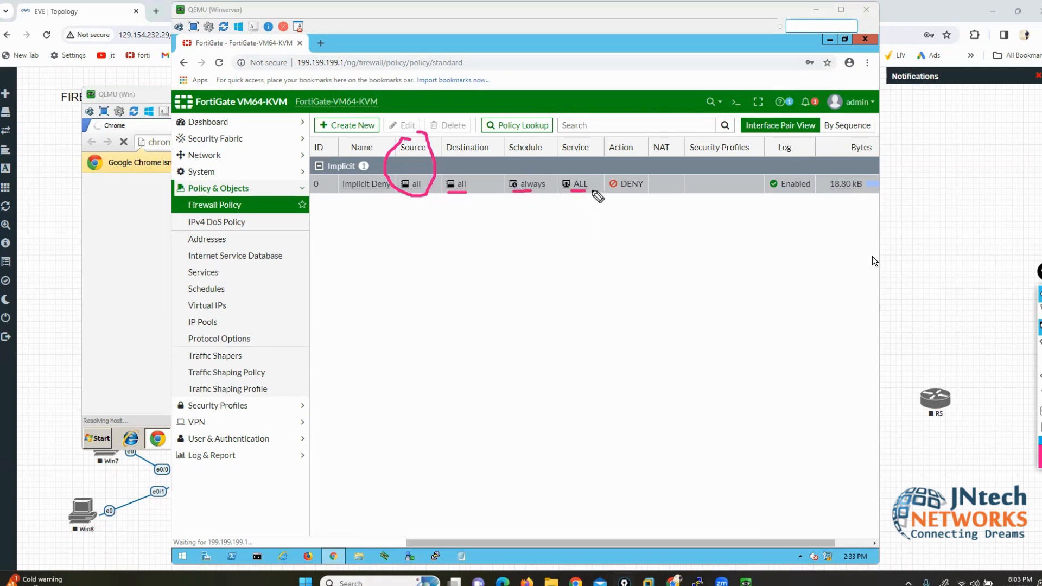
{"action": "mouse_move", "coordinate": [647, 170]}
{"action": "left_mouse_down"}
{"action": "mouse_move", "coordinate": [598, 172]}
{"action": "mouse_move", "coordinate": [616, 214]}
{"action": "mouse_move", "coordinate": [658, 196]}
{"action": "mouse_move", "coordinate": [651, 172]}
{"action": "left_mouse_up"}
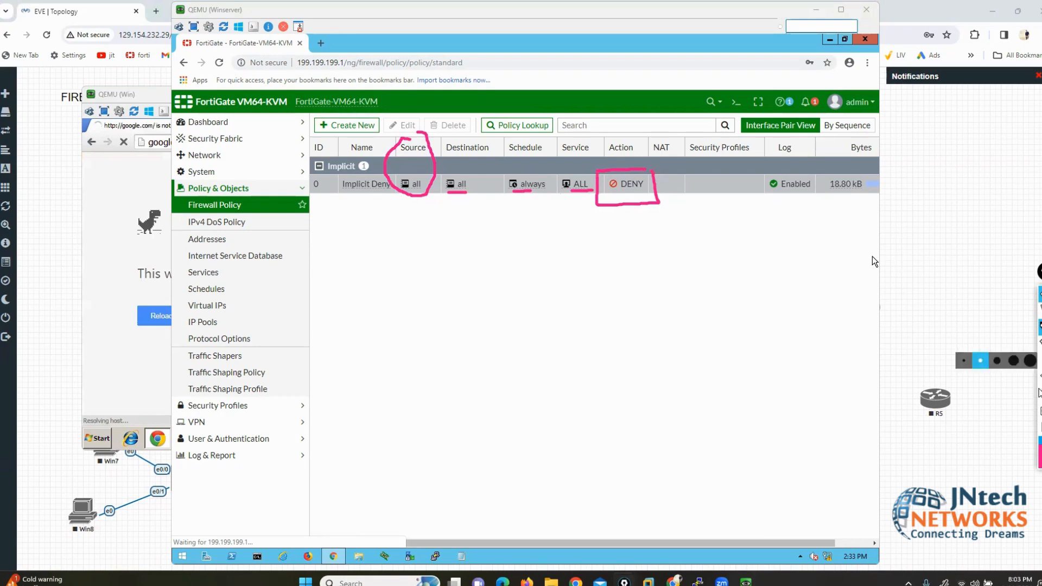
{"action": "left_click", "coordinate": [1039, 427]}
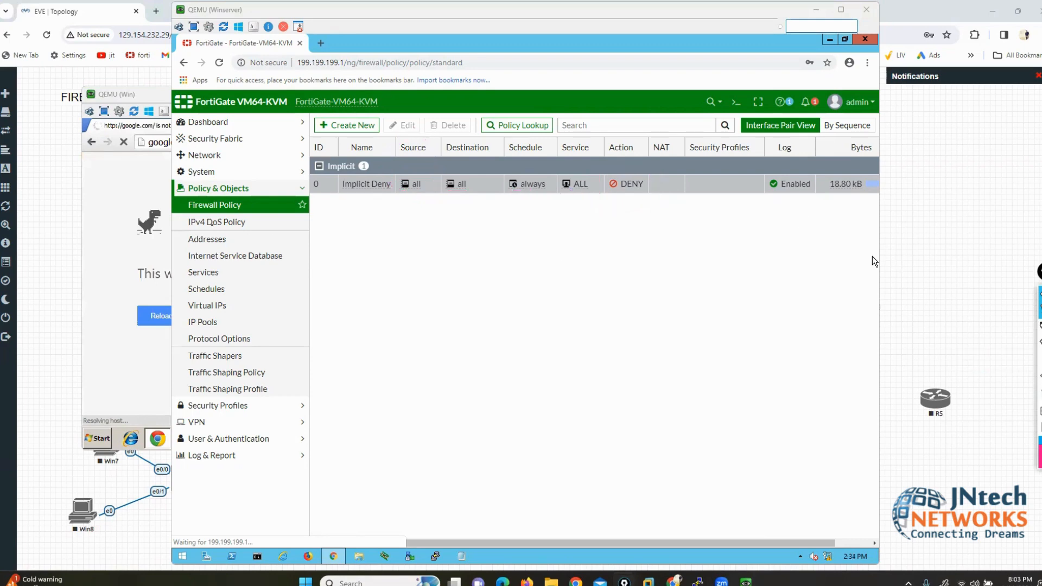
Step: Check the Win PC's failed google.com page, then minimize the Win PC console
{"action": "left_click", "coordinate": [100, 197]}
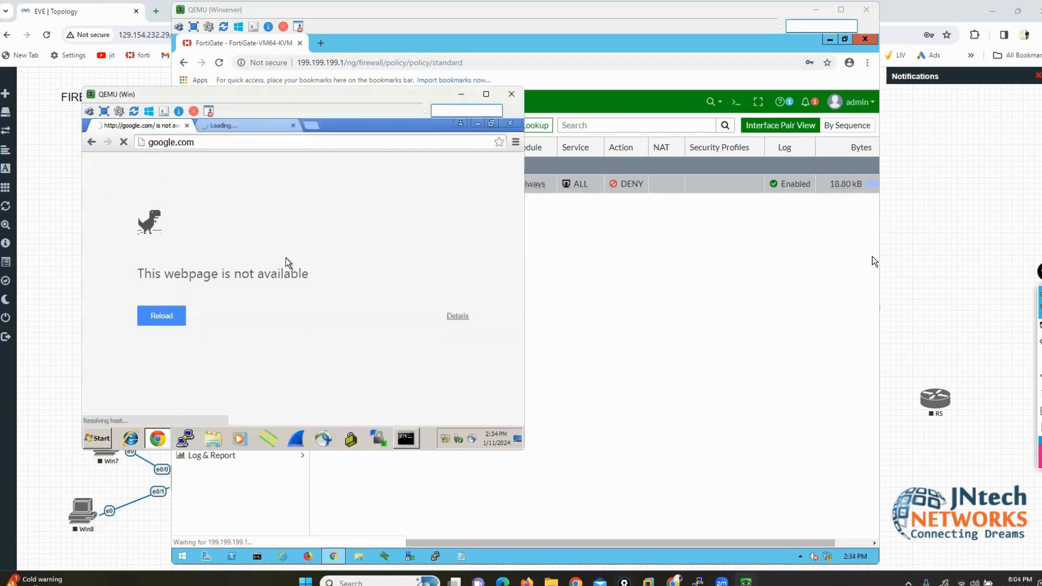
{"action": "left_click", "coordinate": [569, 197]}
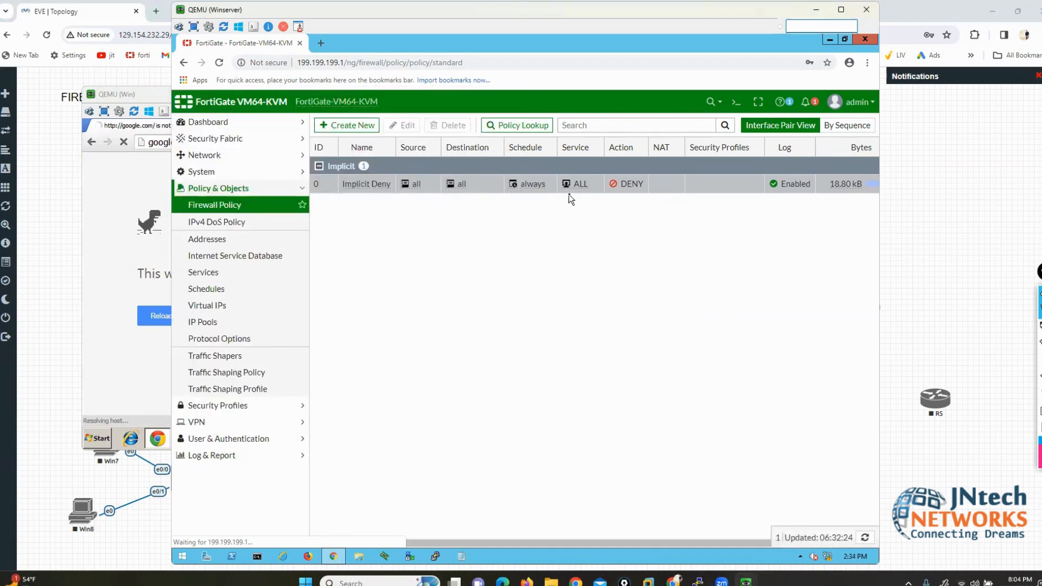
{"action": "left_click", "coordinate": [114, 187]}
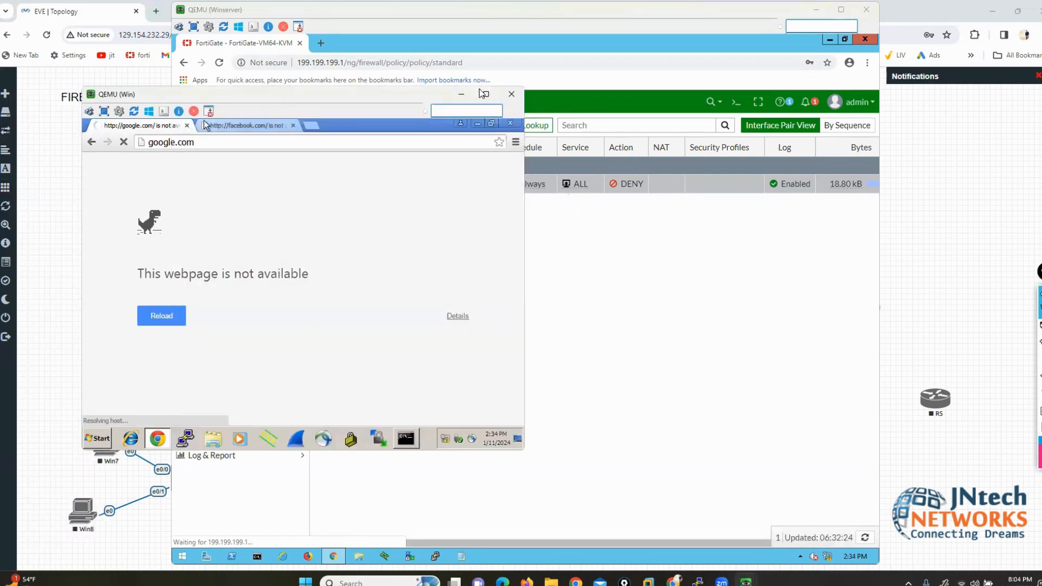
{"action": "left_click", "coordinate": [461, 95]}
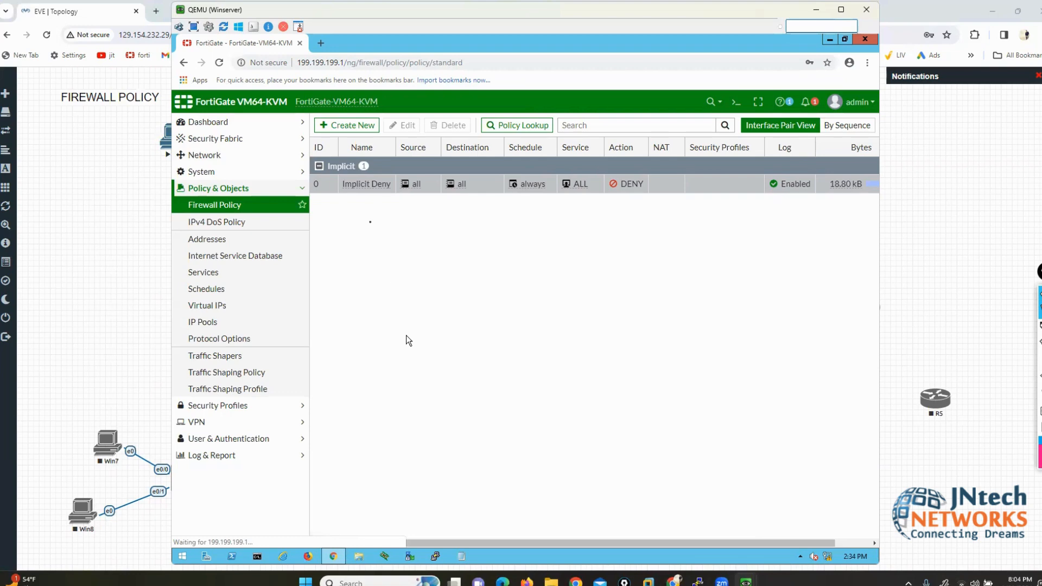
Step: Start a new firewall policy named RULE1 and point out its incoming and outgoing interface fields
{"action": "left_click", "coordinate": [349, 127]}
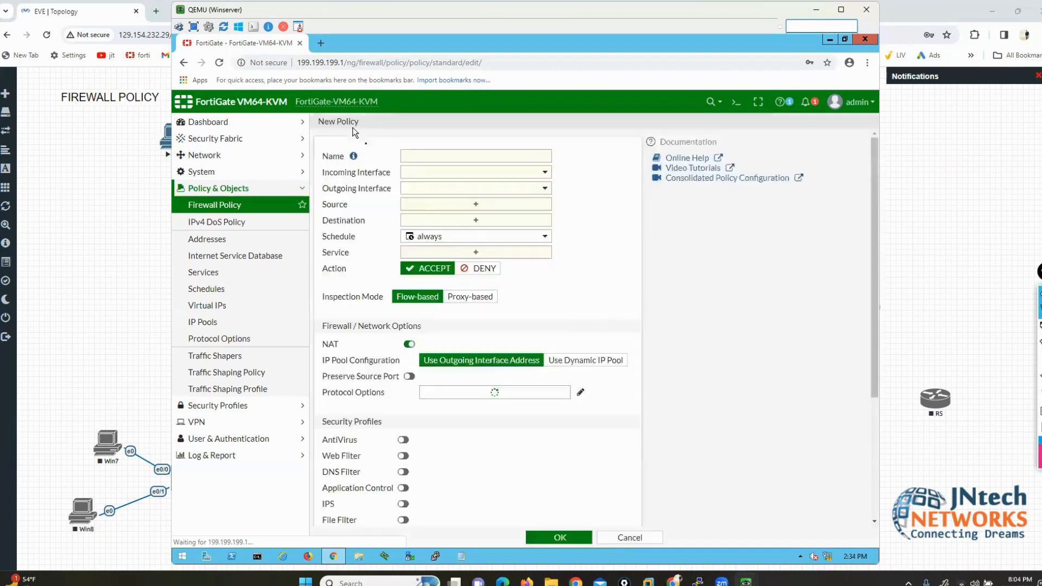
{"action": "left_click", "coordinate": [480, 155]}
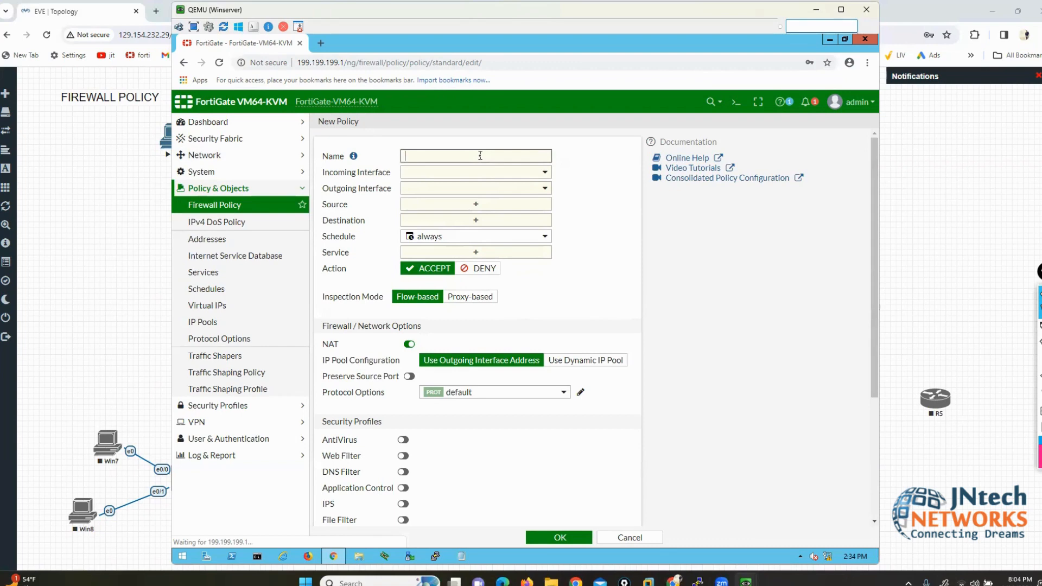
{"action": "type", "text": "RULE1"}
{"action": "left_click_drag", "start_coordinate": [324, 173], "coordinate": [381, 175]}
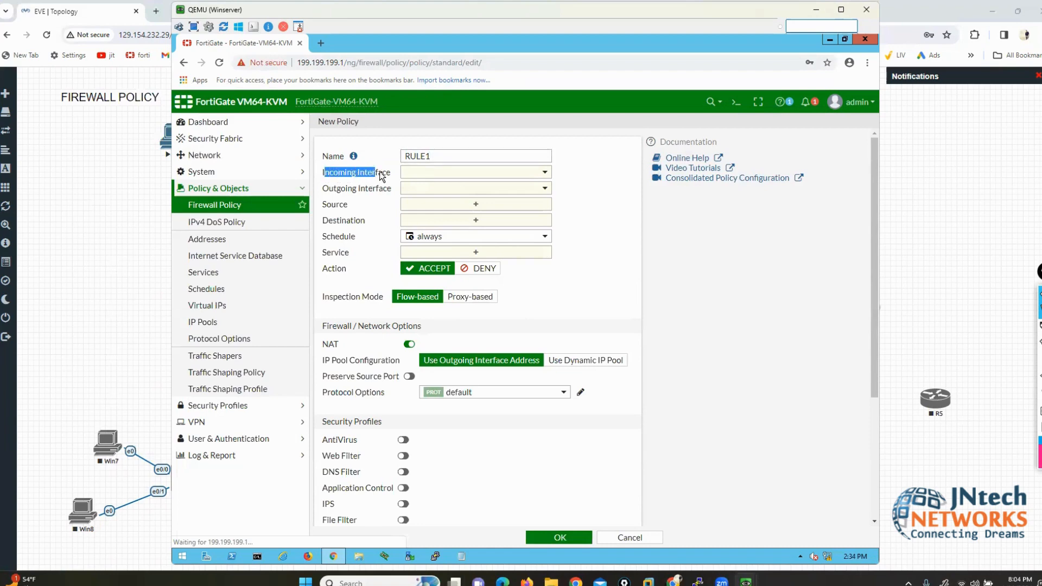
{"action": "left_click_drag", "start_coordinate": [323, 188], "coordinate": [368, 194]}
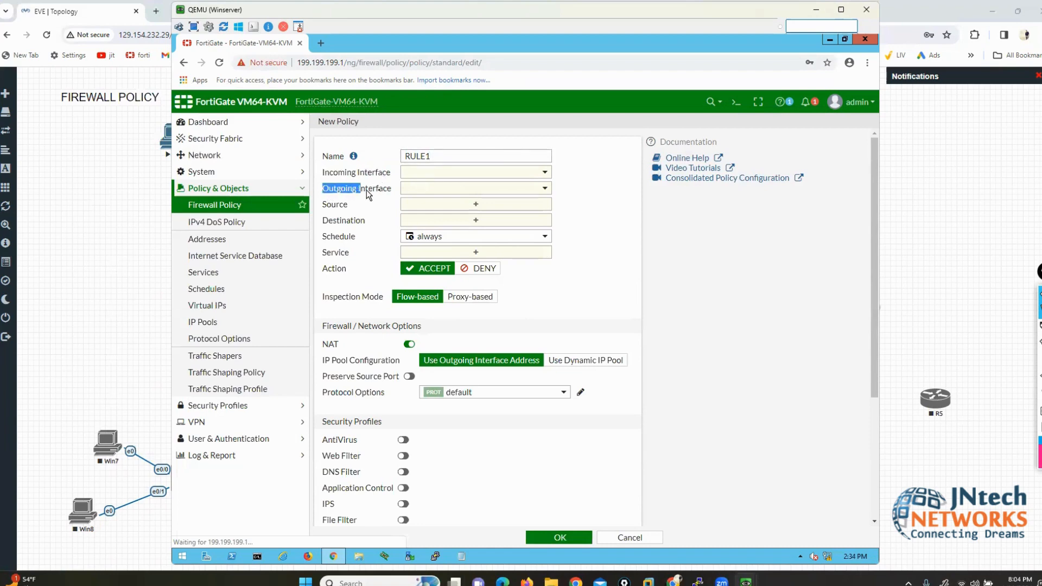
{"action": "left_click", "coordinate": [123, 210]}
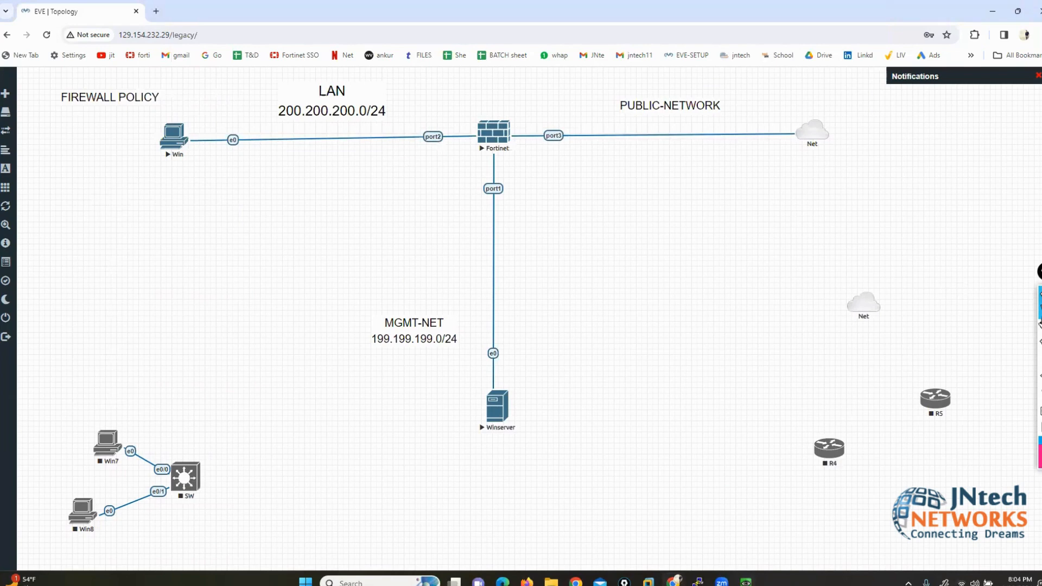
Step: Annotate the traffic path from the Win host's LAN toward PUBLIC-NETWORK, then erase it
{"action": "left_click", "coordinate": [1017, 330]}
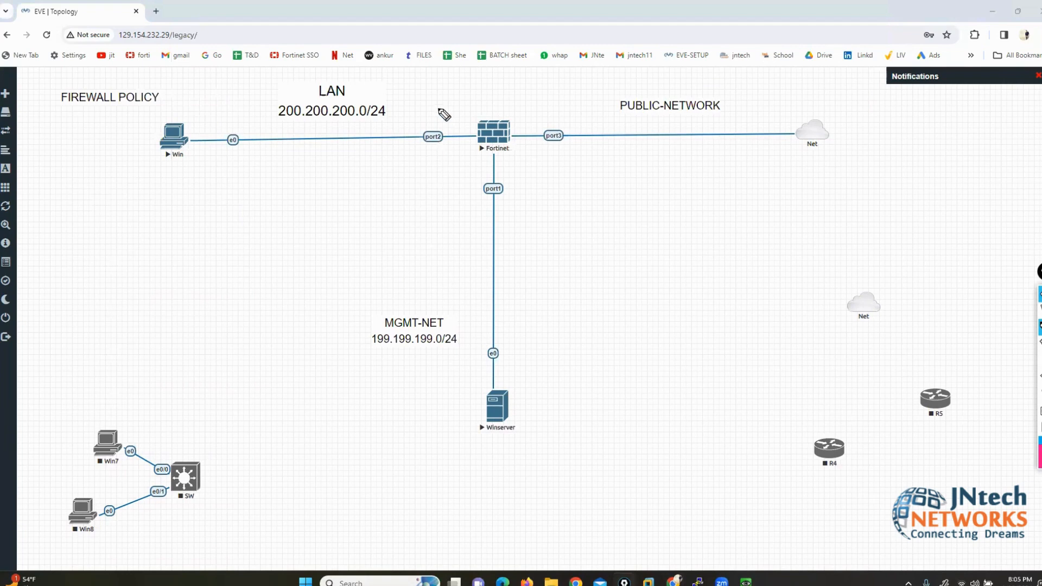
{"action": "mouse_move", "coordinate": [350, 77]}
{"action": "left_mouse_down"}
{"action": "mouse_move", "coordinate": [166, 84]}
{"action": "mouse_move", "coordinate": [163, 163]}
{"action": "mouse_move", "coordinate": [430, 166]}
{"action": "mouse_move", "coordinate": [406, 72]}
{"action": "mouse_move", "coordinate": [350, 76]}
{"action": "left_mouse_up"}
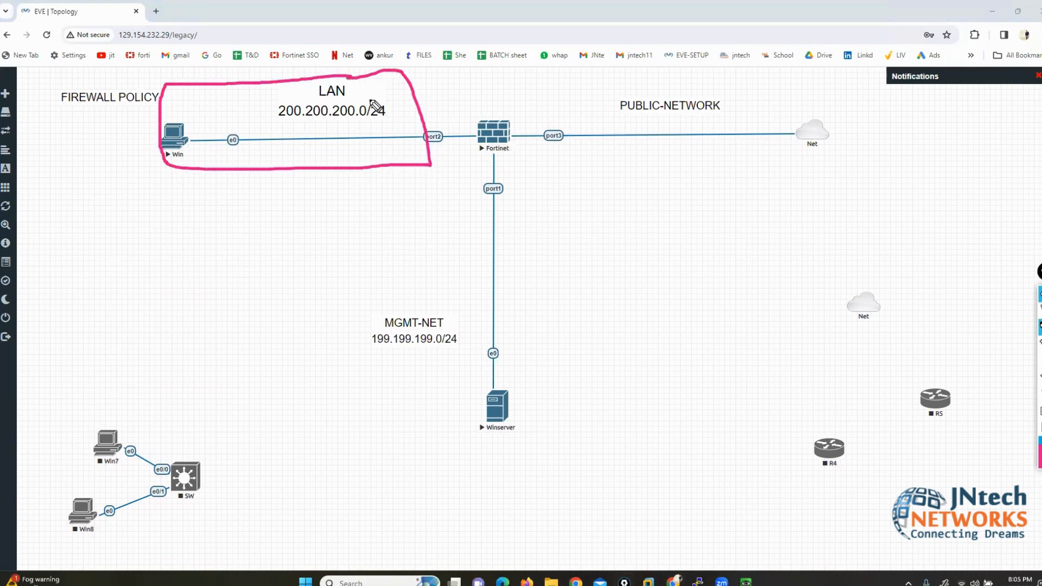
{"action": "left_click_drag", "start_coordinate": [410, 113], "coordinate": [709, 110]}
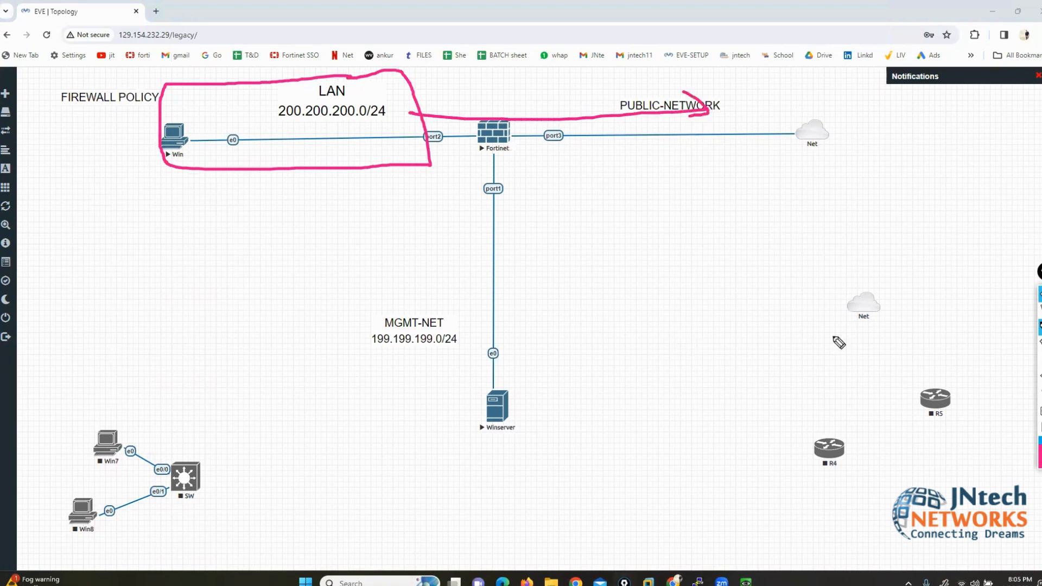
{"action": "left_click", "coordinate": [1040, 395]}
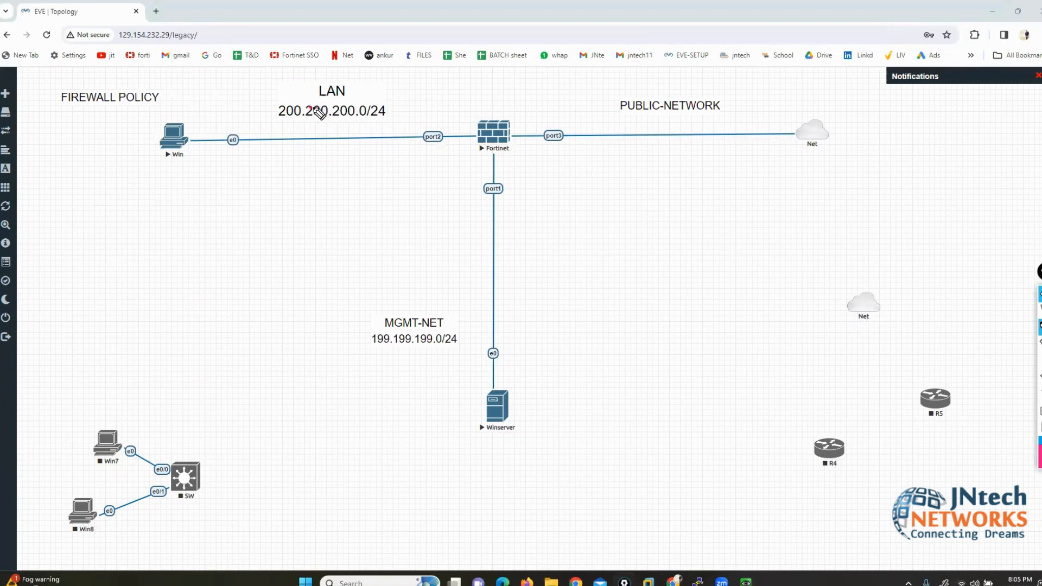
Step: Mark the LAN subnet 200.200.200.0/24, port2 and port3, clear the marks, and return to the Winserver console
{"action": "mouse_move", "coordinate": [308, 107]}
{"action": "left_mouse_down"}
{"action": "mouse_move", "coordinate": [605, 111]}
{"action": "mouse_move", "coordinate": [634, 101]}
{"action": "mouse_move", "coordinate": [643, 113]}
{"action": "left_mouse_up"}
{"action": "mouse_move", "coordinate": [442, 118]}
{"action": "left_mouse_down"}
{"action": "mouse_move", "coordinate": [426, 117]}
{"action": "mouse_move", "coordinate": [408, 153]}
{"action": "mouse_move", "coordinate": [456, 153]}
{"action": "mouse_move", "coordinate": [441, 117]}
{"action": "mouse_move", "coordinate": [430, 118]}
{"action": "left_mouse_up"}
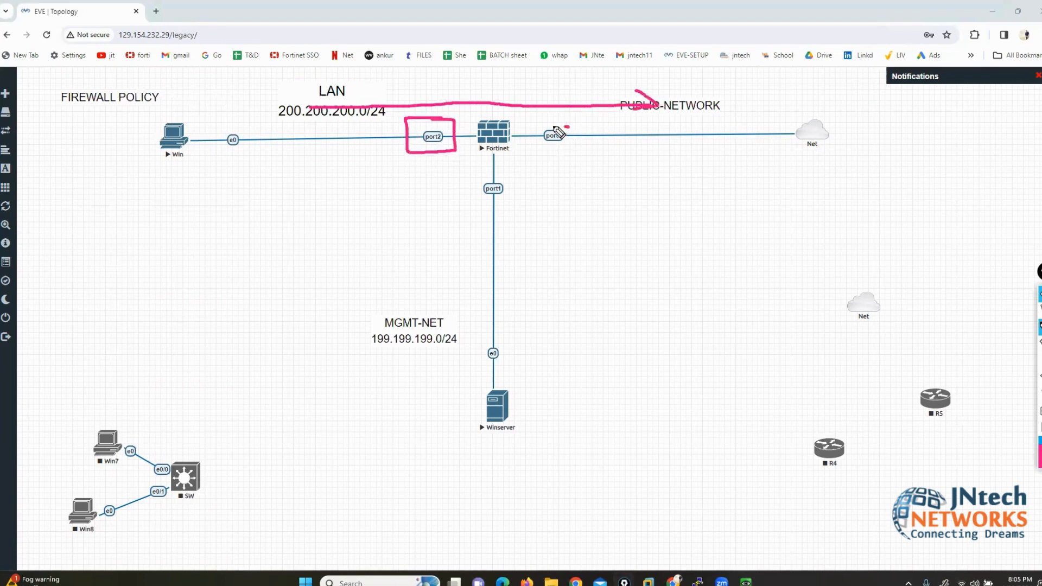
{"action": "mouse_move", "coordinate": [569, 127]}
{"action": "left_mouse_down"}
{"action": "mouse_move", "coordinate": [532, 127]}
{"action": "mouse_move", "coordinate": [581, 153]}
{"action": "mouse_move", "coordinate": [572, 131]}
{"action": "left_mouse_up"}
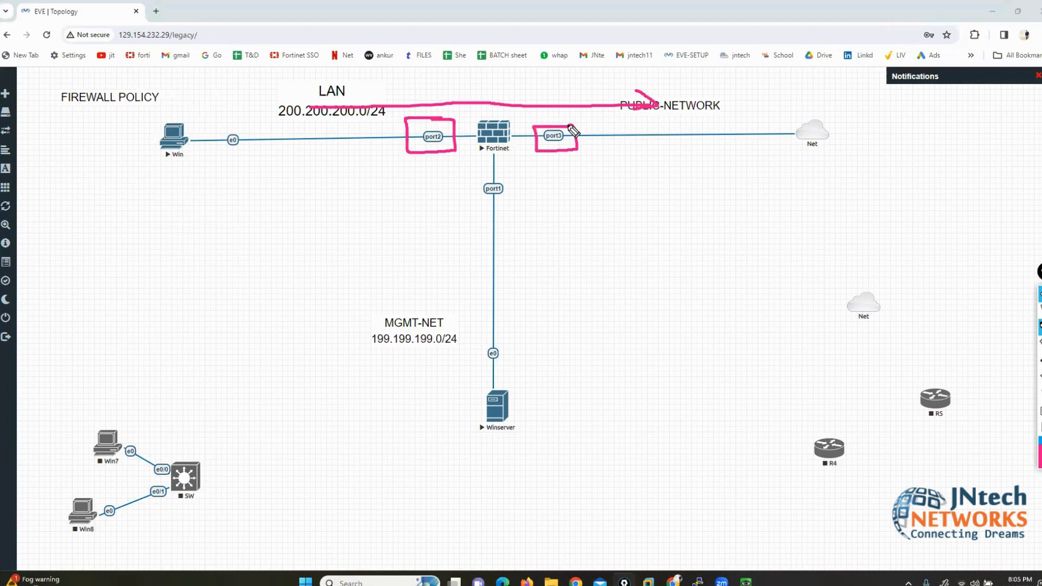
{"action": "mouse_move", "coordinate": [422, 64]}
{"action": "left_mouse_down"}
{"action": "mouse_move", "coordinate": [426, 107]}
{"action": "mouse_move", "coordinate": [437, 107]}
{"action": "left_mouse_up"}
{"action": "left_click_drag", "start_coordinate": [551, 67], "coordinate": [551, 116]}
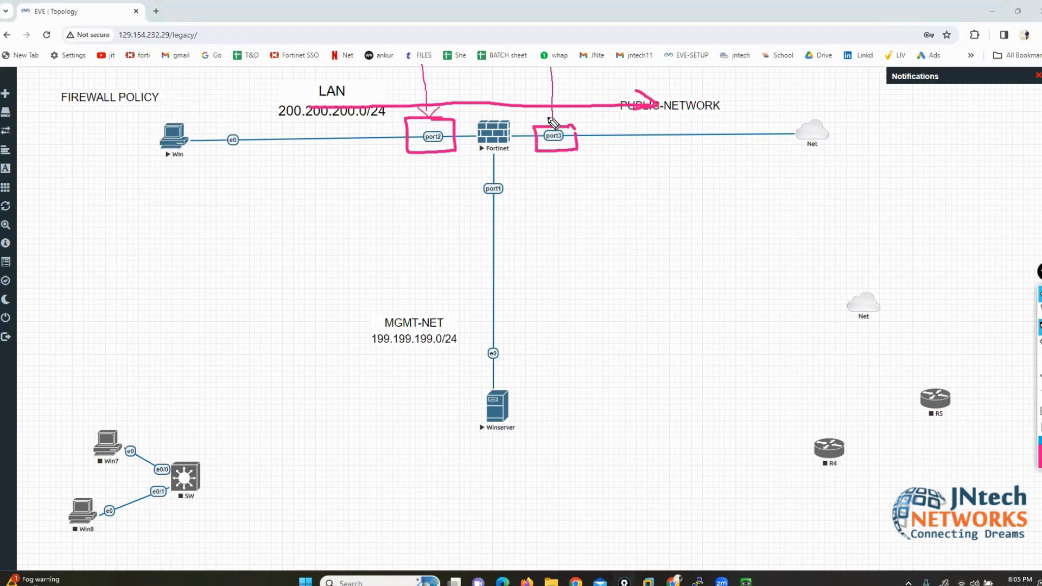
{"action": "left_click", "coordinate": [1040, 427]}
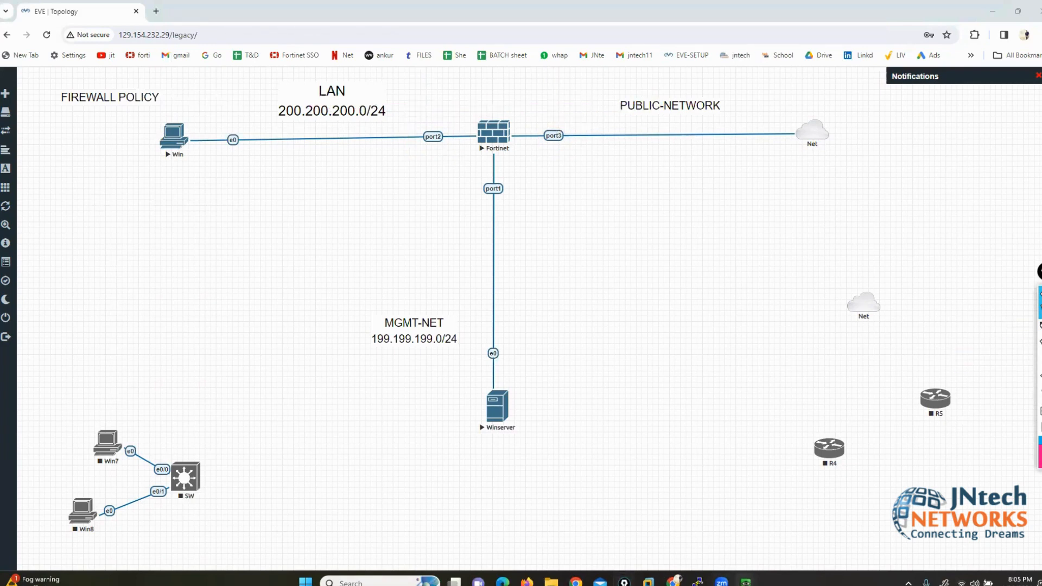
{"action": "mouse_move", "coordinate": [745, 580]}
{"action": "left_click", "coordinate": [705, 525]}
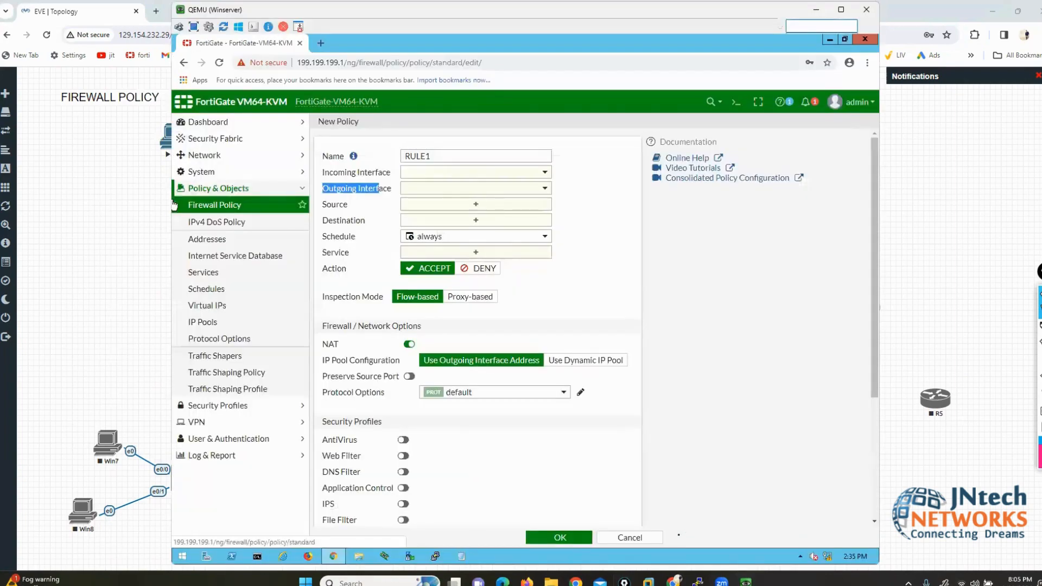
Step: Set RULE1's incoming interface to LAN (port2) and outgoing interface to WAN (port3)
{"action": "left_click", "coordinate": [462, 175]}
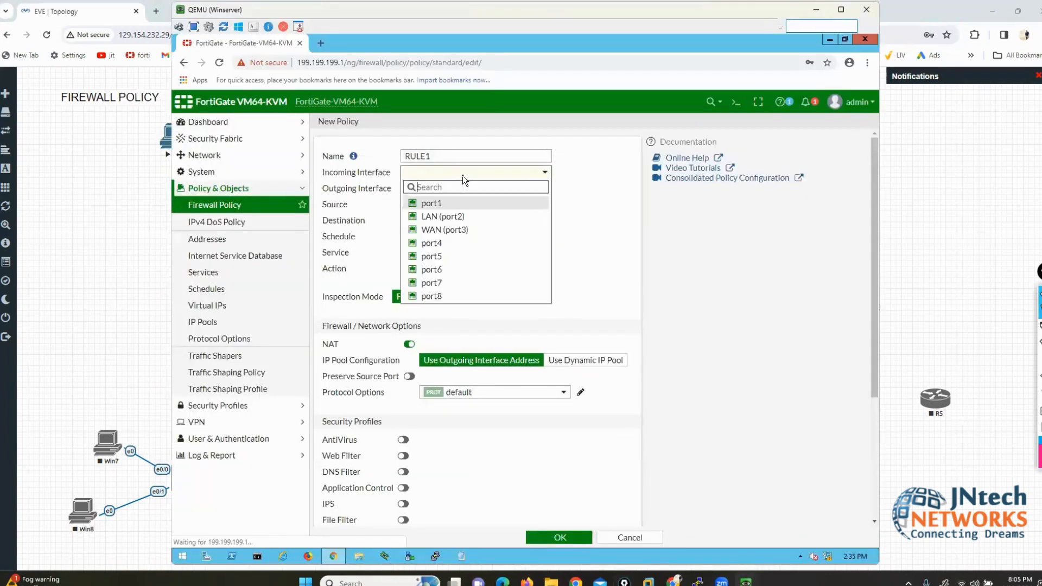
{"action": "left_click", "coordinate": [458, 218]}
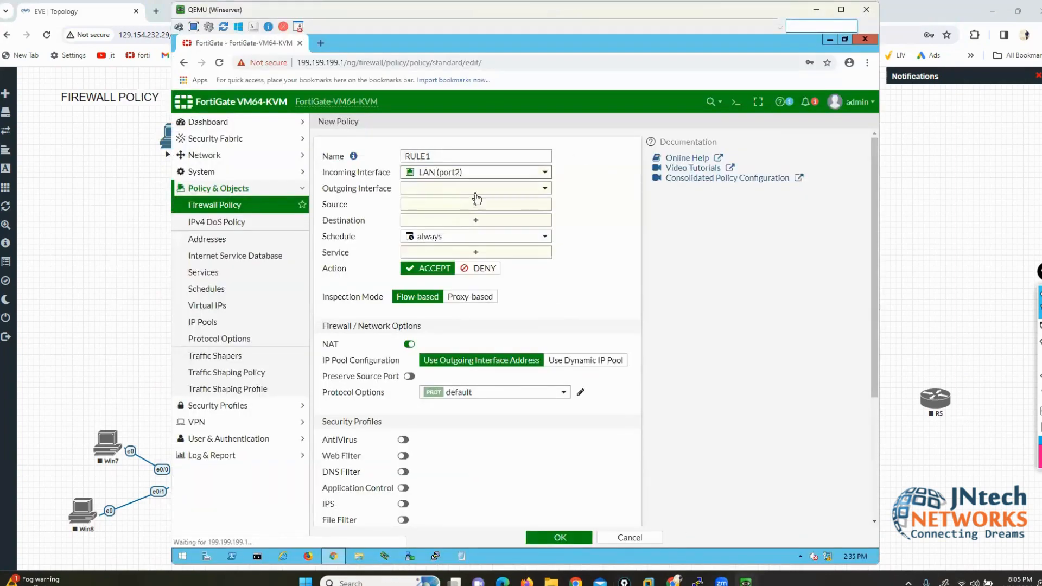
{"action": "left_click", "coordinate": [475, 190]}
{"action": "left_click", "coordinate": [448, 246]}
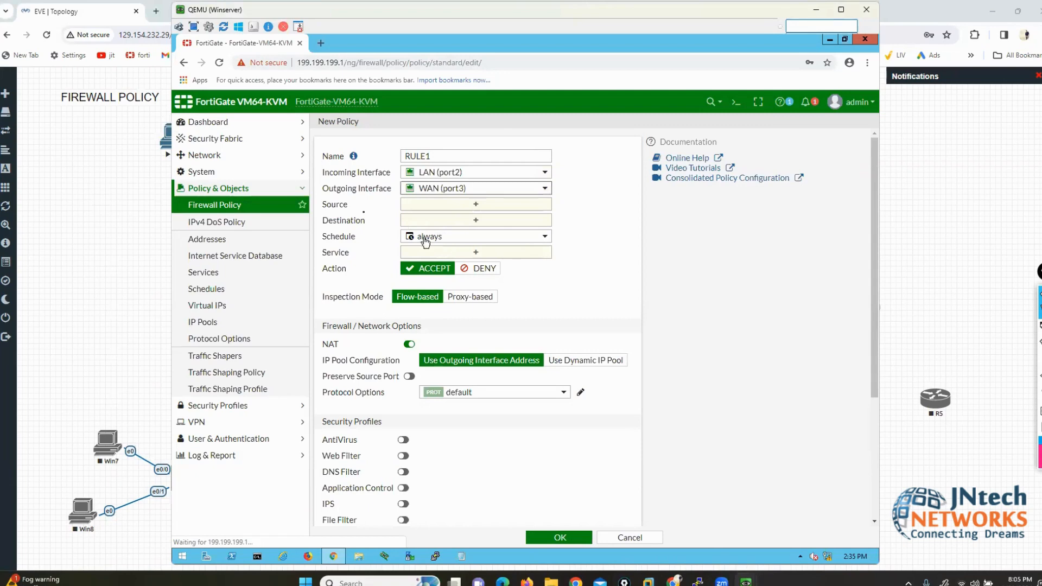
{"action": "left_click_drag", "start_coordinate": [324, 205], "coordinate": [349, 206]}
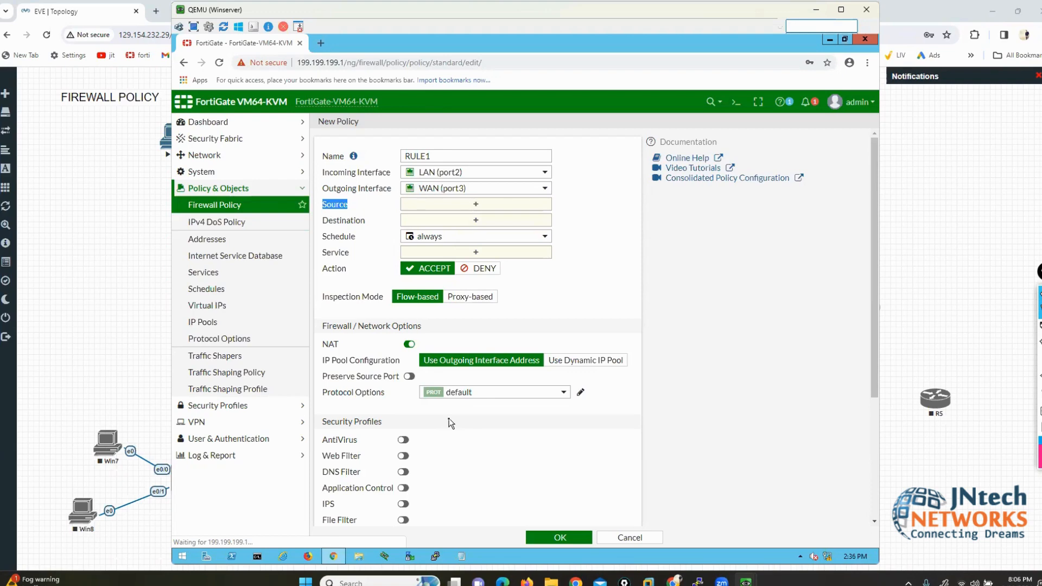
Step: Open RULE1's Source entry picker and draw thick pointer lines toward it
{"action": "left_click", "coordinate": [477, 205]}
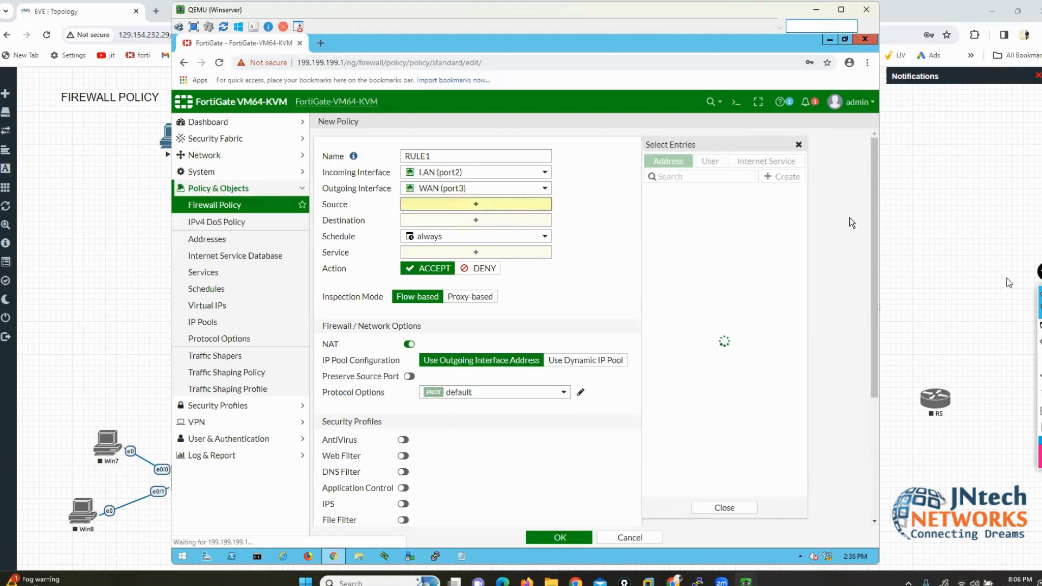
{"action": "left_click", "coordinate": [1014, 328]}
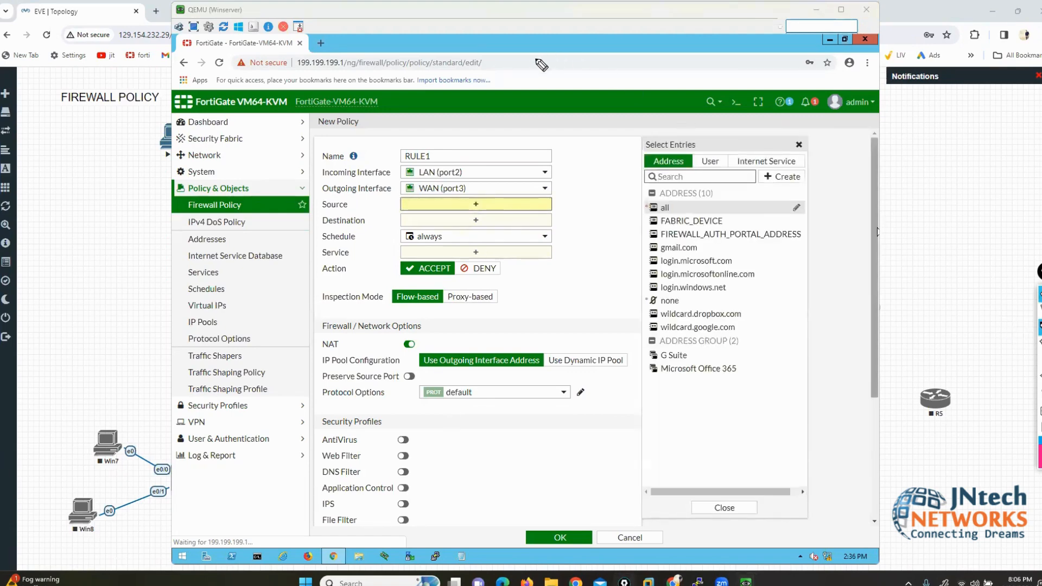
{"action": "mouse_move", "coordinate": [537, 59]}
{"action": "left_mouse_down"}
{"action": "mouse_move", "coordinate": [577, 62]}
{"action": "mouse_move", "coordinate": [652, 119]}
{"action": "mouse_move", "coordinate": [655, 144]}
{"action": "left_mouse_up"}
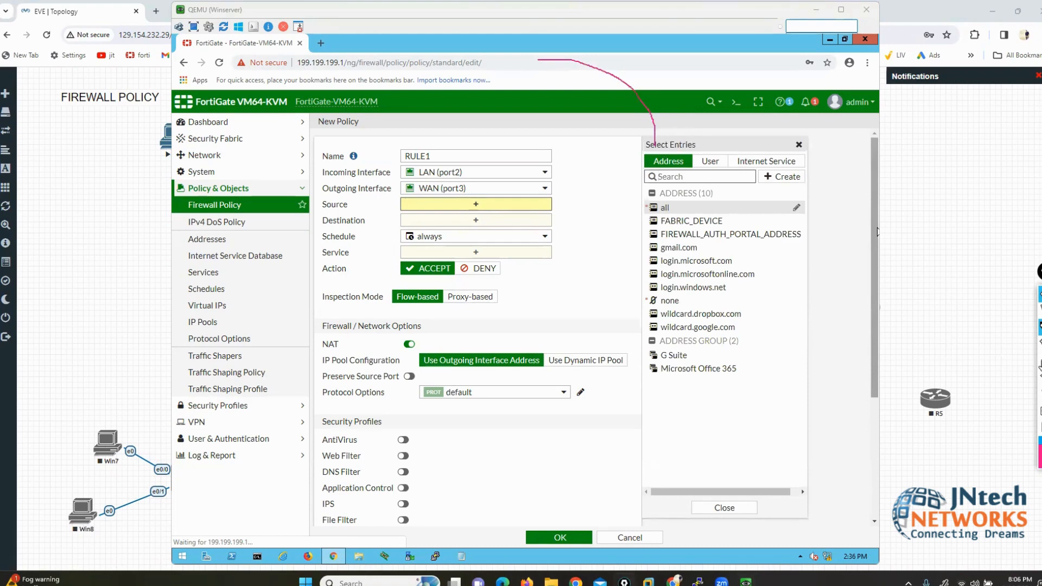
{"action": "mouse_move", "coordinate": [1038, 365]}
{"action": "left_click", "coordinate": [982, 365]}
{"action": "mouse_move", "coordinate": [529, 57]}
{"action": "left_mouse_down"}
{"action": "mouse_move", "coordinate": [640, 109]}
{"action": "mouse_move", "coordinate": [656, 159]}
{"action": "left_mouse_up"}
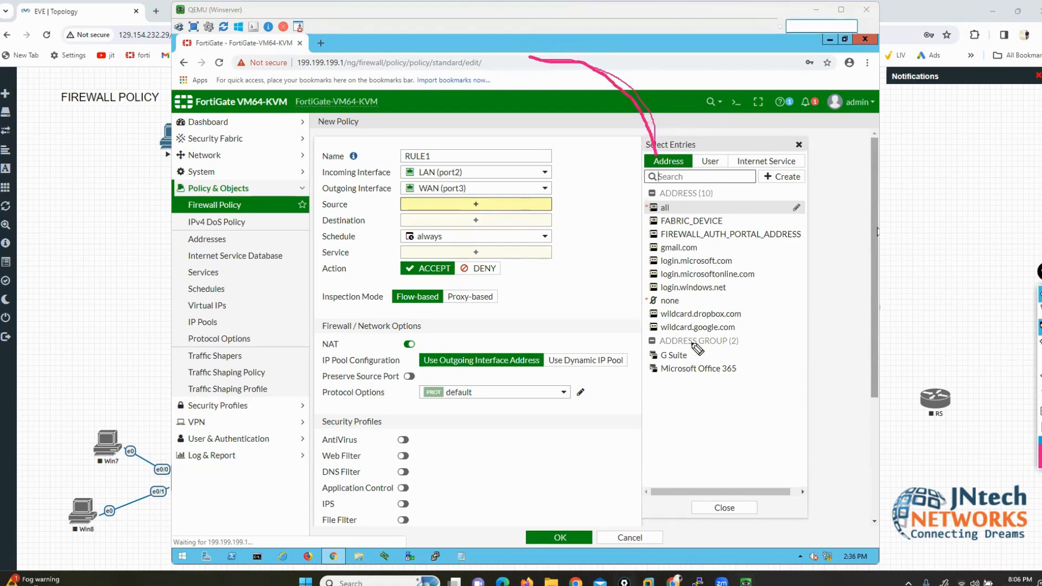
{"action": "mouse_move", "coordinate": [722, 57]}
{"action": "left_mouse_down"}
{"action": "mouse_move", "coordinate": [721, 152]}
{"action": "mouse_move", "coordinate": [741, 127]}
{"action": "left_mouse_up"}
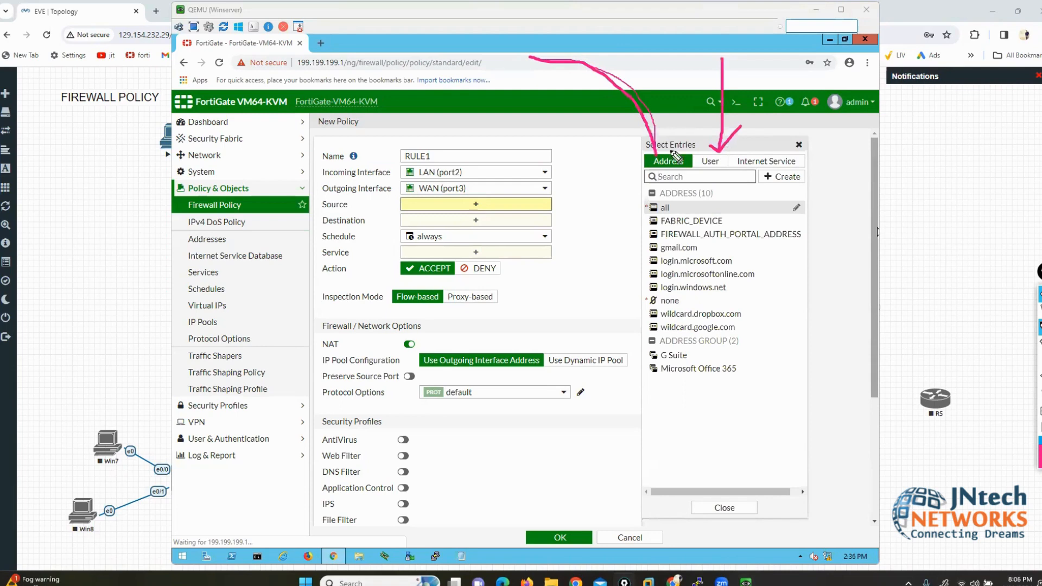
Step: Underline the Destination setting, clear the marks, and highlight the Address category's list of entries
{"action": "left_click_drag", "start_coordinate": [320, 215], "coordinate": [354, 219]}
{"action": "left_click", "coordinate": [1038, 393]}
{"action": "mouse_move", "coordinate": [696, 144]}
{"action": "left_mouse_down"}
{"action": "mouse_move", "coordinate": [696, 167]}
{"action": "mouse_move", "coordinate": [627, 174]}
{"action": "mouse_move", "coordinate": [653, 137]}
{"action": "mouse_move", "coordinate": [695, 138]}
{"action": "mouse_move", "coordinate": [702, 163]}
{"action": "left_mouse_up"}
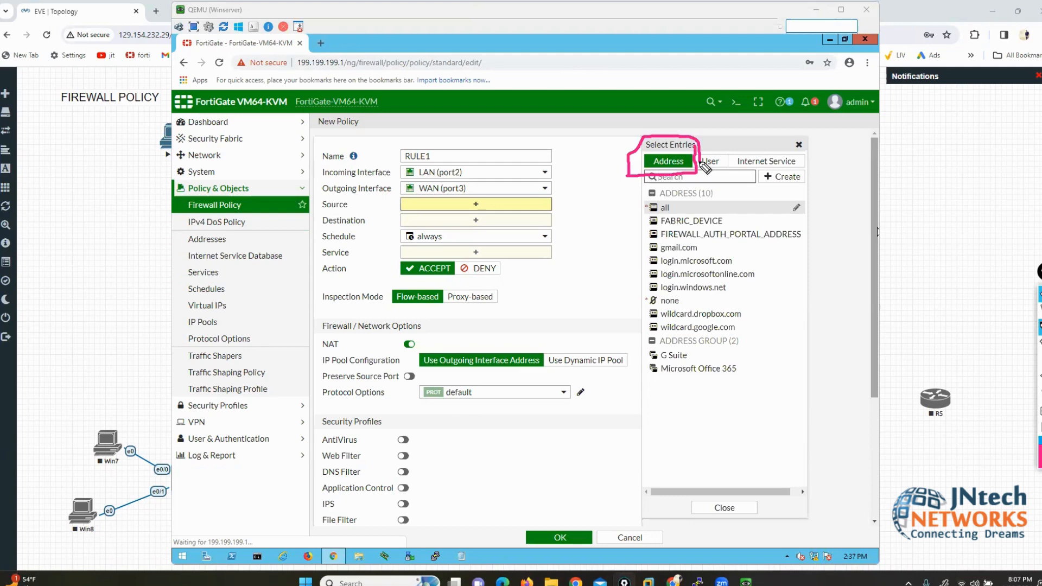
{"action": "mouse_move", "coordinate": [653, 194]}
{"action": "left_mouse_down"}
{"action": "mouse_move", "coordinate": [628, 206]}
{"action": "mouse_move", "coordinate": [634, 399]}
{"action": "mouse_move", "coordinate": [841, 347]}
{"action": "mouse_move", "coordinate": [819, 198]}
{"action": "mouse_move", "coordinate": [666, 200]}
{"action": "left_mouse_up"}
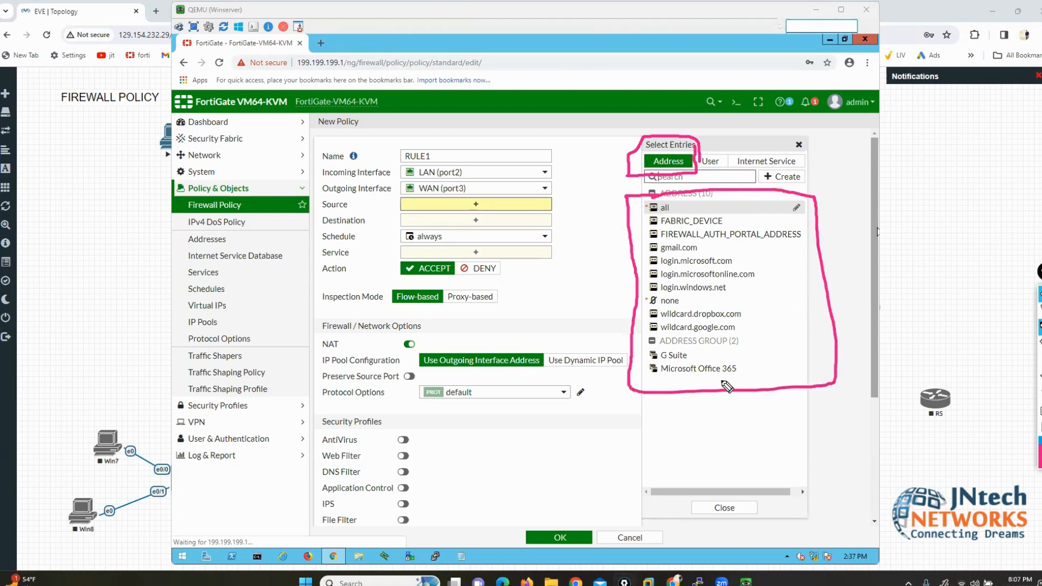
{"action": "left_click", "coordinate": [1039, 399]}
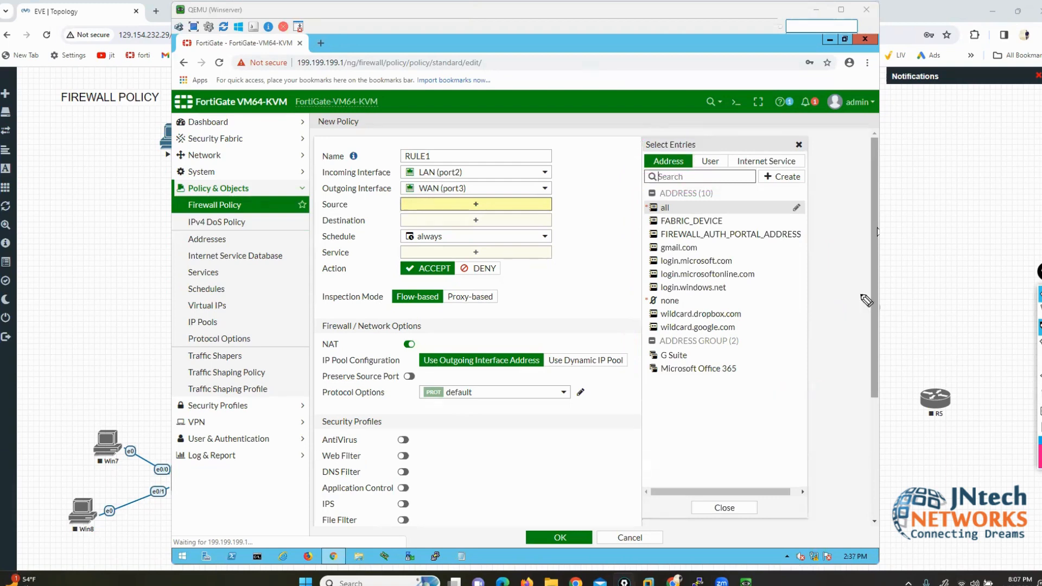
{"action": "left_click_drag", "start_coordinate": [676, 208], "coordinate": [698, 200]}
{"action": "left_click", "coordinate": [688, 208]}
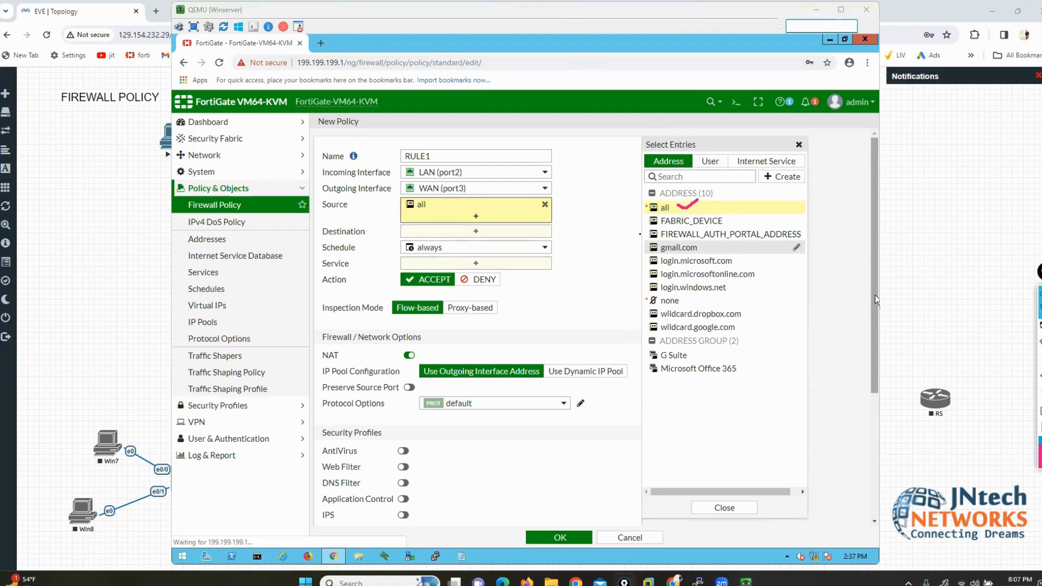
{"action": "left_click", "coordinate": [591, 224]}
{"action": "mouse_move", "coordinate": [419, 206]}
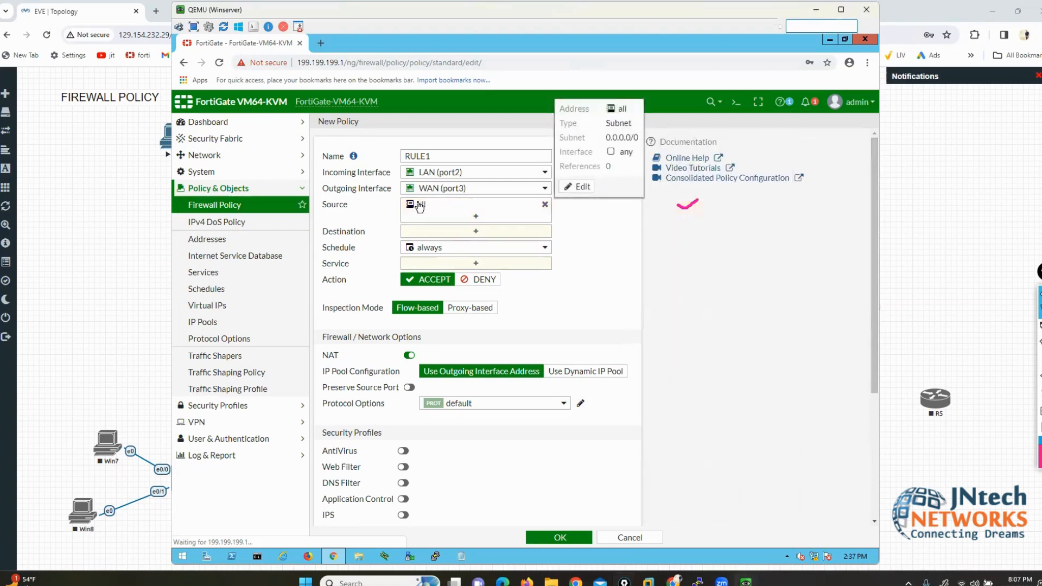
{"action": "left_click_drag", "start_coordinate": [612, 138], "coordinate": [638, 139]}
{"action": "left_click", "coordinate": [545, 205]}
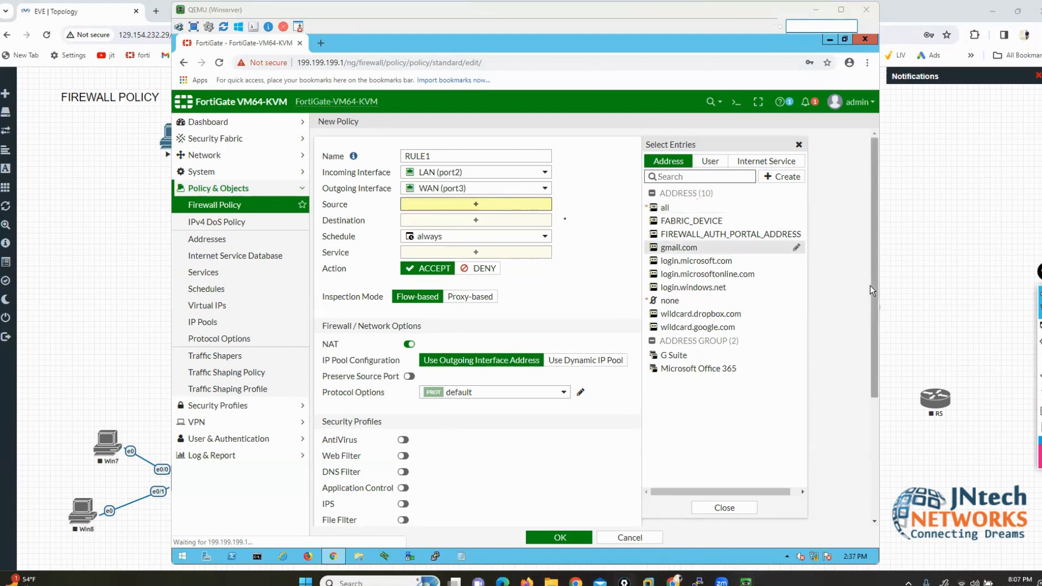
Step: Start a new Subnet-type address named LAN-NETWORK
{"action": "left_click", "coordinate": [780, 178]}
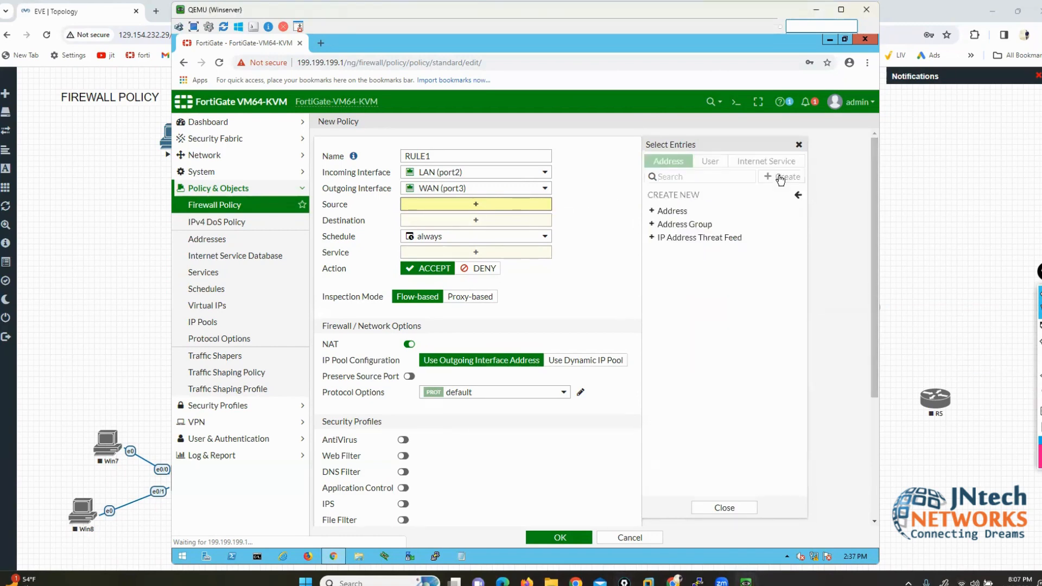
{"action": "left_click", "coordinate": [664, 211]}
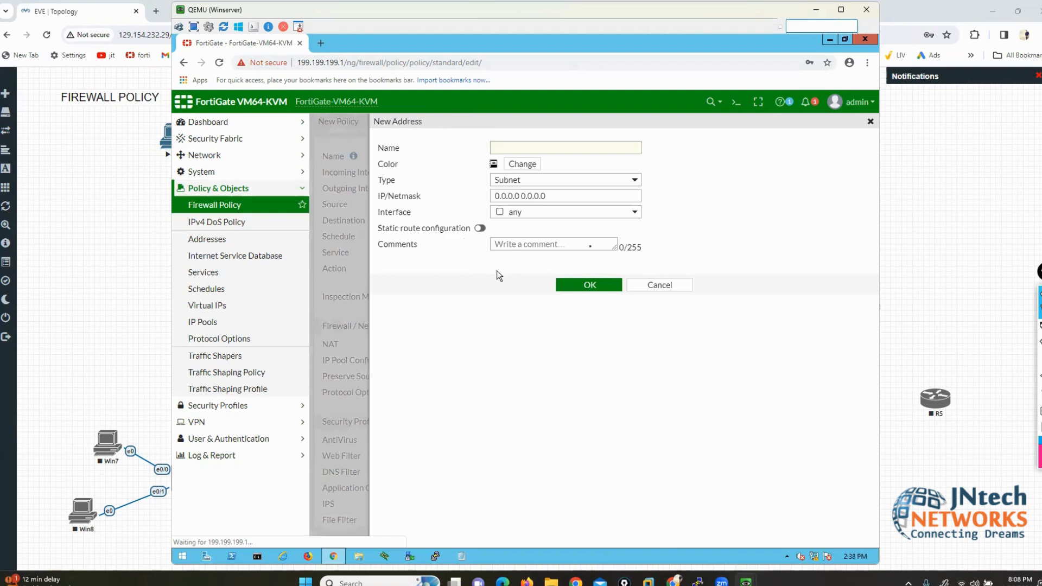
{"action": "left_click", "coordinate": [635, 183]}
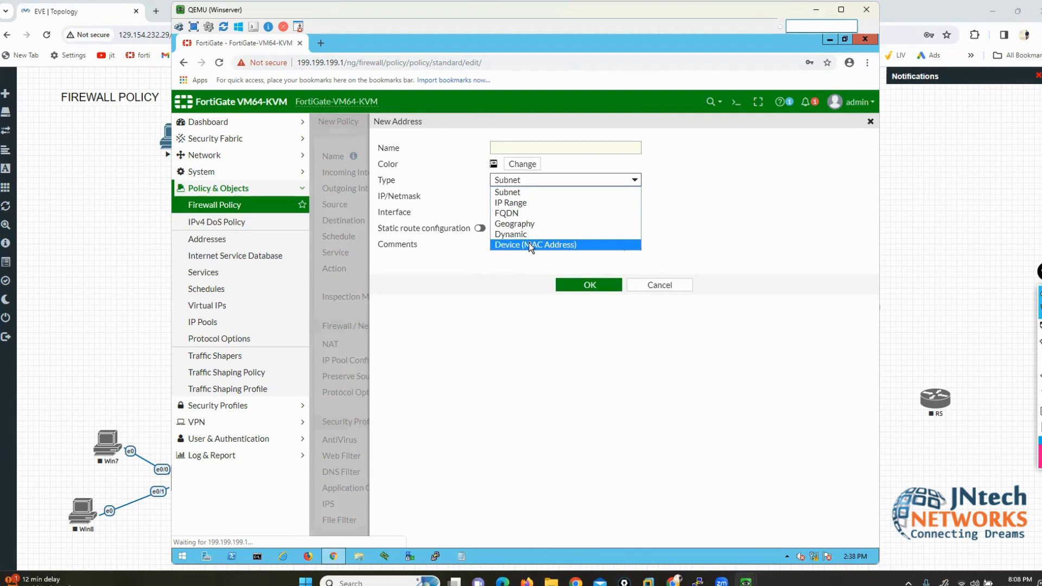
{"action": "left_click", "coordinate": [510, 193]}
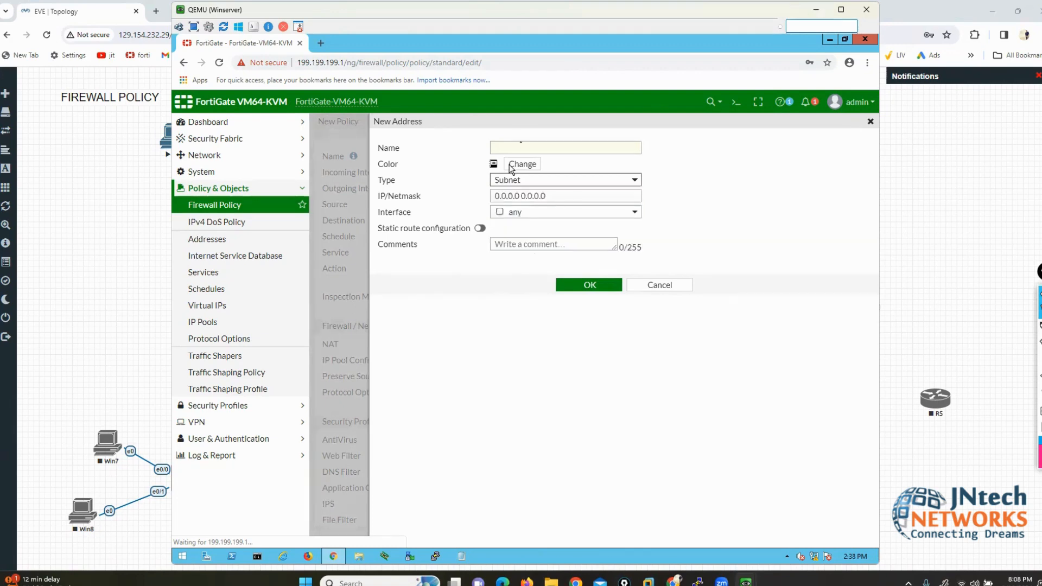
{"action": "left_click", "coordinate": [529, 147]}
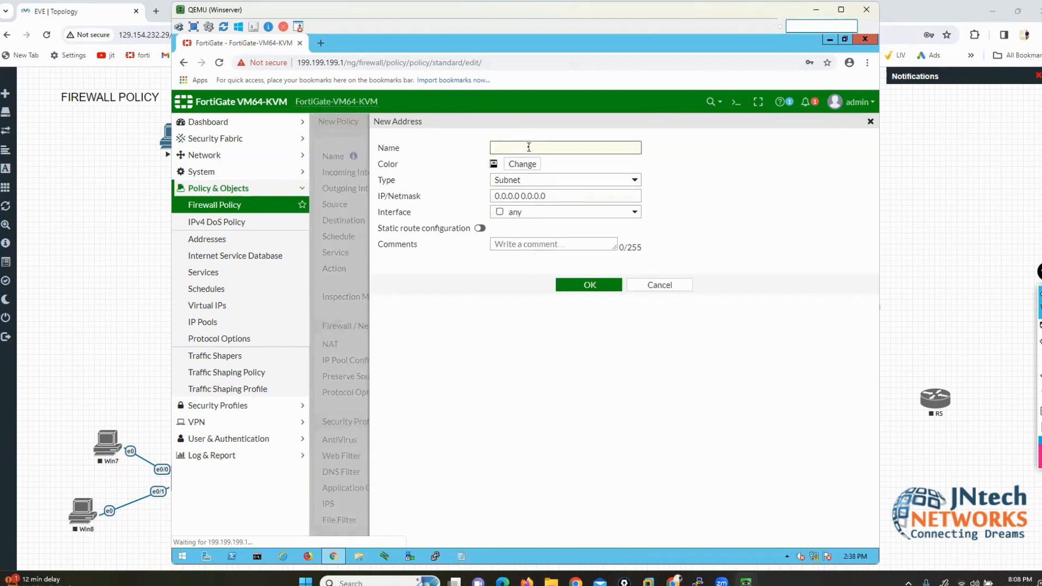
{"action": "type", "text": "LAN-NETWORK"}
Step: Set LAN-NETWORK's subnet to 200.200.200.0/24 and save the address
{"action": "key", "text": "Tab"}
{"action": "key", "text": "Tab"}
{"action": "key", "text": "End"}
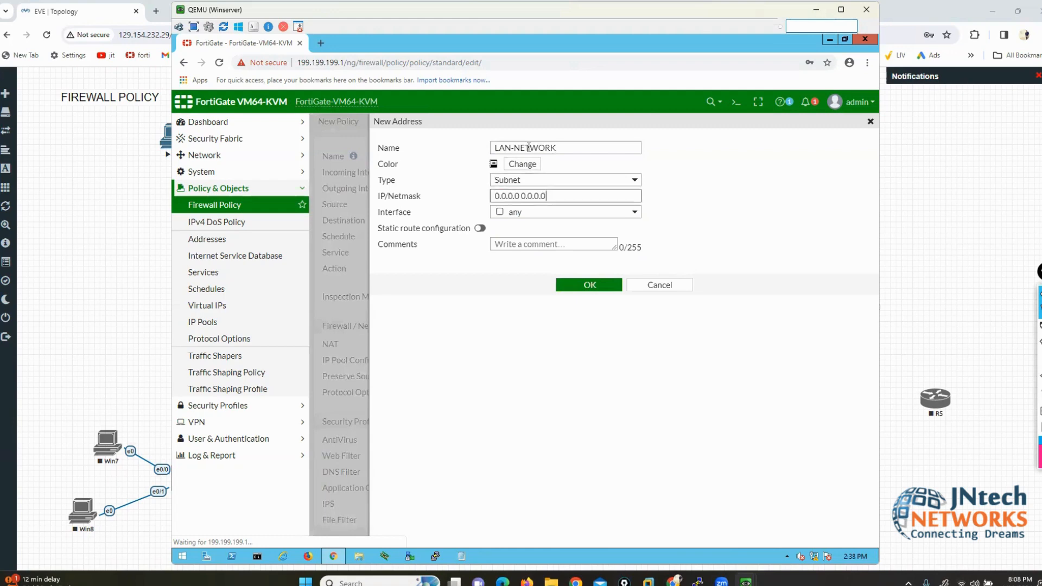
{"action": "key", "text": "BackSpace"}
{"action": "key", "text": "BackSpace"}
{"action": "key", "text": "BackSpace"}
{"action": "key", "text": "BackSpace"}
{"action": "key", "text": "BackSpace"}
{"action": "key", "text": "BackSpace"}
{"action": "key", "text": "BackSpace"}
{"action": "key", "text": "BackSpace"}
{"action": "key", "text": "BackSpace"}
{"action": "key", "text": "BackSpace"}
{"action": "key", "text": "BackSpace"}
{"action": "key", "text": "BackSpace"}
{"action": "key", "text": "BackSpace"}
{"action": "key", "text": "BackSpace"}
{"action": "key", "text": "BackSpace"}
{"action": "type", "text": "200.200.200.0/24"}
{"action": "left_click_drag", "start_coordinate": [554, 195], "coordinate": [493, 196]}
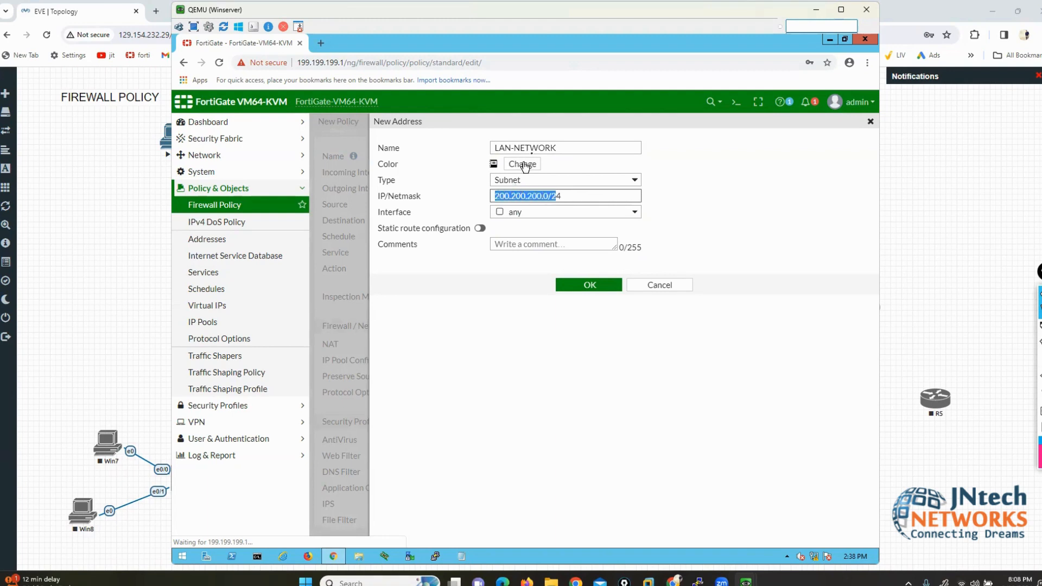
{"action": "left_click_drag", "start_coordinate": [539, 147], "coordinate": [504, 146]}
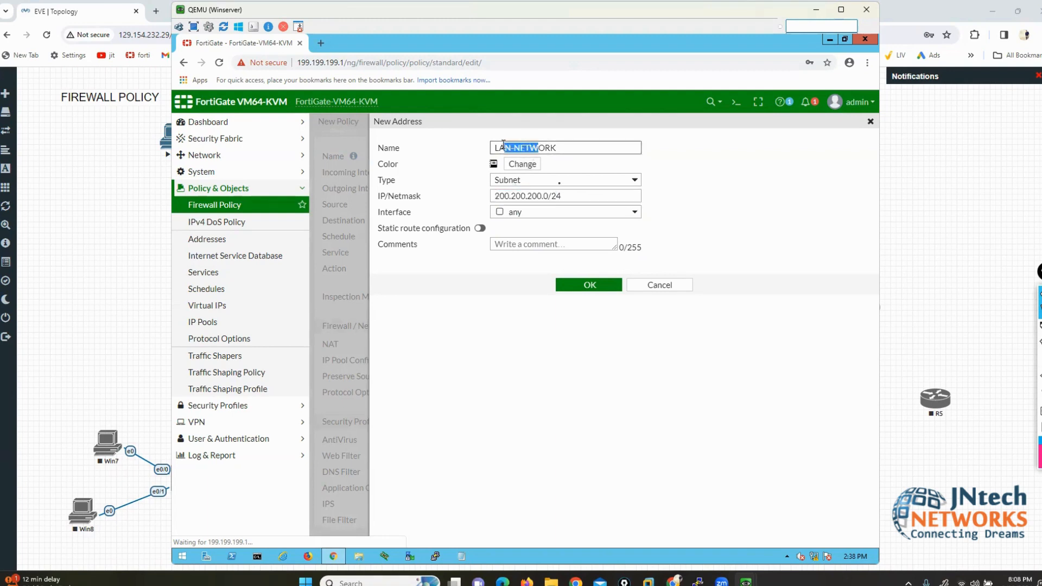
{"action": "left_click", "coordinate": [589, 286]}
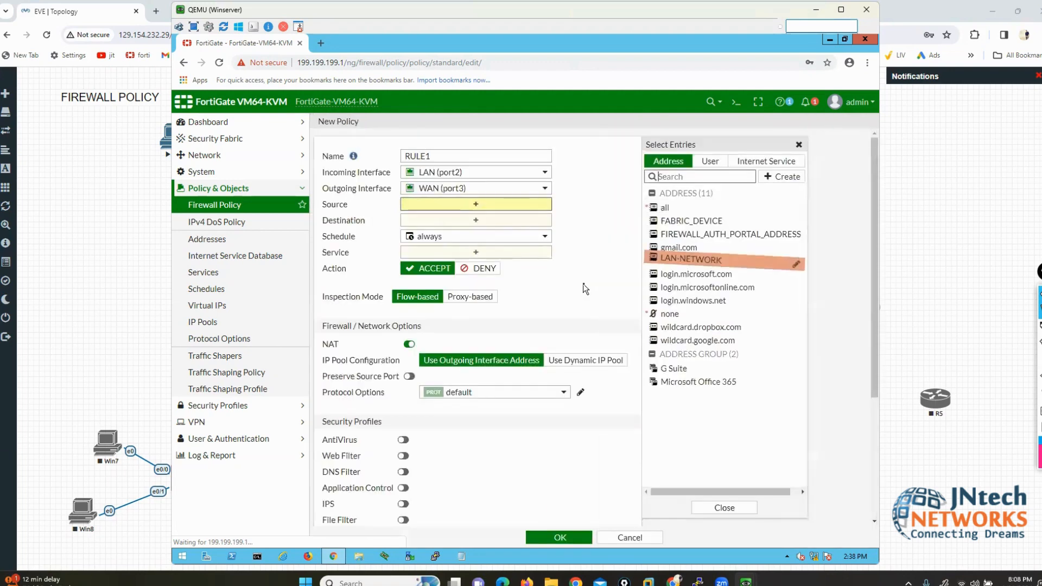
Step: Make LAN-NETWORK RULE1's source, begin a new IP Range address, and bring up the EVE topology
{"action": "left_click", "coordinate": [695, 263]}
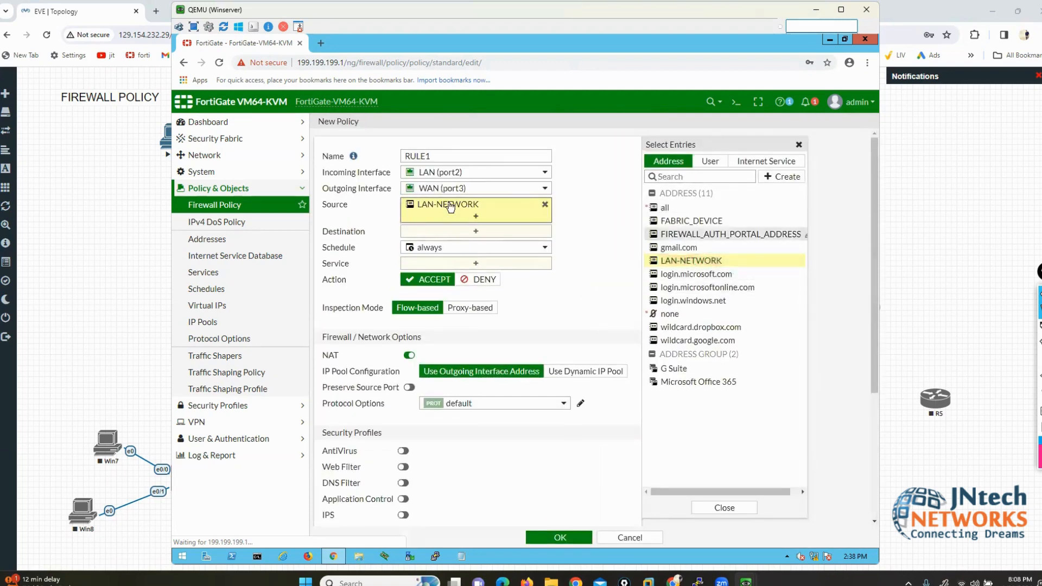
{"action": "mouse_move", "coordinate": [449, 207]}
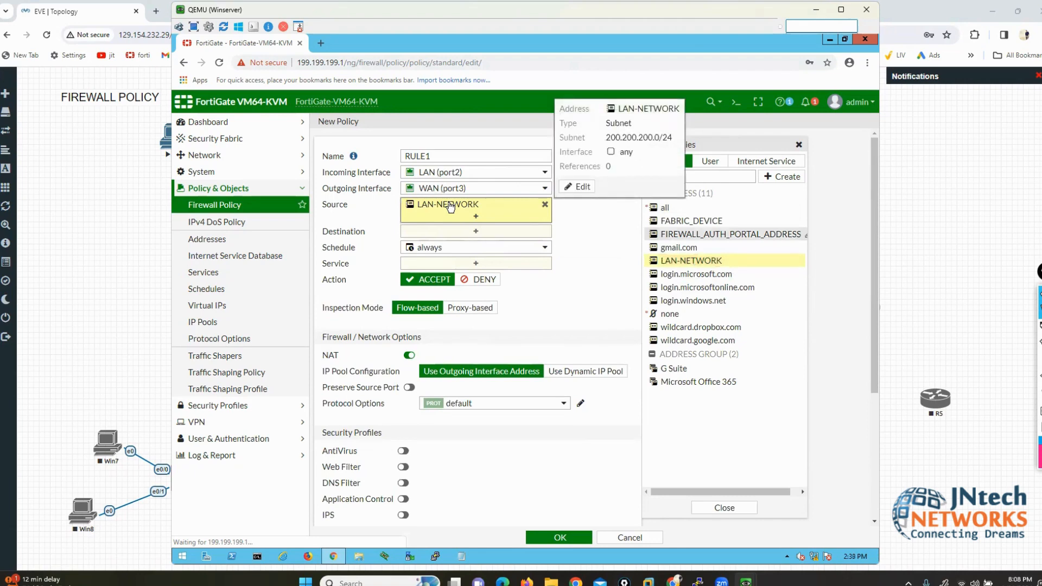
{"action": "left_click", "coordinate": [780, 177]}
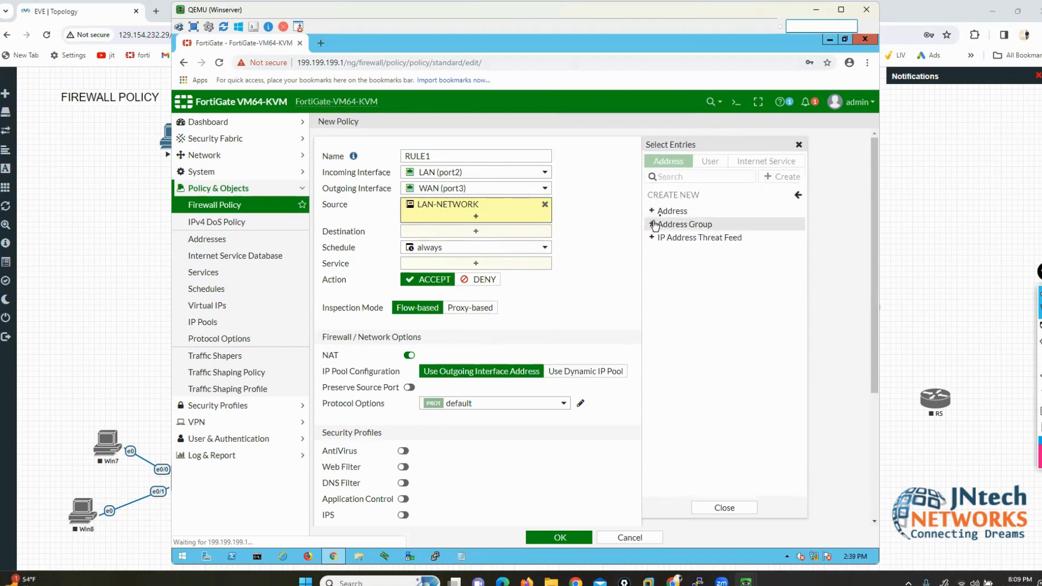
{"action": "left_click", "coordinate": [658, 212]}
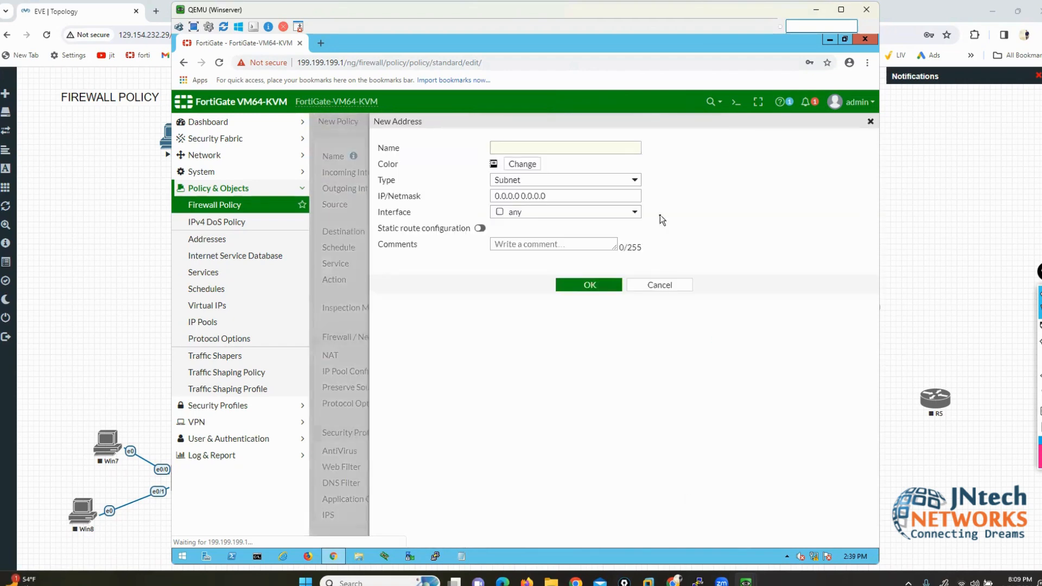
{"action": "left_click", "coordinate": [635, 185]}
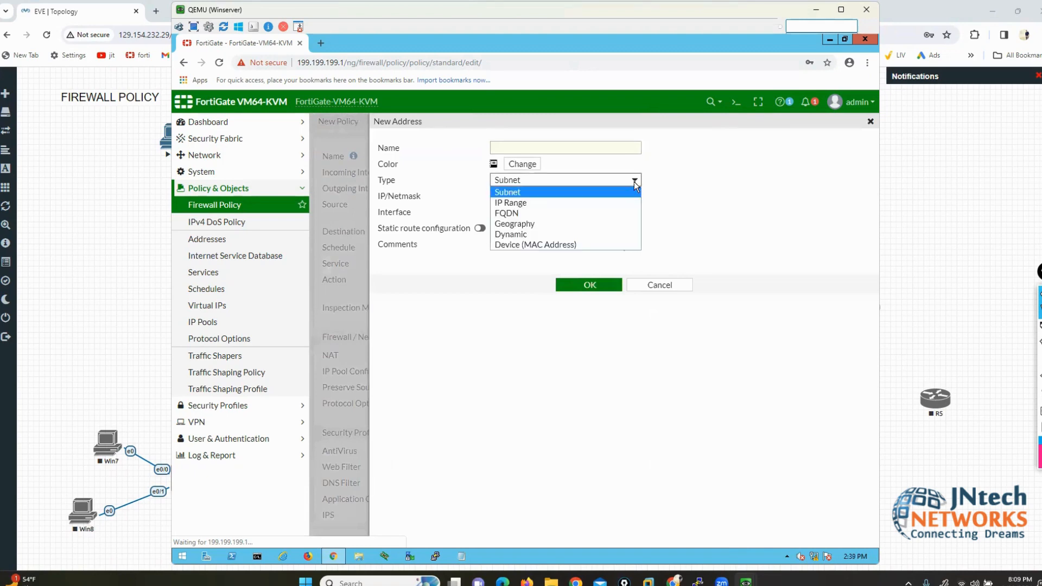
{"action": "left_click", "coordinate": [509, 203]}
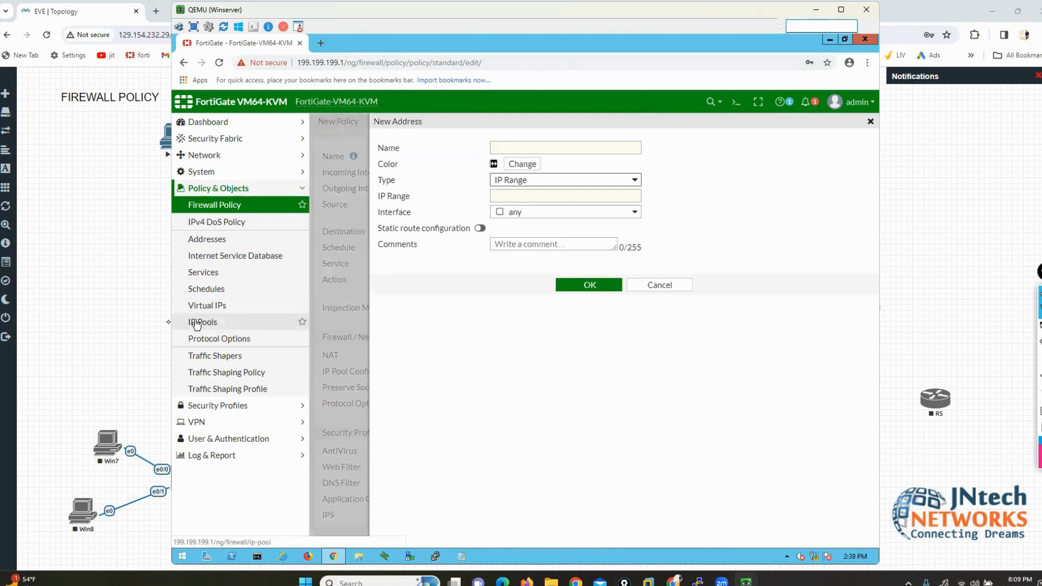
{"action": "left_click", "coordinate": [168, 321]}
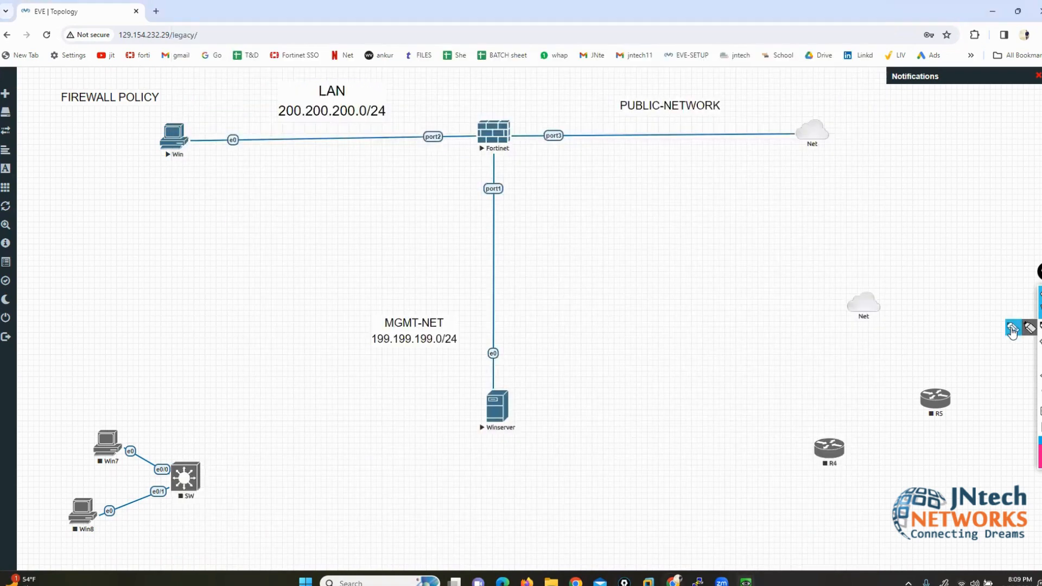
Step: Sketch a switch on the LAN link with hosts numbered 15 to 18
{"action": "mouse_move", "coordinate": [337, 124]}
{"action": "left_mouse_down"}
{"action": "mouse_move", "coordinate": [280, 167]}
{"action": "mouse_move", "coordinate": [356, 139]}
{"action": "mouse_move", "coordinate": [337, 123]}
{"action": "mouse_move", "coordinate": [284, 151]}
{"action": "mouse_move", "coordinate": [321, 139]}
{"action": "mouse_move", "coordinate": [350, 63]}
{"action": "mouse_move", "coordinate": [263, 76]}
{"action": "left_mouse_up"}
{"action": "left_click_drag", "start_coordinate": [296, 131], "coordinate": [217, 110]}
{"action": "mouse_move", "coordinate": [356, 48]}
{"action": "left_mouse_down"}
{"action": "mouse_move", "coordinate": [355, 62]}
{"action": "mouse_move", "coordinate": [370, 56]}
{"action": "mouse_move", "coordinate": [311, 55]}
{"action": "left_mouse_up"}
{"action": "left_click_drag", "start_coordinate": [322, 41], "coordinate": [325, 52]}
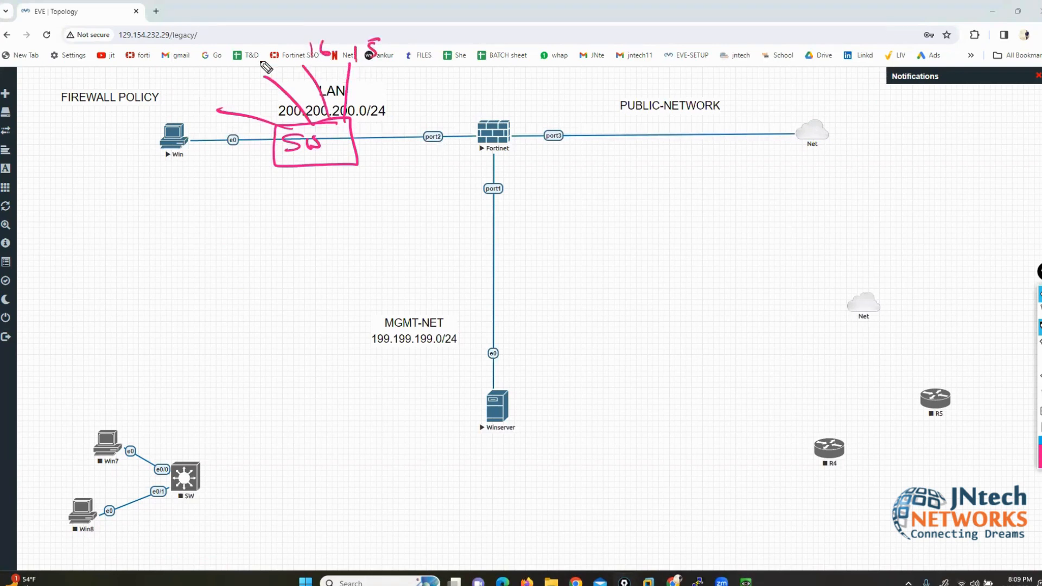
{"action": "mouse_move", "coordinate": [254, 44]}
{"action": "left_mouse_down"}
{"action": "mouse_move", "coordinate": [271, 61]}
{"action": "mouse_move", "coordinate": [210, 80]}
{"action": "mouse_move", "coordinate": [222, 67]}
{"action": "left_mouse_up"}
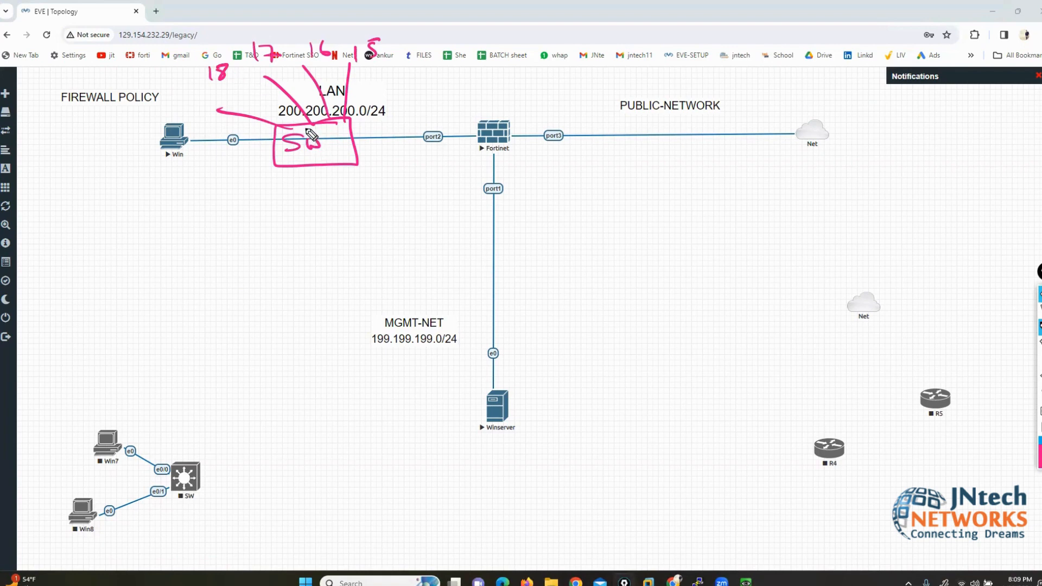
{"action": "mouse_move", "coordinate": [185, 35]}
{"action": "left_mouse_down"}
{"action": "mouse_move", "coordinate": [196, 93]}
{"action": "mouse_move", "coordinate": [402, 71]}
{"action": "mouse_move", "coordinate": [304, 25]}
{"action": "mouse_move", "coordinate": [217, 30]}
{"action": "left_mouse_up"}
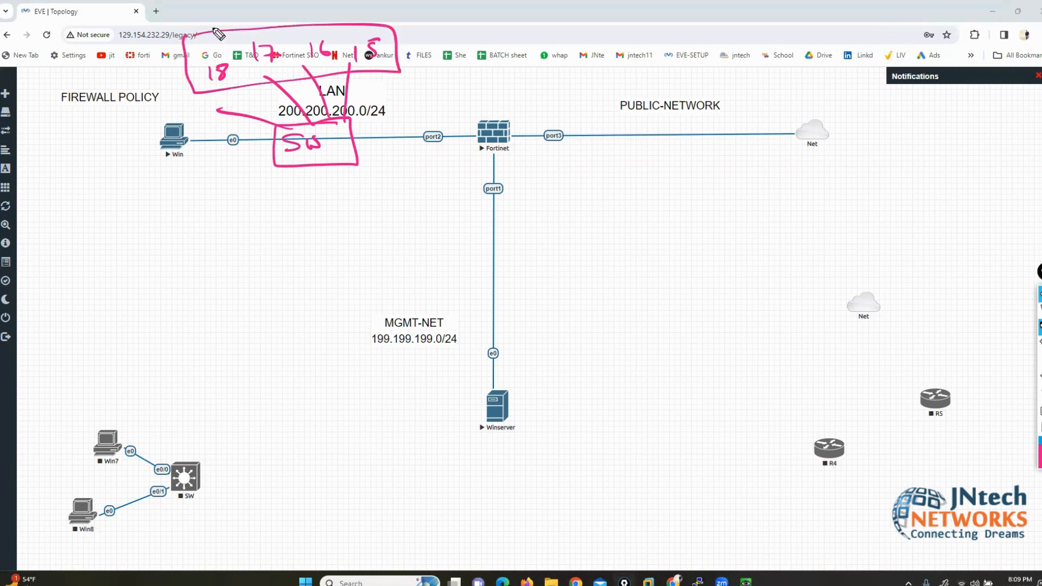
Step: Clear the sketches and return to the FortiGate New Address form
{"action": "left_click", "coordinate": [1039, 392]}
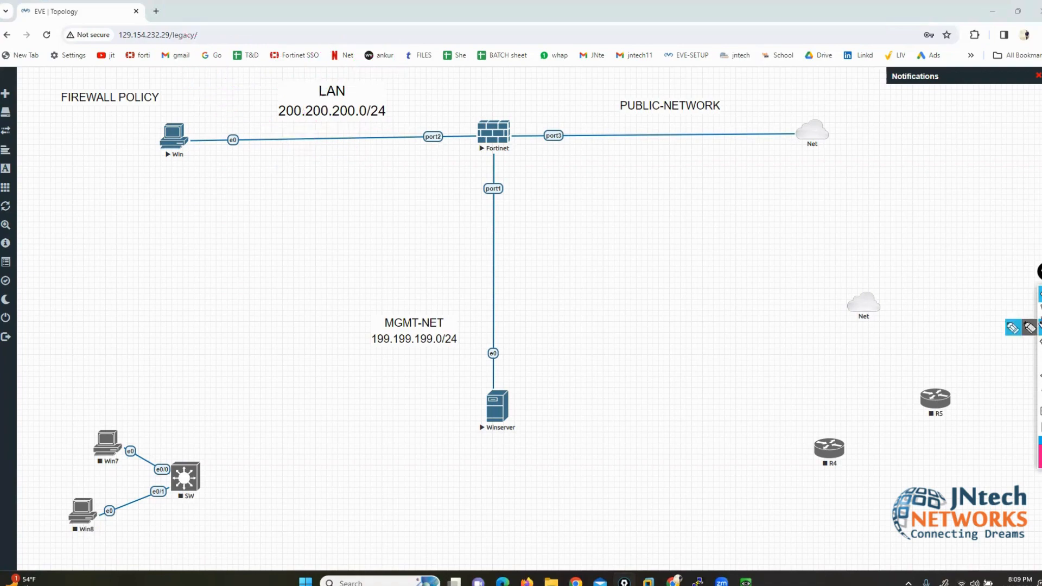
{"action": "mouse_move", "coordinate": [745, 581]}
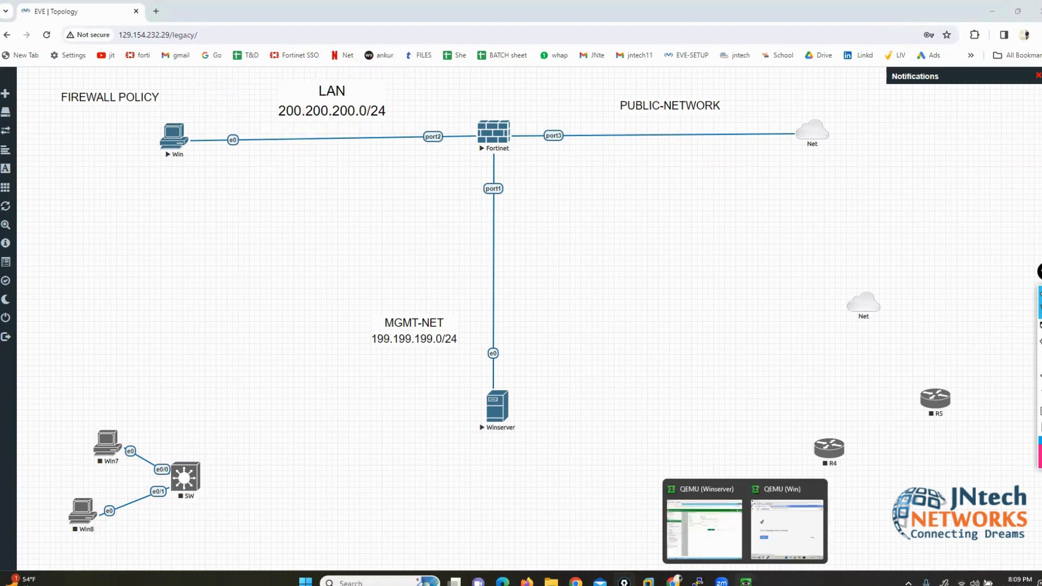
{"action": "left_click", "coordinate": [714, 539]}
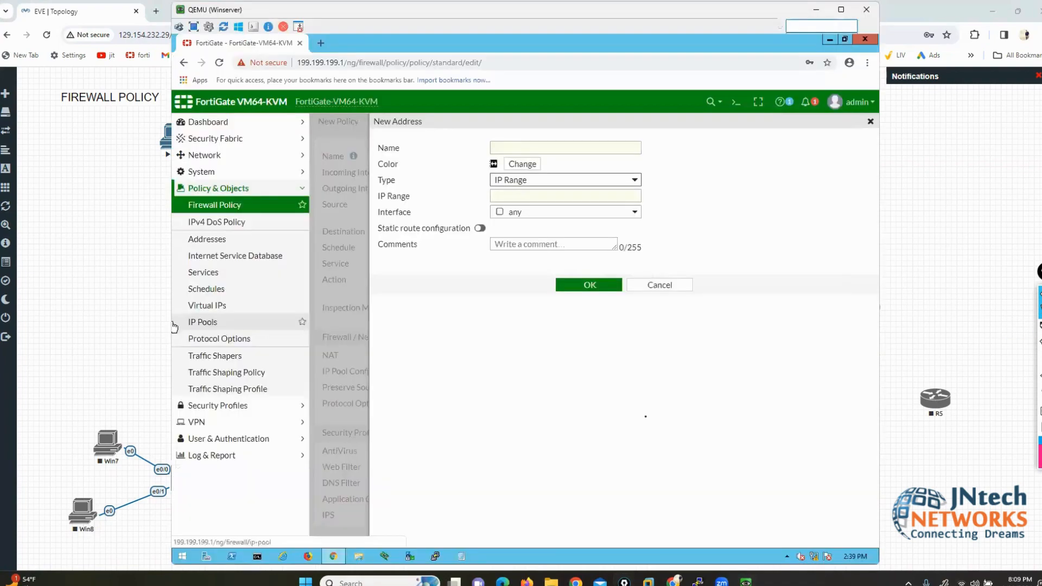
Step: Name the address MKT-TEAM1 with range 200.200.200.15-200.200.200.18 and save it
{"action": "left_click", "coordinate": [533, 147]}
{"action": "type", "text": "mkt"}
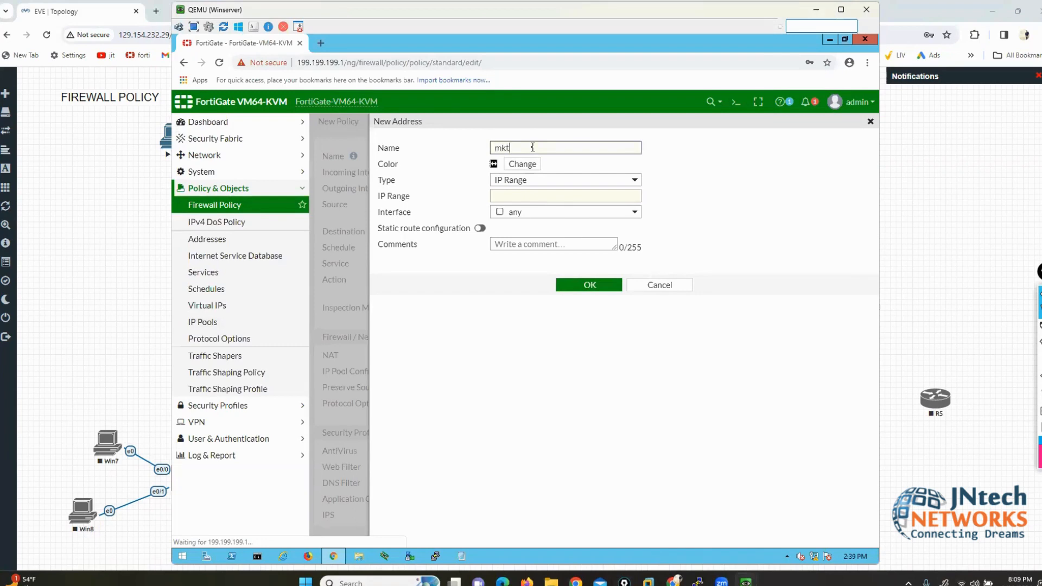
{"action": "key", "text": "BackSpace"}
{"action": "key", "text": "BackSpace"}
{"action": "key", "text": "BackSpace"}
{"action": "type", "text": "MKT-TEAM1"}
{"action": "left_click", "coordinate": [541, 196]}
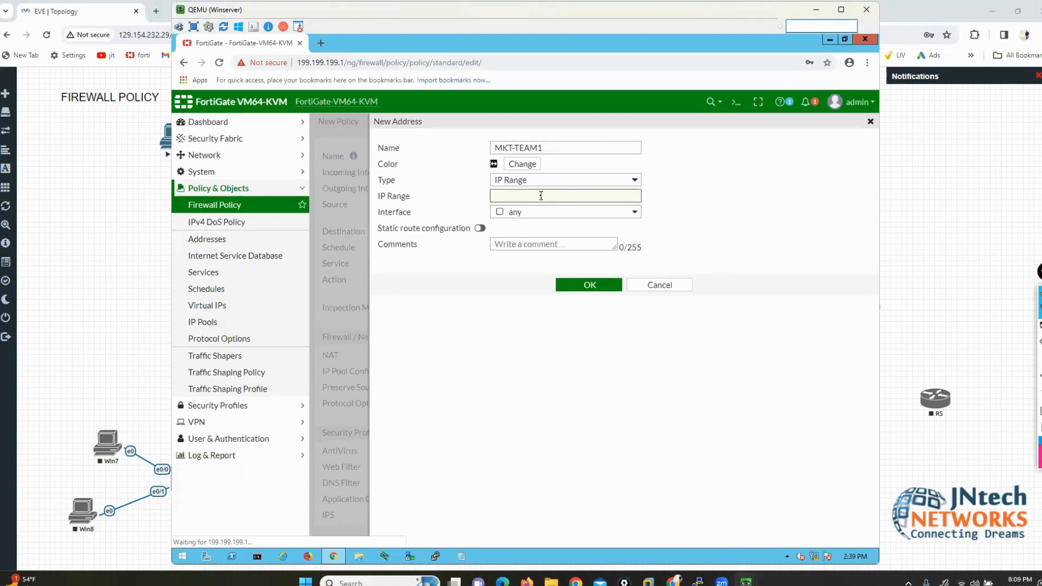
{"action": "type", "text": "200.200.200.15-200.200.200.18"}
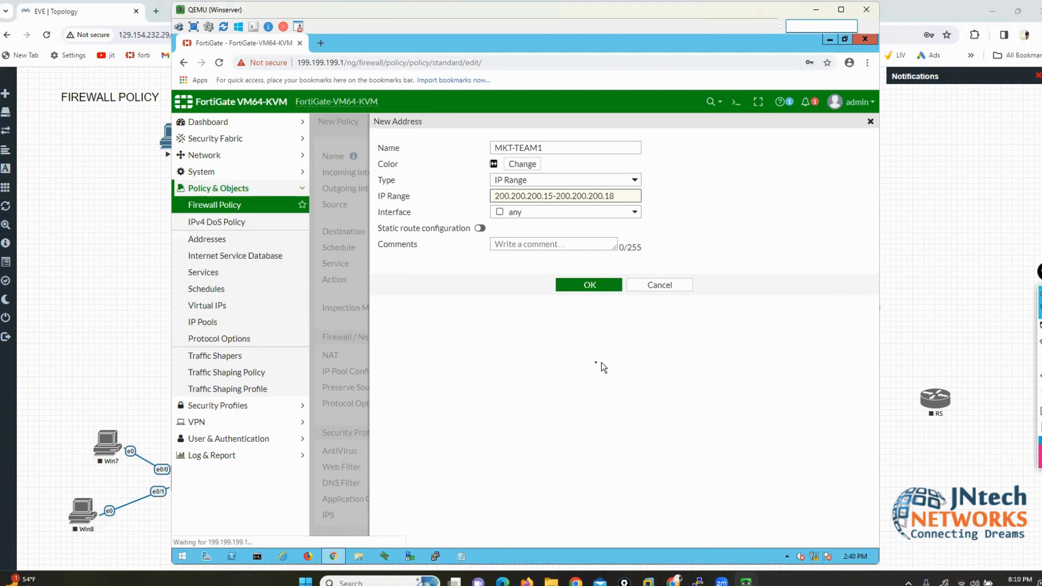
{"action": "left_click", "coordinate": [592, 285]}
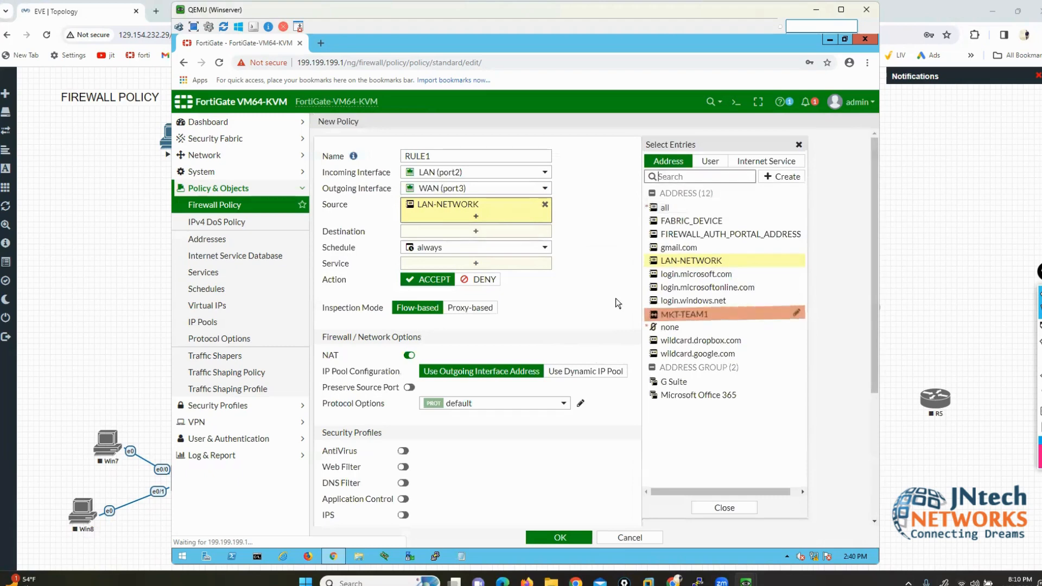
Step: Replace LAN-NETWORK with MKT-TEAM1 as RULE1's source and review its 200.200.200.15-18 range
{"action": "left_click", "coordinate": [545, 205]}
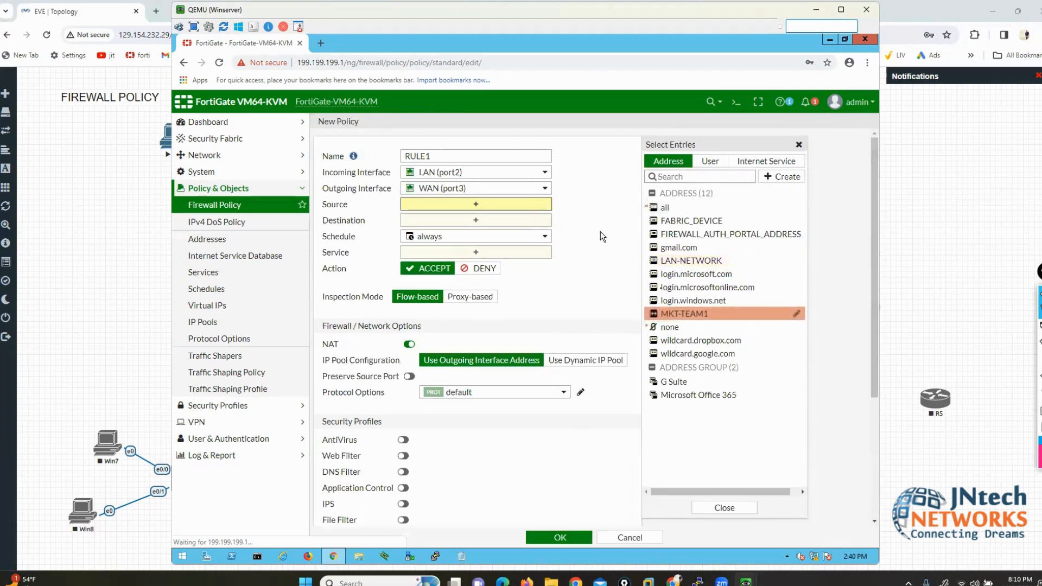
{"action": "left_click", "coordinate": [676, 315]}
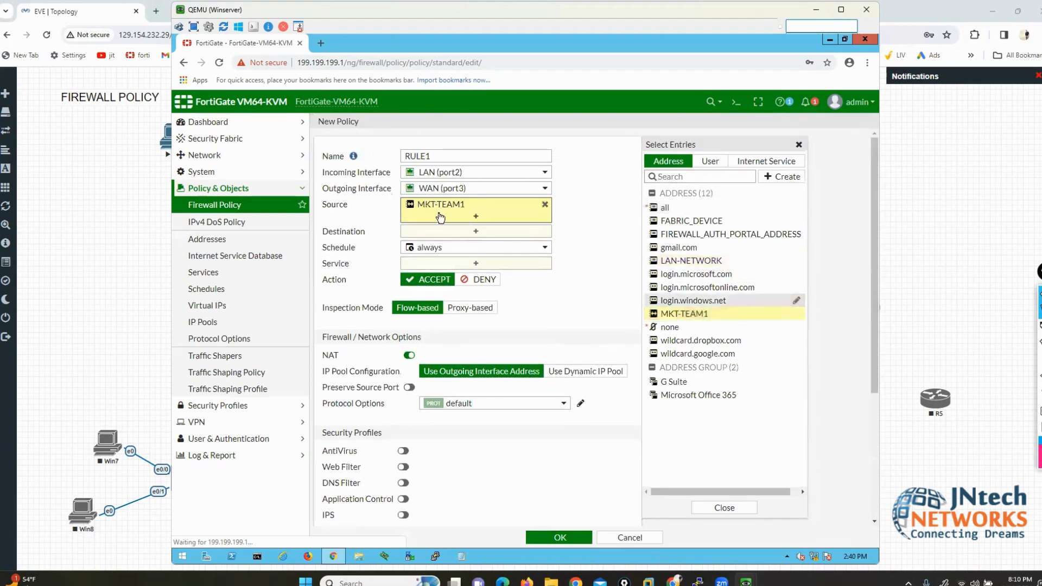
{"action": "mouse_move", "coordinate": [437, 209]}
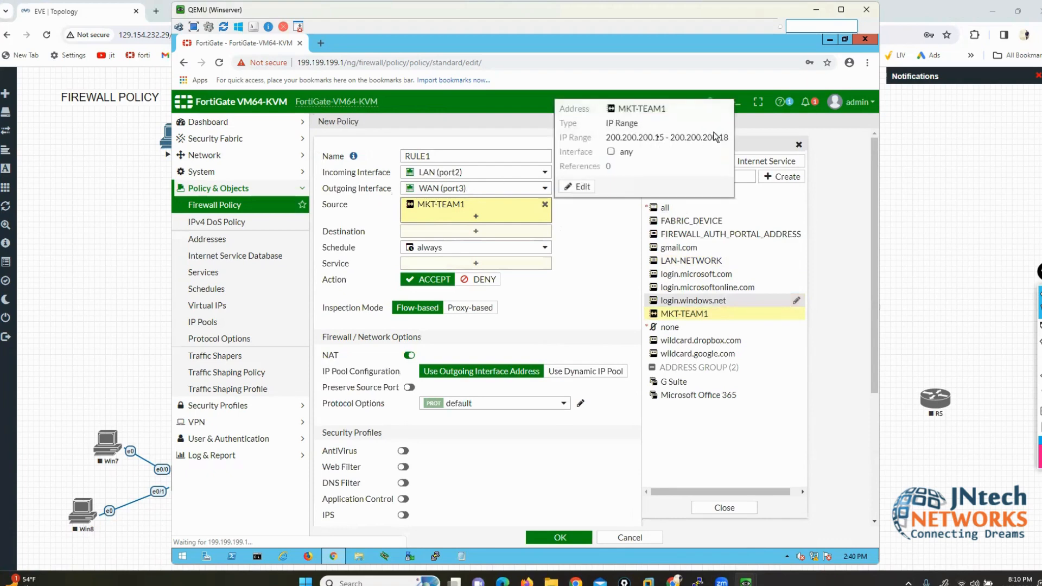
{"action": "left_click_drag", "start_coordinate": [658, 138], "coordinate": [729, 138]}
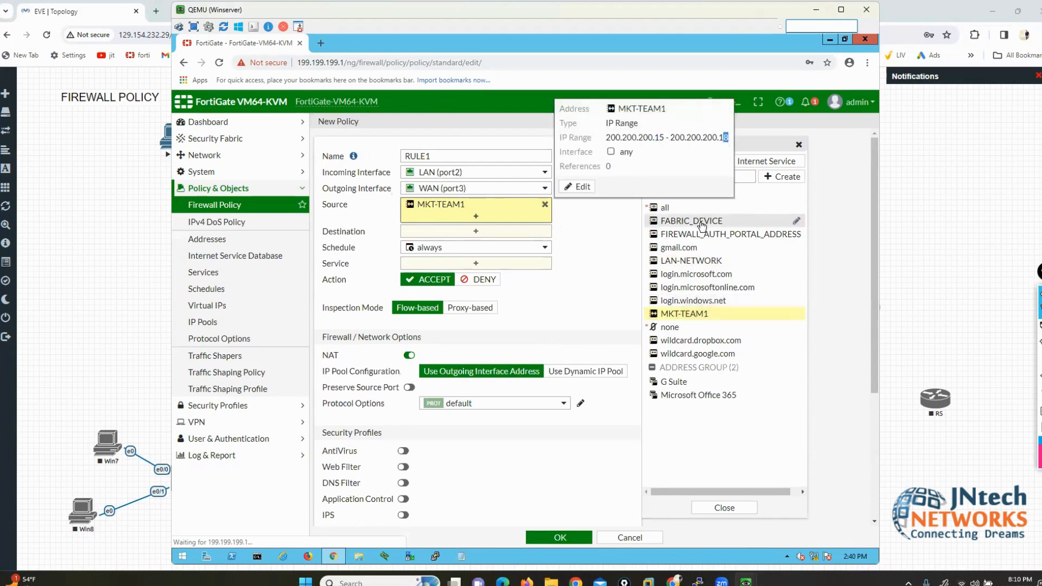
{"action": "mouse_move", "coordinate": [702, 225]}
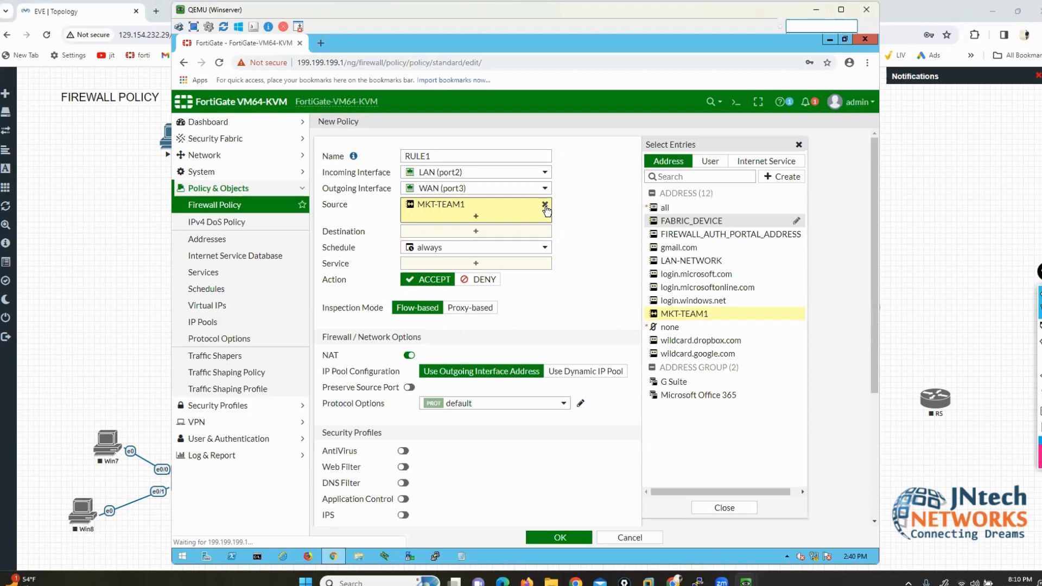
{"action": "mouse_move", "coordinate": [533, 211]}
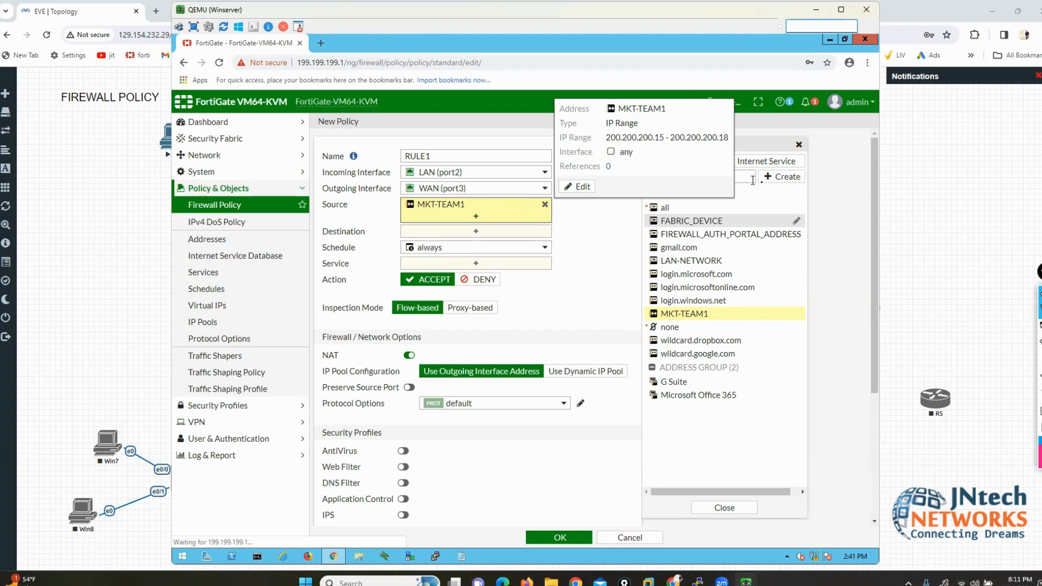
{"action": "left_click", "coordinate": [781, 176]}
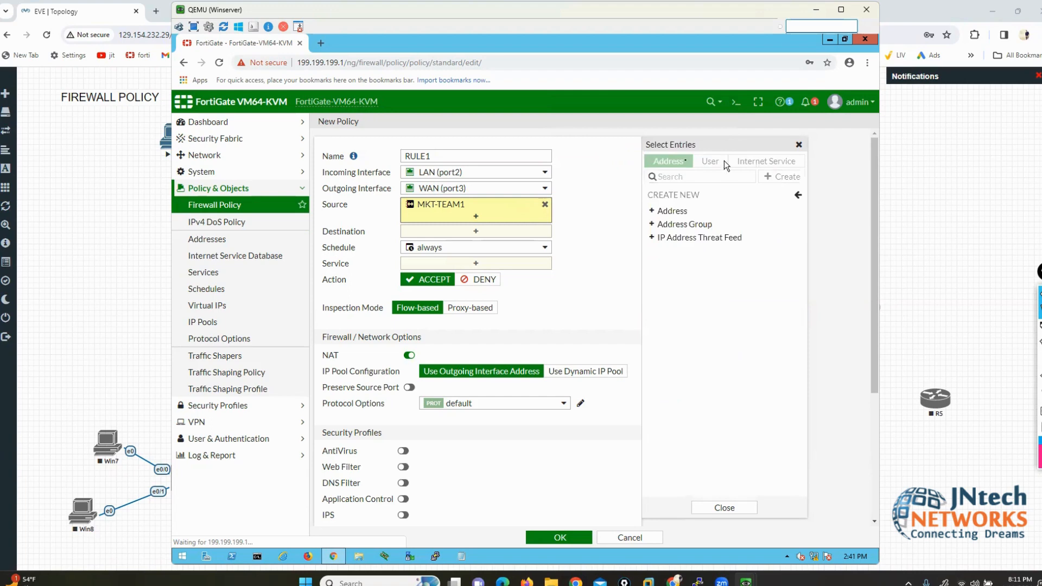
Step: Create a Subnet address SALES-USER1 for 200.200.200.66/32
{"action": "left_click", "coordinate": [672, 212]}
{"action": "left_click", "coordinate": [511, 147]}
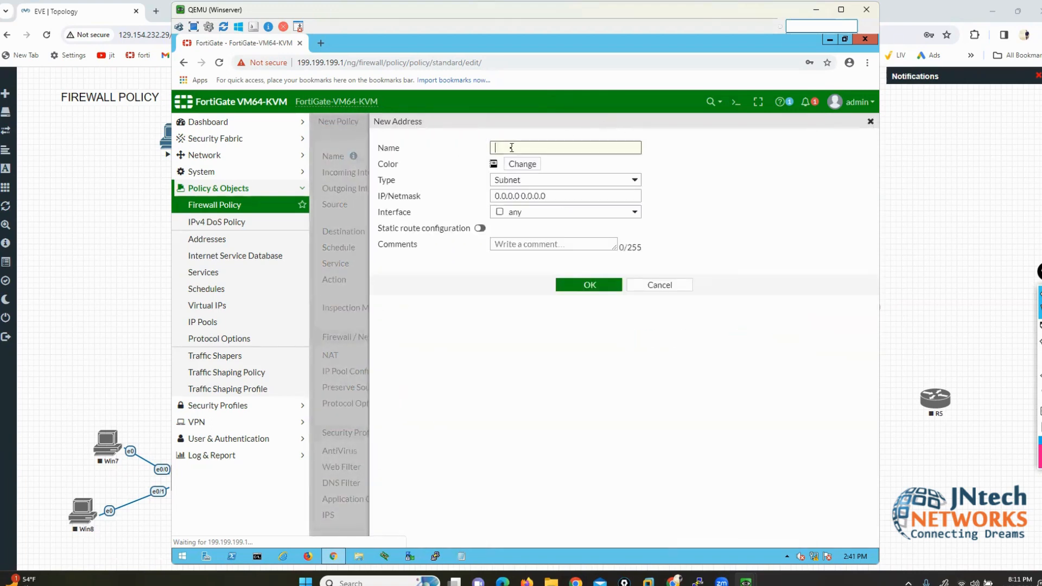
{"action": "type", "text": "SALES-USER1"}
{"action": "key", "text": "Tab"}
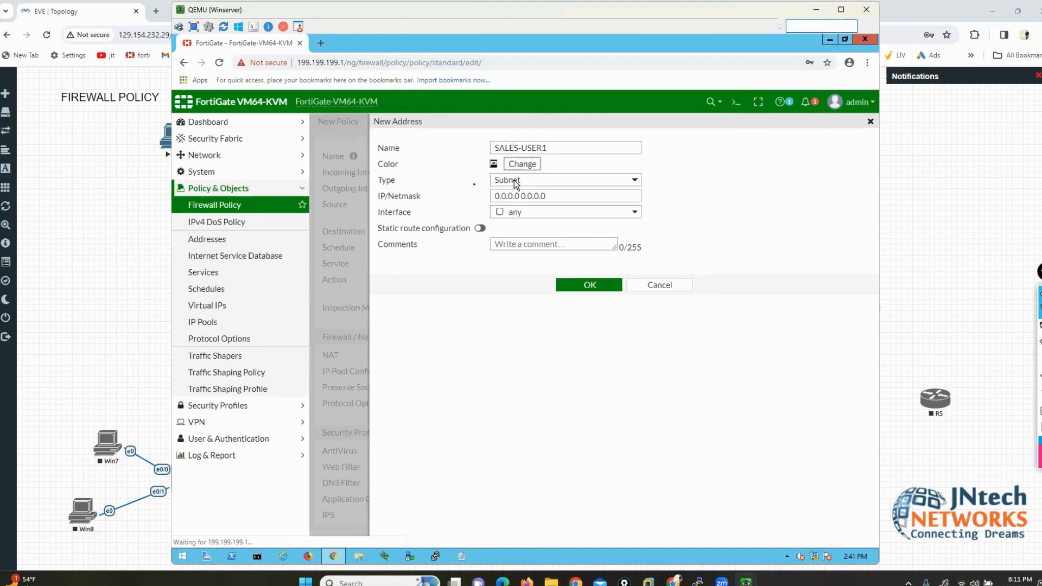
{"action": "left_click_drag", "start_coordinate": [545, 194], "coordinate": [483, 199]}
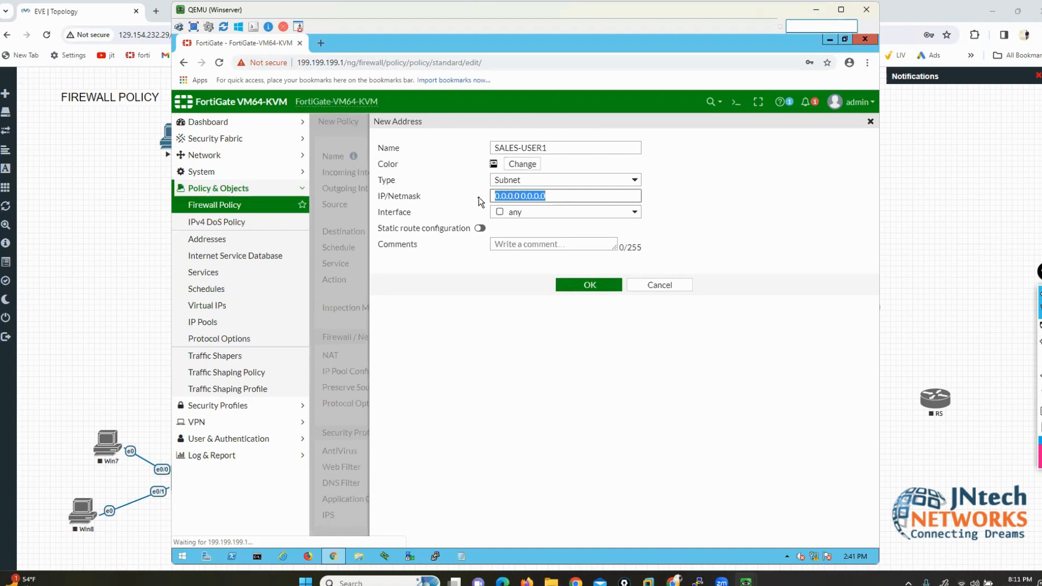
{"action": "type", "text": "200.200.200.66/32"}
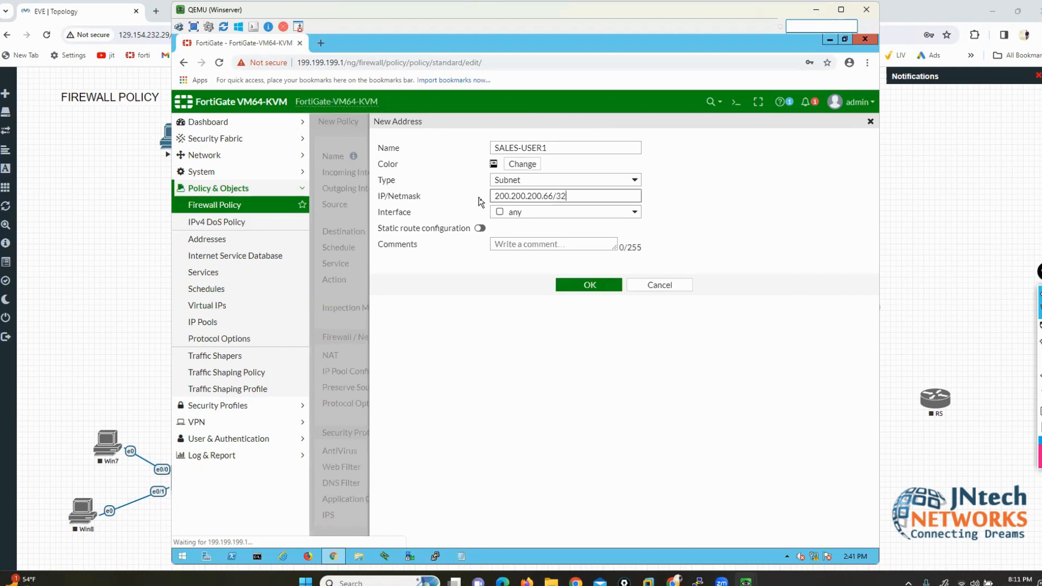
{"action": "left_click", "coordinate": [569, 283]}
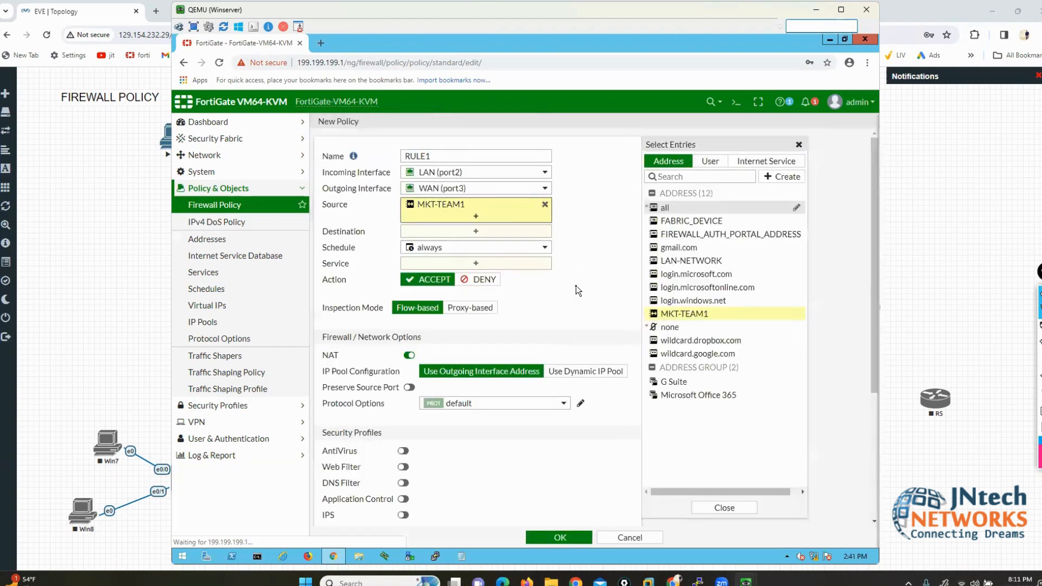
Step: Swap MKT-TEAM1 for SALES-USER1 as RULE1's source, then remove SALES-USER1 too
{"action": "left_click", "coordinate": [544, 204]}
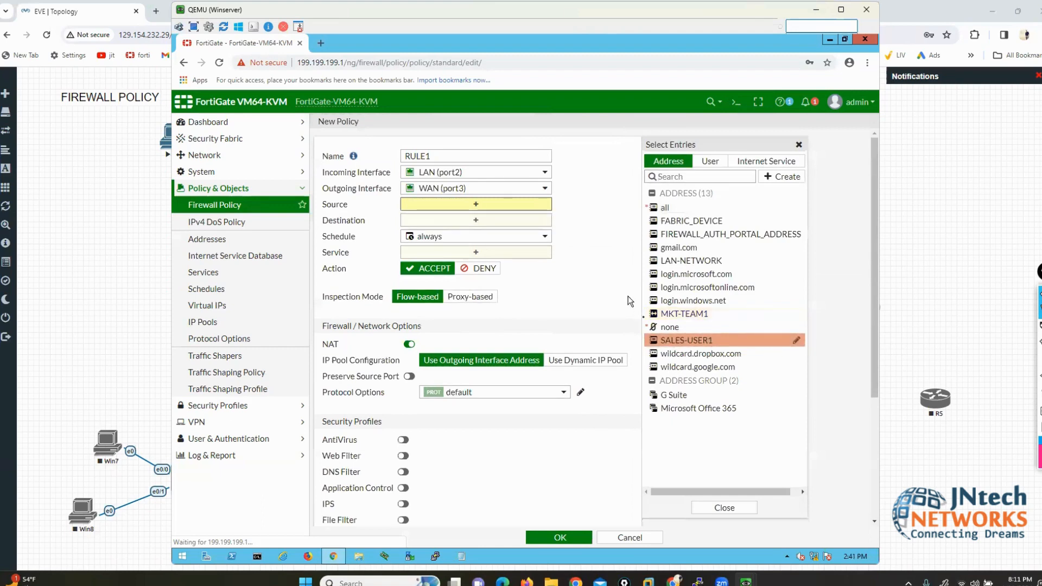
{"action": "left_click", "coordinate": [674, 341]}
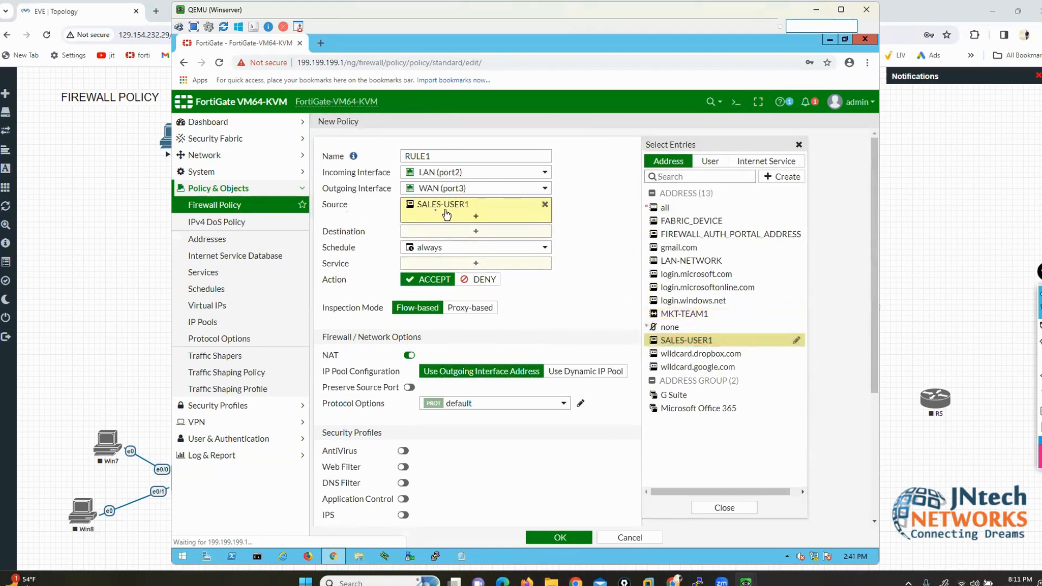
{"action": "mouse_move", "coordinate": [438, 212]}
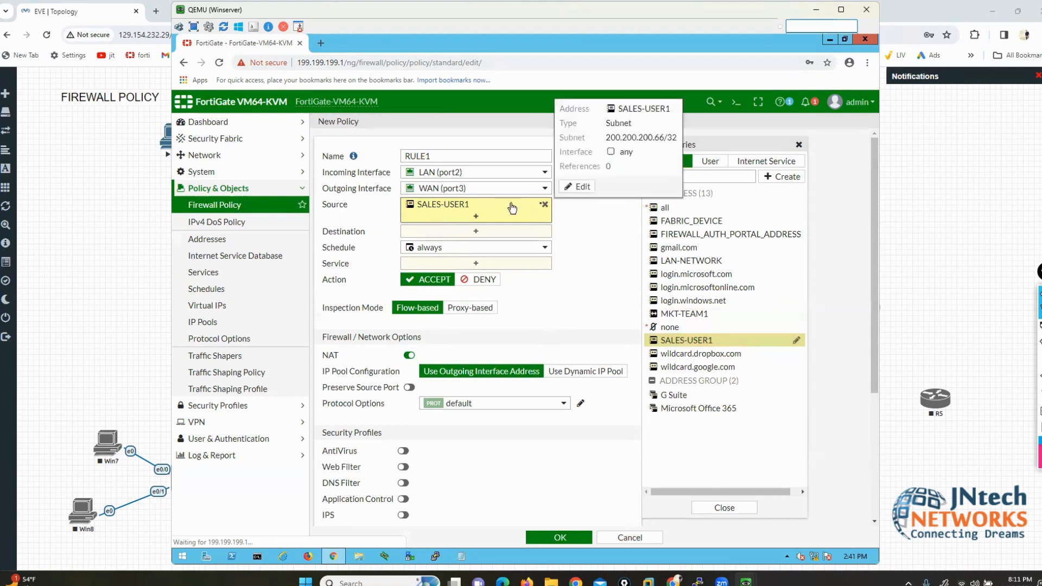
{"action": "left_click", "coordinate": [545, 205]}
Step: Start a new FQDN address for FTP1.XYZ.COM
{"action": "left_click", "coordinate": [781, 177]}
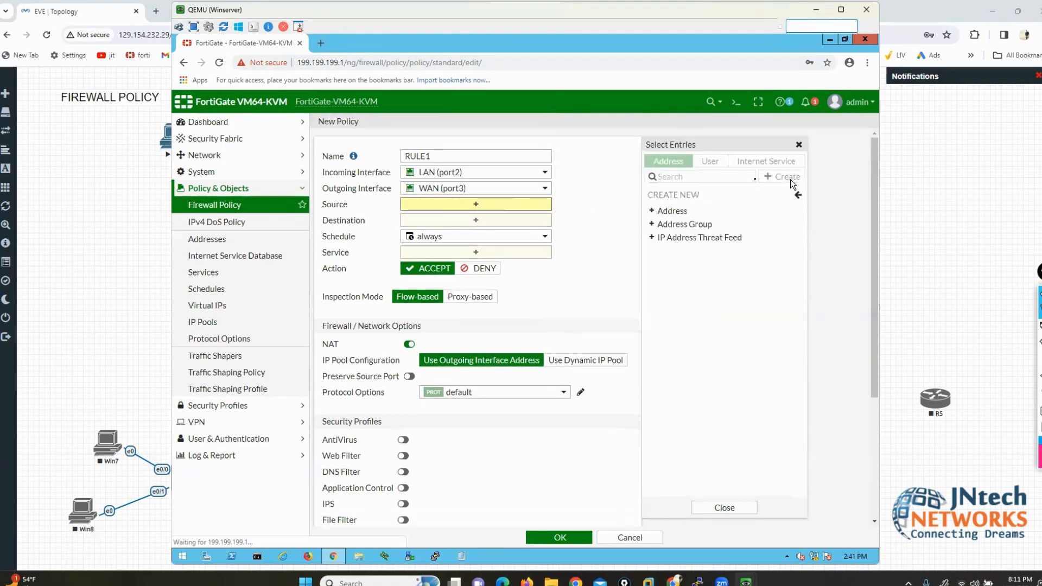
{"action": "left_click", "coordinate": [672, 211]}
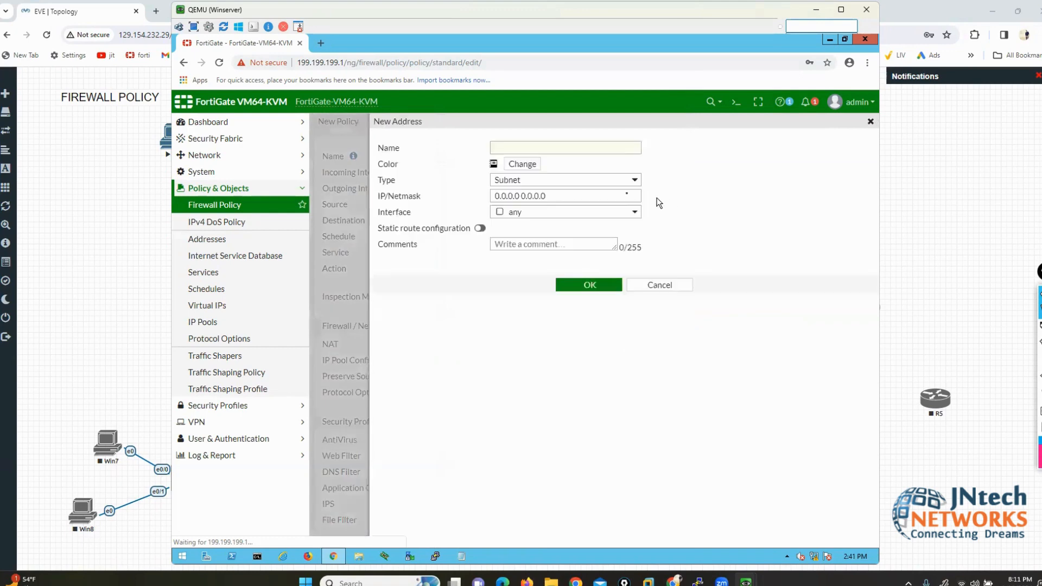
{"action": "left_click", "coordinate": [607, 185]}
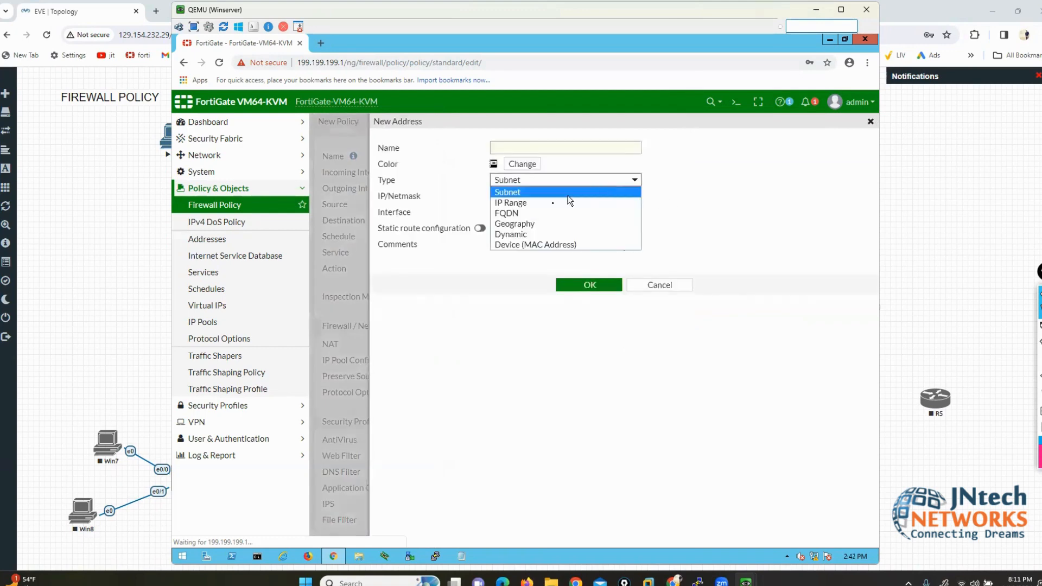
{"action": "left_click", "coordinate": [512, 215]}
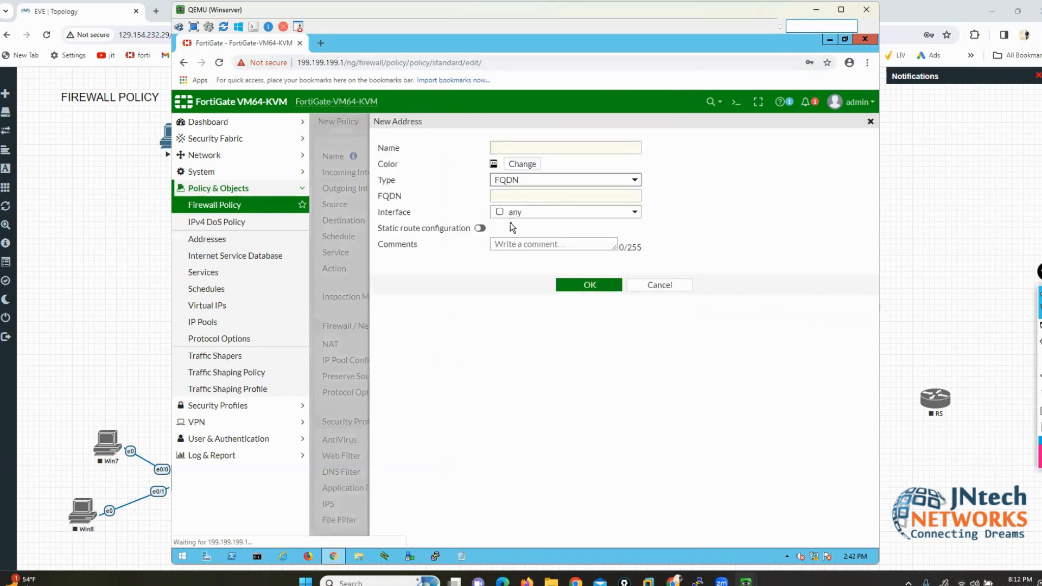
{"action": "left_click", "coordinate": [510, 194]}
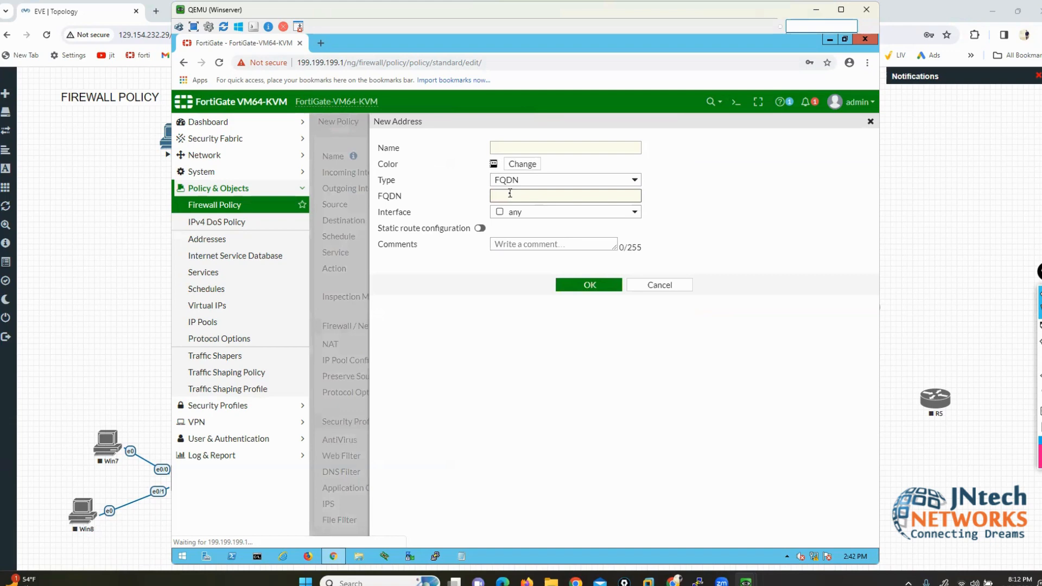
{"action": "type", "text": "FTP1.XYZ.COM"}
Step: Name it FTP-SRV, save it, and review its domain and name details
{"action": "left_click", "coordinate": [526, 146]}
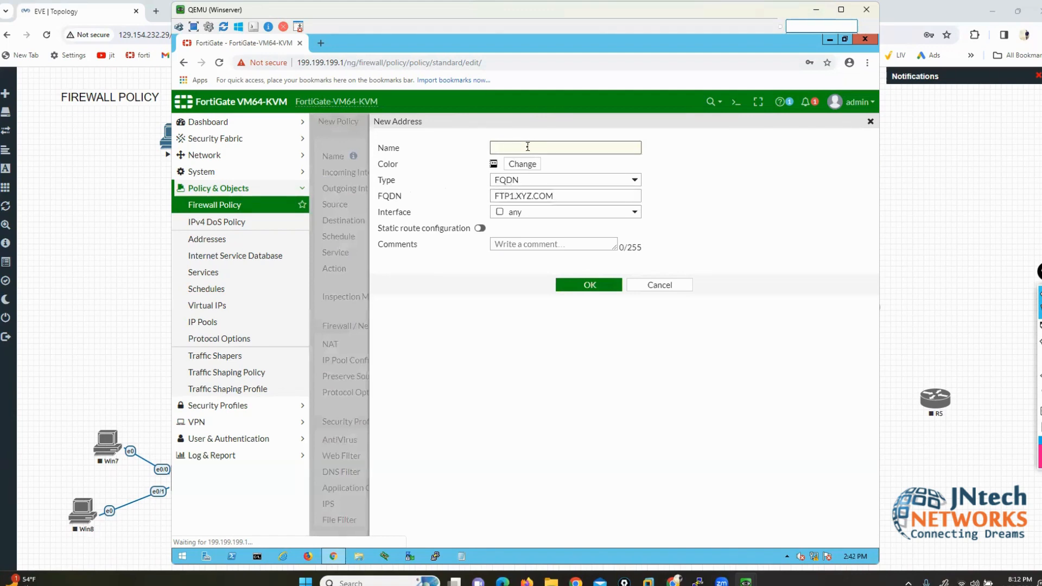
{"action": "type", "text": "ftp-ser"}
{"action": "key", "text": "BackSpace"}
{"action": "key", "text": "BackSpace"}
{"action": "key", "text": "BackSpace"}
{"action": "key", "text": "BackSpace"}
{"action": "key", "text": "BackSpace"}
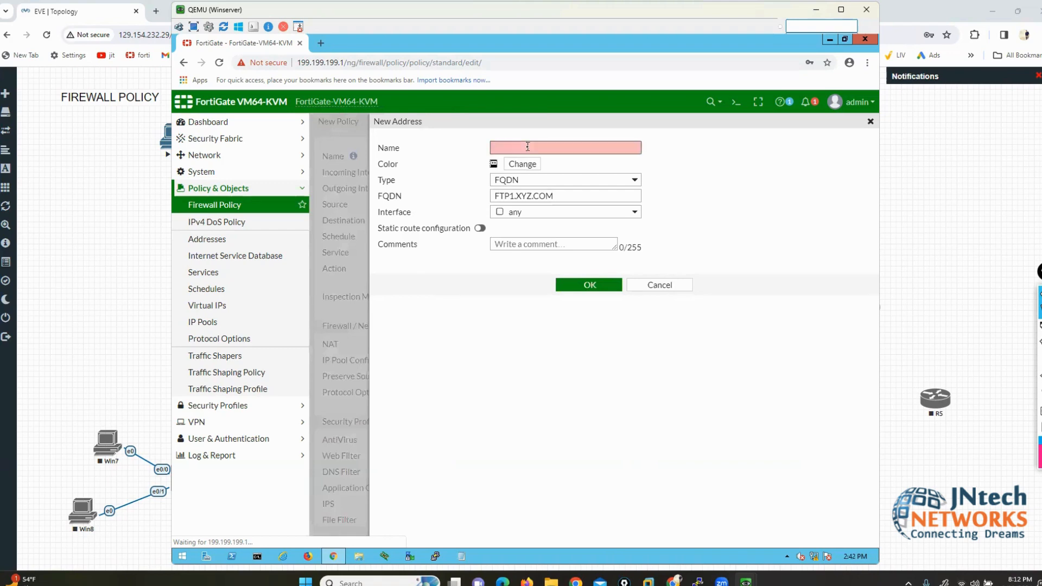
{"action": "type", "text": "FTP-SRV"}
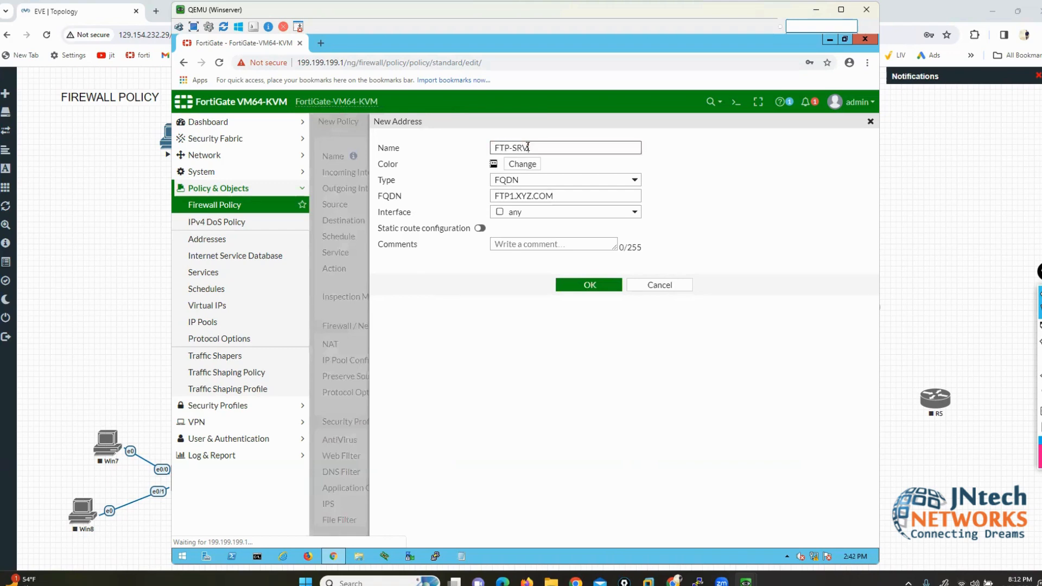
{"action": "left_click", "coordinate": [581, 285]}
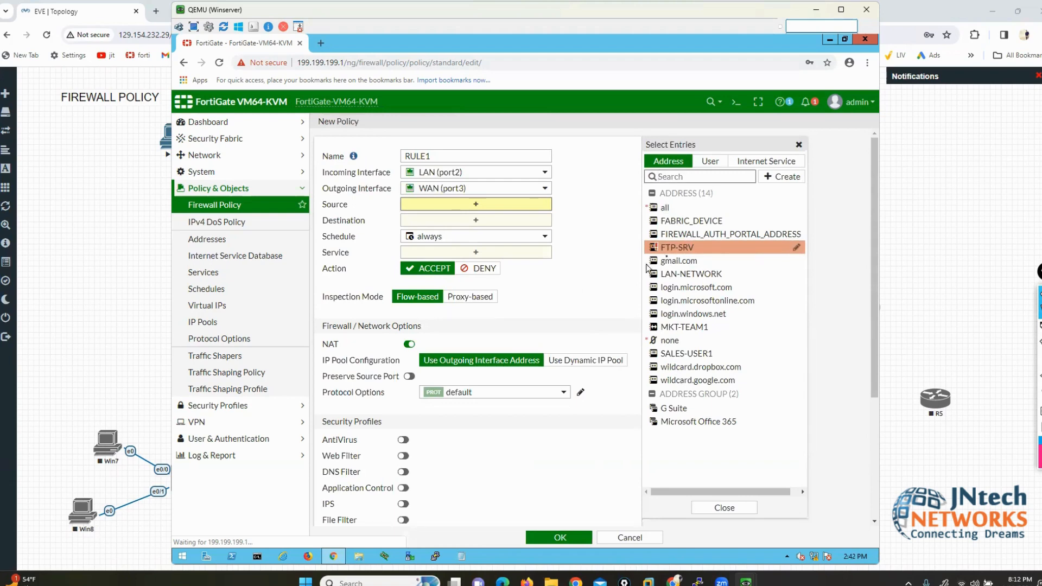
{"action": "mouse_move", "coordinate": [685, 250]}
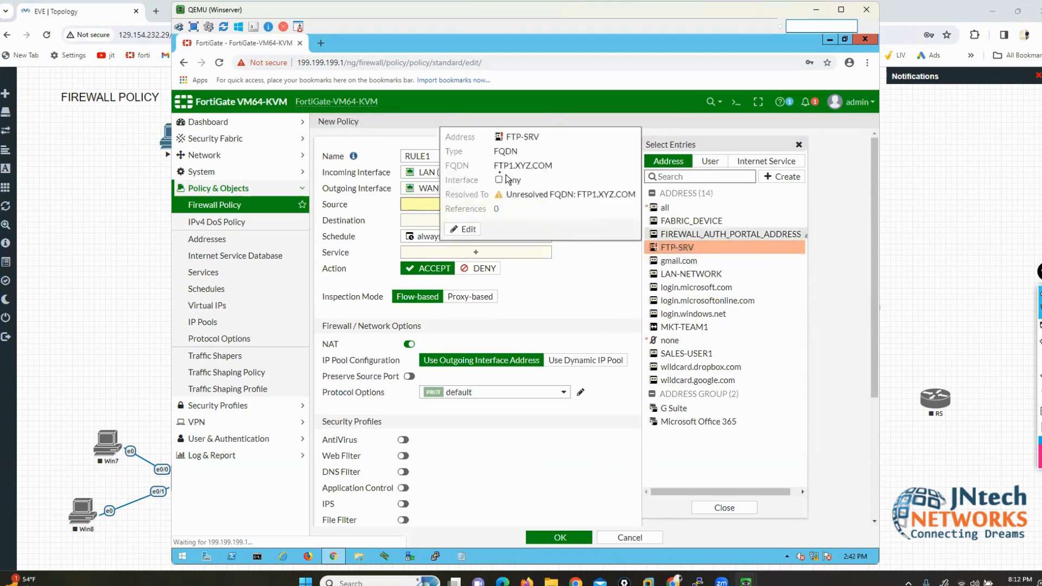
{"action": "left_click_drag", "start_coordinate": [498, 165], "coordinate": [549, 166]}
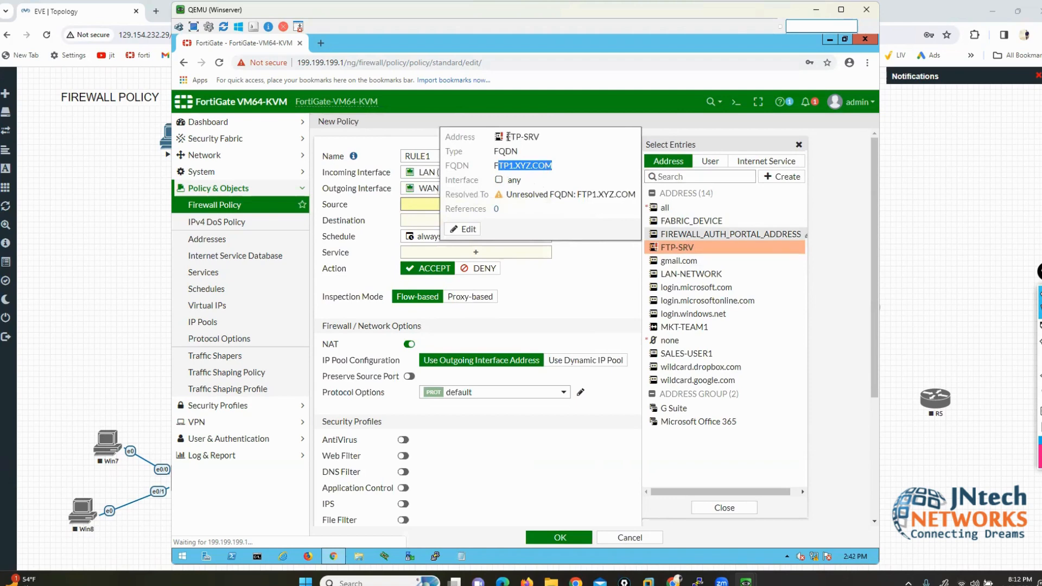
{"action": "left_click_drag", "start_coordinate": [508, 136], "coordinate": [538, 137]}
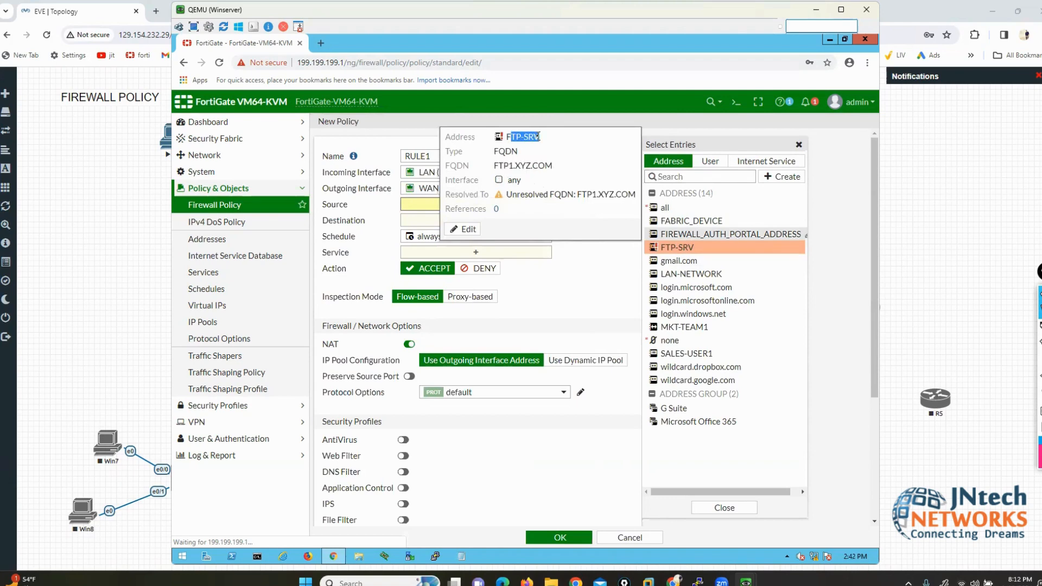
Step: Start a new Geography address with China as its country, correcting an initial Chile pick
{"action": "left_click", "coordinate": [781, 176]}
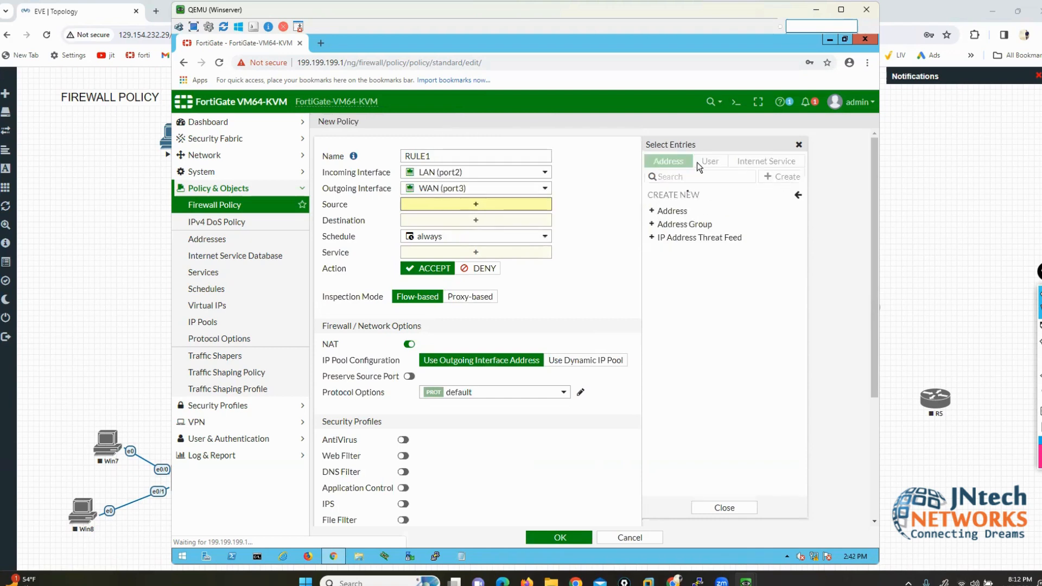
{"action": "left_click", "coordinate": [672, 214]}
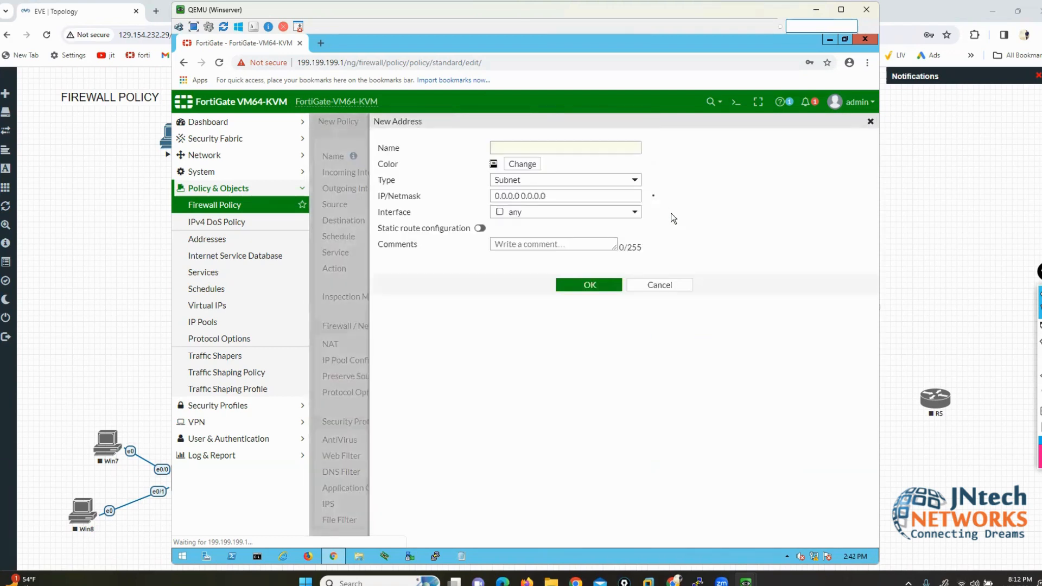
{"action": "left_click", "coordinate": [635, 179]}
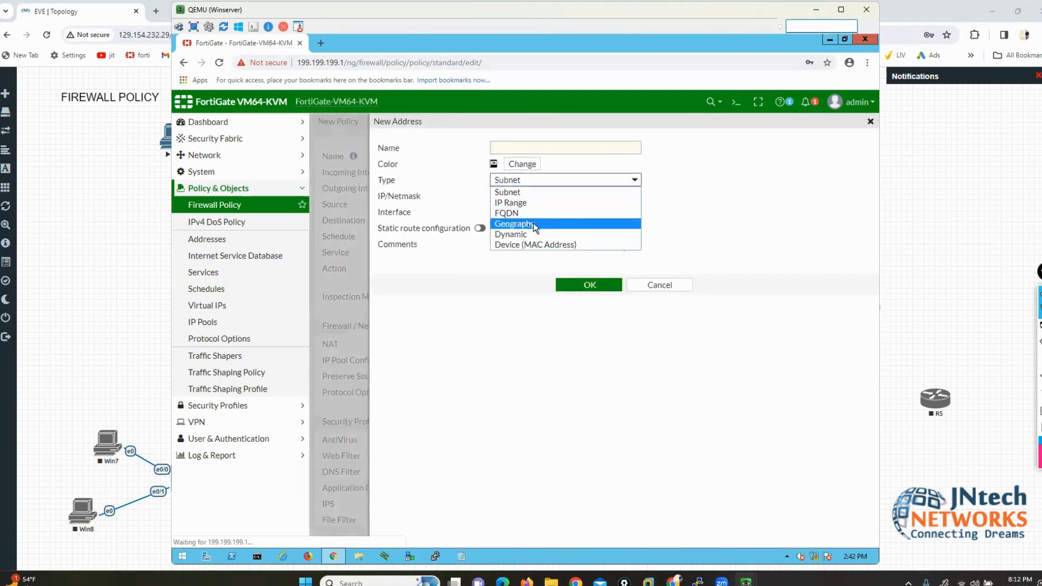
{"action": "left_click", "coordinate": [515, 224]}
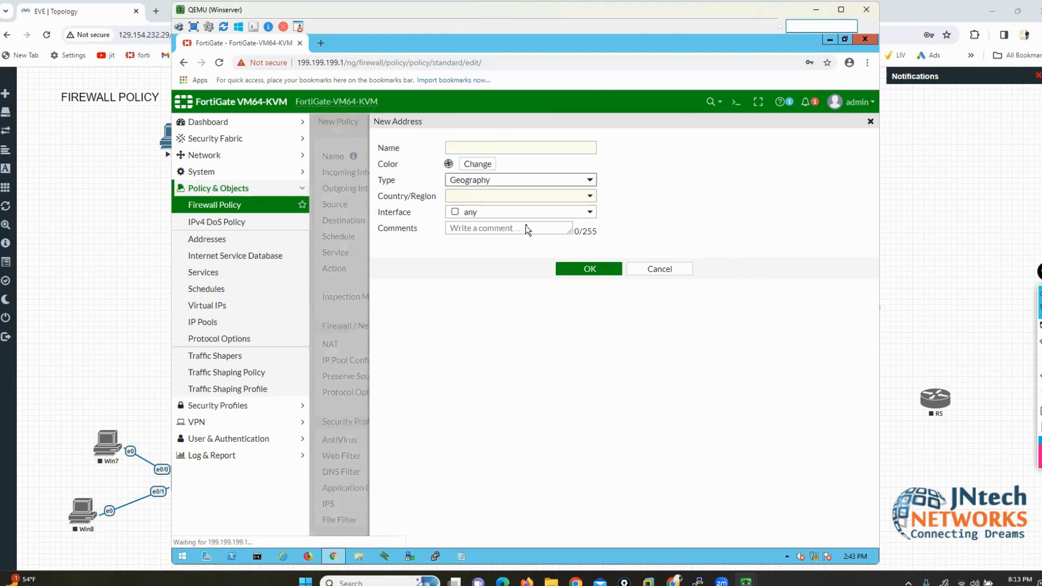
{"action": "left_click", "coordinate": [588, 195]}
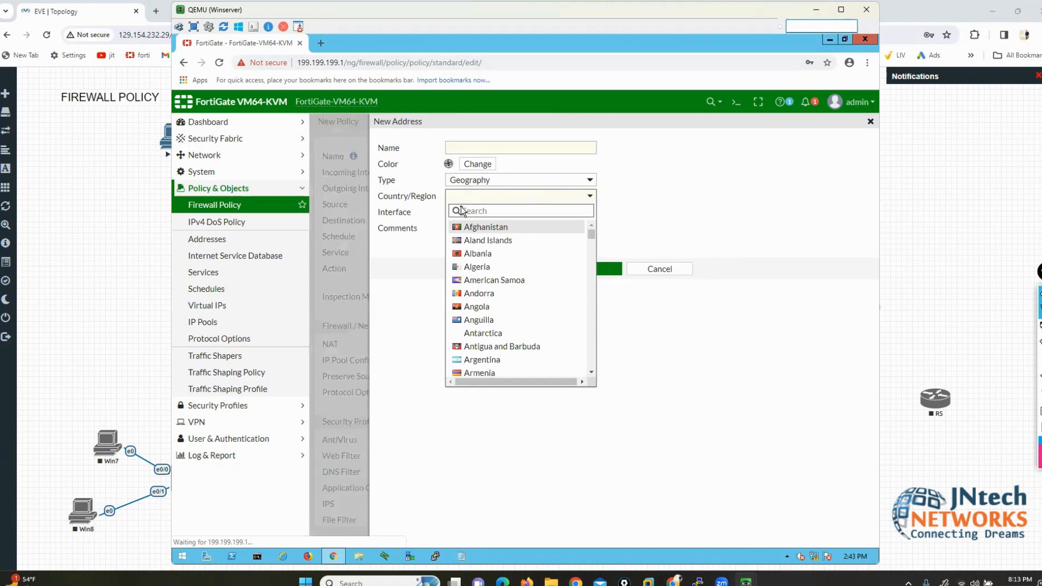
{"action": "type", "text": "CH"}
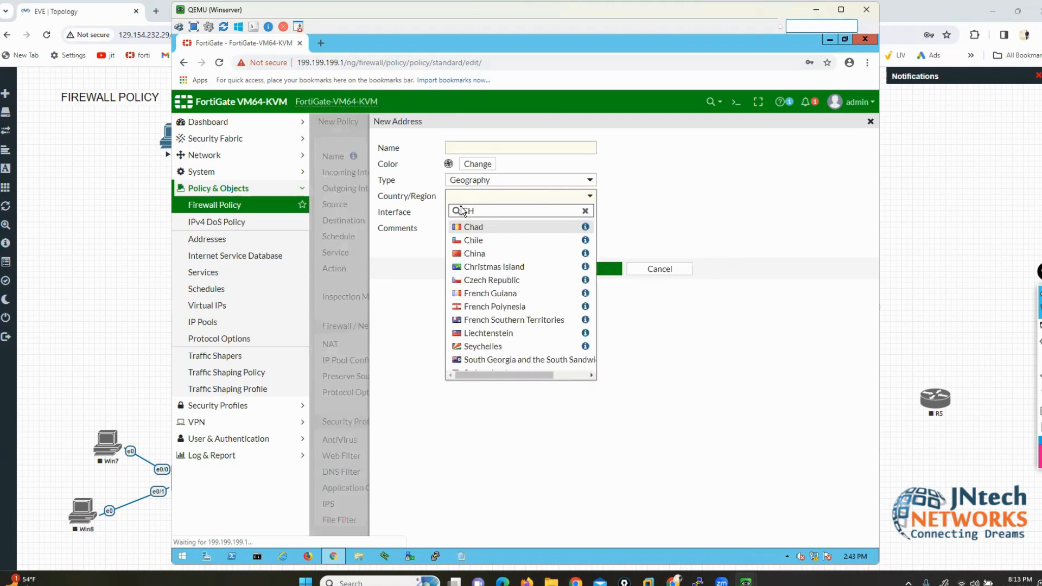
{"action": "left_click", "coordinate": [473, 240]}
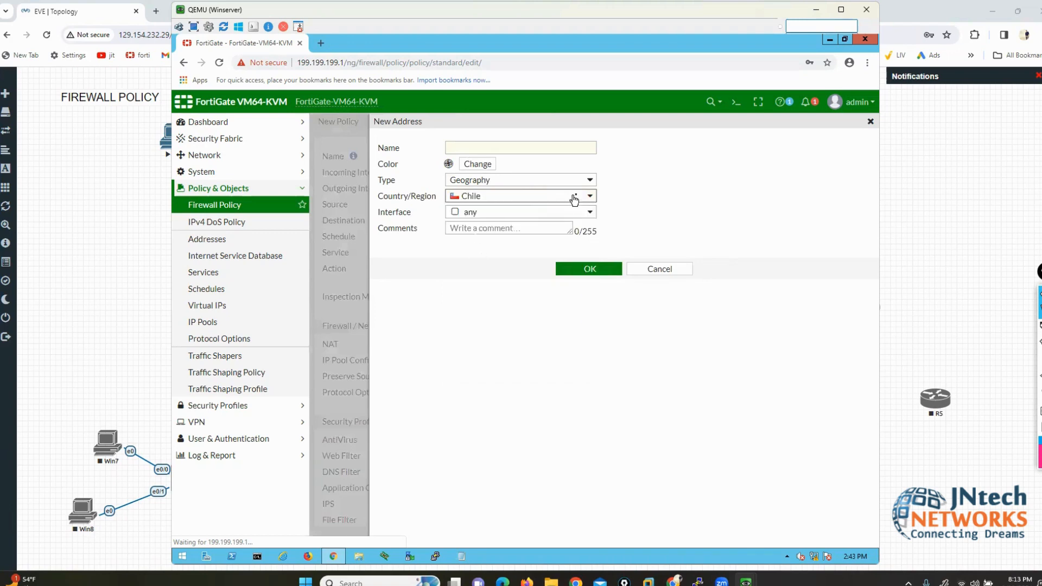
{"action": "left_click", "coordinate": [590, 197]}
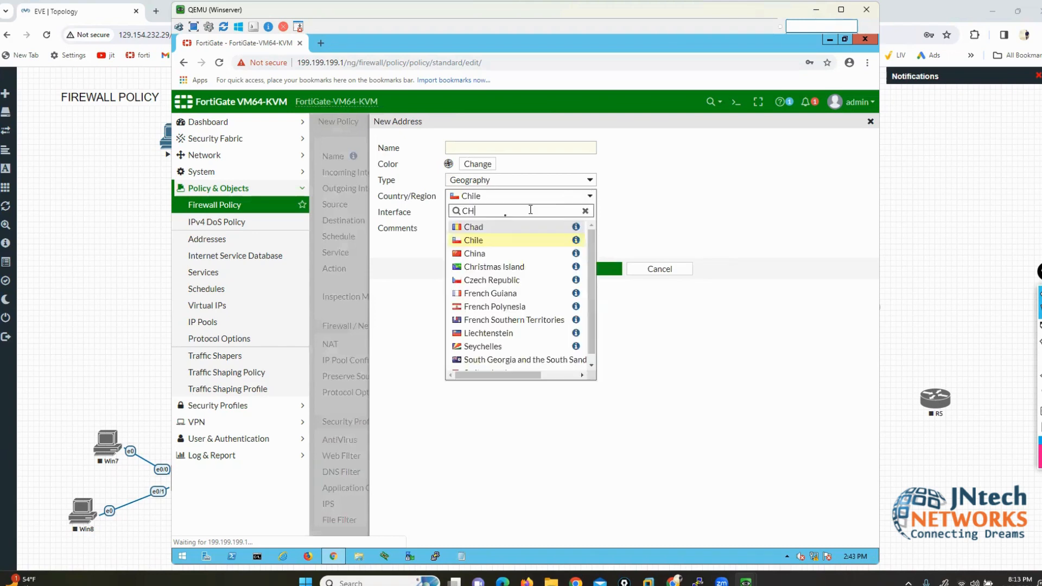
{"action": "left_click", "coordinate": [483, 254]}
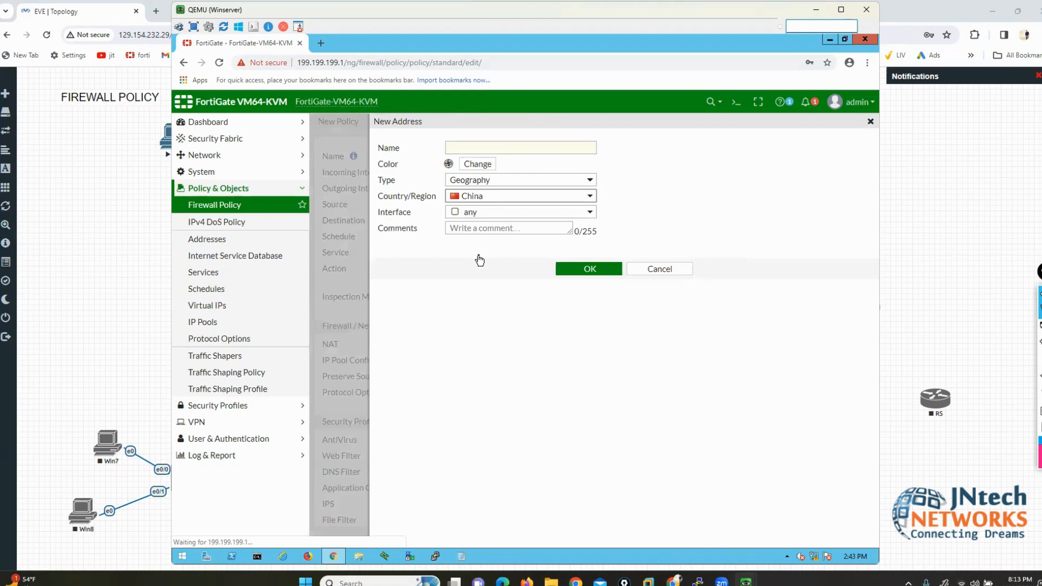
Step: Name the geography address BLOCK-FORALL and save it
{"action": "left_click", "coordinate": [480, 149]}
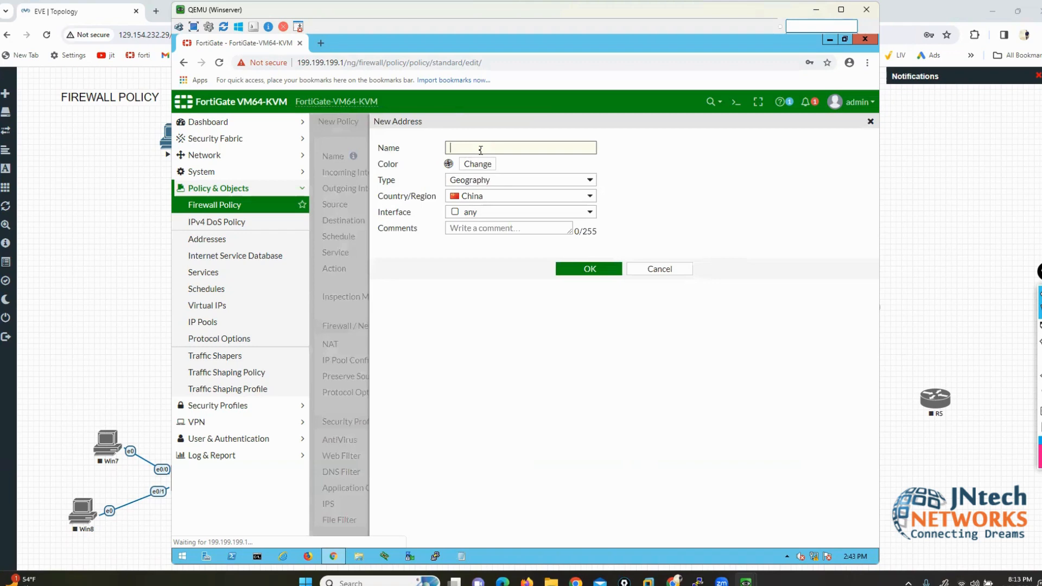
{"action": "type", "text": "BLOCK-"}
{"action": "type", "text": "RUL"}
{"action": "key", "text": "BackSpace"}
{"action": "key", "text": "BackSpace"}
{"action": "key", "text": "BackSpace"}
{"action": "type", "text": "FORALL"}
{"action": "left_click", "coordinate": [571, 268]}
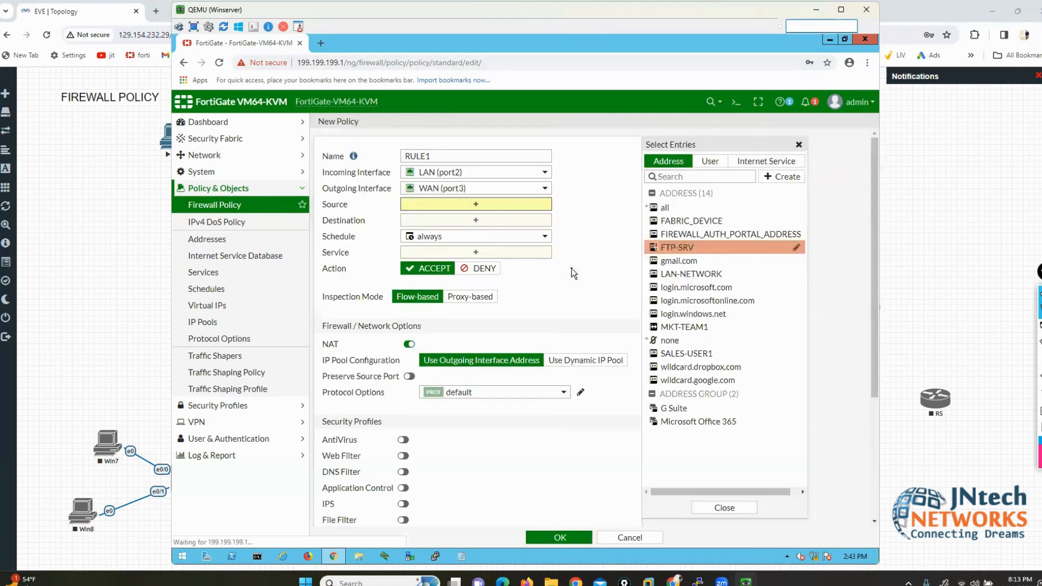
Step: Start a new address of type Device (MAC Address)
{"action": "mouse_move", "coordinate": [686, 224]}
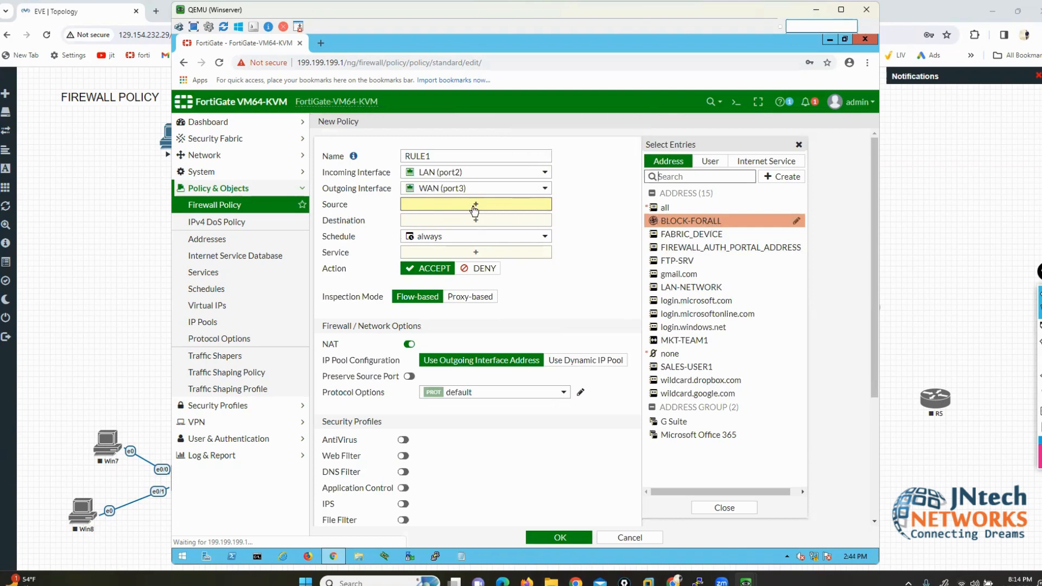
{"action": "left_click", "coordinate": [765, 179]}
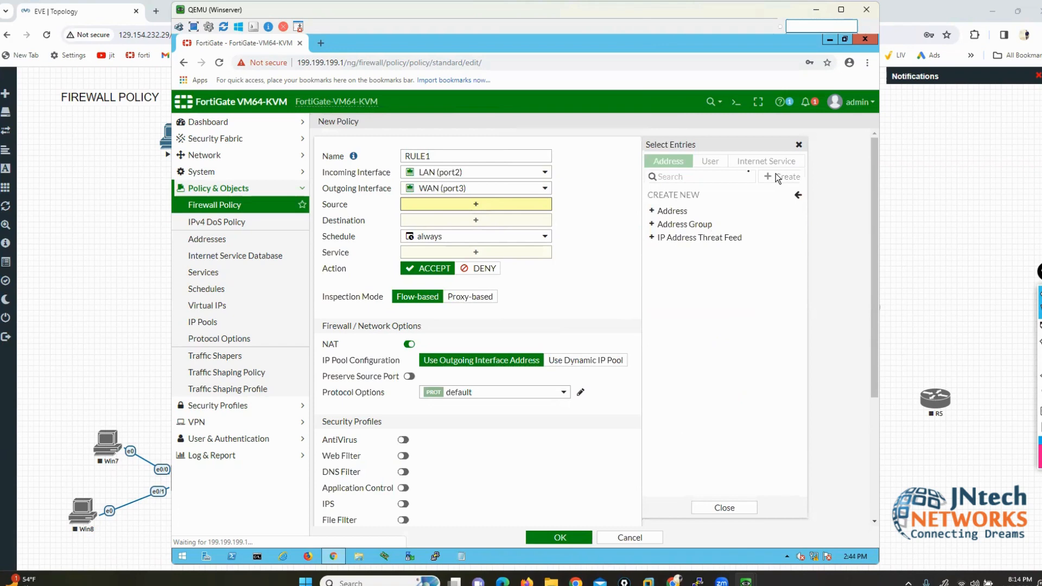
{"action": "left_click", "coordinate": [678, 213]}
{"action": "left_click", "coordinate": [623, 180]}
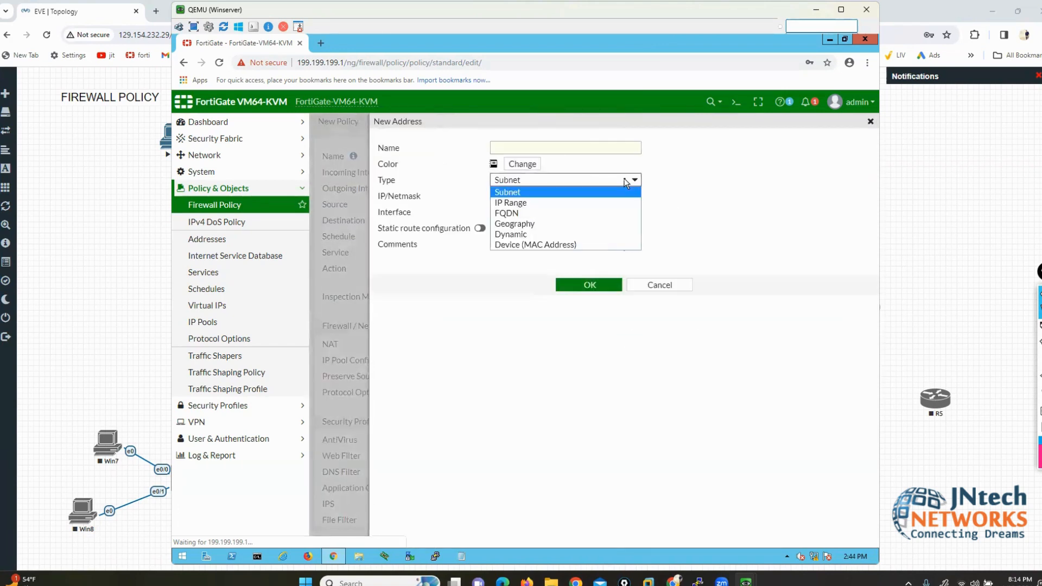
{"action": "left_click", "coordinate": [556, 244]}
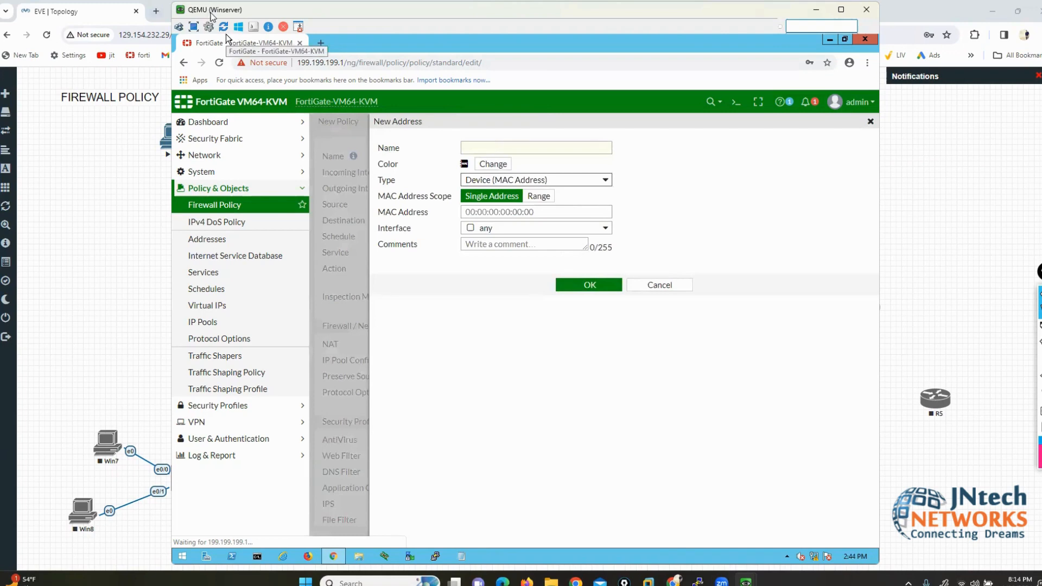
Step: Move the QEMU console window right and bring the EVE-NG topology to the front
{"action": "left_click_drag", "start_coordinate": [210, 15], "coordinate": [255, 14]}
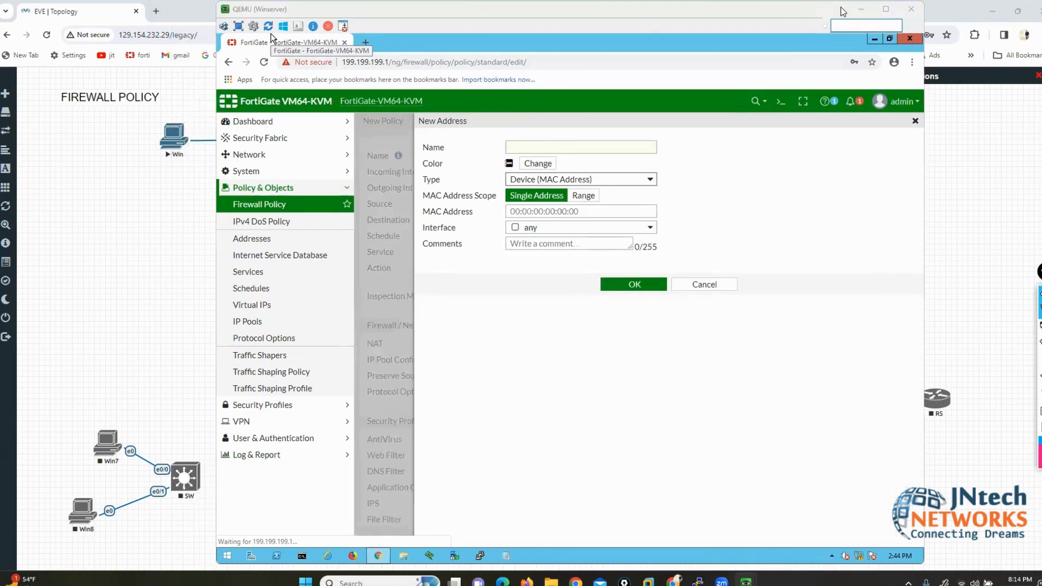
{"action": "left_click_drag", "start_coordinate": [843, 11], "coordinate": [878, 11]}
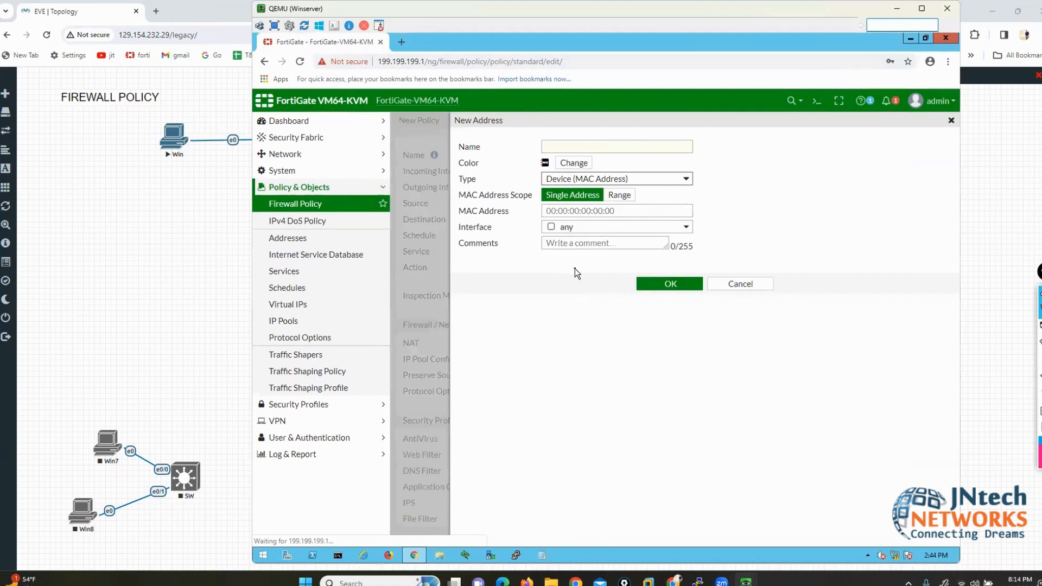
{"action": "left_click", "coordinate": [250, 372]}
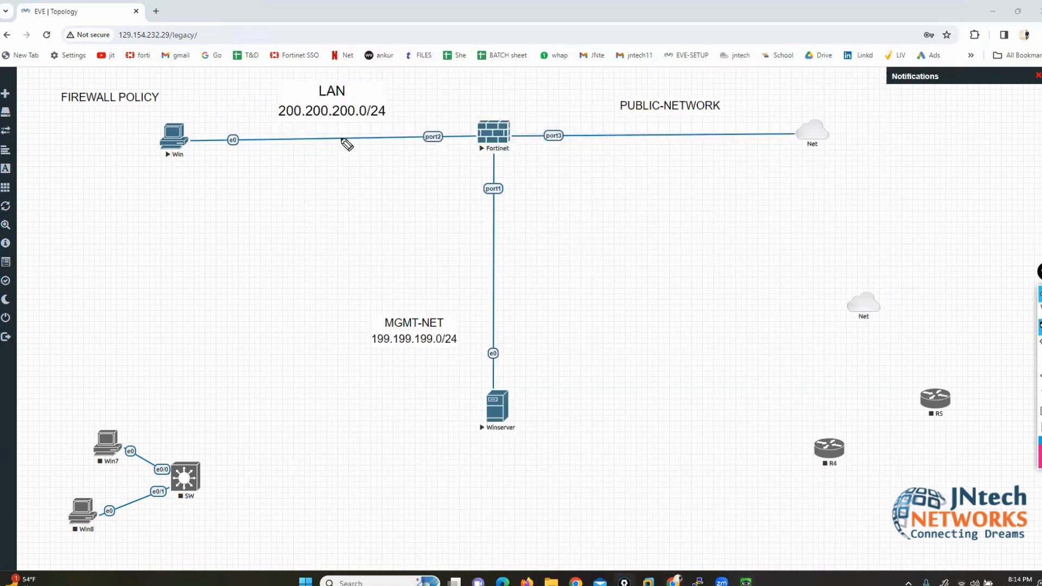
Step: Sketch a switch with linked hosts on the LAN, circle one host, then return to the Winserver console
{"action": "mouse_move", "coordinate": [279, 121]}
{"action": "left_mouse_down"}
{"action": "mouse_move", "coordinate": [281, 163]}
{"action": "mouse_move", "coordinate": [351, 131]}
{"action": "mouse_move", "coordinate": [326, 120]}
{"action": "mouse_move", "coordinate": [313, 145]}
{"action": "mouse_move", "coordinate": [336, 133]}
{"action": "left_mouse_up"}
{"action": "mouse_move", "coordinate": [275, 155]}
{"action": "left_mouse_down"}
{"action": "mouse_move", "coordinate": [214, 205]}
{"action": "mouse_move", "coordinate": [167, 220]}
{"action": "mouse_move", "coordinate": [245, 277]}
{"action": "mouse_move", "coordinate": [223, 272]}
{"action": "left_mouse_up"}
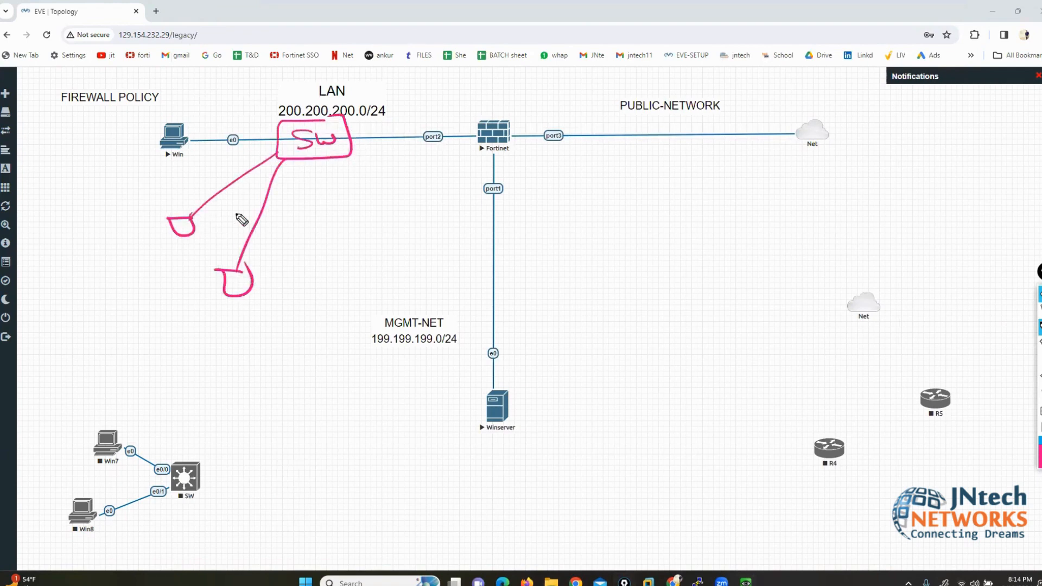
{"action": "mouse_move", "coordinate": [278, 125]}
{"action": "left_mouse_down"}
{"action": "mouse_move", "coordinate": [163, 68]}
{"action": "mouse_move", "coordinate": [182, 87]}
{"action": "left_mouse_up"}
{"action": "left_click_drag", "start_coordinate": [280, 146], "coordinate": [76, 212]}
{"action": "mouse_move", "coordinate": [278, 136]}
{"action": "left_mouse_down"}
{"action": "mouse_move", "coordinate": [60, 111]}
{"action": "mouse_move", "coordinate": [80, 123]}
{"action": "mouse_move", "coordinate": [77, 147]}
{"action": "left_mouse_up"}
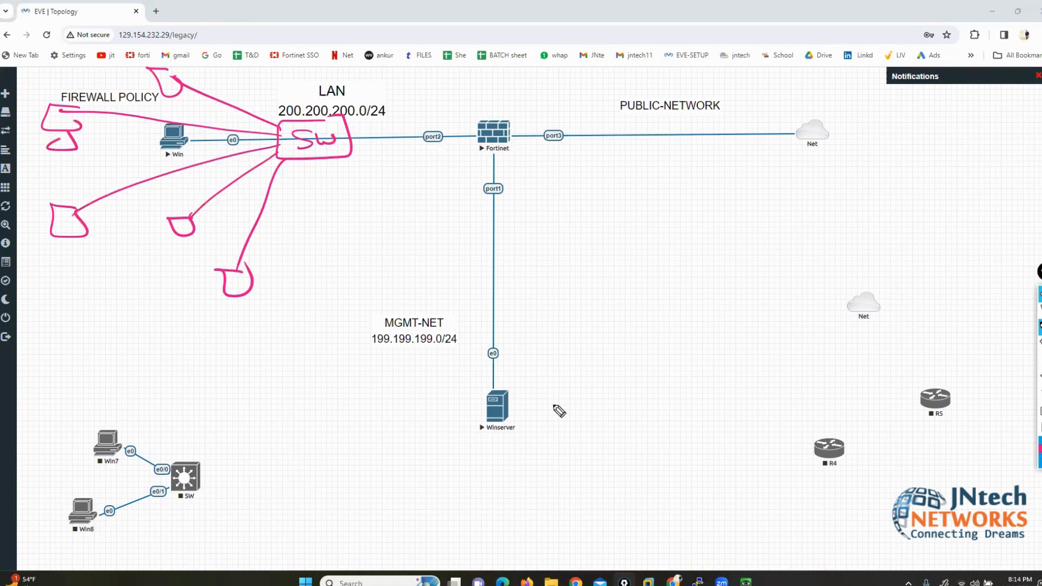
{"action": "mouse_move", "coordinate": [237, 295]}
{"action": "left_mouse_down"}
{"action": "mouse_move", "coordinate": [202, 274]}
{"action": "mouse_move", "coordinate": [254, 317]}
{"action": "mouse_move", "coordinate": [248, 256]}
{"action": "left_mouse_up"}
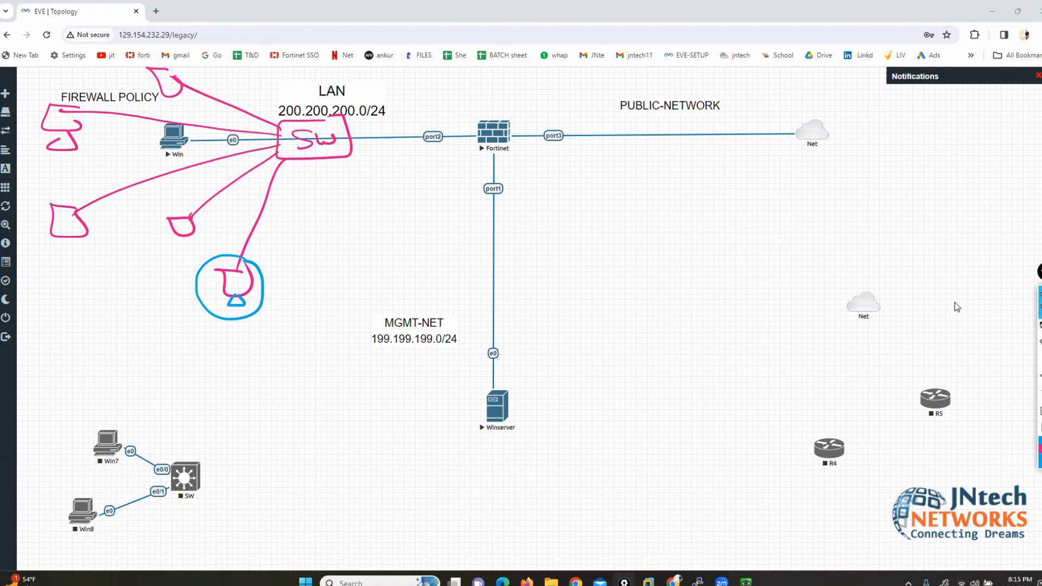
{"action": "mouse_move", "coordinate": [745, 582]}
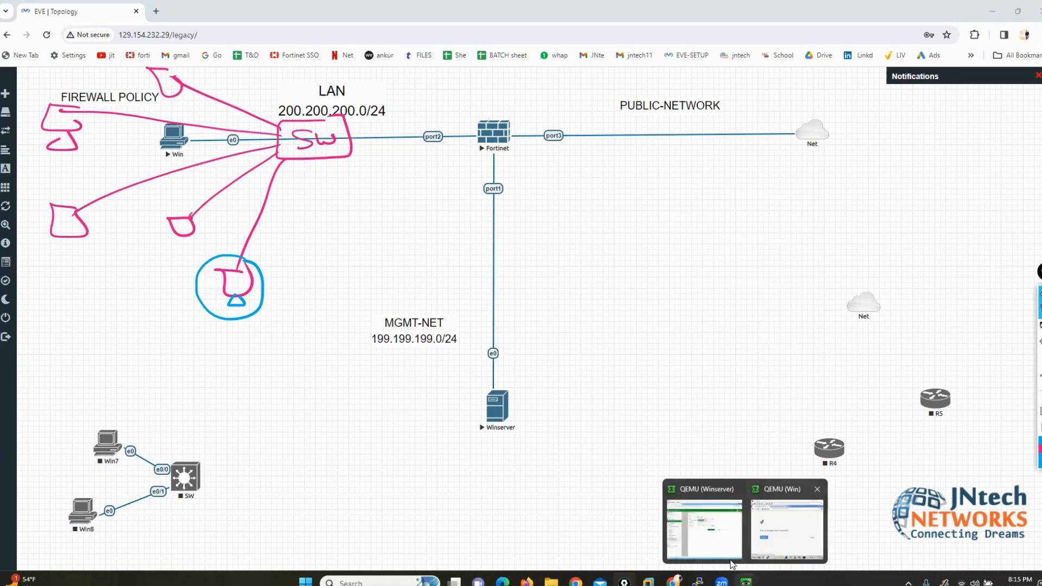
{"action": "left_click", "coordinate": [704, 526]}
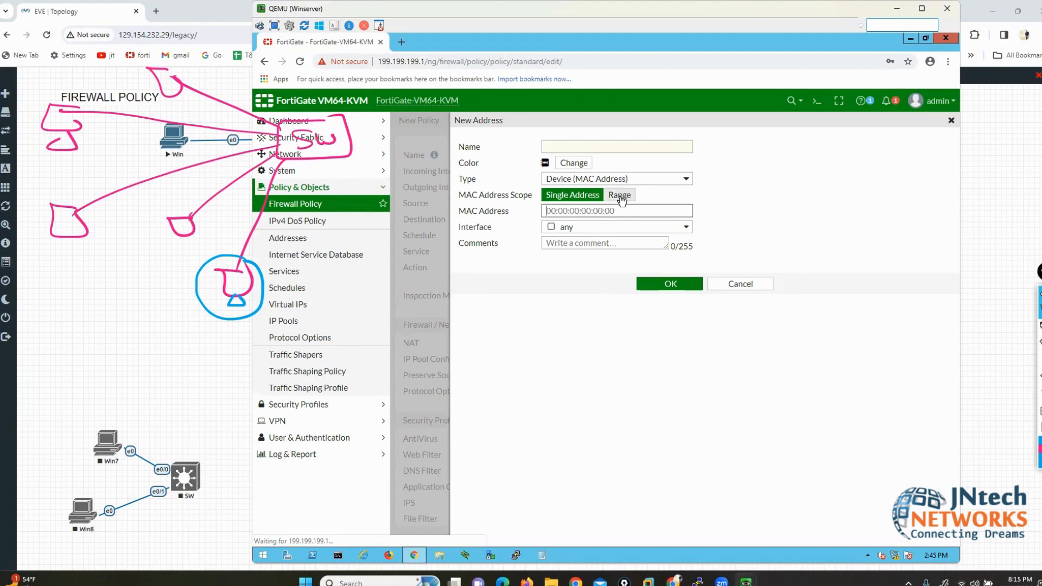
Step: Set the New Address MAC address scope to Range, leaving Starting and Ending MAC blank
{"action": "left_click", "coordinate": [620, 196]}
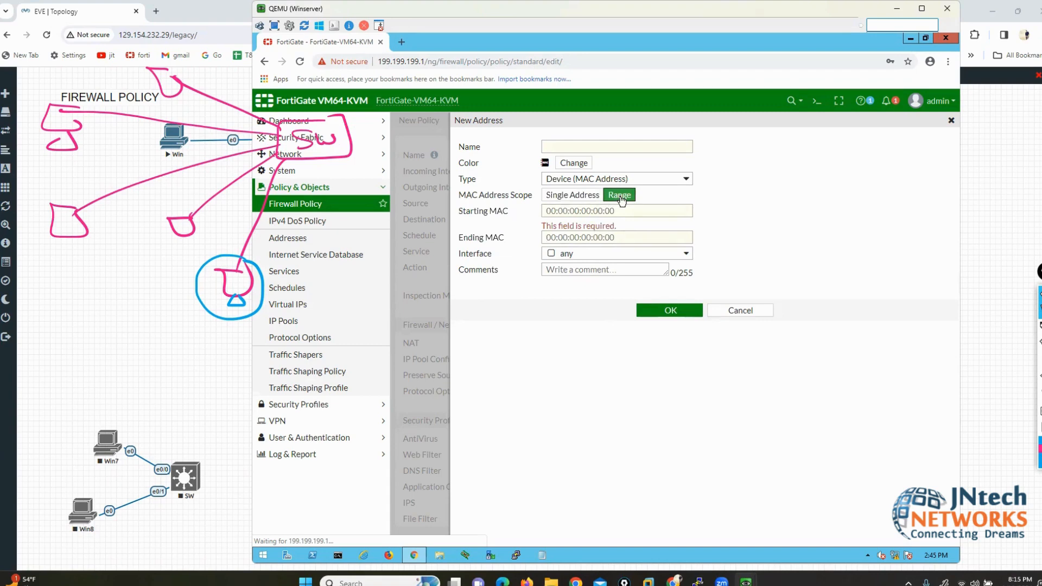
{"action": "left_click_drag", "start_coordinate": [470, 213], "coordinate": [504, 238]}
Step: Discard the New Address form and set RULE1's Source to the all address
{"action": "left_click", "coordinate": [744, 311]}
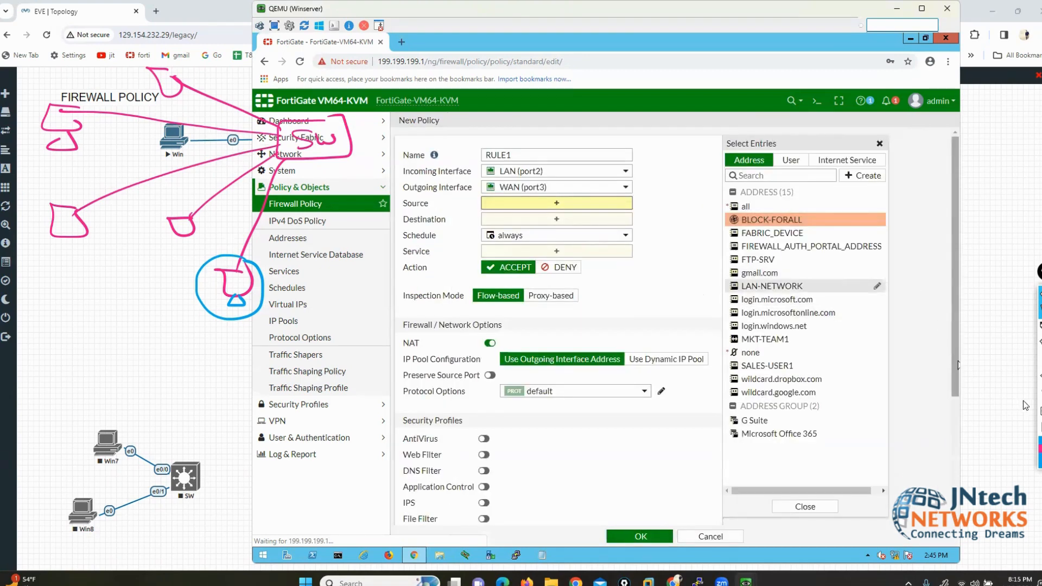
{"action": "left_click", "coordinate": [1040, 402]}
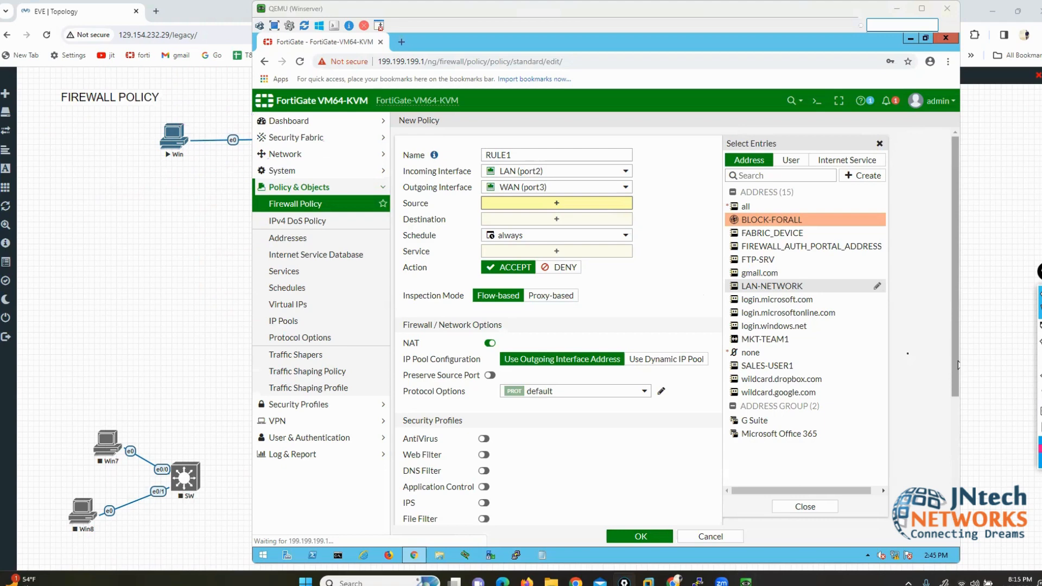
{"action": "left_click", "coordinate": [745, 207]}
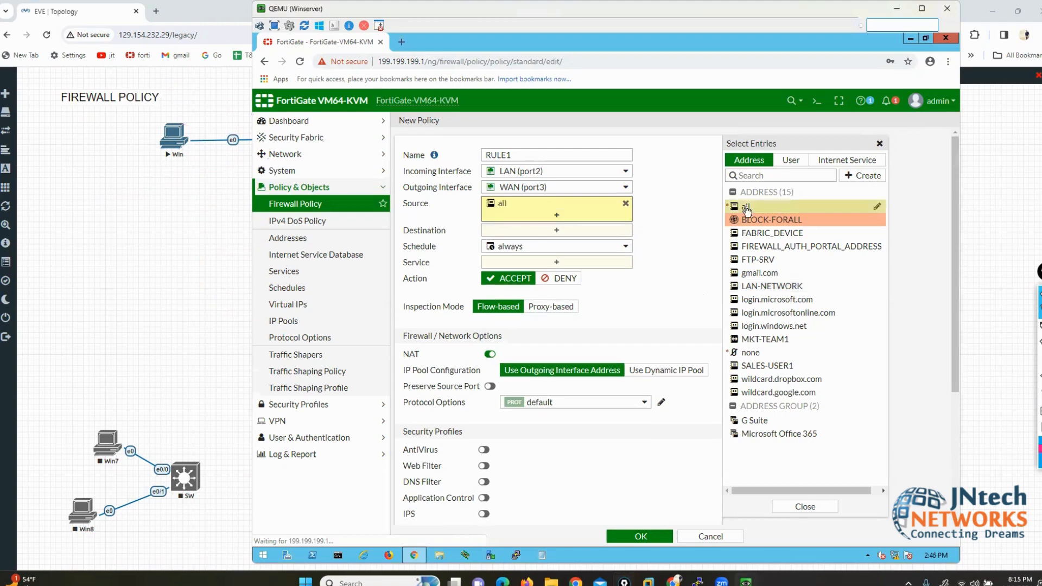
{"action": "left_click", "coordinate": [671, 233]}
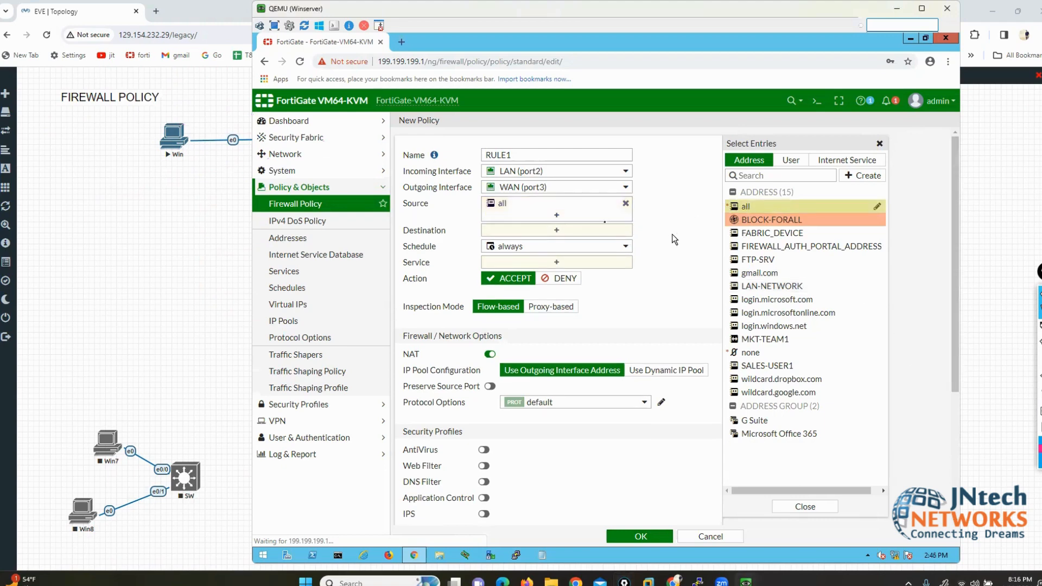
Step: Reopen the Source choices to annotate the user-based option, then close them
{"action": "left_click", "coordinate": [556, 215]}
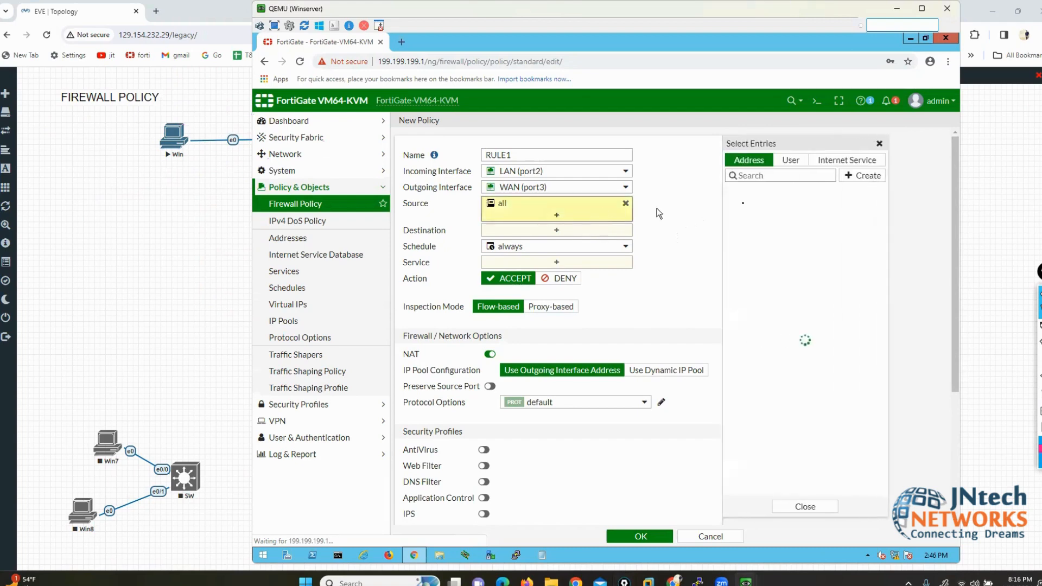
{"action": "left_click", "coordinate": [1029, 326]}
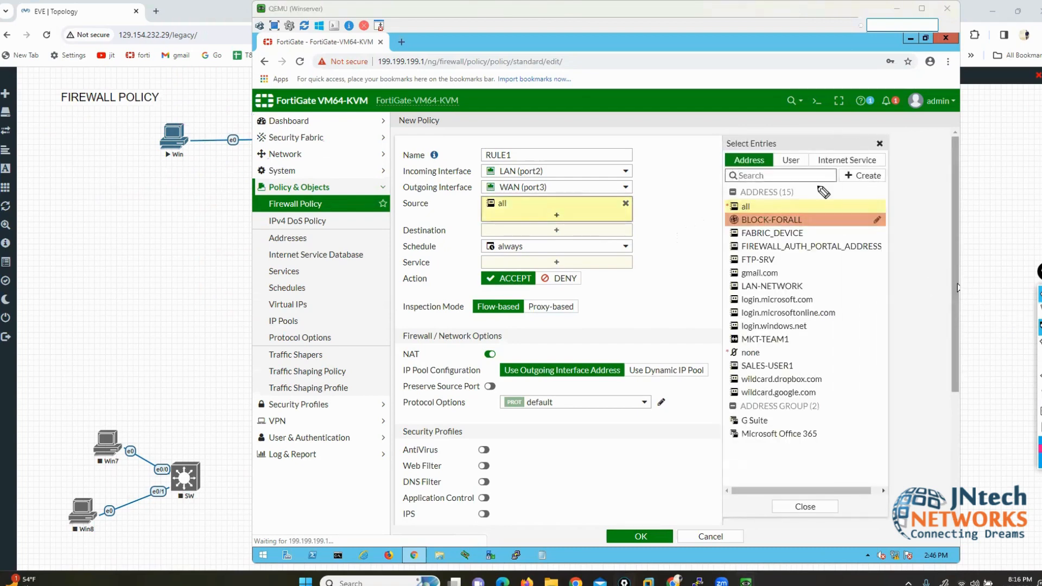
{"action": "mouse_move", "coordinate": [808, 145]}
{"action": "left_mouse_down"}
{"action": "mouse_move", "coordinate": [808, 165]}
{"action": "mouse_move", "coordinate": [770, 172]}
{"action": "mouse_move", "coordinate": [769, 140]}
{"action": "mouse_move", "coordinate": [811, 145]}
{"action": "left_mouse_up"}
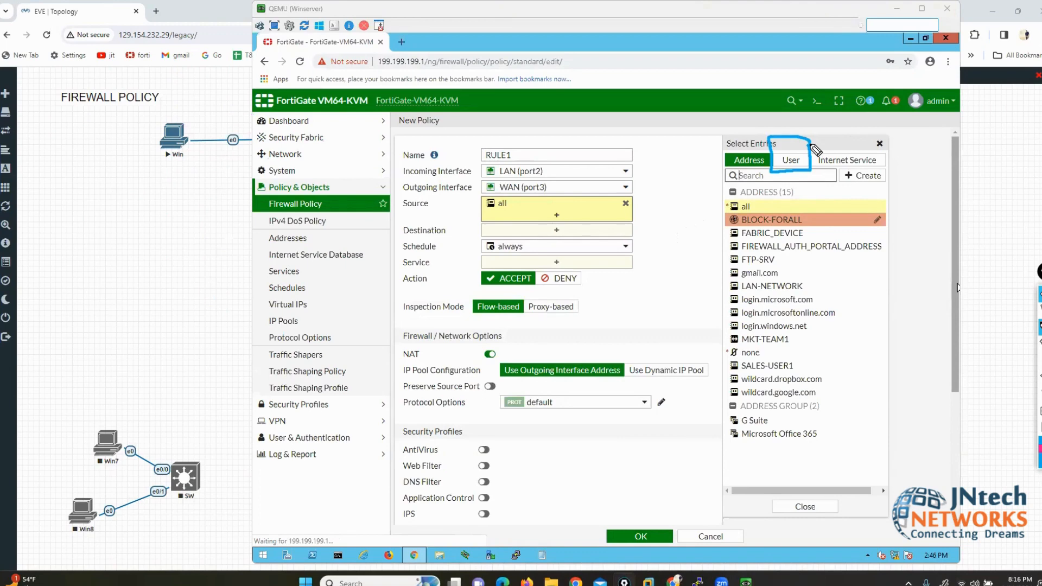
{"action": "left_click", "coordinate": [1038, 393]}
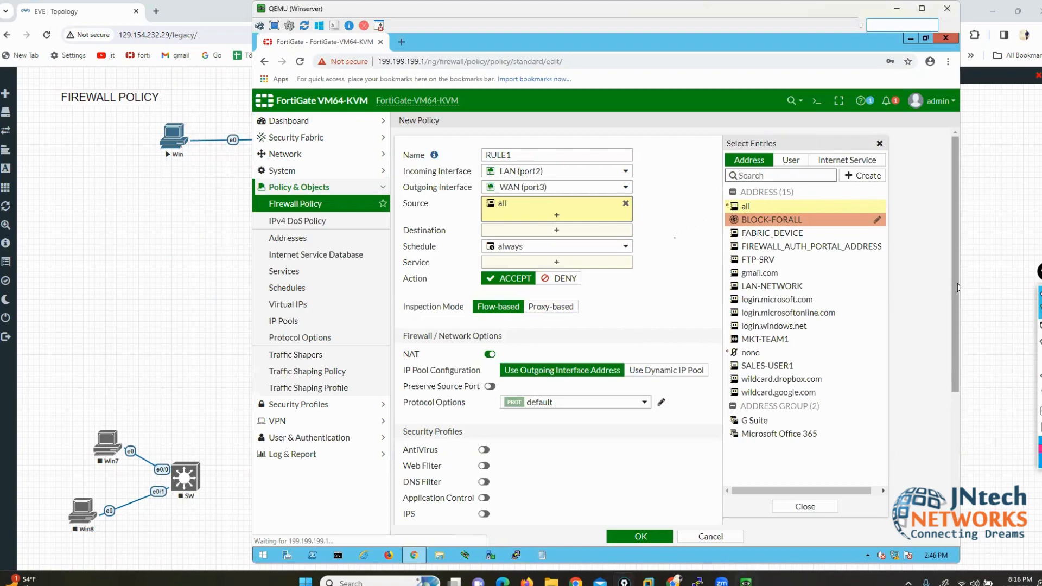
{"action": "left_click", "coordinate": [672, 236]}
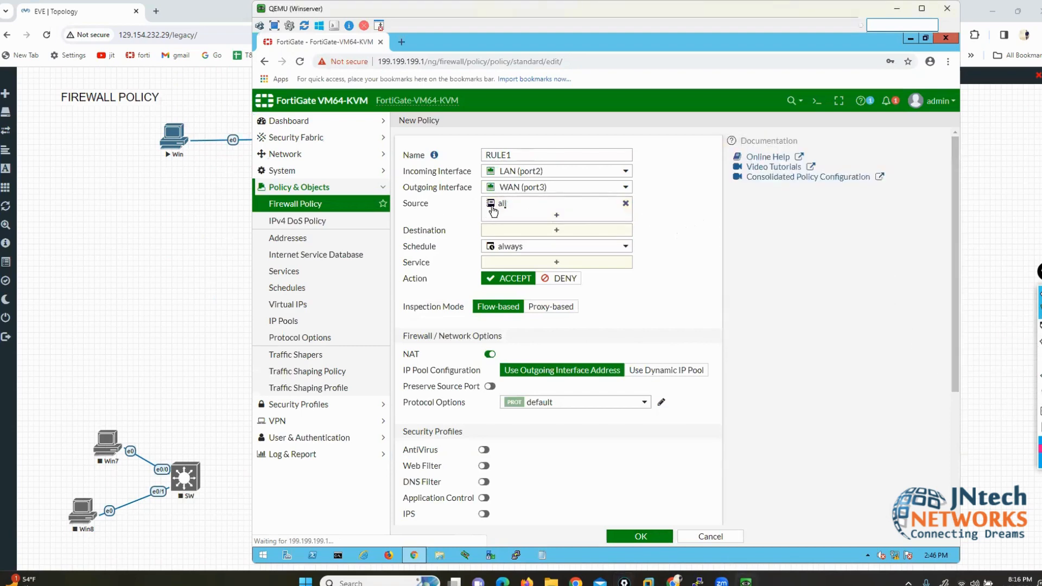
{"action": "mouse_move", "coordinate": [502, 207]}
Step: Open RULE1's Destination choices and switch to the Internet Service list
{"action": "left_click", "coordinate": [587, 230]}
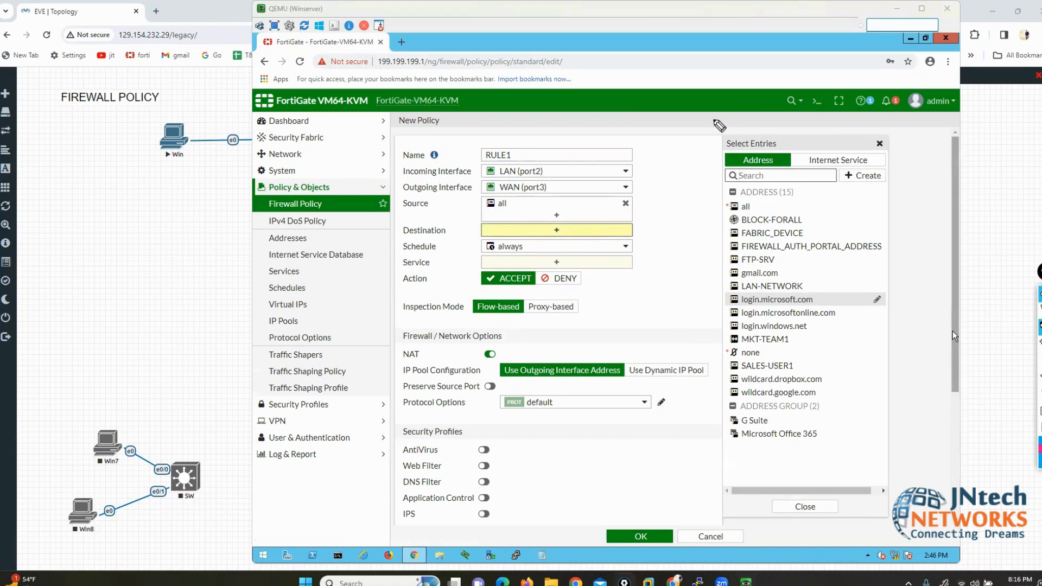
{"action": "mouse_move", "coordinate": [648, 107]}
{"action": "left_mouse_down"}
{"action": "mouse_move", "coordinate": [706, 102]}
{"action": "mouse_move", "coordinate": [738, 141]}
{"action": "mouse_move", "coordinate": [716, 149]}
{"action": "left_mouse_up"}
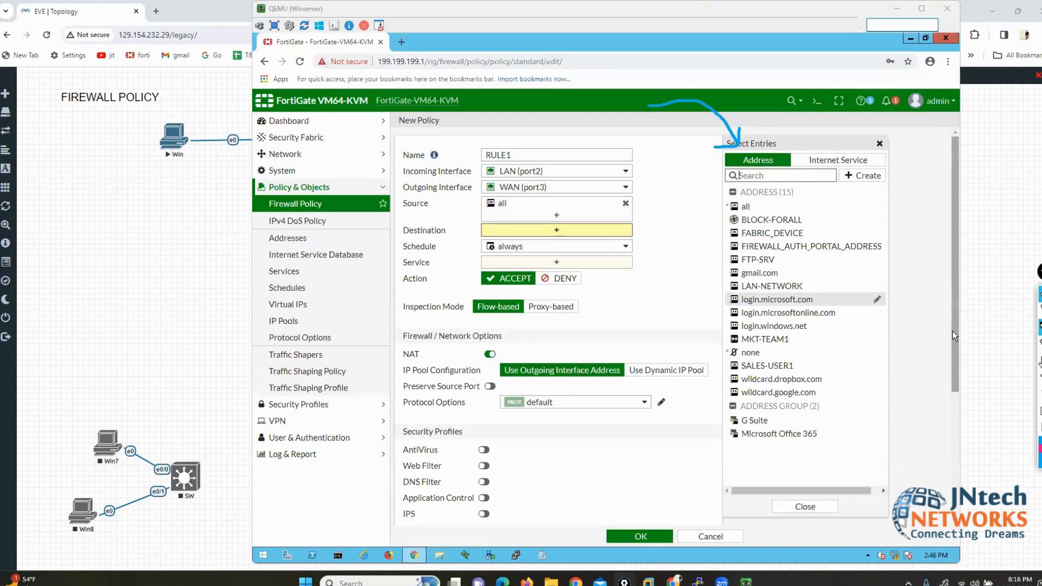
{"action": "left_click", "coordinate": [1039, 389]}
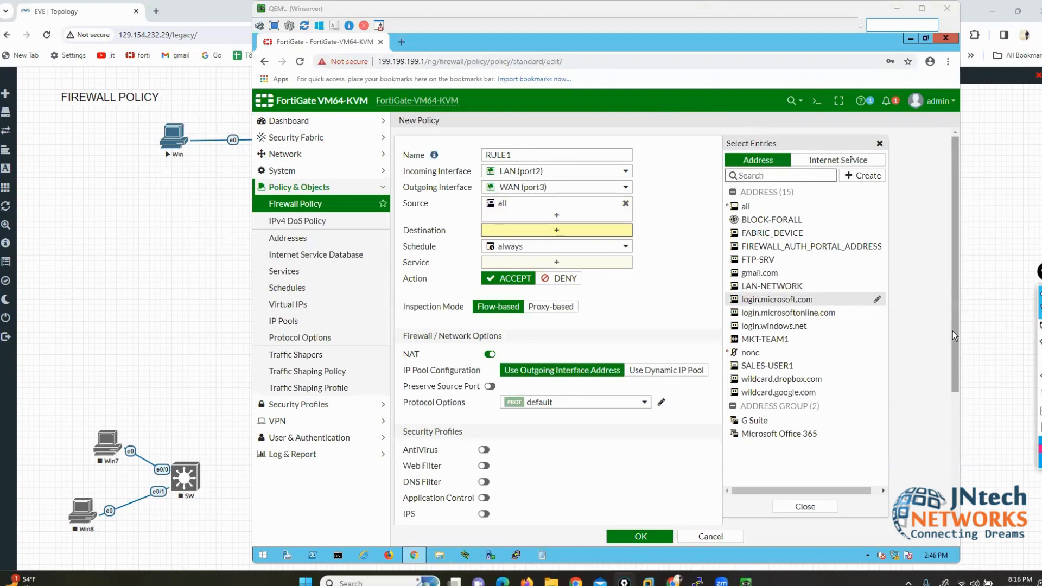
{"action": "left_click", "coordinate": [836, 163]}
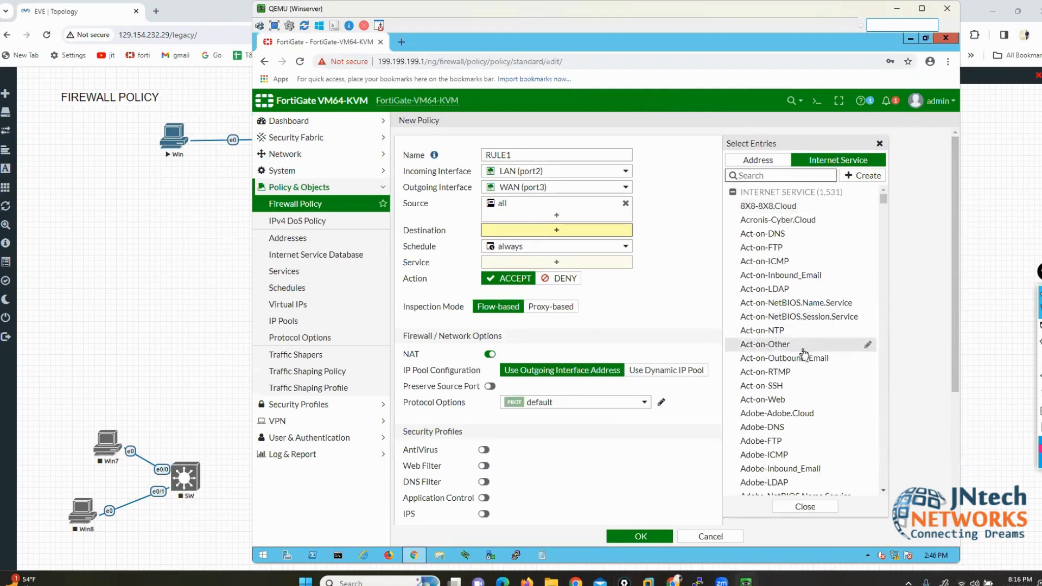
{"action": "scroll", "coordinate": [804, 355], "scroll_direction": "down", "scroll_amount": 10}
{"action": "scroll", "coordinate": [804, 356], "scroll_direction": "down", "scroll_amount": 5}
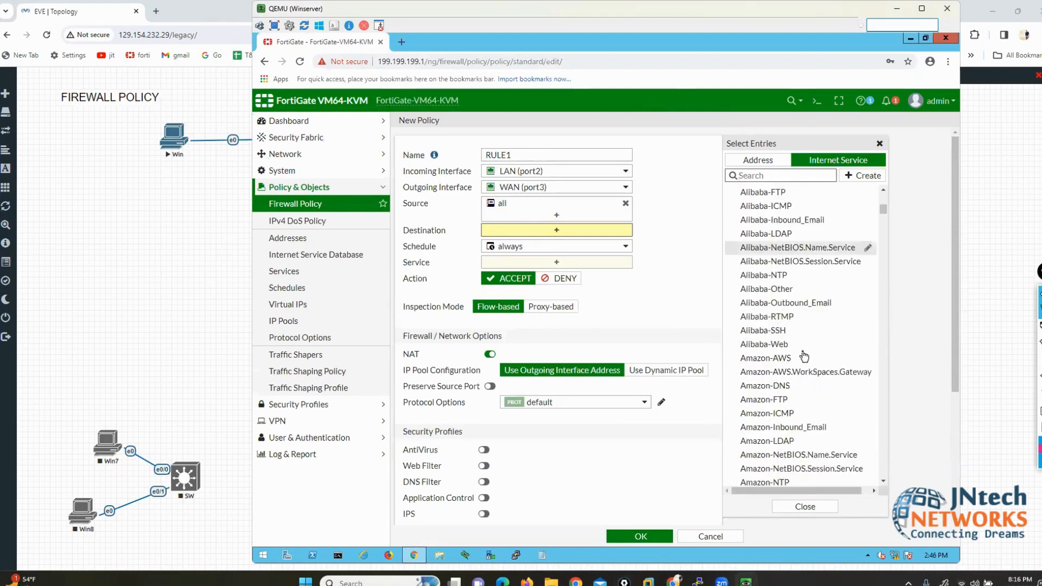
{"action": "scroll", "coordinate": [804, 356], "scroll_direction": "up", "scroll_amount": 15}
Step: Add Act-on-Inbound_Email, NetBIOS.Session.Service, Other, RTMP, Adobe-Adobe.Cloud and Adobe-FTP to Destination
{"action": "left_click", "coordinate": [806, 275]}
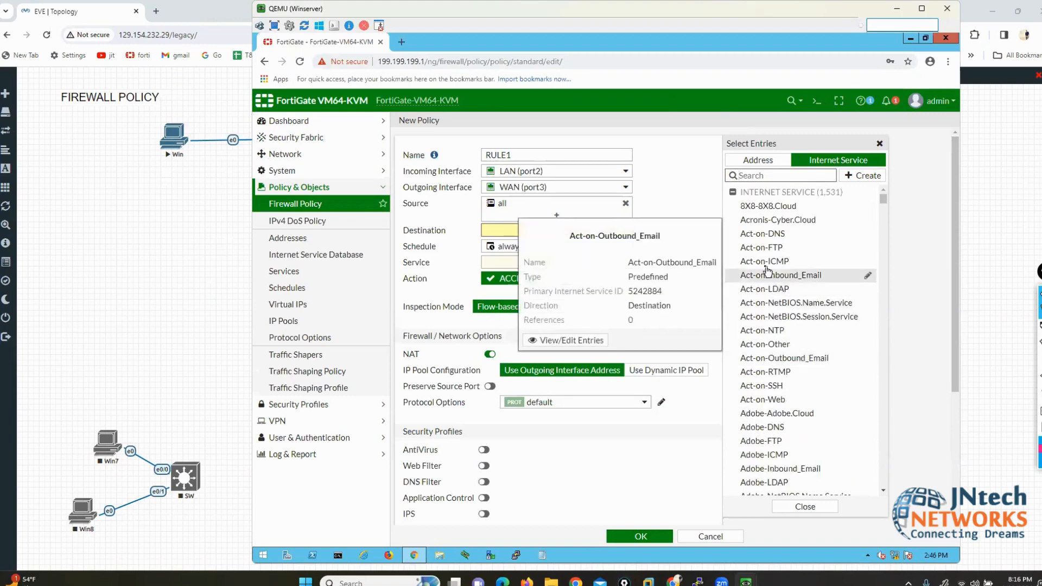
{"action": "left_click", "coordinate": [786, 316]}
{"action": "left_click", "coordinate": [775, 344]}
{"action": "left_click", "coordinate": [770, 374]}
{"action": "left_click", "coordinate": [775, 414]}
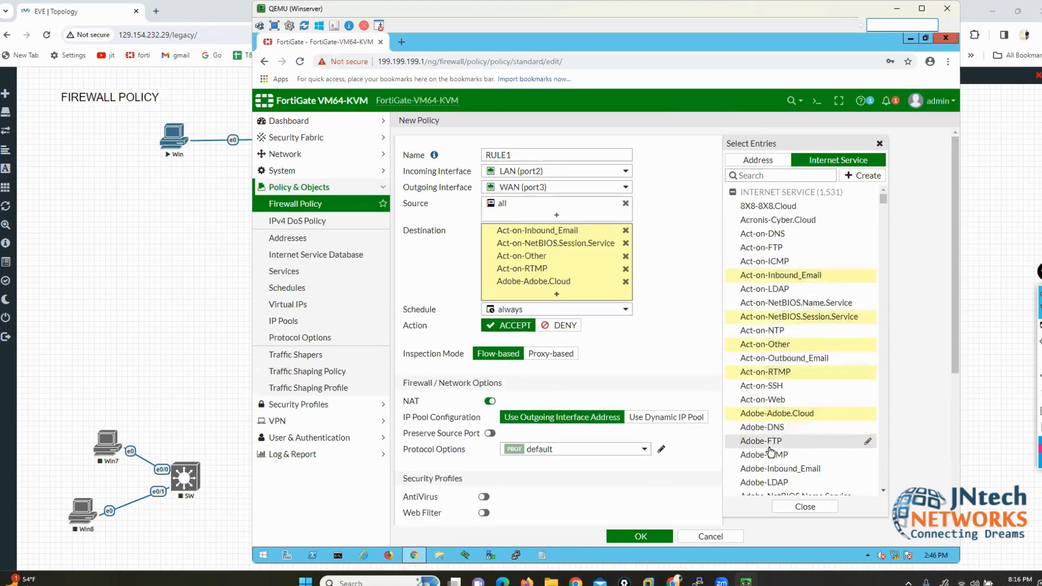
{"action": "left_click", "coordinate": [765, 441]}
{"action": "double_click", "coordinate": [775, 468]}
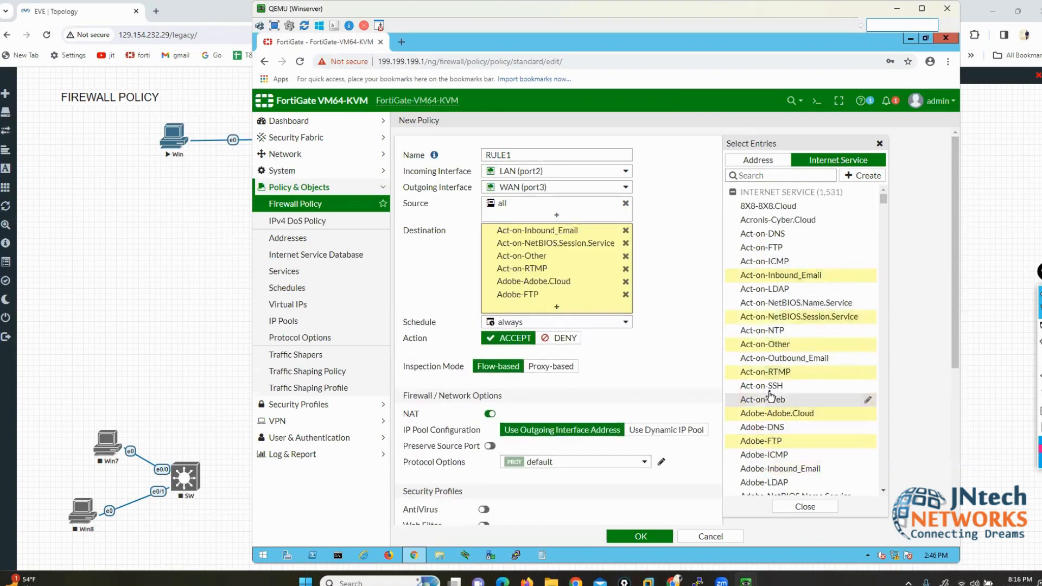
{"action": "mouse_move", "coordinate": [771, 445]}
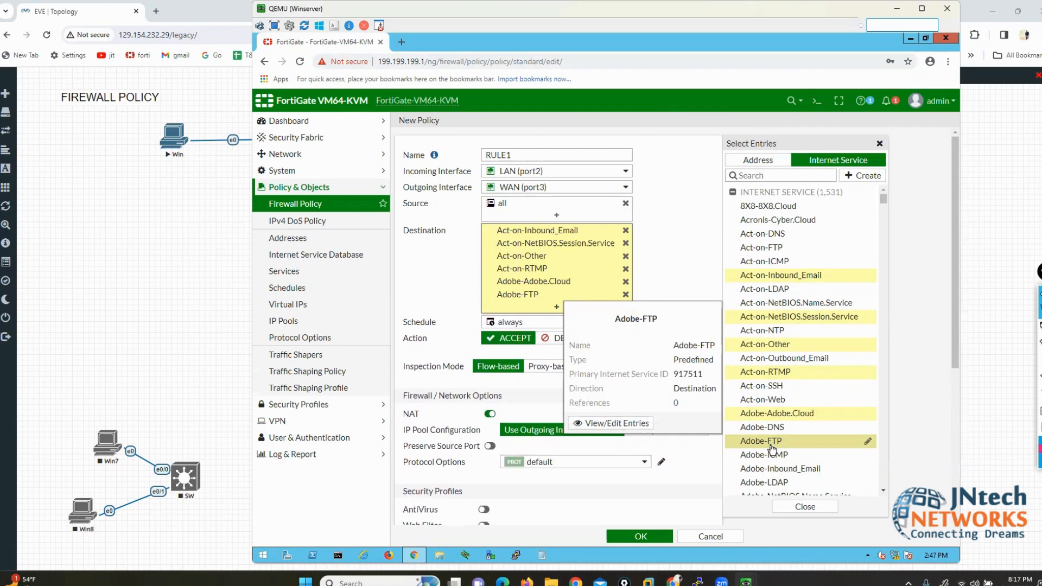
Step: Search the services for 'INSTA' and add Facebook-Instagram to Destination
{"action": "left_click", "coordinate": [782, 175]}
{"action": "type", "text": "INSTA"}
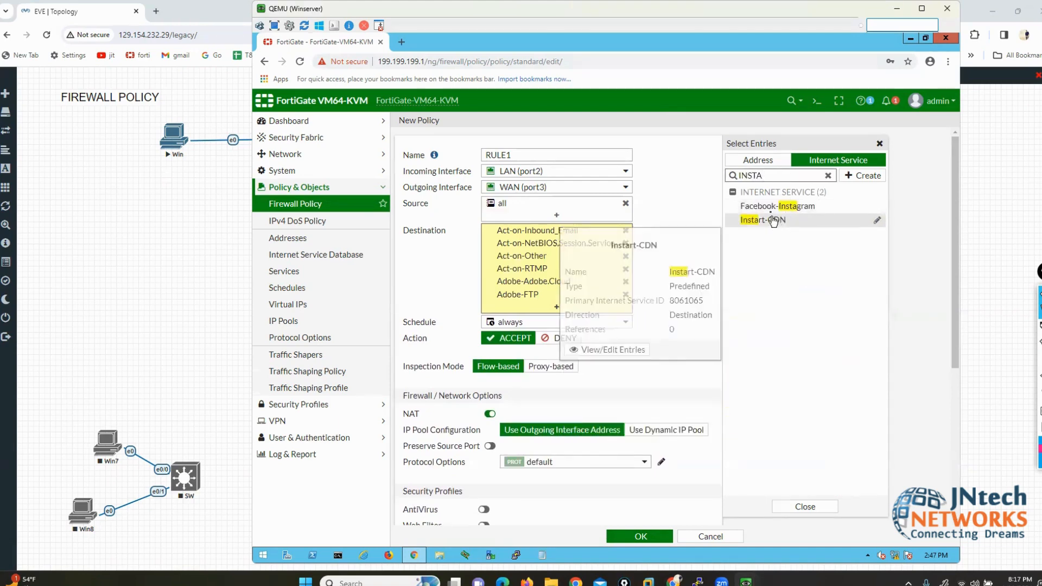
{"action": "left_click", "coordinate": [768, 209]}
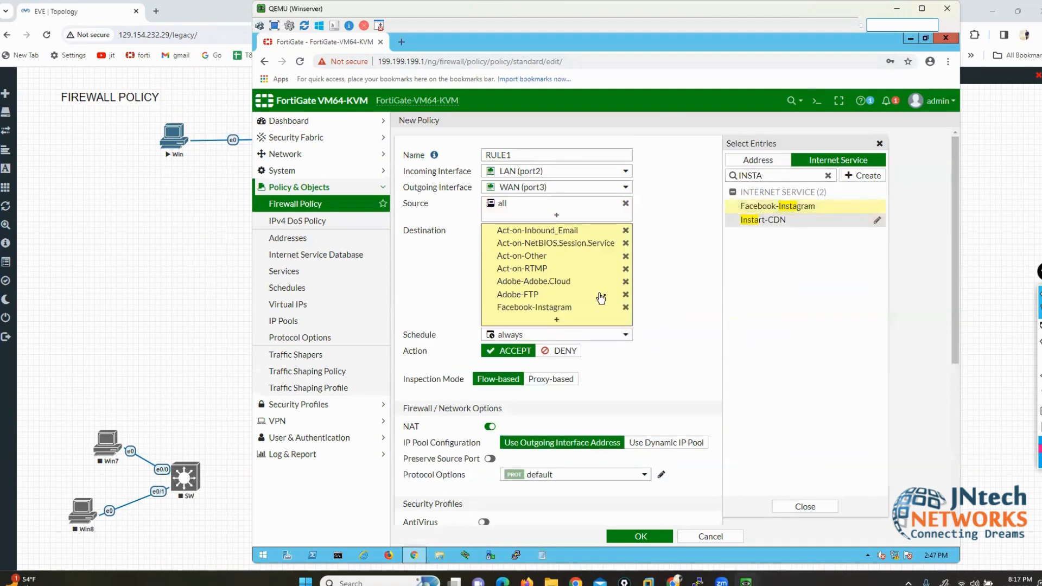
Step: Remove all seven internet services, leaving RULE1's Destination empty
{"action": "left_click", "coordinate": [625, 307]}
{"action": "left_click", "coordinate": [625, 294]}
{"action": "left_click", "coordinate": [625, 281]}
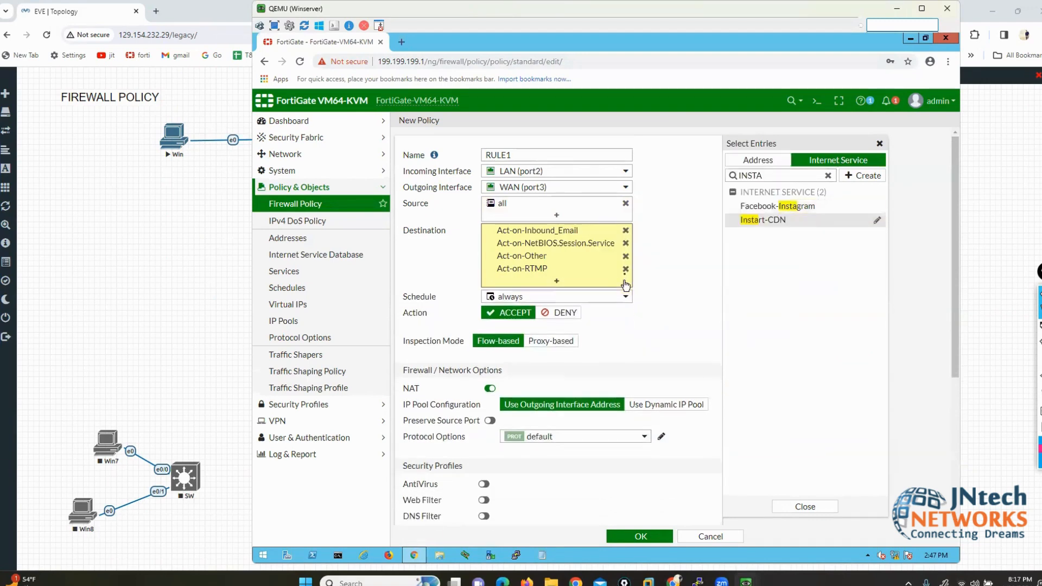
{"action": "left_click", "coordinate": [625, 268]}
{"action": "left_click", "coordinate": [625, 255]}
{"action": "left_click", "coordinate": [624, 242]}
{"action": "left_click", "coordinate": [625, 230]}
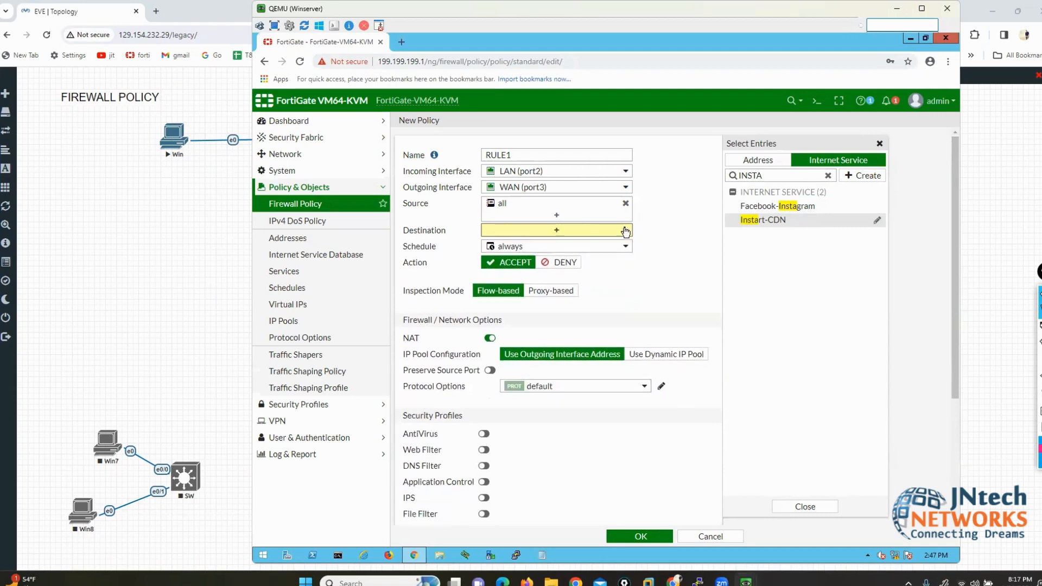
{"action": "left_click", "coordinate": [754, 160]}
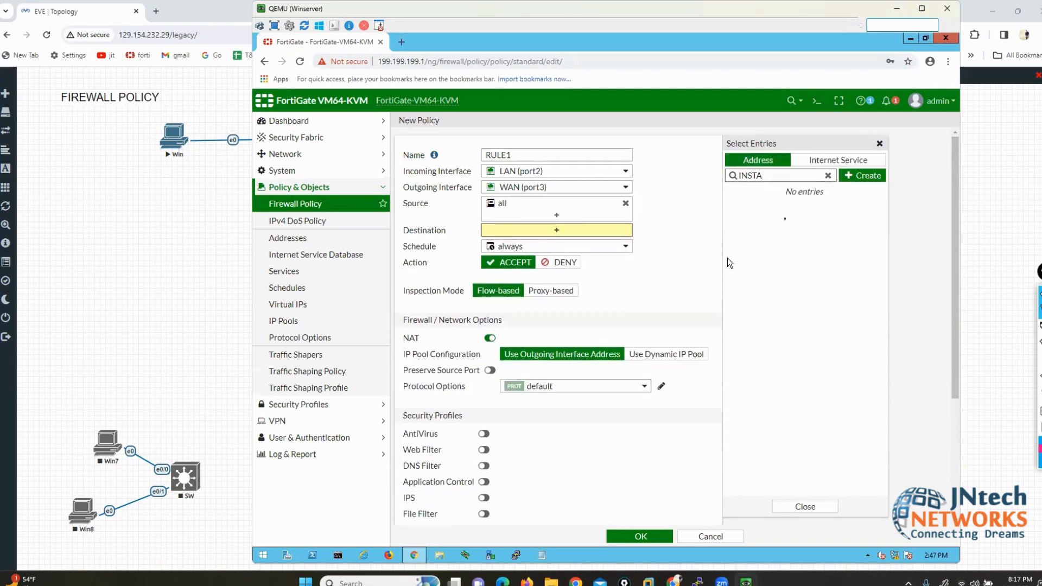
{"action": "left_click", "coordinate": [827, 175]}
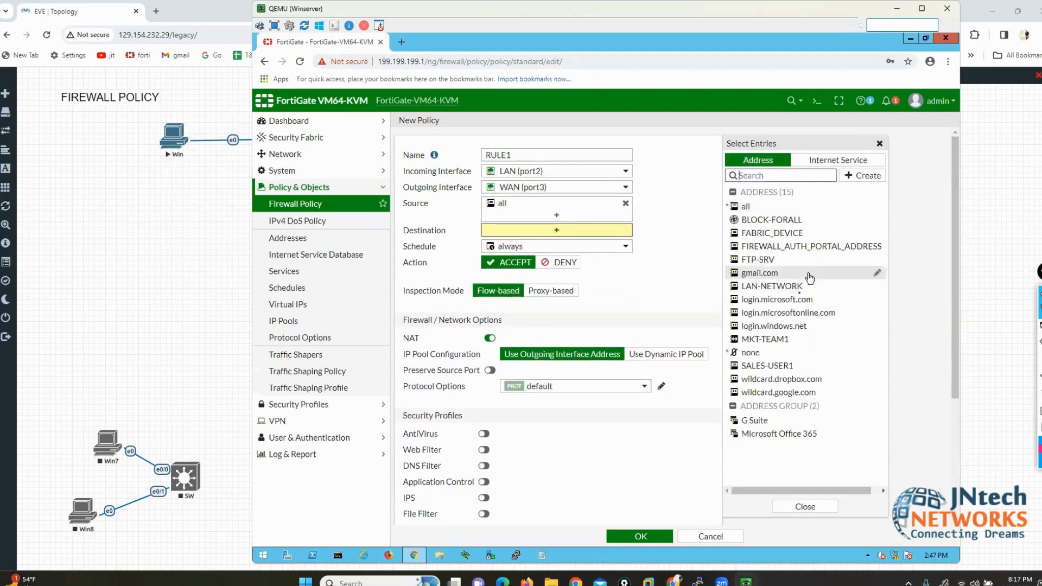
{"action": "mouse_move", "coordinate": [799, 297]}
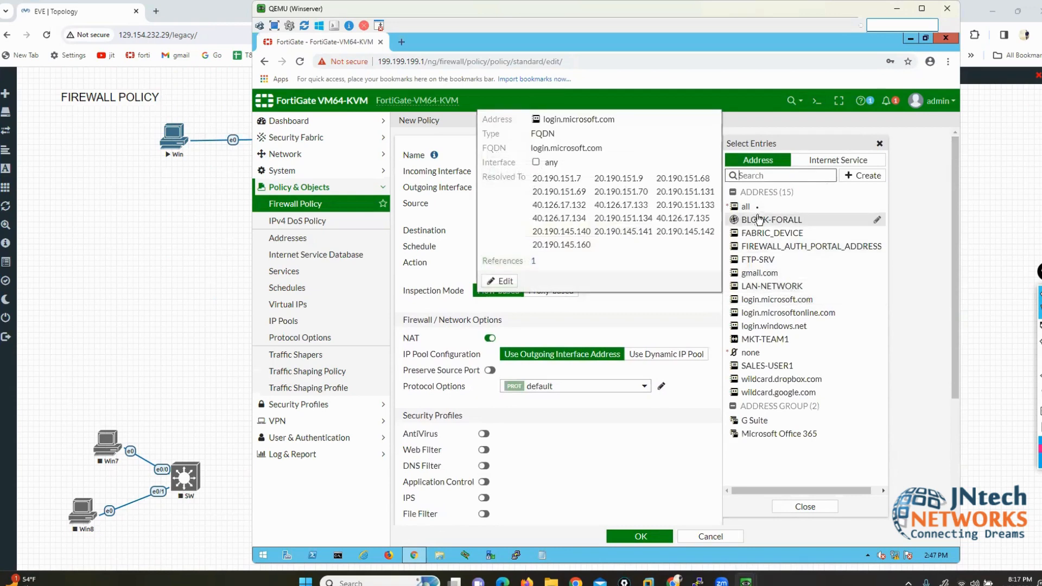
{"action": "mouse_move", "coordinate": [746, 209]}
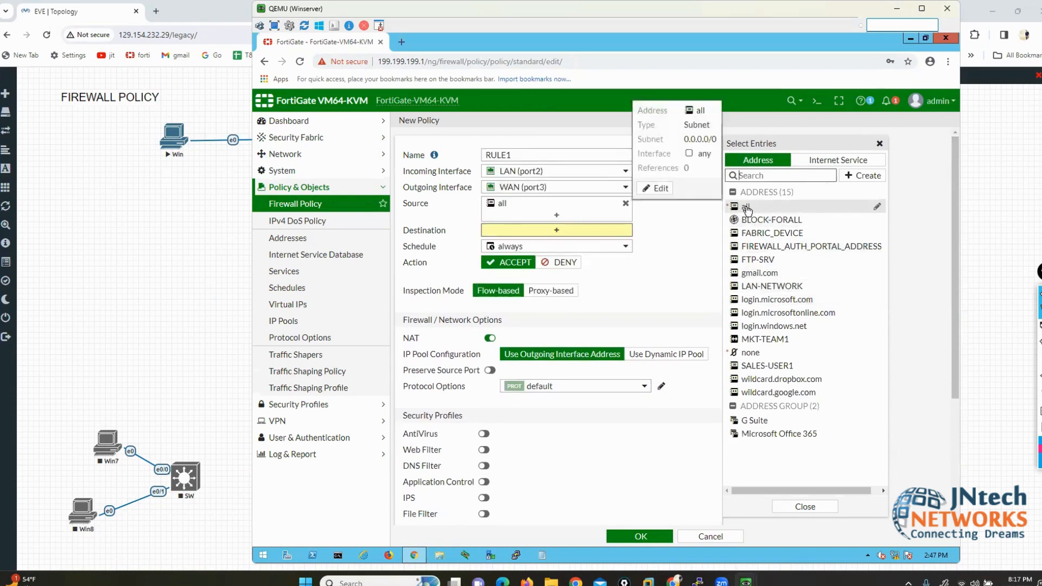
{"action": "left_click", "coordinate": [747, 210]}
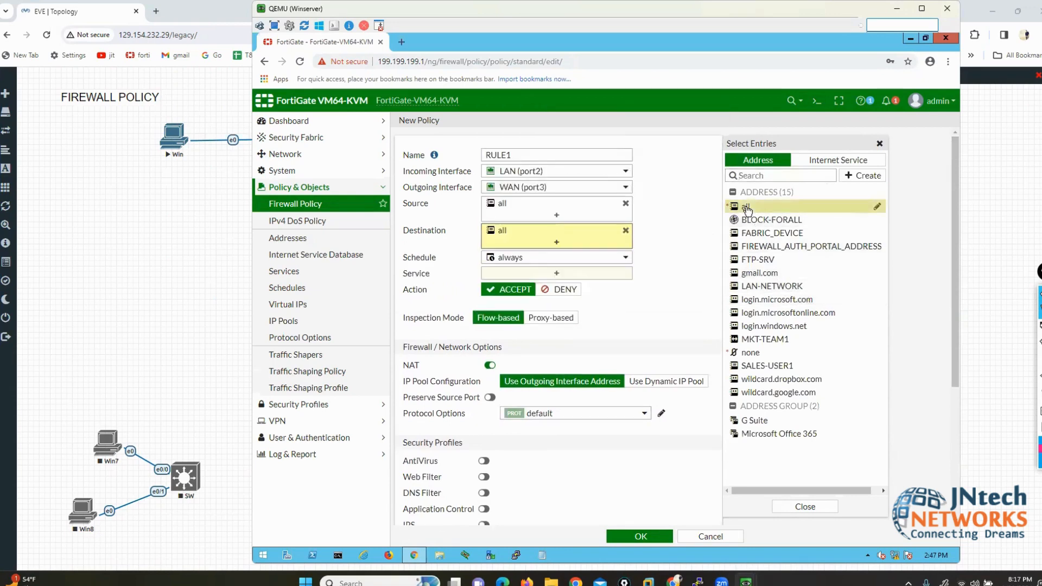
{"action": "left_click", "coordinate": [689, 255]}
{"action": "left_click_drag", "start_coordinate": [408, 204], "coordinate": [434, 230]}
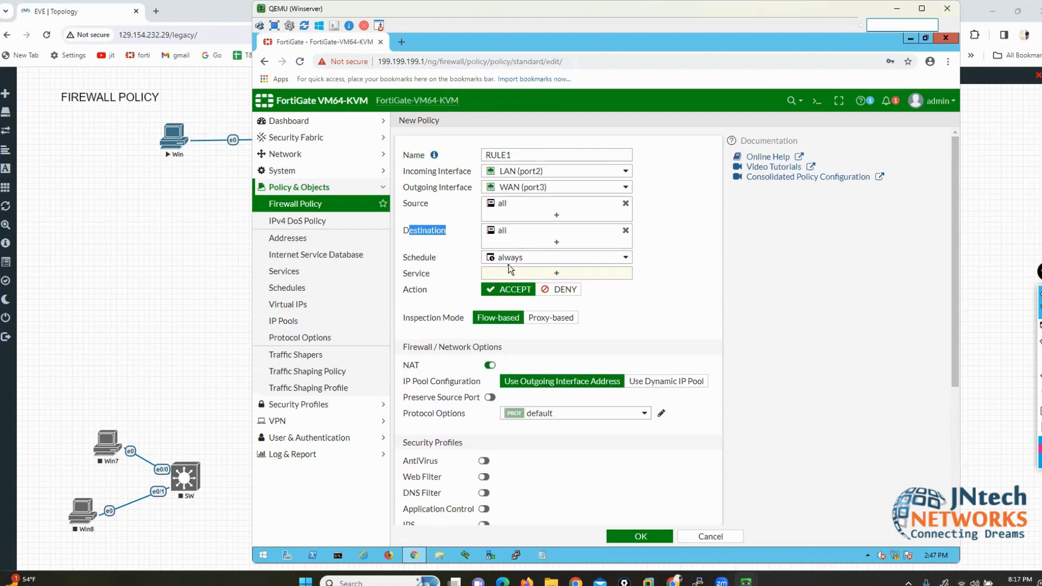
Step: Create a new Onetime Schedule from RULE1's Schedule dropdown
{"action": "left_click", "coordinate": [625, 258]}
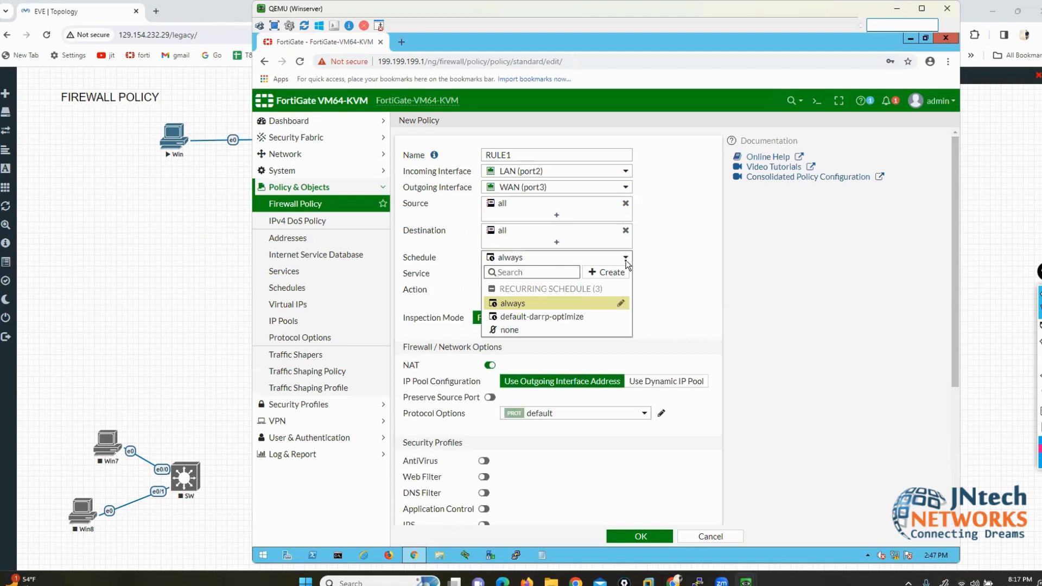
{"action": "left_click", "coordinate": [610, 273]}
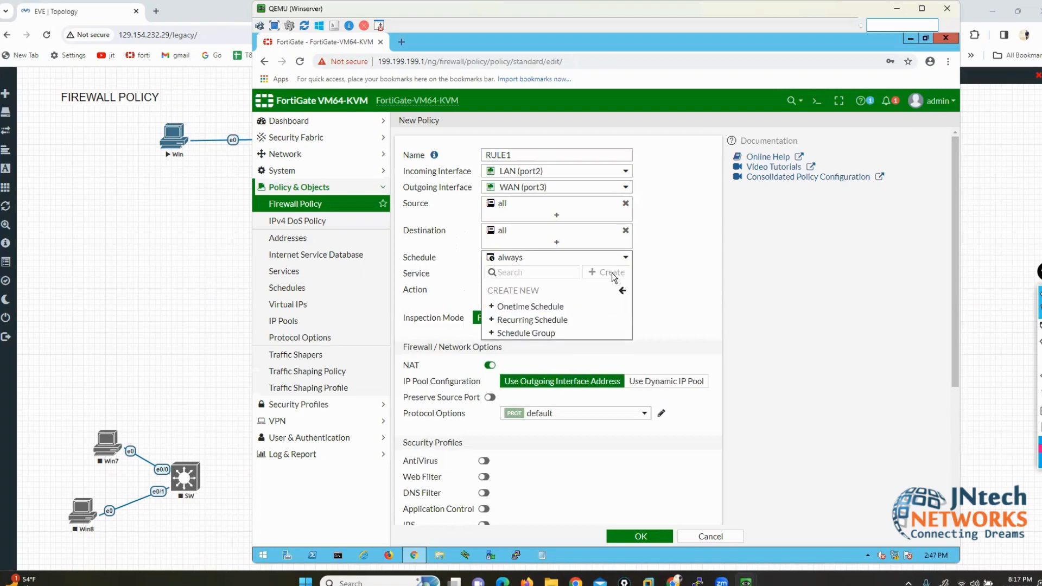
{"action": "left_click", "coordinate": [542, 306]}
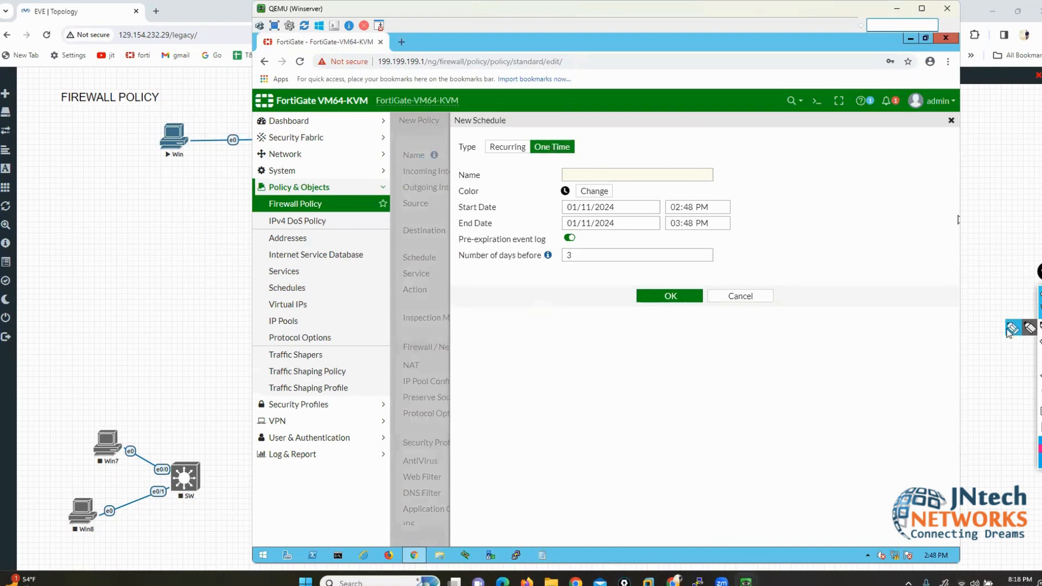
Step: Annotate the schedule's one-time and recurring types and its start and end dates and times
{"action": "left_click", "coordinate": [1010, 329]}
{"action": "mouse_move", "coordinate": [516, 64]}
{"action": "left_mouse_down"}
{"action": "mouse_move", "coordinate": [556, 136]}
{"action": "mouse_move", "coordinate": [567, 137]}
{"action": "left_mouse_up"}
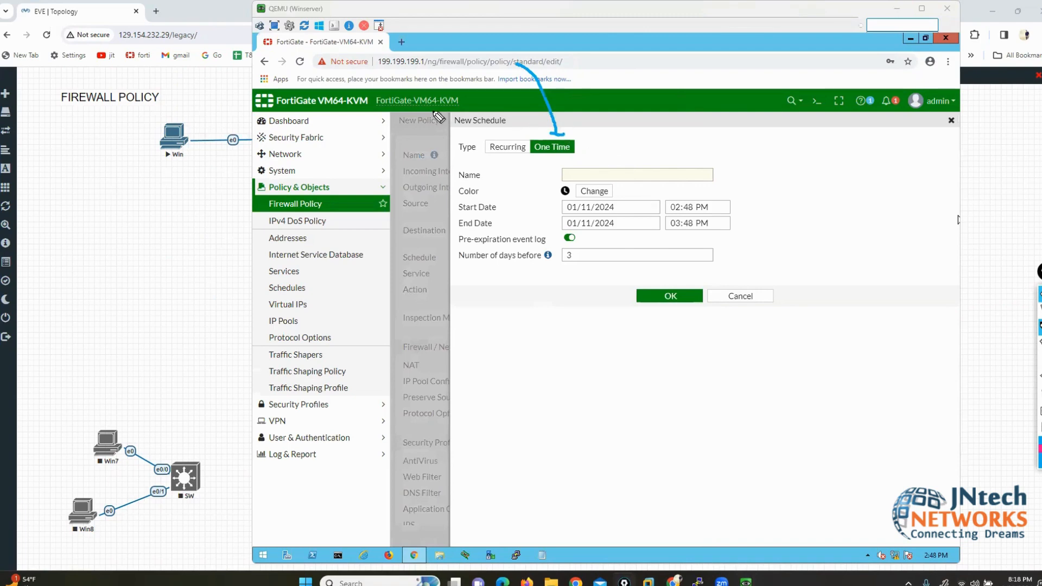
{"action": "mouse_move", "coordinate": [385, 102]}
{"action": "left_mouse_down"}
{"action": "mouse_move", "coordinate": [504, 145]}
{"action": "mouse_move", "coordinate": [490, 146]}
{"action": "mouse_move", "coordinate": [574, 161]}
{"action": "mouse_move", "coordinate": [557, 175]}
{"action": "left_mouse_up"}
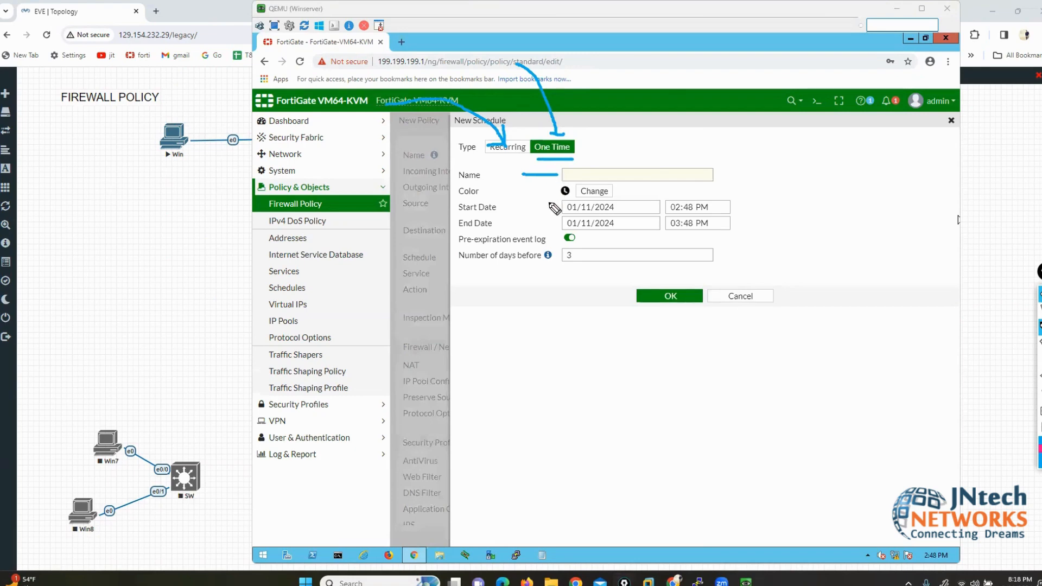
{"action": "left_click_drag", "start_coordinate": [563, 215], "coordinate": [595, 214]}
{"action": "left_click_drag", "start_coordinate": [687, 180], "coordinate": [693, 198]}
{"action": "left_click_drag", "start_coordinate": [555, 230], "coordinate": [597, 229]}
{"action": "mouse_move", "coordinate": [819, 202]}
{"action": "left_mouse_down"}
{"action": "mouse_move", "coordinate": [718, 211]}
{"action": "mouse_move", "coordinate": [705, 223]}
{"action": "left_mouse_up"}
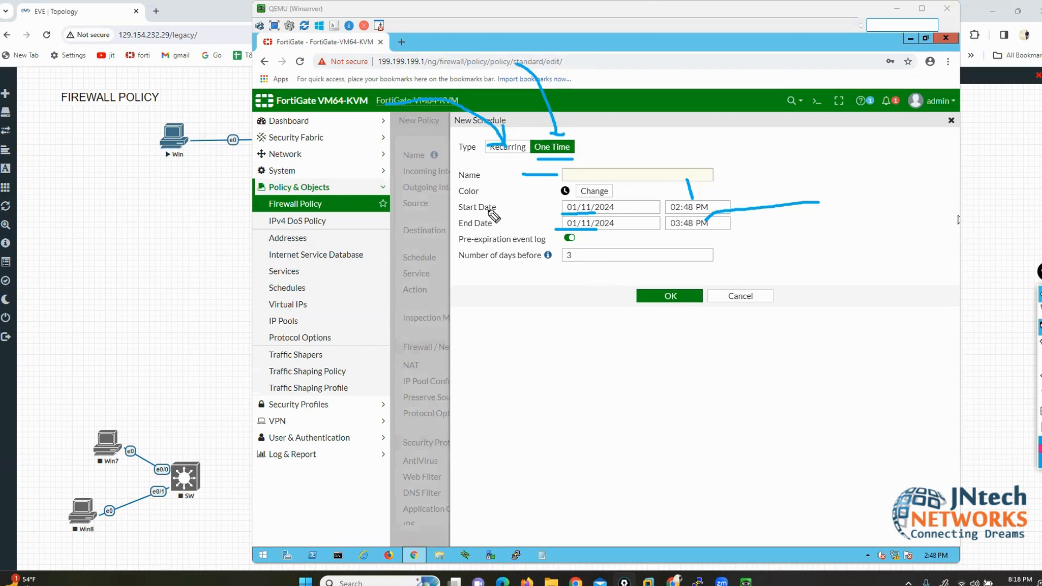
{"action": "left_click", "coordinate": [1040, 402]}
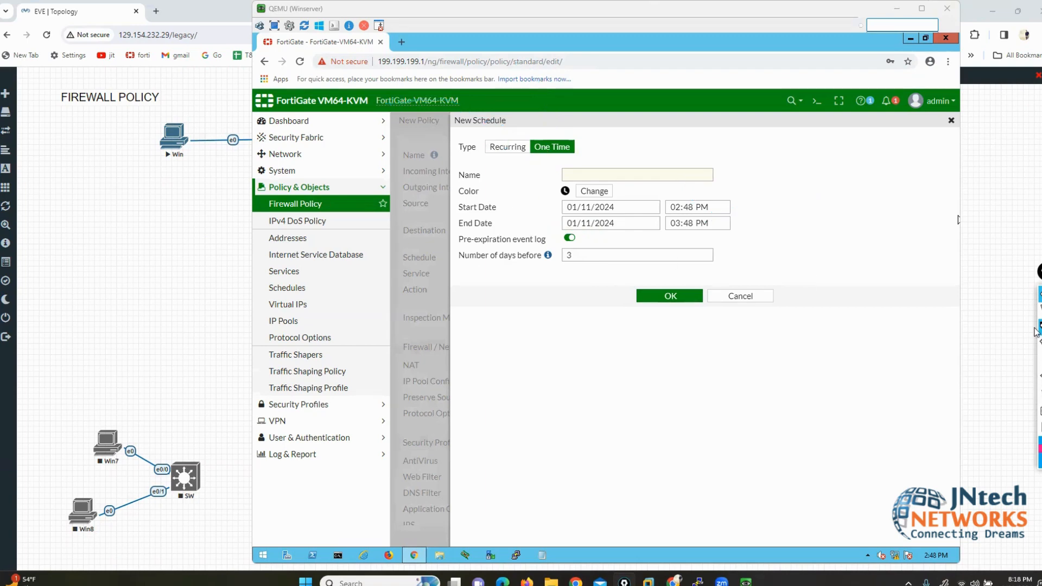
{"action": "left_click", "coordinate": [1039, 309]}
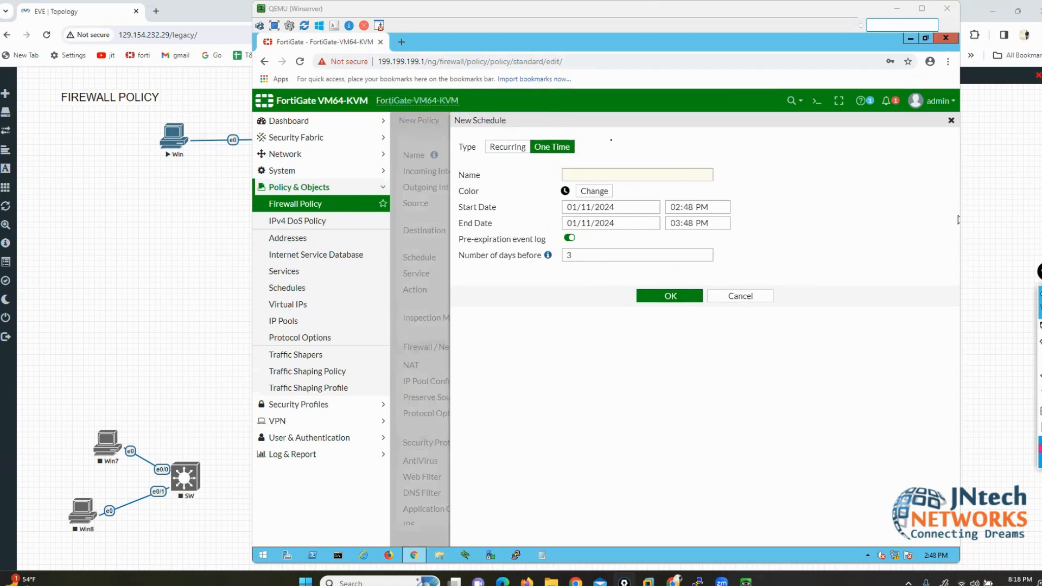
Step: Make the schedule Recurring on Monday, Tuesday, Friday and Saturday, then cancel it
{"action": "left_click", "coordinate": [509, 147]}
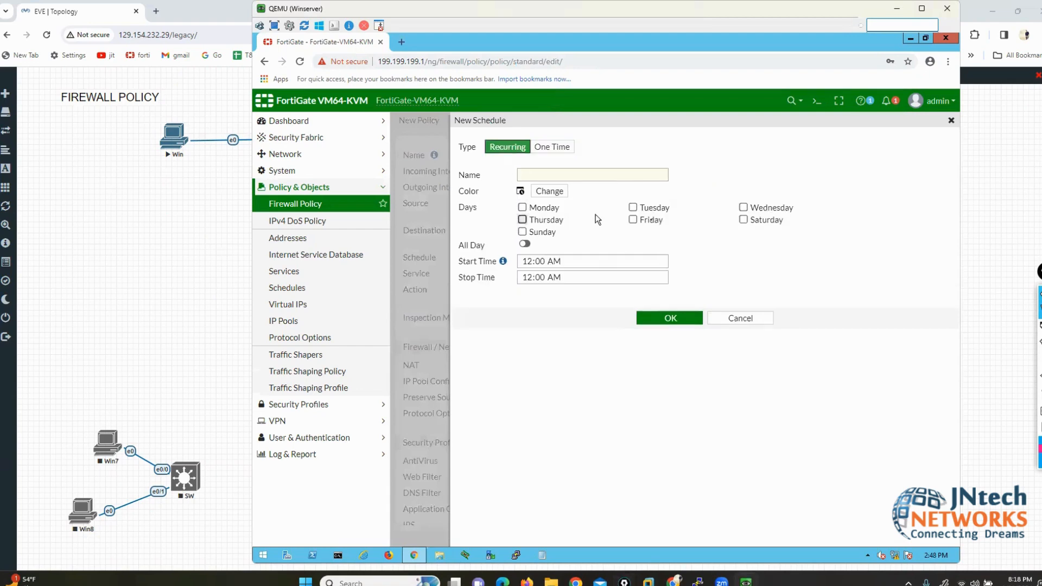
{"action": "left_click", "coordinate": [522, 207]}
{"action": "left_click", "coordinate": [632, 207]}
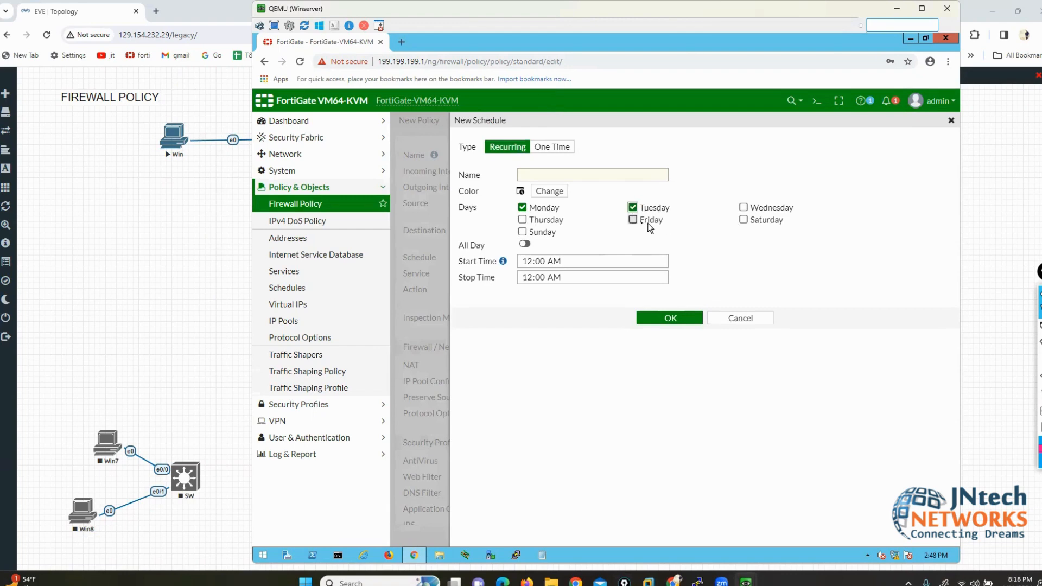
{"action": "left_click", "coordinate": [633, 221]}
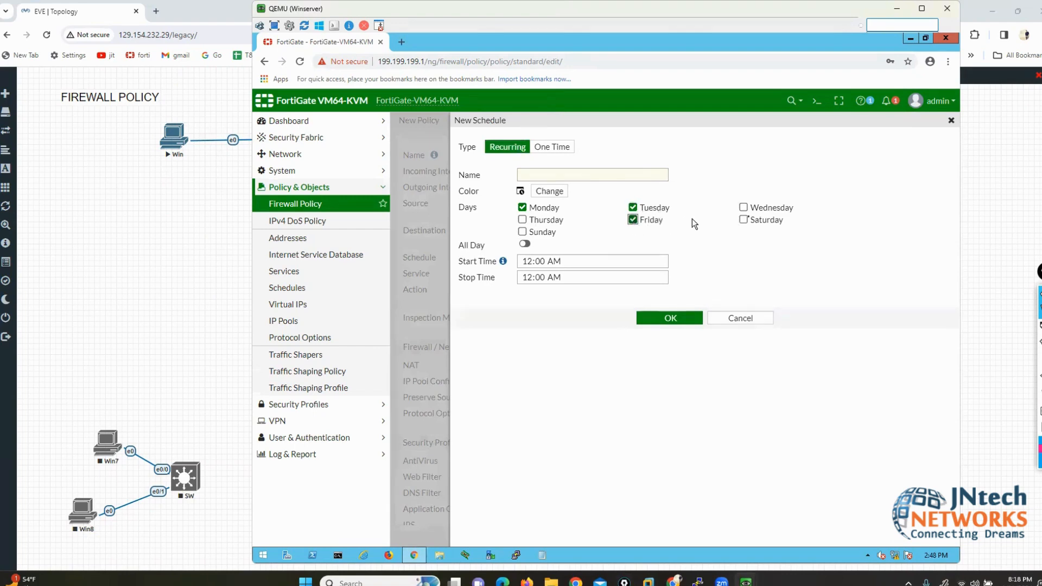
{"action": "left_click", "coordinate": [743, 220]}
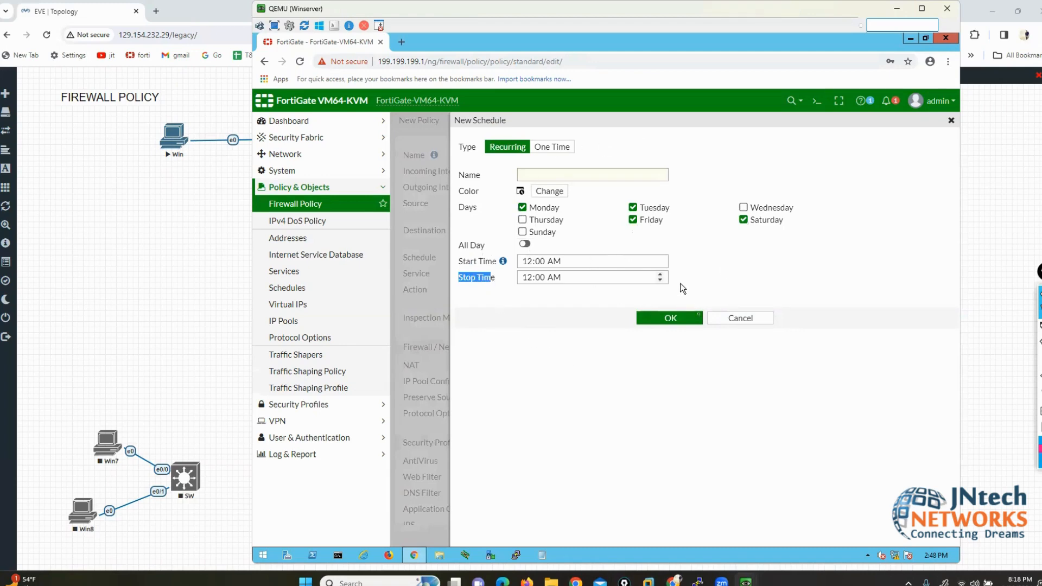
{"action": "left_click", "coordinate": [732, 320]}
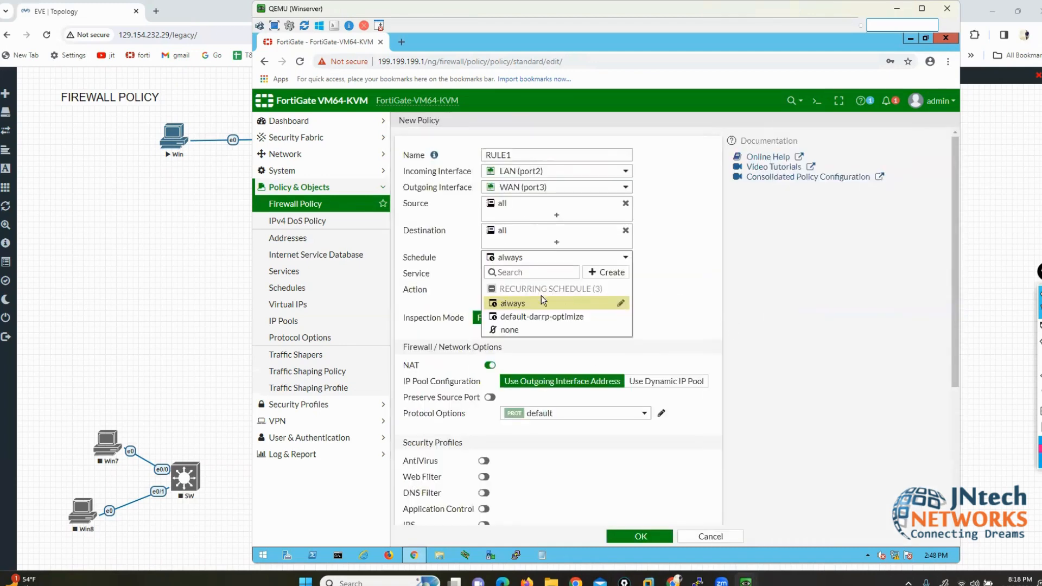
Step: Keep the always schedule and set RULE1's Service to ALL after highlighting the service groups
{"action": "left_click", "coordinate": [505, 307]}
{"action": "mouse_move", "coordinate": [526, 263]}
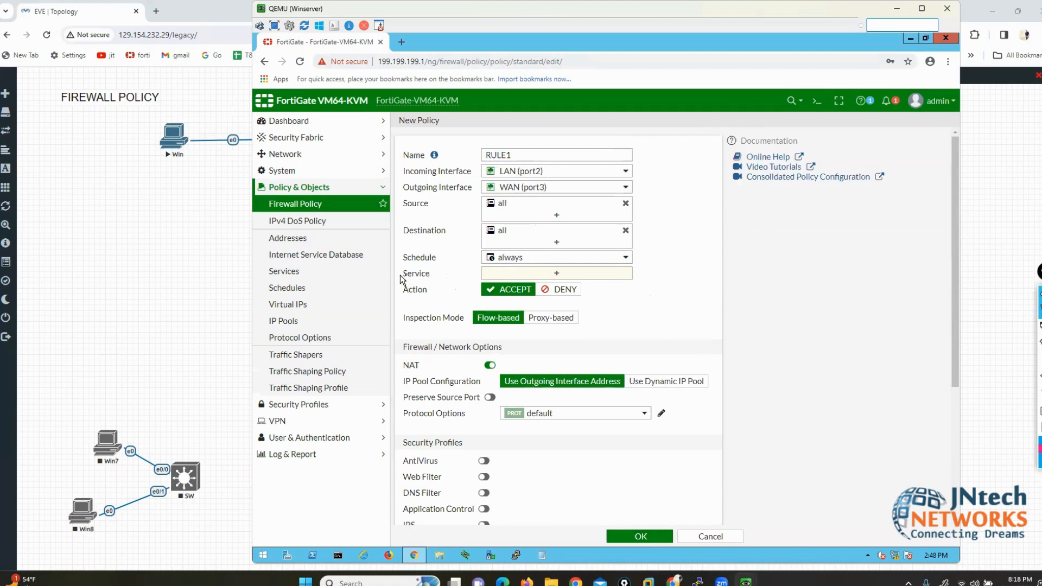
{"action": "left_click_drag", "start_coordinate": [403, 278], "coordinate": [436, 279]}
{"action": "left_click", "coordinate": [537, 276]}
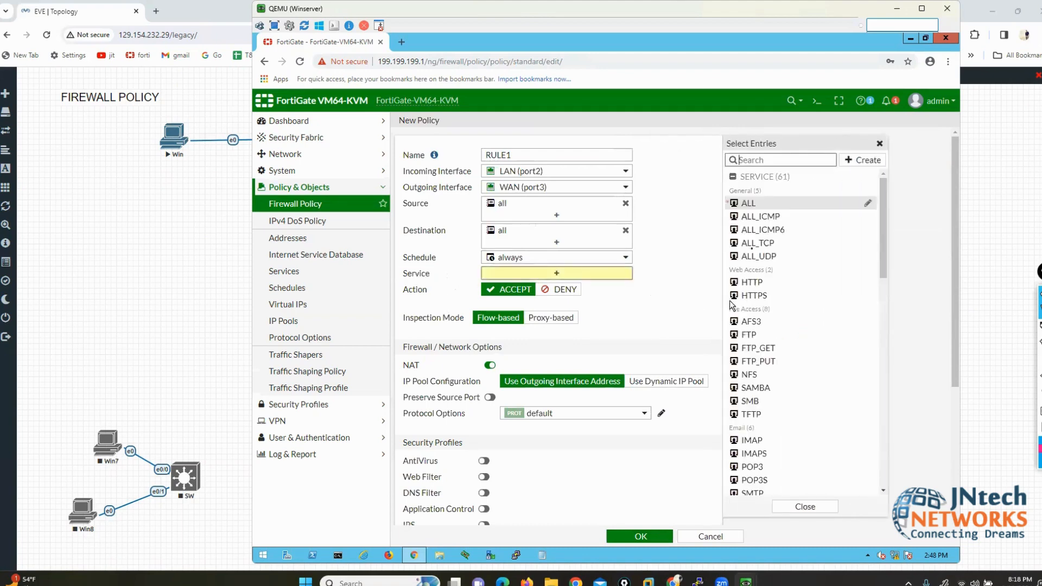
{"action": "mouse_move", "coordinate": [764, 284]}
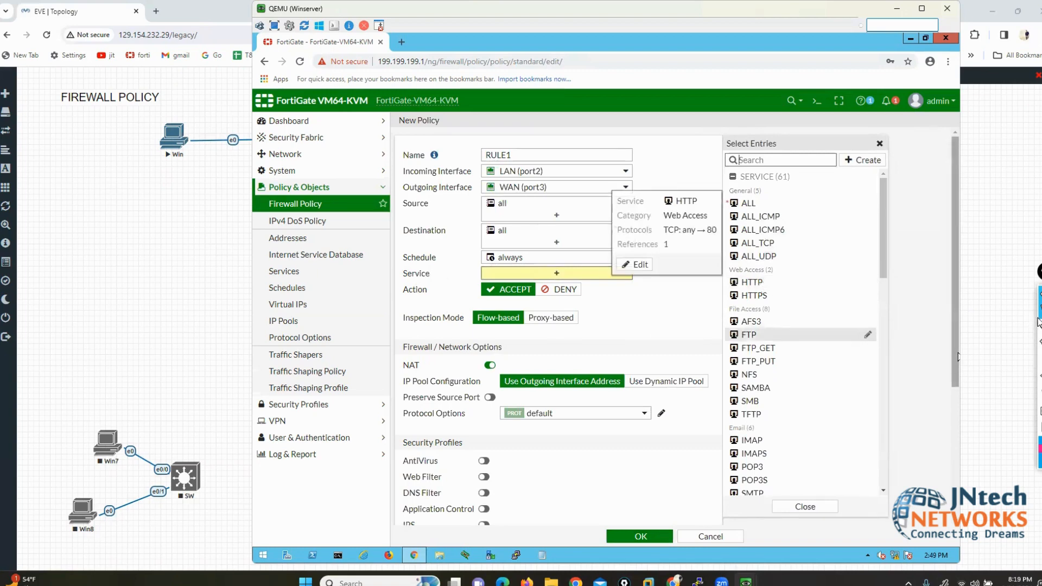
{"action": "mouse_move", "coordinate": [726, 185]}
{"action": "left_mouse_down"}
{"action": "mouse_move", "coordinate": [712, 187]}
{"action": "mouse_move", "coordinate": [711, 238]}
{"action": "mouse_move", "coordinate": [732, 259]}
{"action": "mouse_move", "coordinate": [706, 267]}
{"action": "mouse_move", "coordinate": [704, 296]}
{"action": "mouse_move", "coordinate": [725, 294]}
{"action": "mouse_move", "coordinate": [706, 309]}
{"action": "mouse_move", "coordinate": [700, 408]}
{"action": "mouse_move", "coordinate": [724, 408]}
{"action": "mouse_move", "coordinate": [700, 482]}
{"action": "mouse_move", "coordinate": [723, 491]}
{"action": "left_mouse_up"}
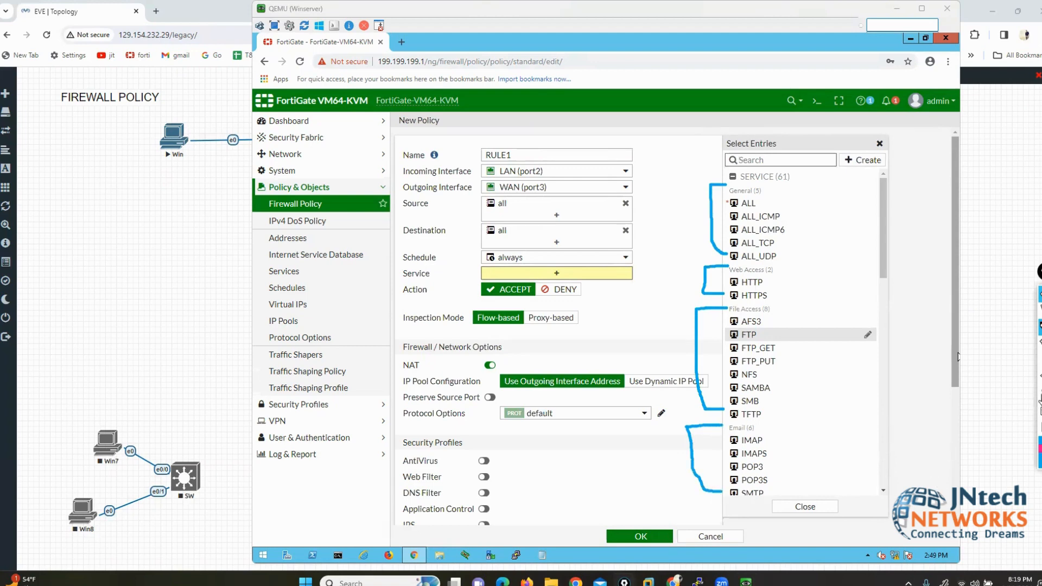
{"action": "left_click", "coordinate": [1039, 393]}
{"action": "left_click", "coordinate": [1039, 311]}
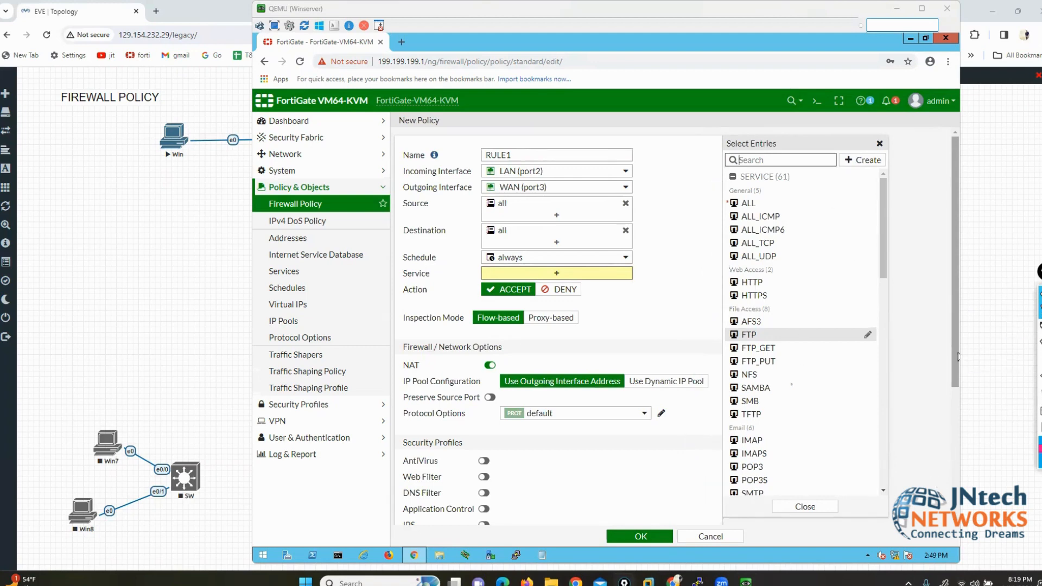
{"action": "left_click", "coordinate": [747, 203]}
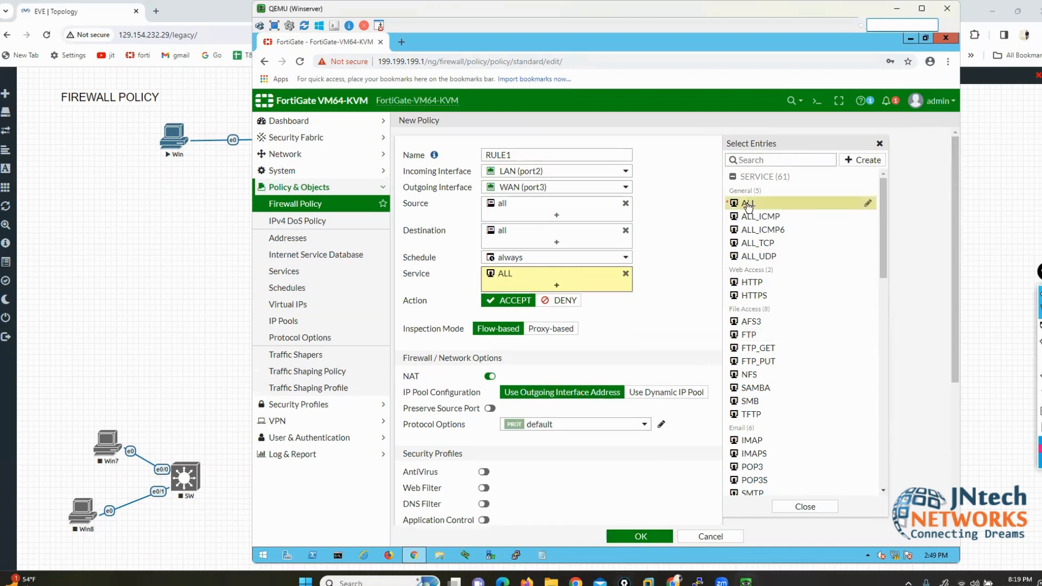
{"action": "left_click", "coordinate": [683, 240]}
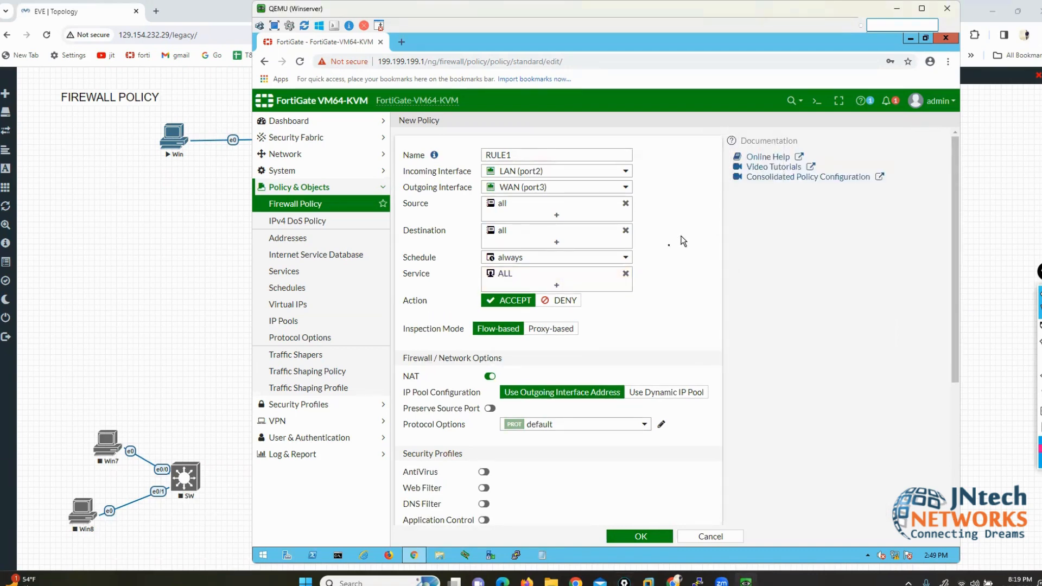
Step: Replace ALL with HTTP, HTTPS, FTP, FTP_GET, FTP_PUT, NFS and SAMBA services
{"action": "left_click", "coordinate": [625, 273]}
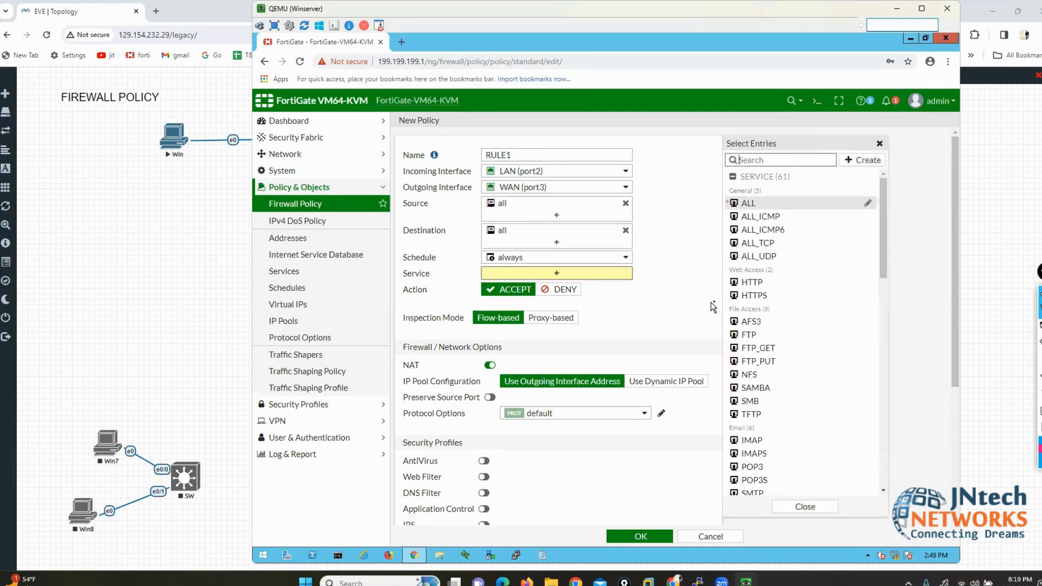
{"action": "left_click", "coordinate": [747, 283]}
{"action": "left_click", "coordinate": [753, 295]}
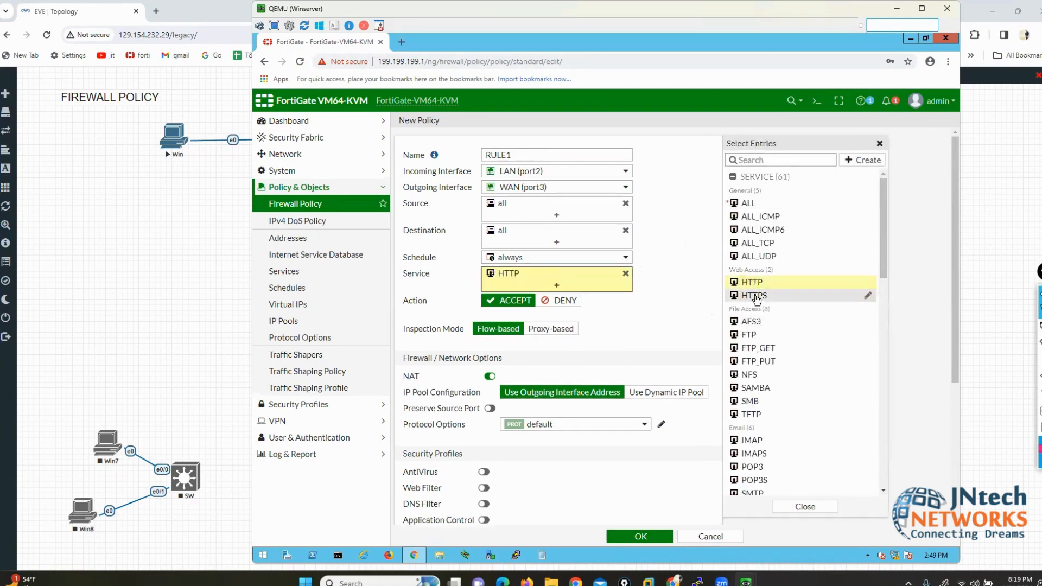
{"action": "left_click", "coordinate": [748, 335]}
{"action": "left_click", "coordinate": [752, 348]}
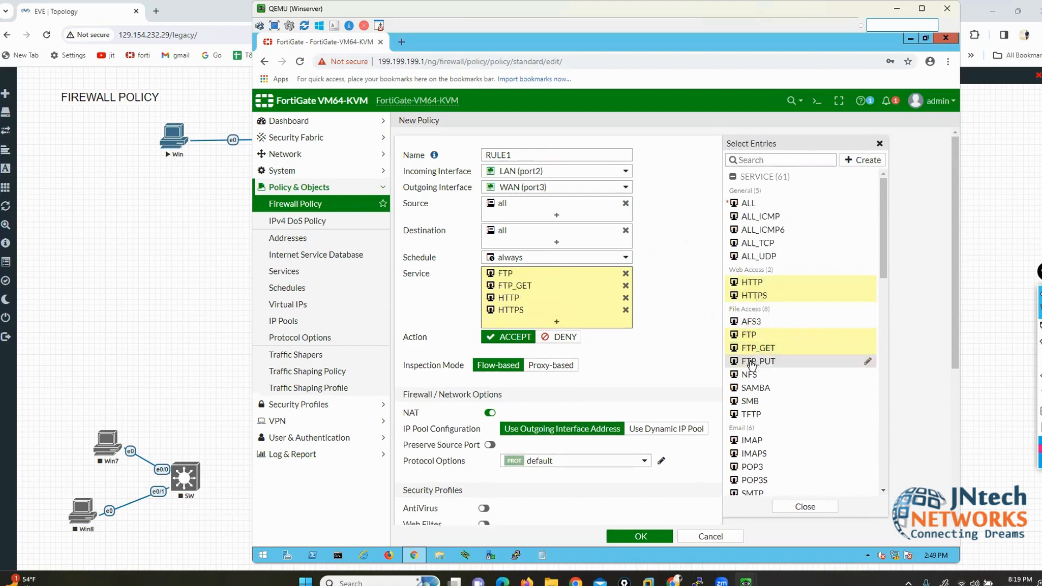
{"action": "left_click", "coordinate": [753, 361]}
{"action": "left_click", "coordinate": [750, 376]}
{"action": "left_click", "coordinate": [754, 388]}
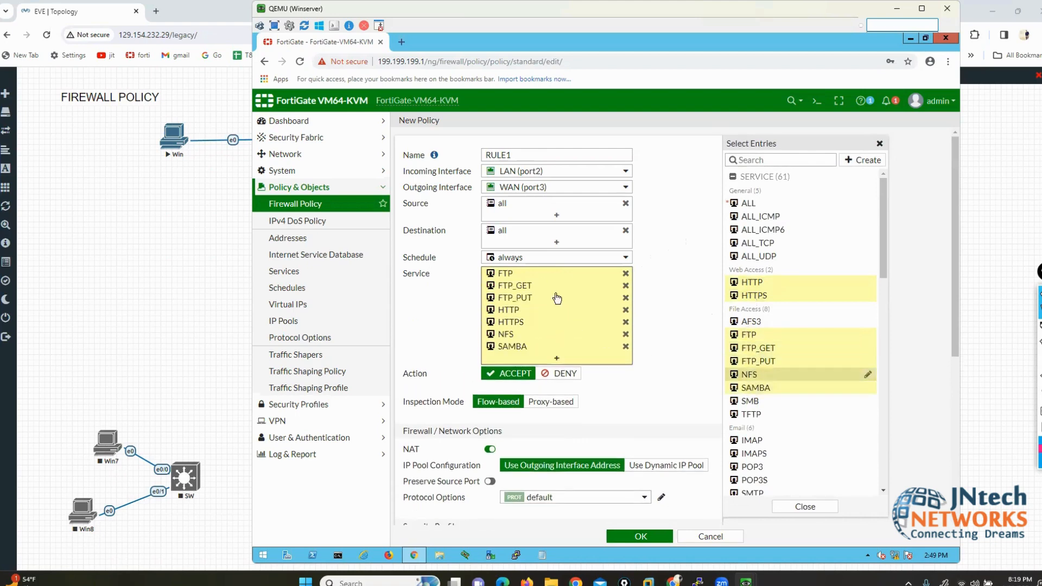
Step: Remove the chosen services and set RULE1's Service back to ALL
{"action": "left_click", "coordinate": [626, 275]}
{"action": "left_click", "coordinate": [626, 275]}
{"action": "left_click", "coordinate": [626, 275]}
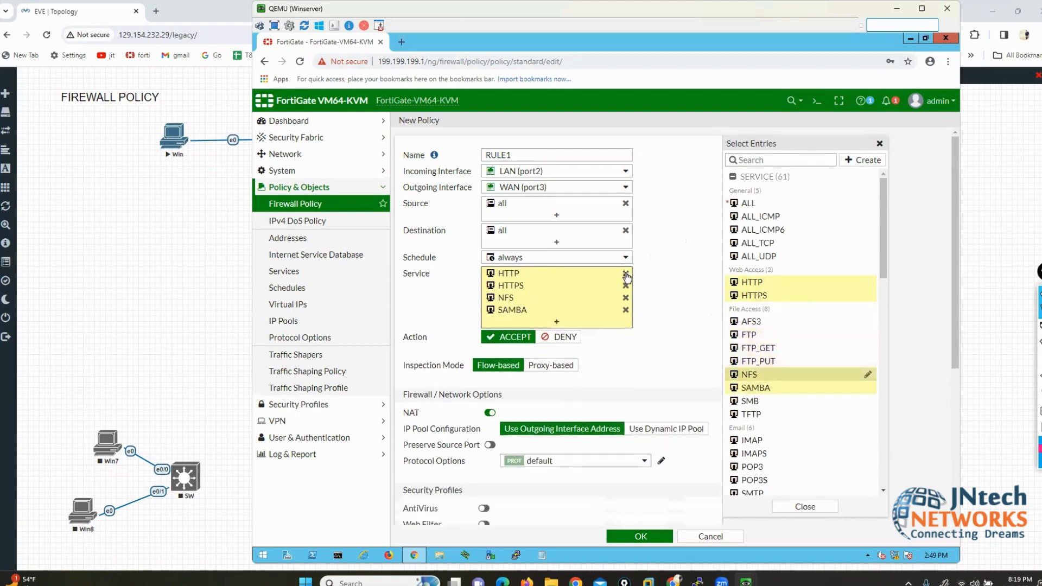
{"action": "left_click", "coordinate": [626, 275]}
{"action": "left_click", "coordinate": [626, 275]}
{"action": "left_click", "coordinate": [625, 275]}
{"action": "left_click", "coordinate": [626, 275]}
{"action": "left_click", "coordinate": [753, 203]}
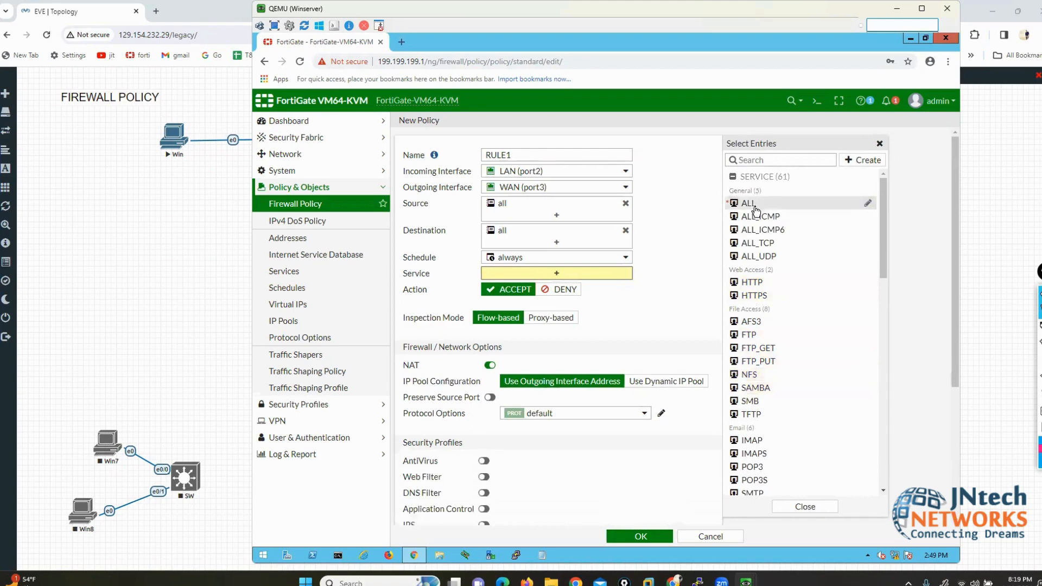
{"action": "left_click", "coordinate": [672, 212]}
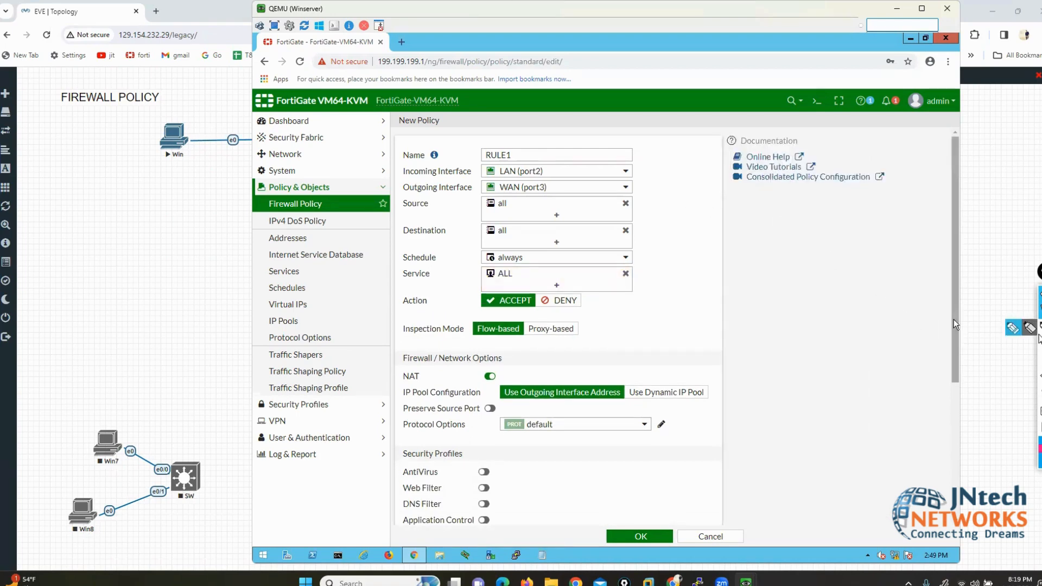
{"action": "left_click", "coordinate": [1010, 329]}
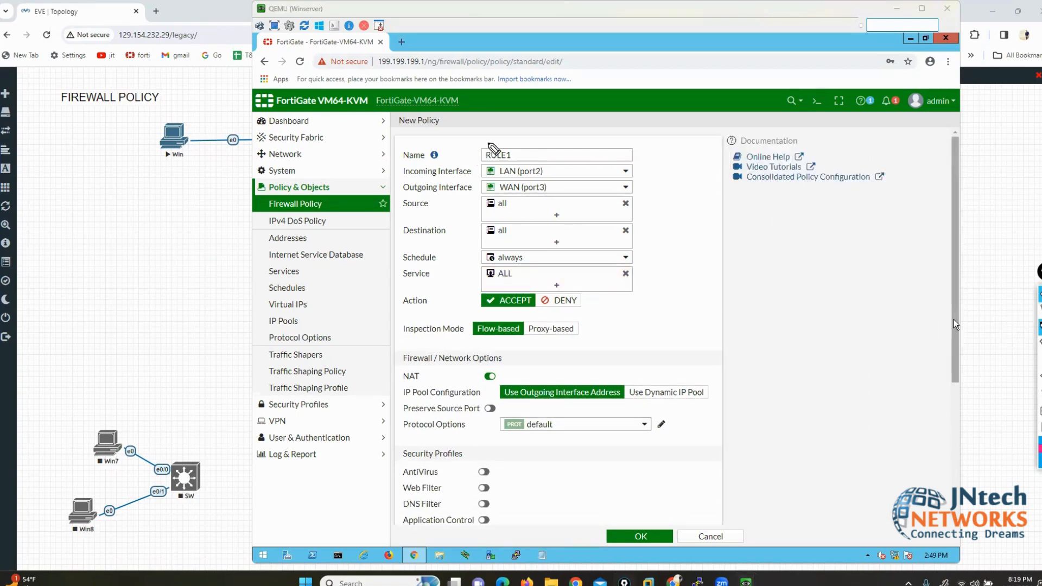
{"action": "mouse_move", "coordinate": [488, 143]}
{"action": "left_mouse_down"}
{"action": "mouse_move", "coordinate": [463, 145]}
{"action": "mouse_move", "coordinate": [463, 283]}
{"action": "left_mouse_up"}
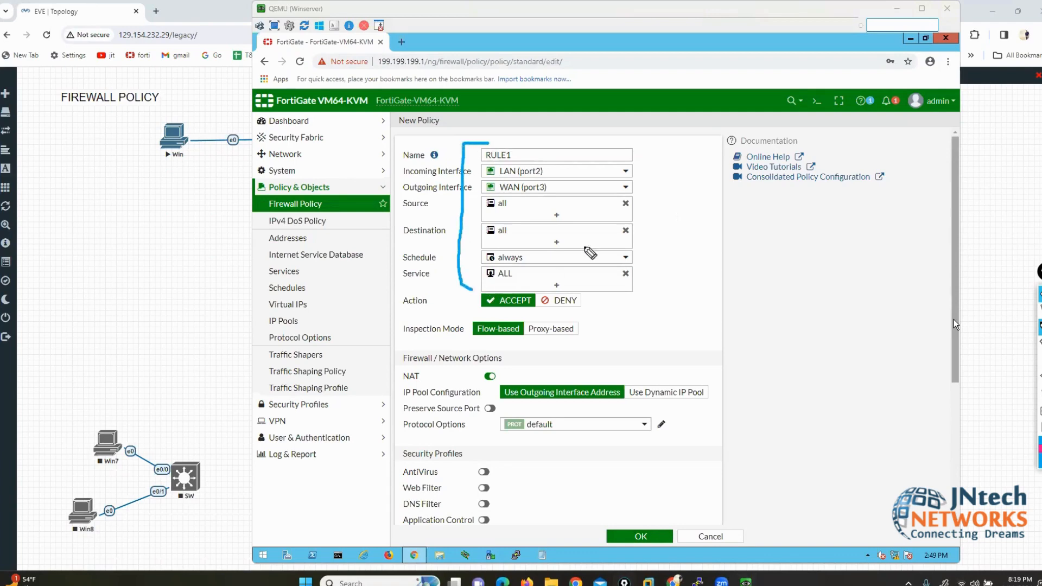
{"action": "mouse_move", "coordinate": [621, 143]}
{"action": "left_mouse_down"}
{"action": "mouse_move", "coordinate": [646, 215]}
{"action": "mouse_move", "coordinate": [641, 277]}
{"action": "mouse_move", "coordinate": [629, 287]}
{"action": "left_mouse_up"}
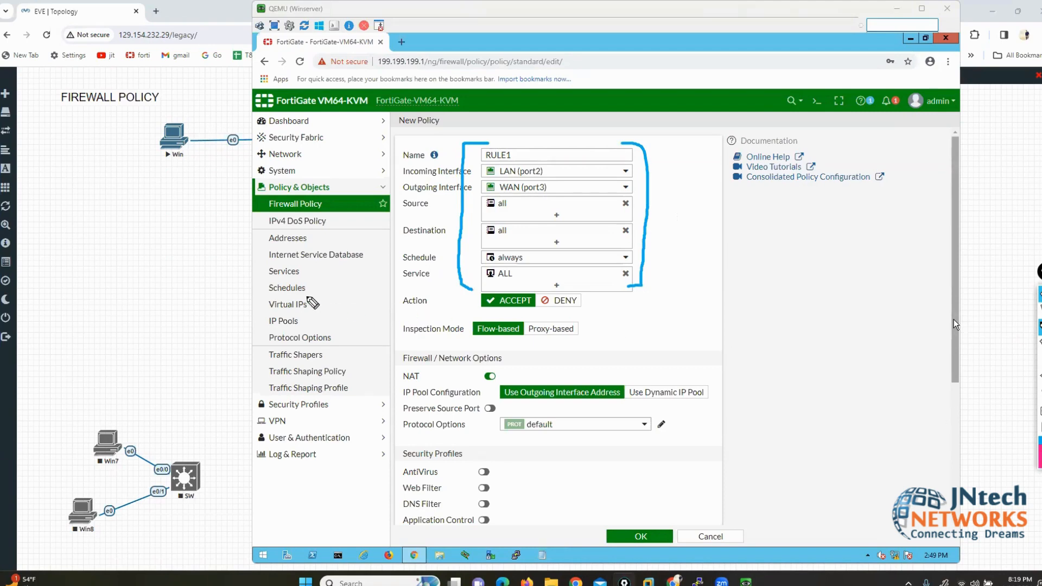
{"action": "mouse_move", "coordinate": [307, 298]}
{"action": "left_mouse_down"}
{"action": "mouse_move", "coordinate": [440, 356]}
{"action": "mouse_move", "coordinate": [499, 307]}
{"action": "left_mouse_up"}
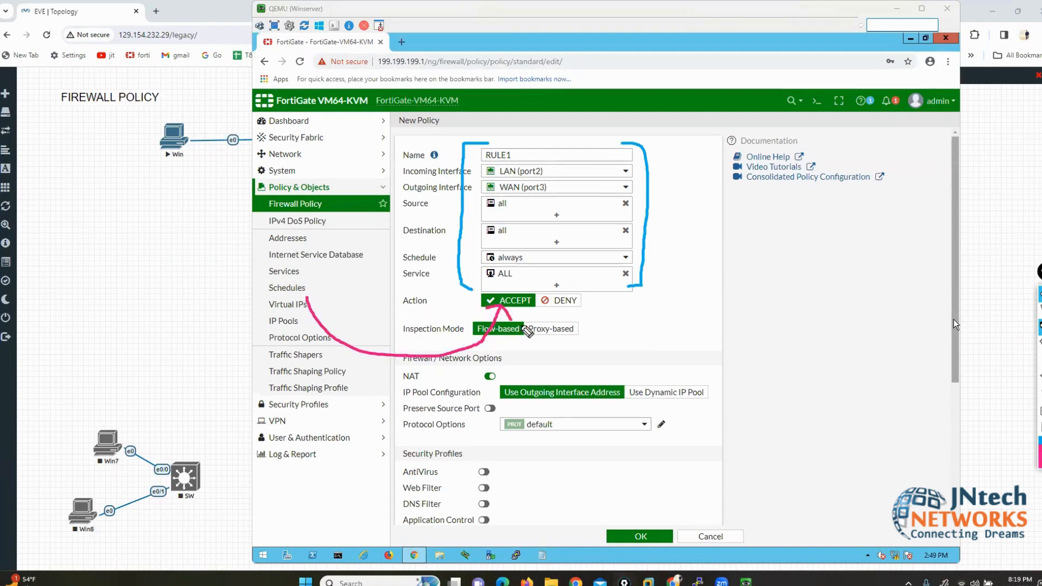
{"action": "mouse_move", "coordinate": [820, 326]}
{"action": "left_mouse_down"}
{"action": "mouse_move", "coordinate": [580, 300]}
{"action": "mouse_move", "coordinate": [614, 295]}
{"action": "left_mouse_up"}
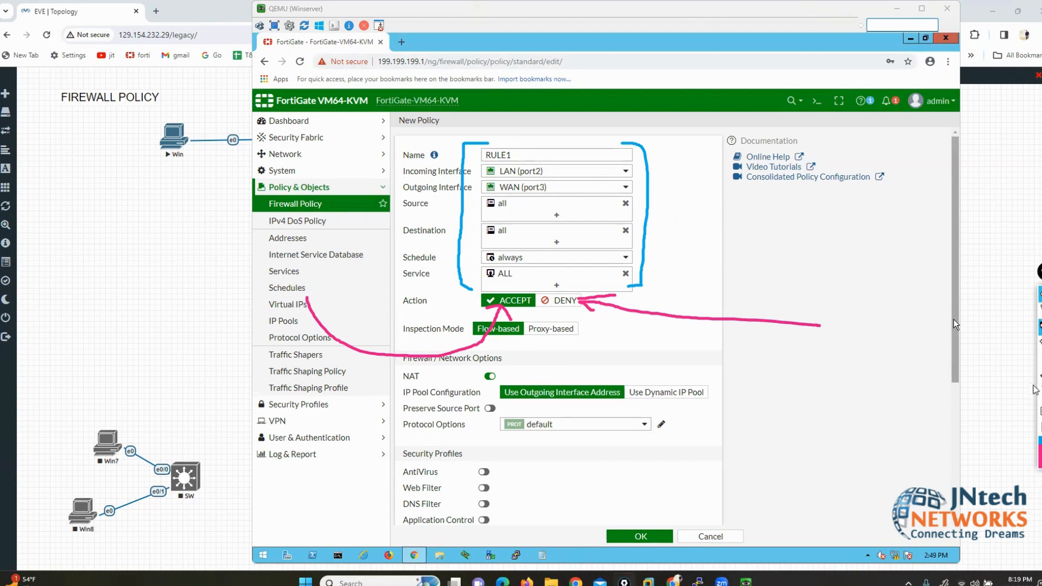
{"action": "left_click", "coordinate": [1039, 393]}
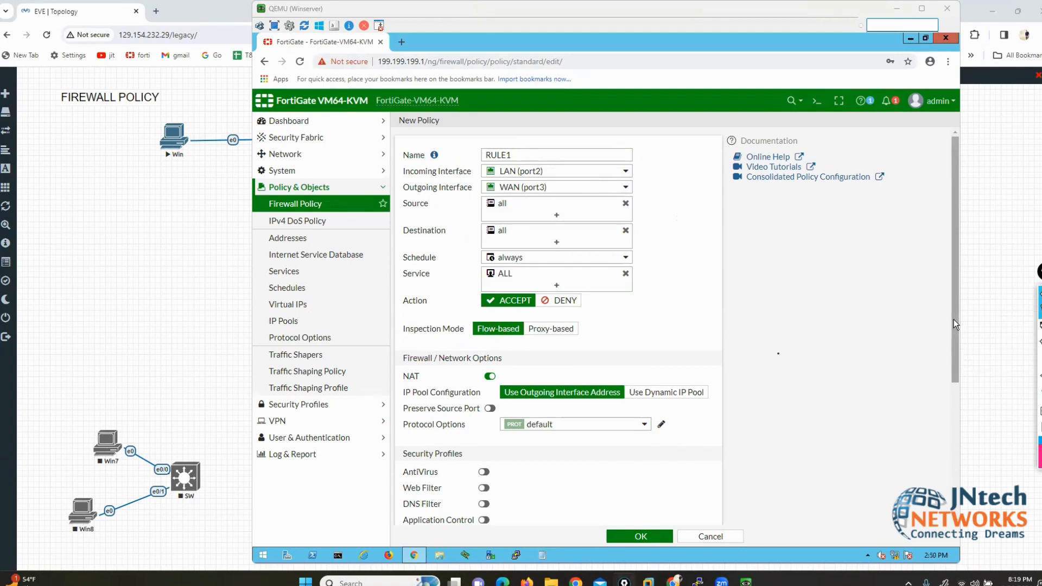
{"action": "scroll", "coordinate": [953, 319], "scroll_direction": "down", "scroll_amount": 1}
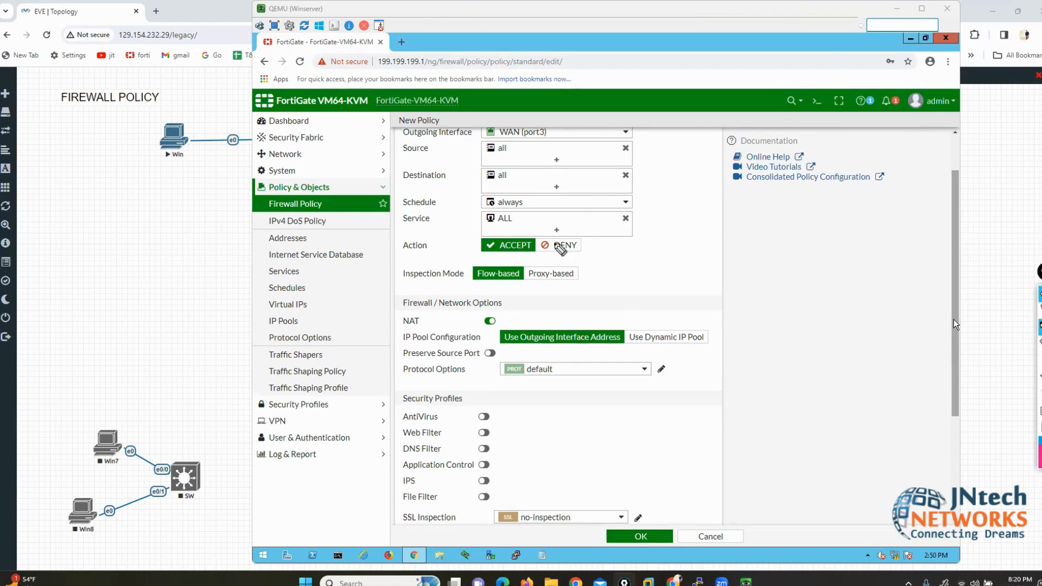
{"action": "mouse_move", "coordinate": [473, 258]}
{"action": "left_mouse_down"}
{"action": "mouse_move", "coordinate": [525, 259]}
{"action": "mouse_move", "coordinate": [539, 248]}
{"action": "mouse_move", "coordinate": [513, 234]}
{"action": "mouse_move", "coordinate": [469, 237]}
{"action": "mouse_move", "coordinate": [467, 256]}
{"action": "left_mouse_up"}
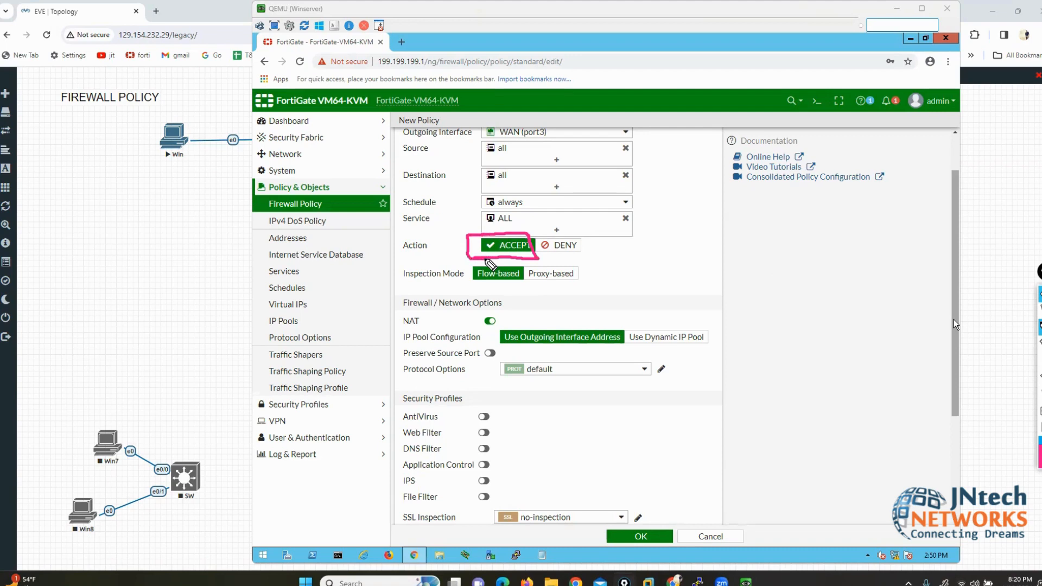
{"action": "mouse_move", "coordinate": [593, 261]}
{"action": "left_mouse_down"}
{"action": "mouse_move", "coordinate": [385, 266]}
{"action": "mouse_move", "coordinate": [375, 507]}
{"action": "mouse_move", "coordinate": [602, 559]}
{"action": "mouse_move", "coordinate": [727, 498]}
{"action": "mouse_move", "coordinate": [674, 315]}
{"action": "mouse_move", "coordinate": [588, 263]}
{"action": "left_mouse_up"}
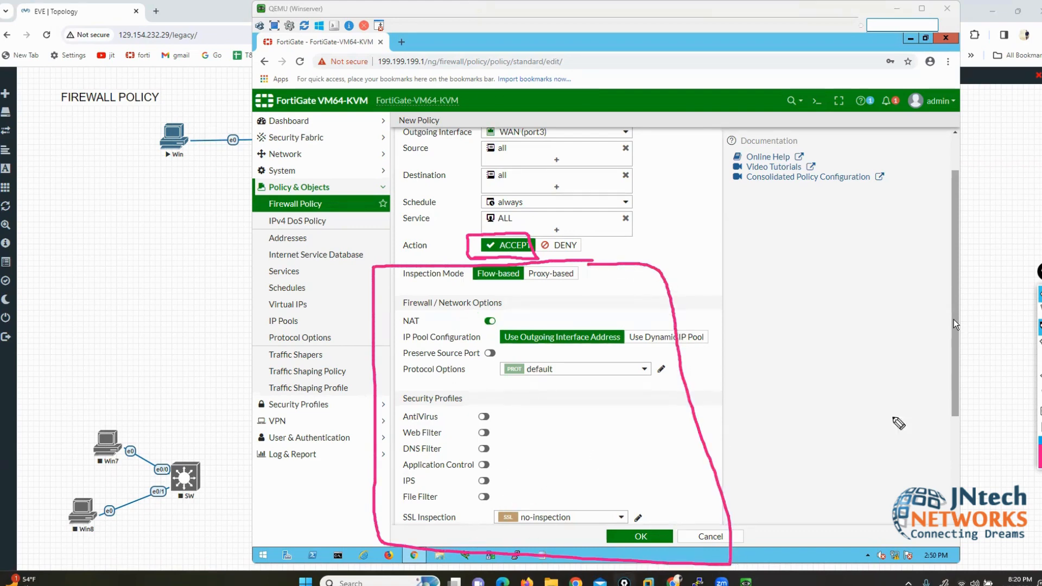
{"action": "left_click", "coordinate": [1040, 393]}
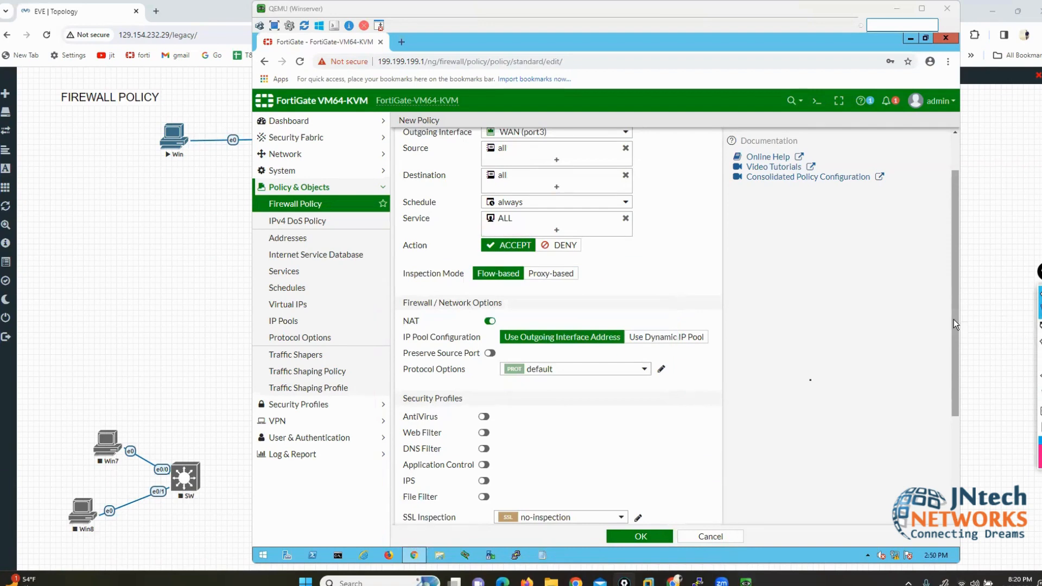
{"action": "scroll", "coordinate": [781, 348], "scroll_direction": "up", "scroll_amount": 1}
{"action": "left_click", "coordinate": [564, 301]}
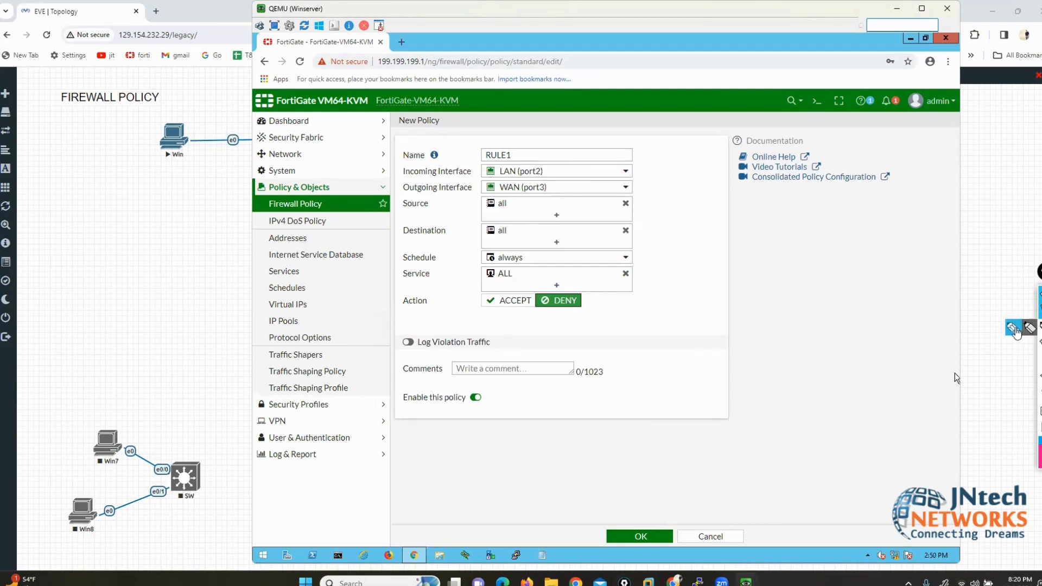
{"action": "mouse_move", "coordinate": [631, 372]}
{"action": "left_mouse_down"}
{"action": "mouse_move", "coordinate": [594, 331]}
{"action": "mouse_move", "coordinate": [393, 383]}
{"action": "mouse_move", "coordinate": [496, 585]}
{"action": "mouse_move", "coordinate": [685, 353]}
{"action": "mouse_move", "coordinate": [586, 352]}
{"action": "left_mouse_up"}
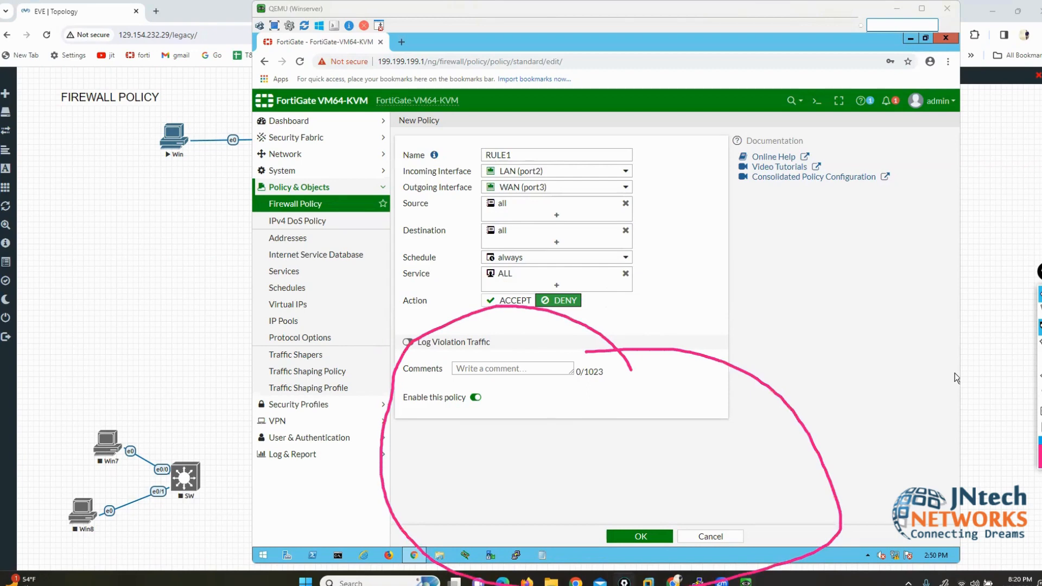
{"action": "left_click", "coordinate": [1040, 391]}
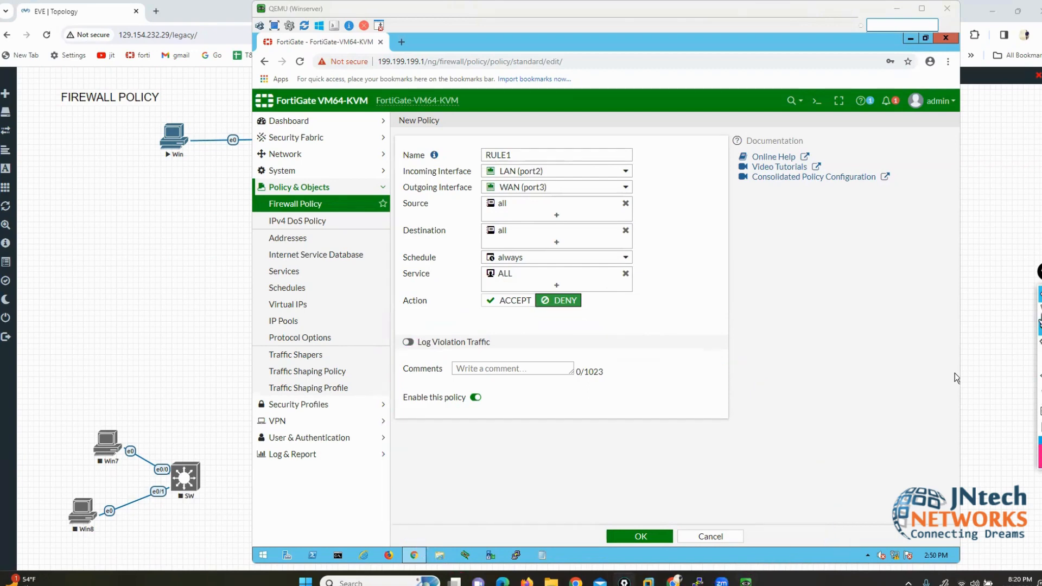
{"action": "left_click", "coordinate": [499, 302]}
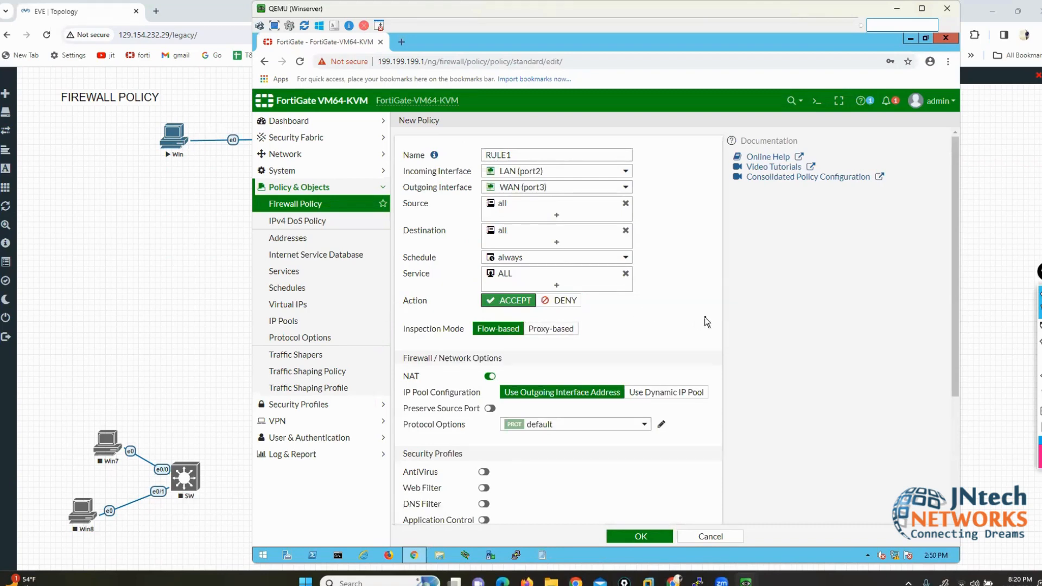
{"action": "scroll", "coordinate": [704, 317], "scroll_direction": "down", "scroll_amount": 1}
{"action": "scroll", "coordinate": [704, 317], "scroll_direction": "up", "scroll_amount": 1}
{"action": "left_click", "coordinate": [1013, 329]}
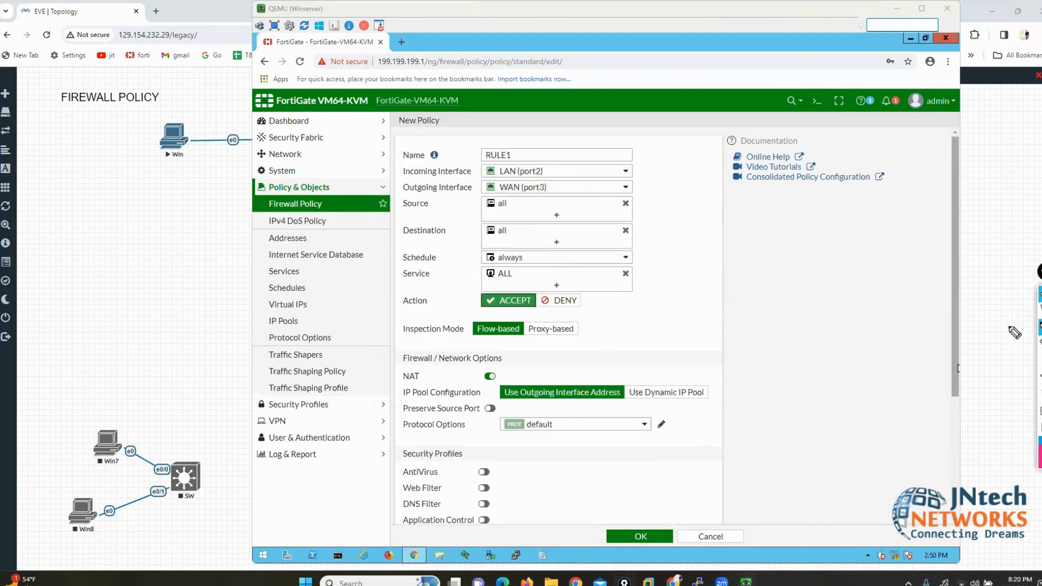
{"action": "left_click_drag", "start_coordinate": [433, 342], "coordinate": [455, 340]}
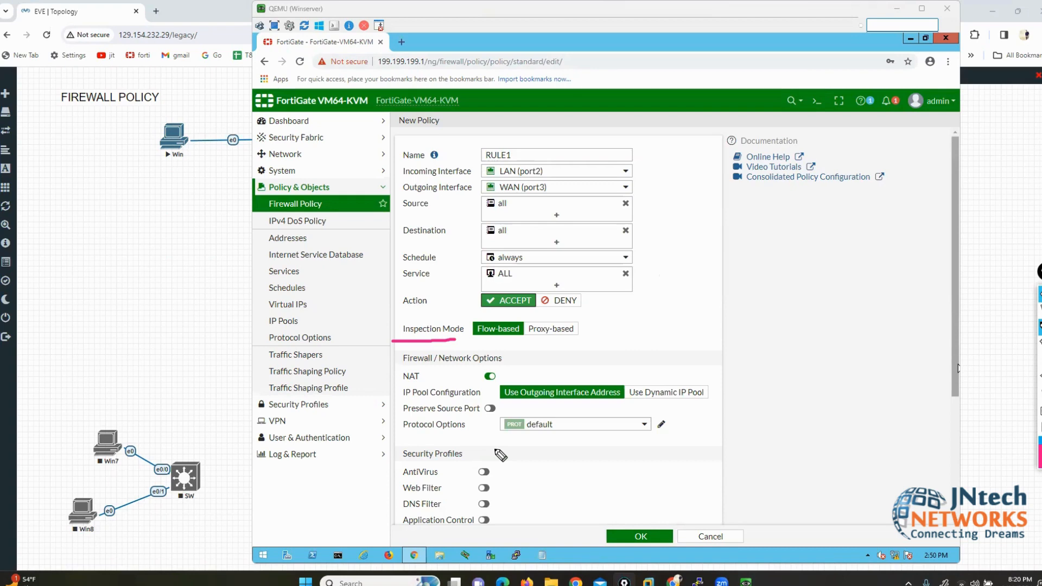
{"action": "mouse_move", "coordinate": [337, 291]}
{"action": "left_mouse_down"}
{"action": "mouse_move", "coordinate": [460, 283]}
{"action": "mouse_move", "coordinate": [500, 318]}
{"action": "mouse_move", "coordinate": [470, 320]}
{"action": "left_mouse_up"}
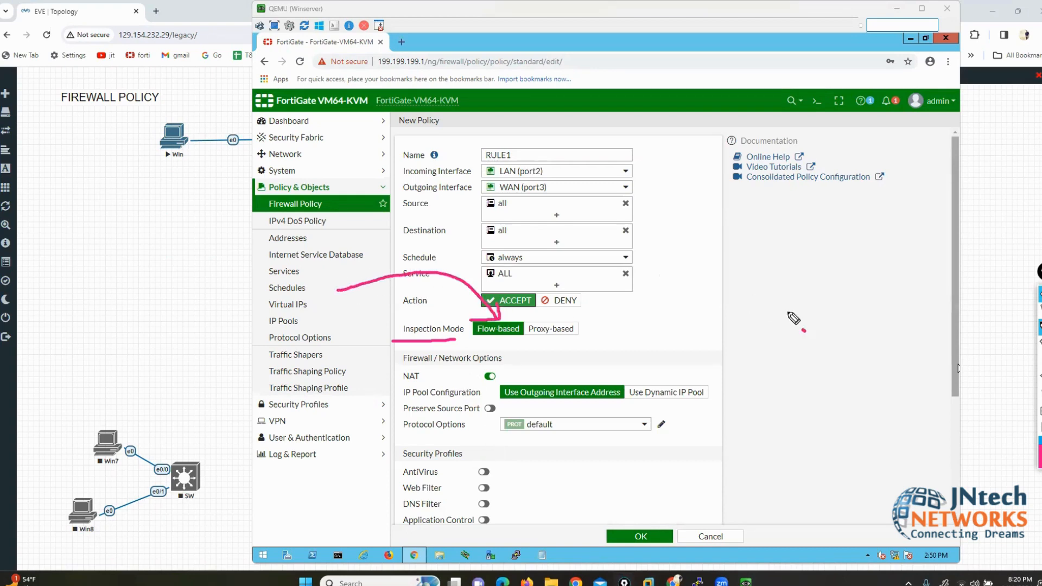
{"action": "mouse_move", "coordinate": [804, 330]}
{"action": "left_mouse_down"}
{"action": "mouse_move", "coordinate": [604, 261]}
{"action": "mouse_move", "coordinate": [561, 325]}
{"action": "left_mouse_up"}
{"action": "mouse_move", "coordinate": [550, 305]}
{"action": "left_mouse_down"}
{"action": "mouse_move", "coordinate": [562, 326]}
{"action": "mouse_move", "coordinate": [607, 301]}
{"action": "left_mouse_up"}
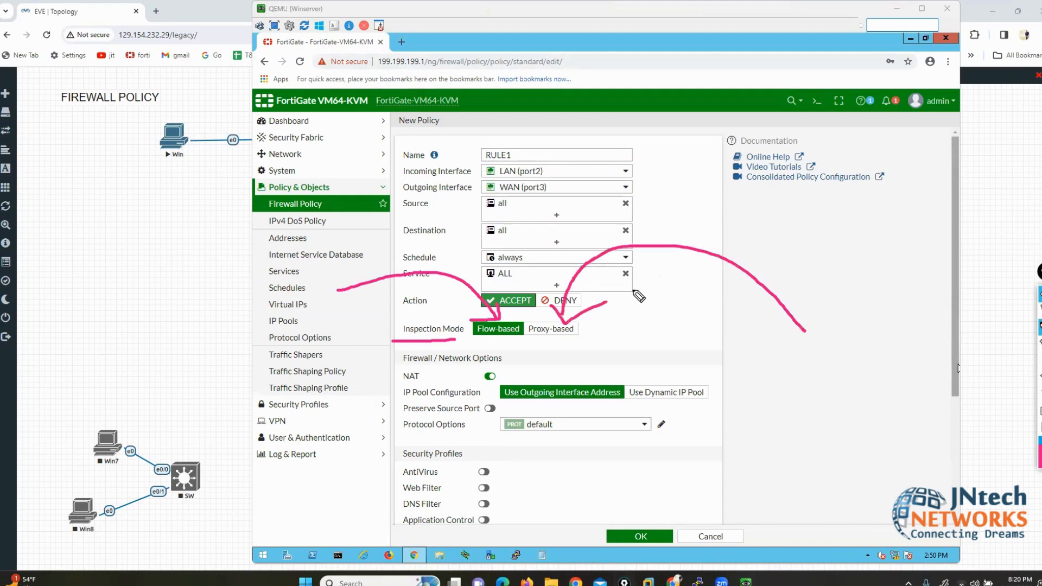
{"action": "left_click", "coordinate": [1039, 311]}
{"action": "left_click", "coordinate": [1039, 410]}
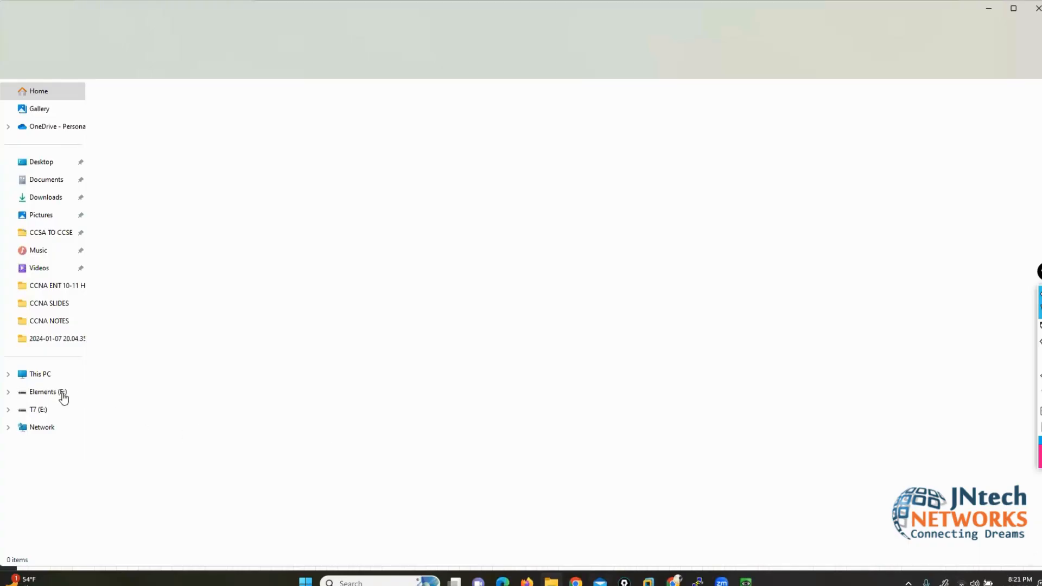
Step: Open 'Fortinet firewall DAY 1' from D:\Fortinet Firewall via This PC
{"action": "left_click", "coordinate": [39, 377]}
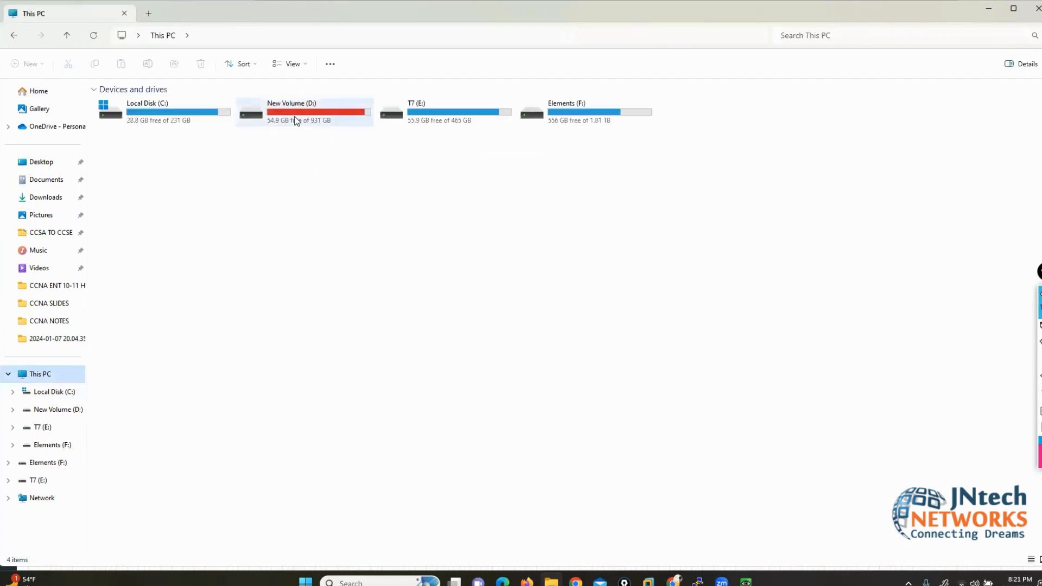
{"action": "left_click", "coordinate": [296, 120]}
{"action": "double_click", "coordinate": [296, 121]}
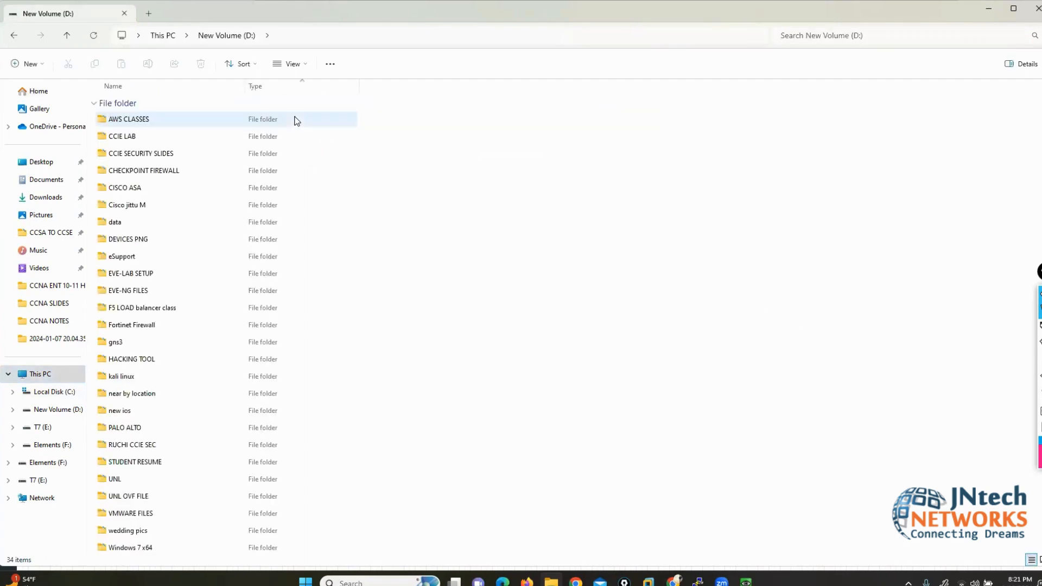
{"action": "key", "text": "Down"}
{"action": "key", "text": "Down"}
{"action": "key", "text": "Down"}
{"action": "key", "text": "Down"}
{"action": "key", "text": "Down"}
{"action": "key", "text": "Down"}
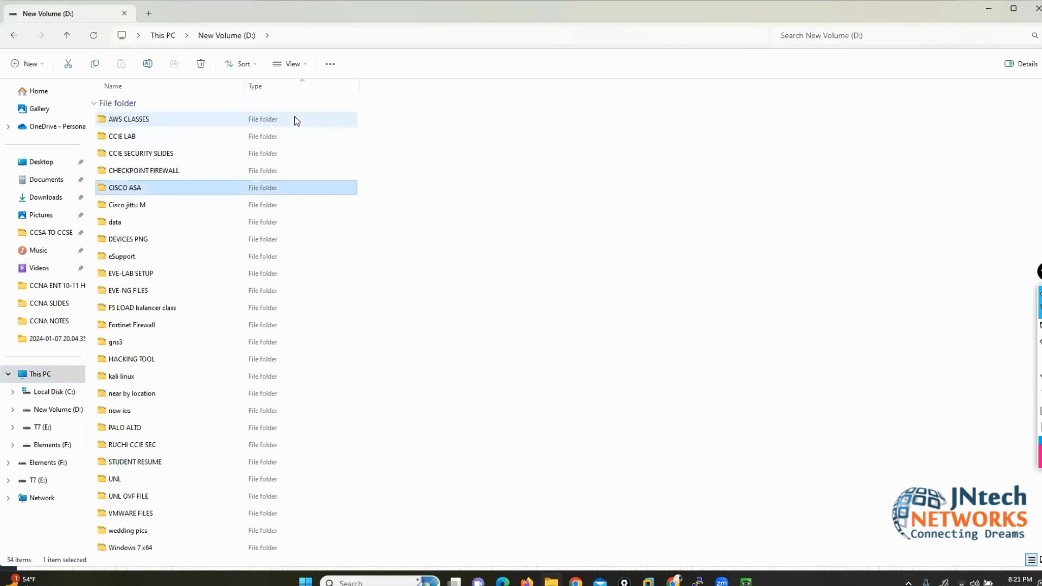
{"action": "key", "text": "Down"}
{"action": "key", "text": "Down"}
{"action": "key", "text": "Down"}
{"action": "key", "text": "Down"}
{"action": "key", "text": "Down"}
{"action": "key", "text": "Down"}
{"action": "key", "text": "Down"}
{"action": "key", "text": "Down"}
{"action": "key", "text": "Up"}
{"action": "key", "text": "Up"}
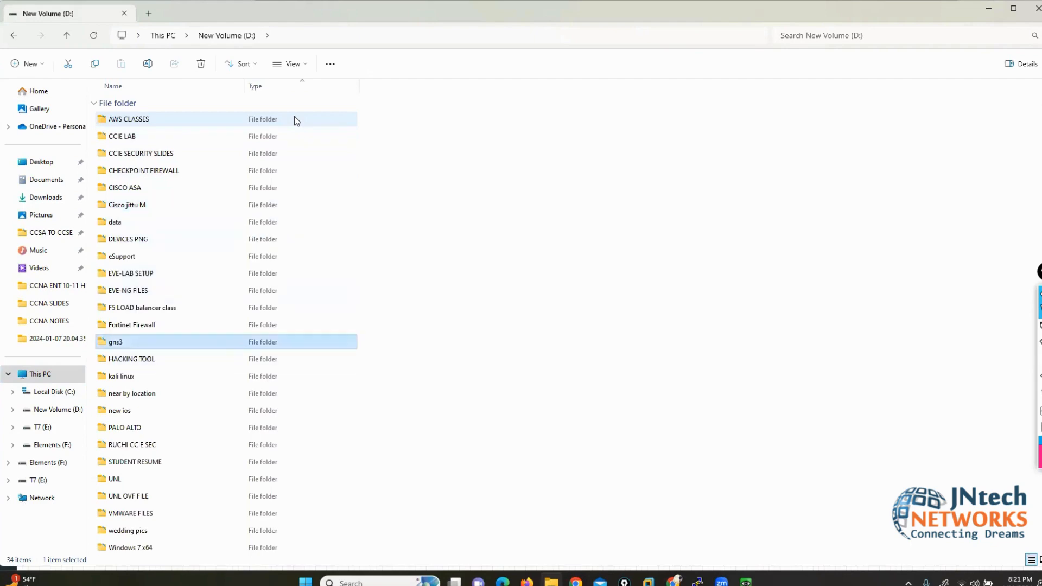
{"action": "key", "text": "Return"}
{"action": "key", "text": "Down"}
{"action": "key", "text": "Down"}
{"action": "key", "text": "Down"}
{"action": "key", "text": "Down"}
{"action": "key", "text": "Down"}
{"action": "key", "text": "Down"}
{"action": "key", "text": "Down"}
{"action": "key", "text": "Down"}
{"action": "key", "text": "Down"}
{"action": "key", "text": "Down"}
{"action": "key", "text": "Down"}
{"action": "key", "text": "Down"}
{"action": "key", "text": "Down"}
{"action": "key", "text": "Down"}
{"action": "key", "text": "Down"}
{"action": "key", "text": "Down"}
{"action": "key", "text": "Down"}
{"action": "key", "text": "Down"}
{"action": "key", "text": "Down"}
{"action": "key", "text": "Down"}
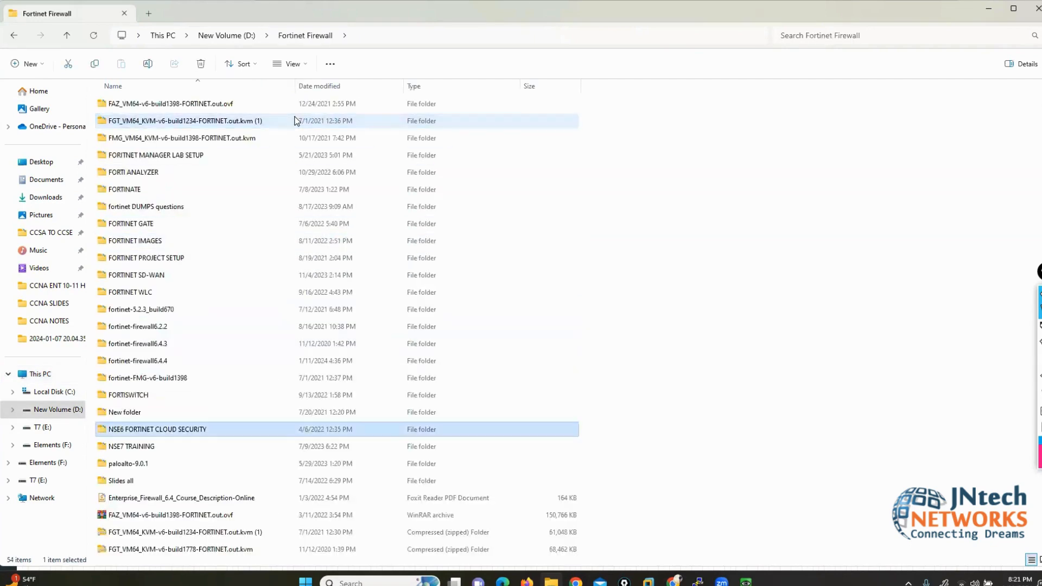
{"action": "key", "text": "Down"}
{"action": "key", "text": "Down"}
{"action": "key", "text": "Down"}
{"action": "key", "text": "Down"}
{"action": "key", "text": "Down"}
{"action": "key", "text": "Down"}
{"action": "key", "text": "Down"}
{"action": "key", "text": "Up"}
{"action": "key", "text": "Up"}
{"action": "key", "text": "Up"}
{"action": "key", "text": "Up"}
{"action": "key", "text": "Up"}
{"action": "key", "text": "Up"}
{"action": "key", "text": "Up"}
{"action": "key", "text": "Up"}
{"action": "key", "text": "Up"}
{"action": "key", "text": "Up"}
{"action": "key", "text": "Up"}
{"action": "key", "text": "Up"}
{"action": "key", "text": "Up"}
{"action": "key", "text": "Up"}
{"action": "key", "text": "Up"}
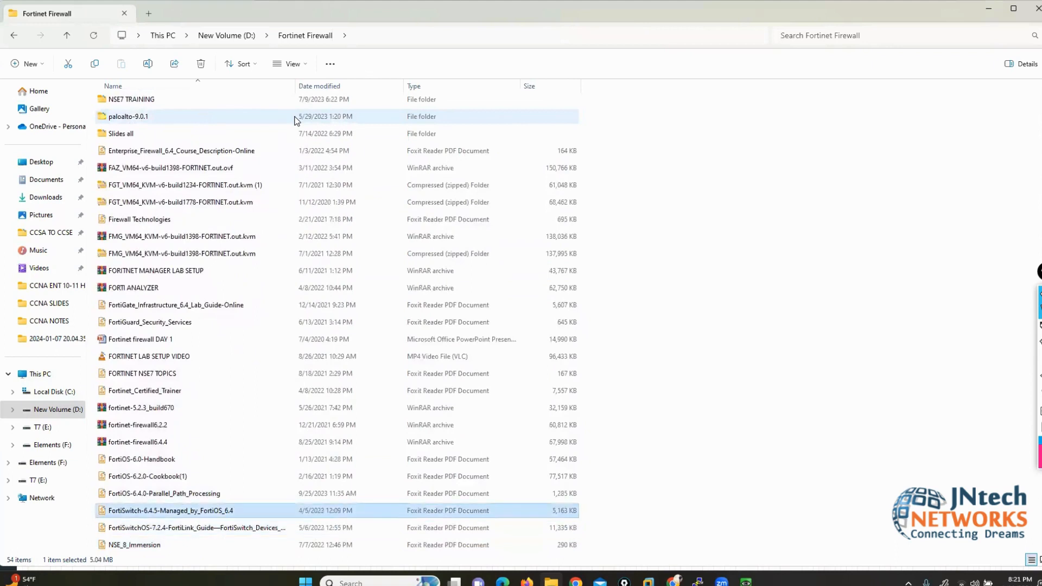
{"action": "key", "text": "Down"}
{"action": "key", "text": "Down"}
{"action": "key", "text": "Down"}
{"action": "key", "text": "Return"}
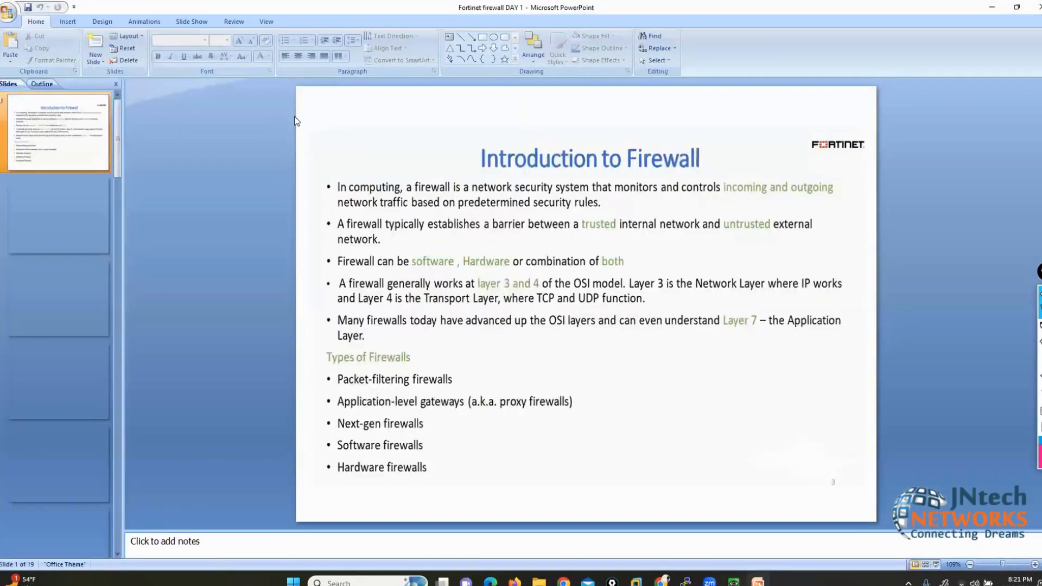
Step: Go to slide 16, 'Compression Between Flow & Proxy Mode', and start the slide show
{"action": "scroll", "coordinate": [295, 120], "scroll_direction": "down", "scroll_amount": 3}
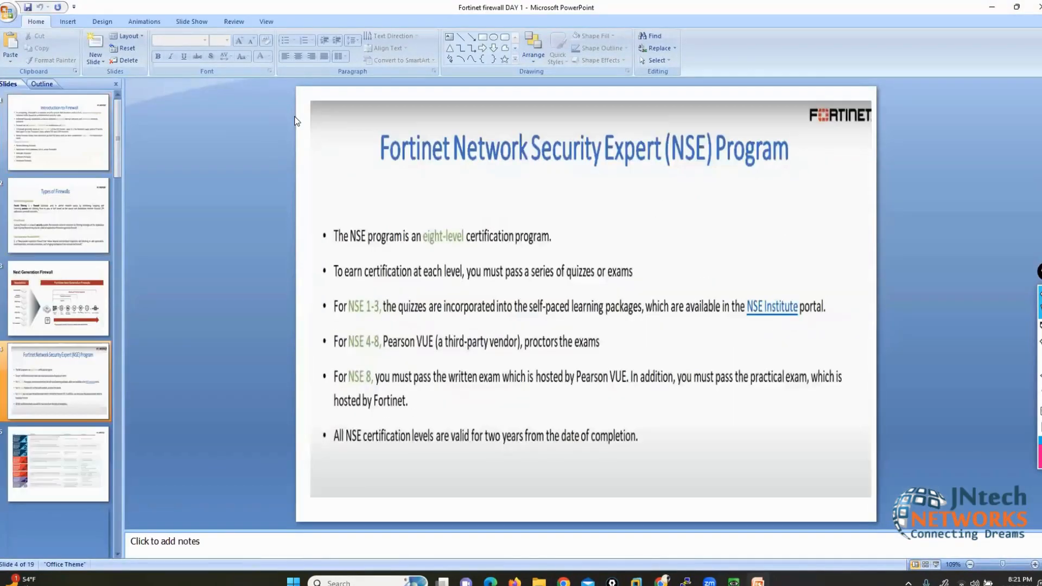
{"action": "scroll", "coordinate": [295, 120], "scroll_direction": "down", "scroll_amount": 1}
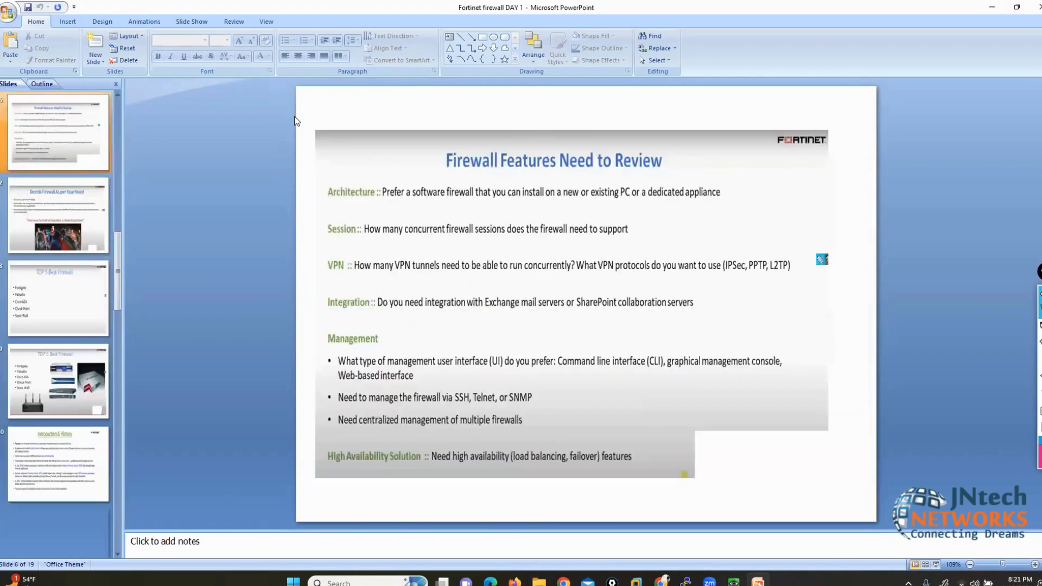
{"action": "scroll", "coordinate": [295, 121], "scroll_direction": "down", "scroll_amount": 1}
{"action": "scroll", "coordinate": [294, 121], "scroll_direction": "down", "scroll_amount": 13}
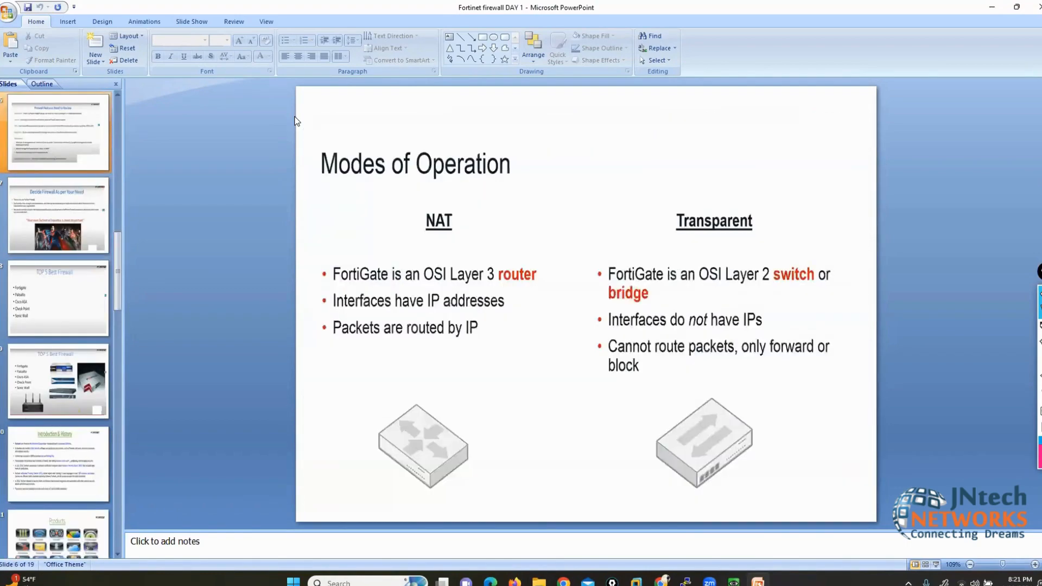
{"action": "scroll", "coordinate": [295, 121], "scroll_direction": "up", "scroll_amount": 3}
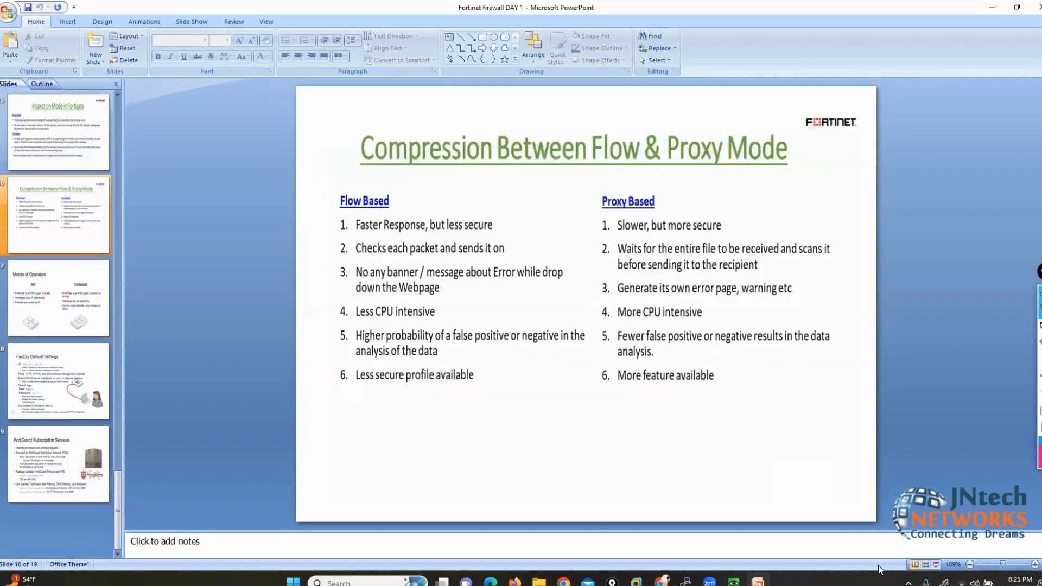
{"action": "left_click", "coordinate": [936, 565]}
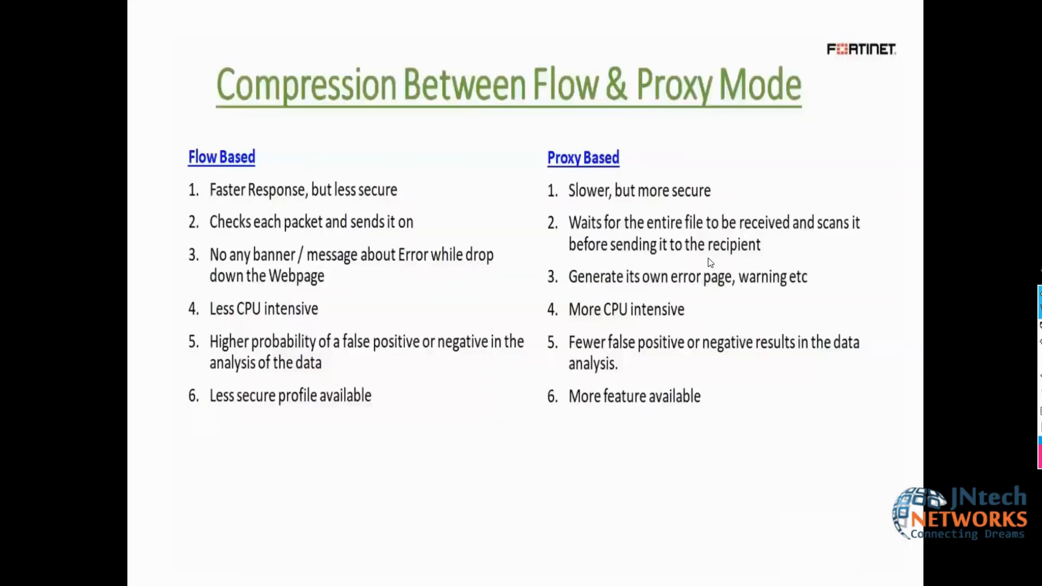
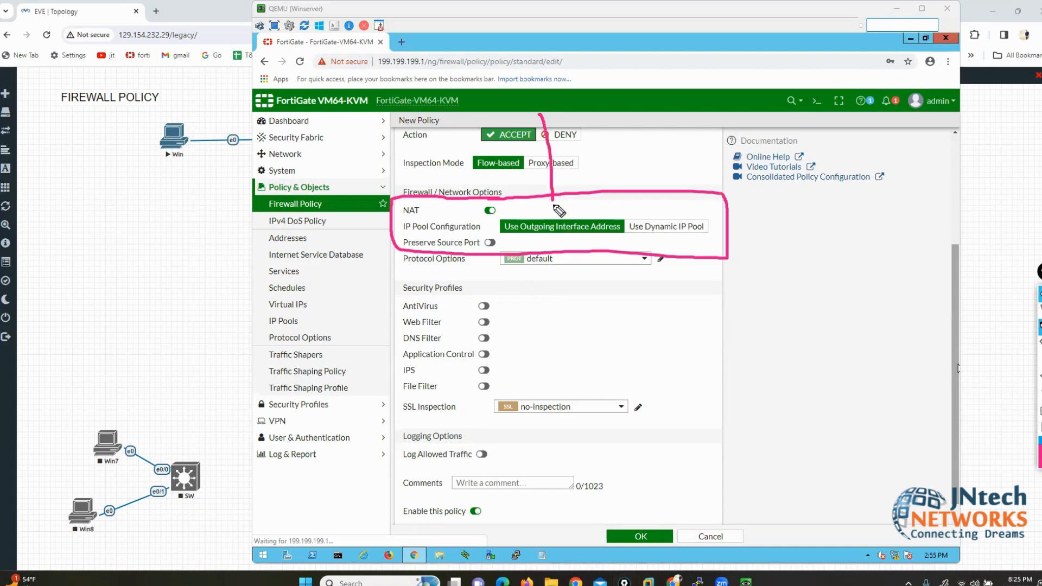
{"action": "mouse_move", "coordinate": [674, 113]}
{"action": "left_mouse_down"}
{"action": "mouse_move", "coordinate": [671, 216]}
{"action": "mouse_move", "coordinate": [684, 206]}
{"action": "left_mouse_up"}
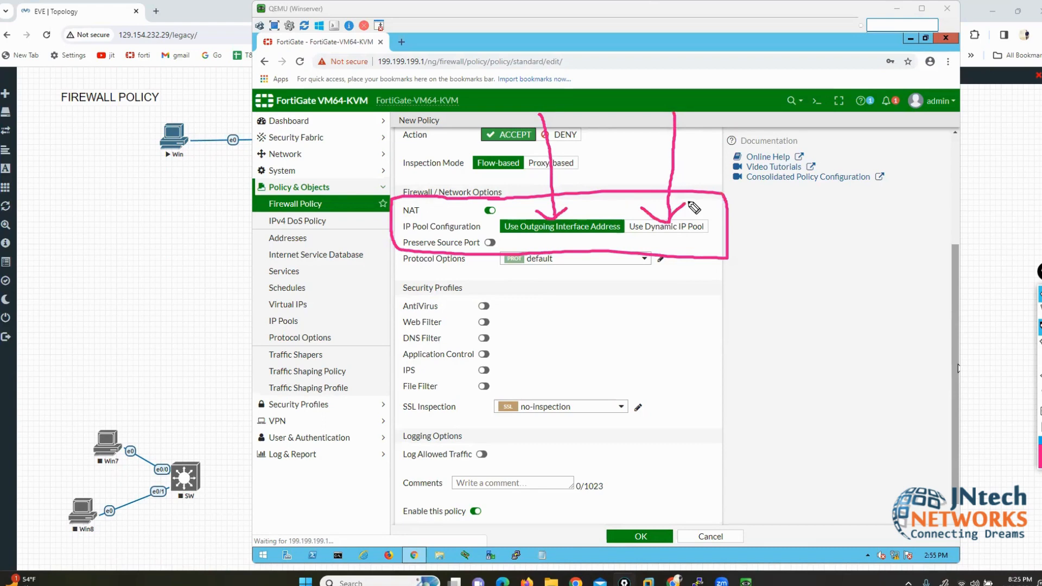
{"action": "left_click", "coordinate": [1040, 392]}
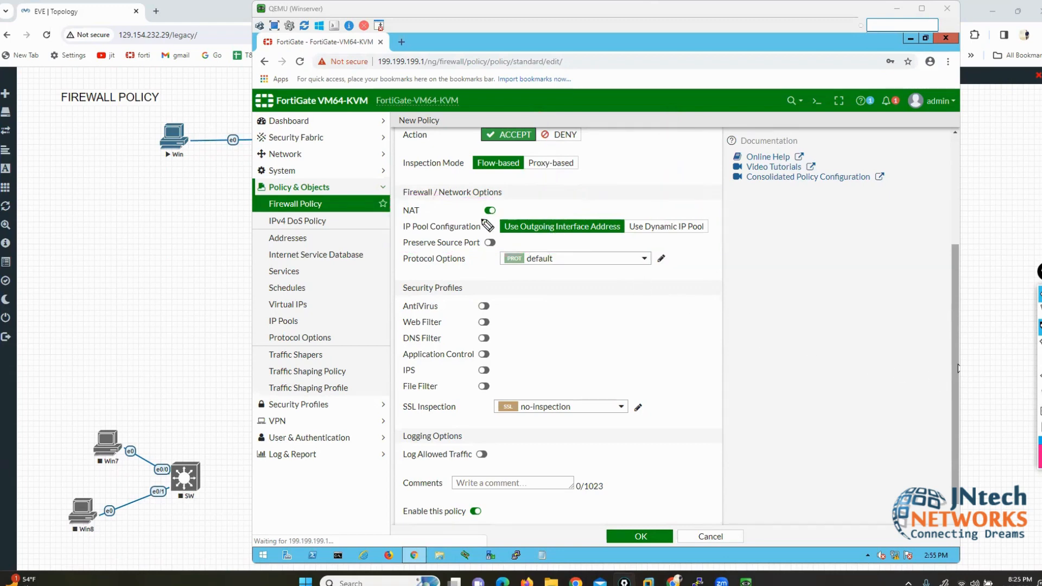
{"action": "left_click_drag", "start_coordinate": [479, 220], "coordinate": [493, 221]}
{"action": "left_click", "coordinate": [1039, 394]}
{"action": "left_click_drag", "start_coordinate": [478, 140], "coordinate": [517, 140]}
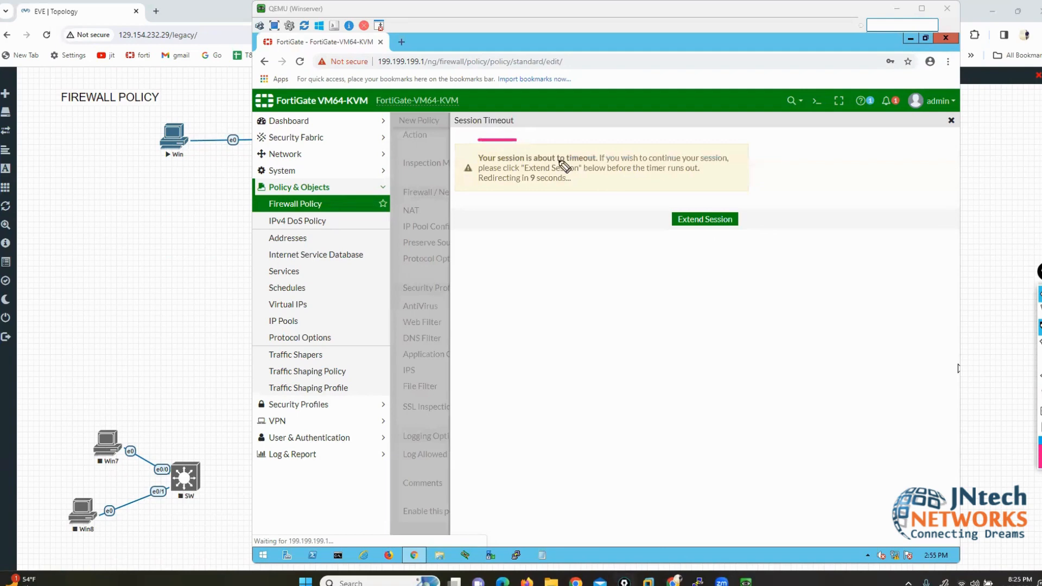
{"action": "left_click", "coordinate": [704, 219]}
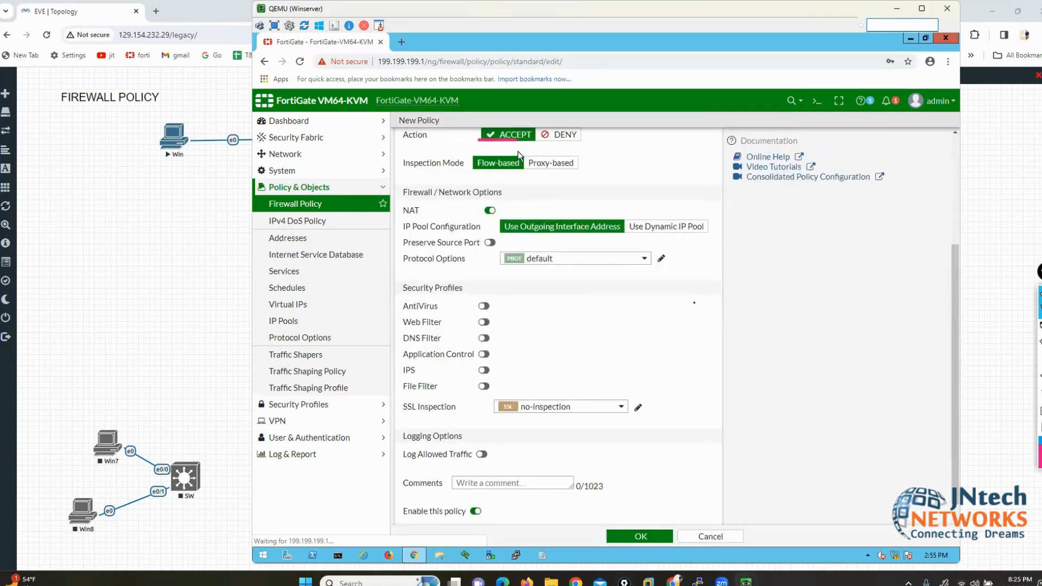
{"action": "left_click", "coordinate": [1018, 330]}
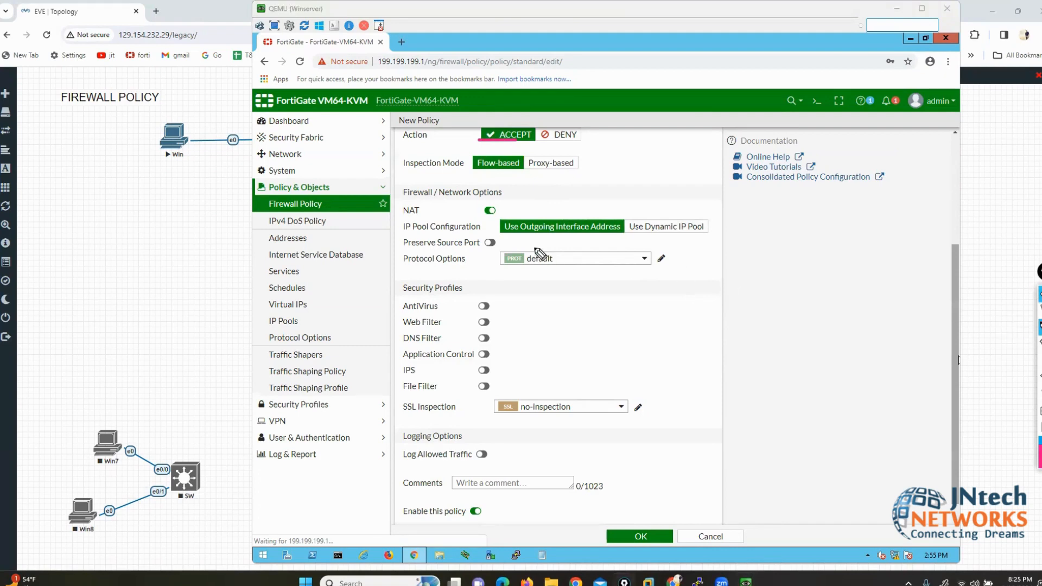
{"action": "mouse_move", "coordinate": [467, 273]}
{"action": "left_mouse_down"}
{"action": "mouse_move", "coordinate": [391, 277]}
{"action": "mouse_move", "coordinate": [386, 289]}
{"action": "mouse_move", "coordinate": [477, 297]}
{"action": "mouse_move", "coordinate": [475, 274]}
{"action": "mouse_move", "coordinate": [434, 270]}
{"action": "left_mouse_up"}
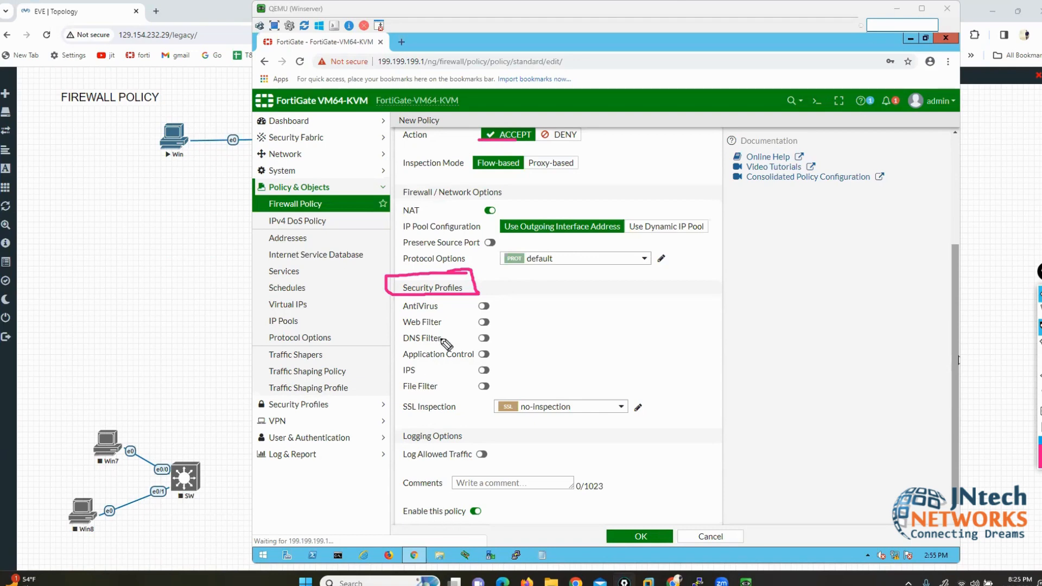
{"action": "left_click_drag", "start_coordinate": [441, 307], "coordinate": [474, 350]}
{"action": "left_click", "coordinate": [463, 315]}
{"action": "left_click_drag", "start_coordinate": [437, 386], "coordinate": [450, 386]}
{"action": "left_click", "coordinate": [1039, 391]}
{"action": "left_click", "coordinate": [1038, 311]}
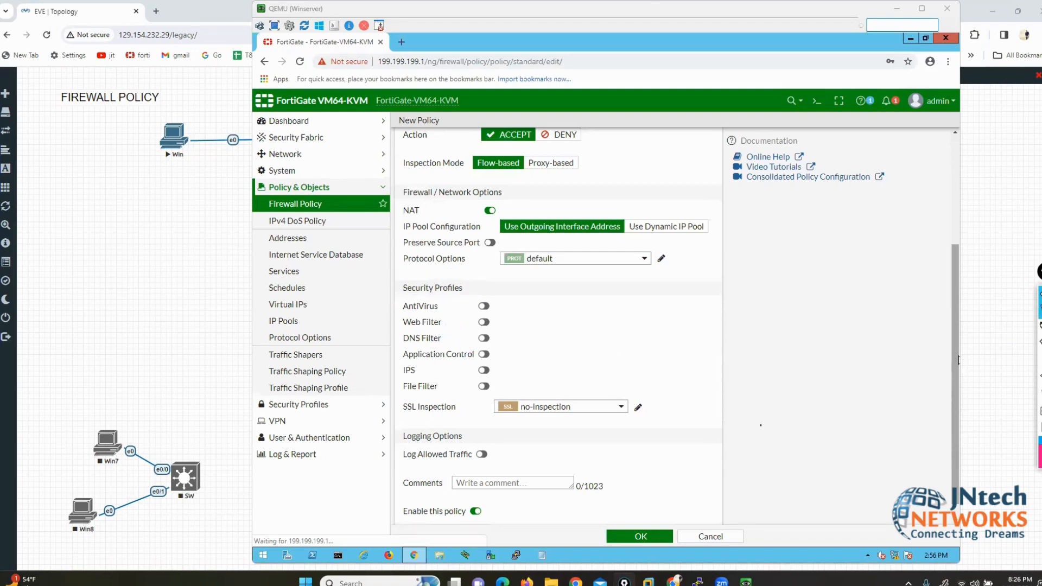
{"action": "scroll", "coordinate": [616, 233], "scroll_direction": "down", "scroll_amount": 1}
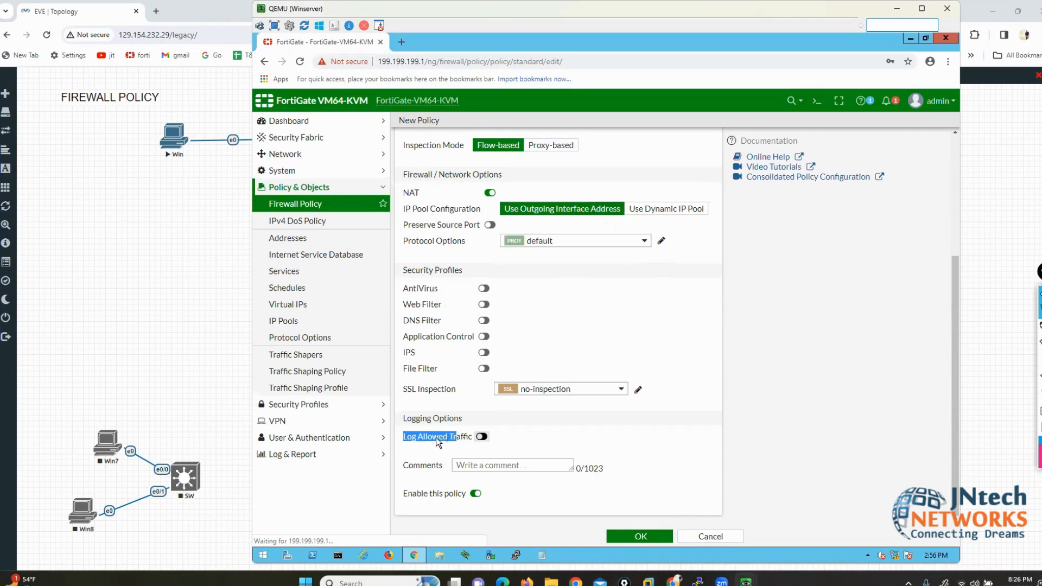
Step: Turn on Log Allowed Traffic and mark its Security Events and All Sessions choices
{"action": "left_click", "coordinate": [482, 437]}
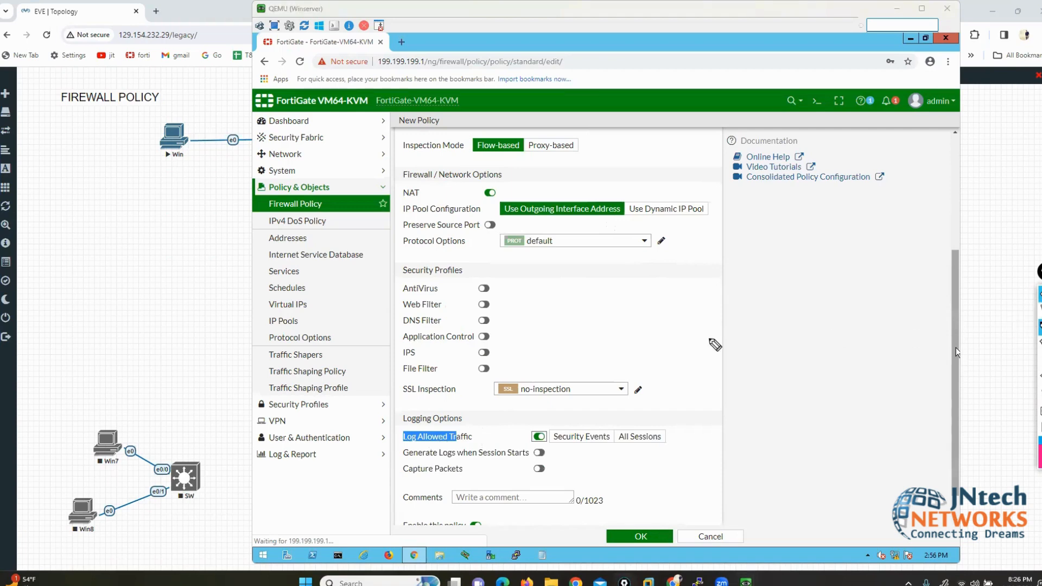
{"action": "left_click_drag", "start_coordinate": [586, 343], "coordinate": [593, 428]}
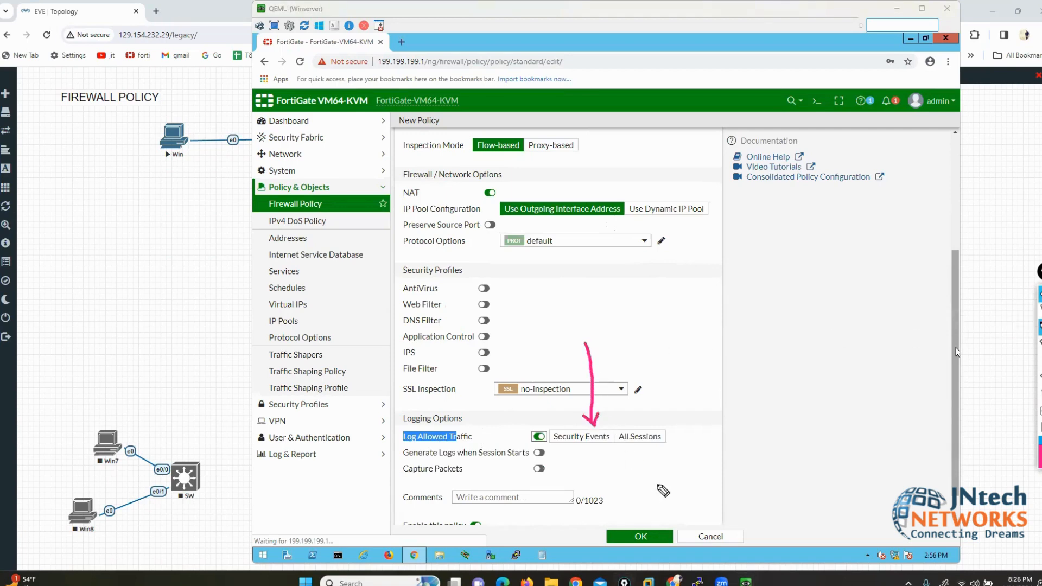
{"action": "mouse_move", "coordinate": [697, 342]}
{"action": "left_mouse_down"}
{"action": "mouse_move", "coordinate": [651, 390]}
{"action": "mouse_move", "coordinate": [642, 421]}
{"action": "left_mouse_up"}
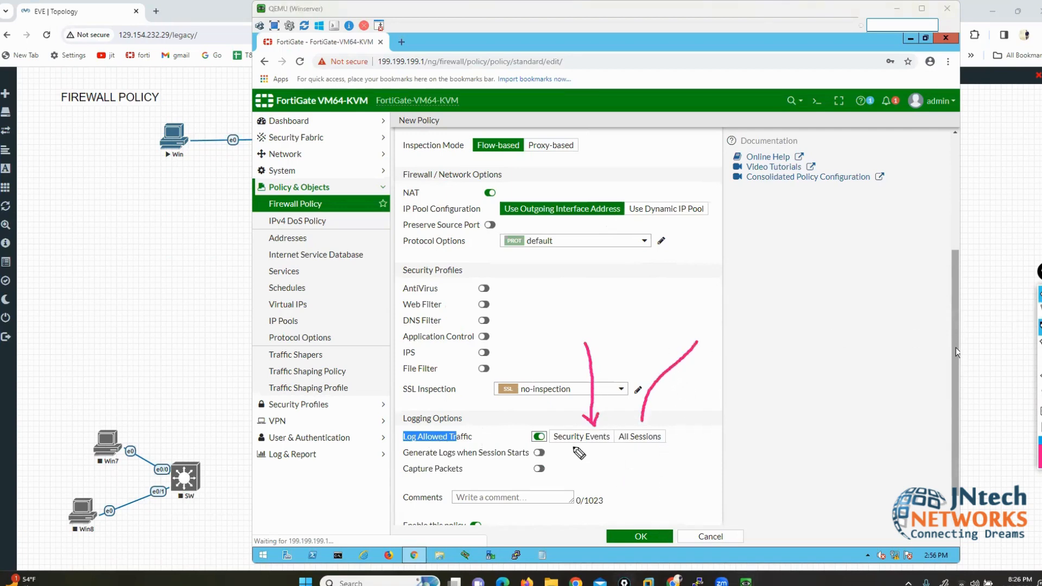
{"action": "left_click_drag", "start_coordinate": [550, 446], "coordinate": [607, 444]}
{"action": "left_click_drag", "start_coordinate": [457, 262], "coordinate": [469, 279]}
{"action": "mouse_move", "coordinate": [408, 260]}
{"action": "left_mouse_down"}
{"action": "mouse_move", "coordinate": [392, 260]}
{"action": "mouse_move", "coordinate": [402, 286]}
{"action": "left_mouse_up"}
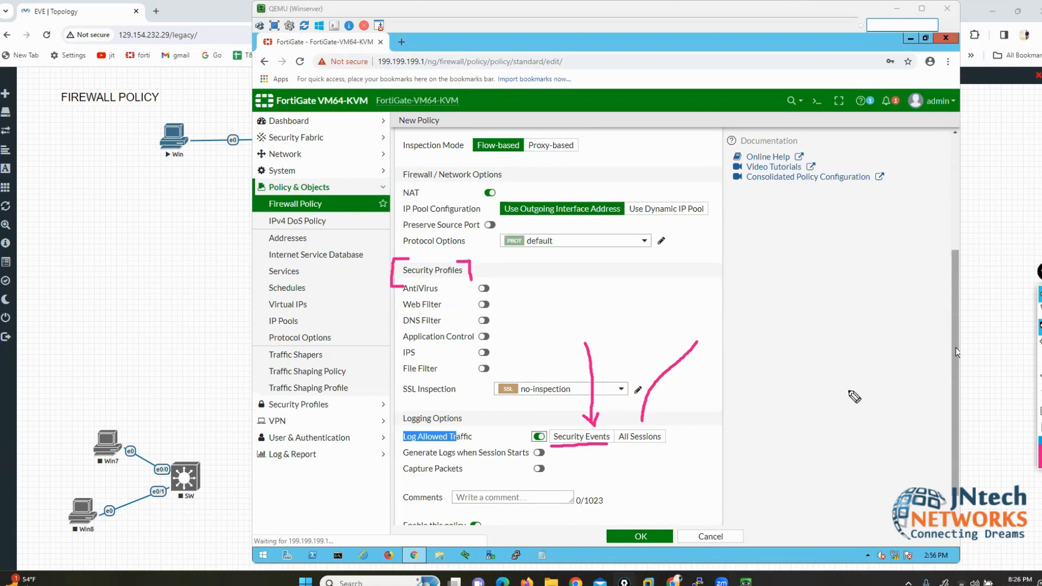
Step: Clear the annotations and set allowed-traffic logging to All Sessions
{"action": "left_click", "coordinate": [1039, 394]}
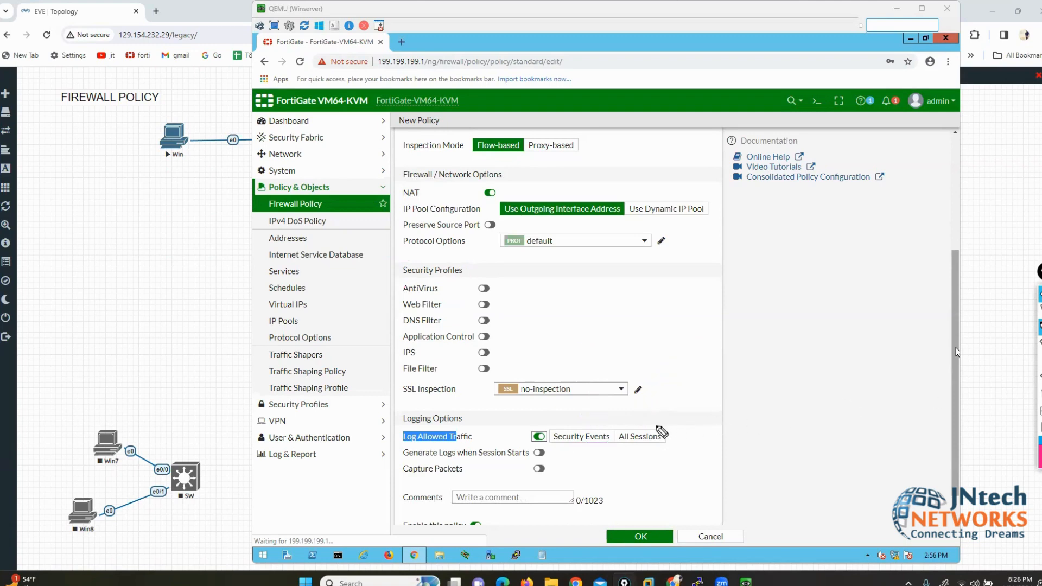
{"action": "mouse_move", "coordinate": [658, 423]}
{"action": "left_mouse_down"}
{"action": "mouse_move", "coordinate": [675, 447]}
{"action": "mouse_move", "coordinate": [616, 442]}
{"action": "mouse_move", "coordinate": [629, 450]}
{"action": "left_mouse_up"}
{"action": "left_click", "coordinate": [1040, 395]}
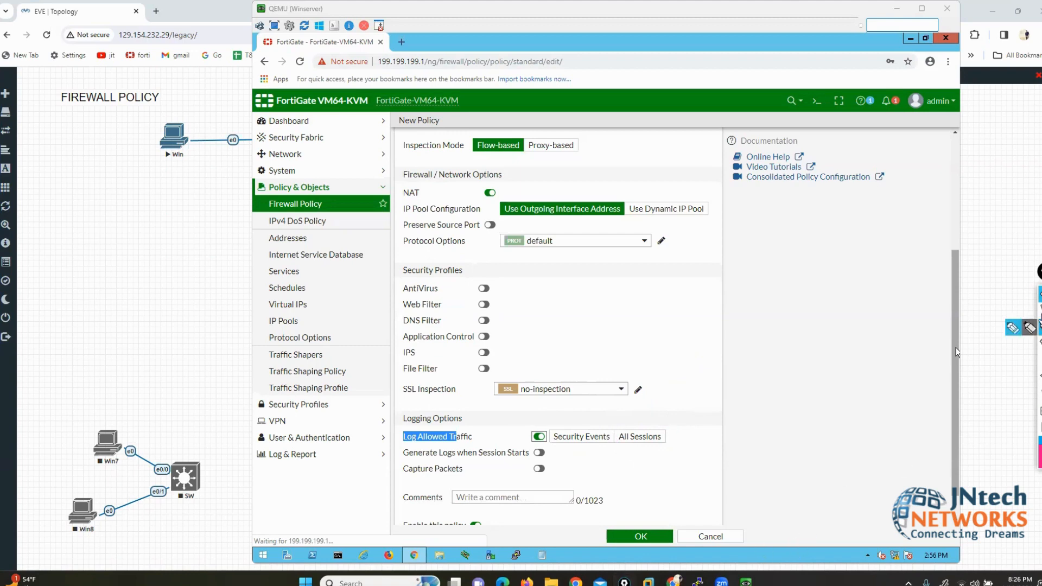
{"action": "left_click", "coordinate": [1040, 311]}
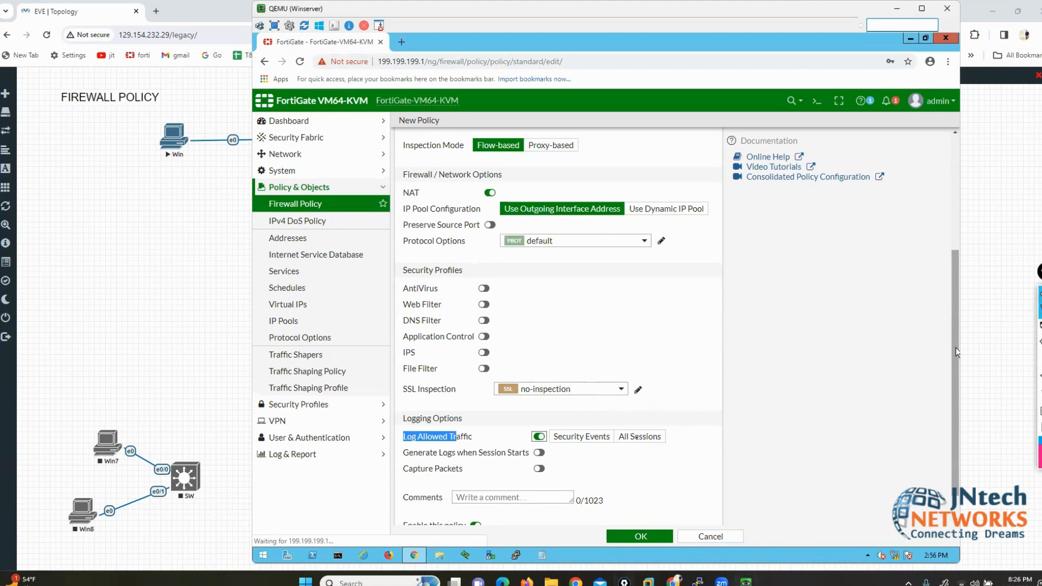
{"action": "left_click", "coordinate": [638, 440]}
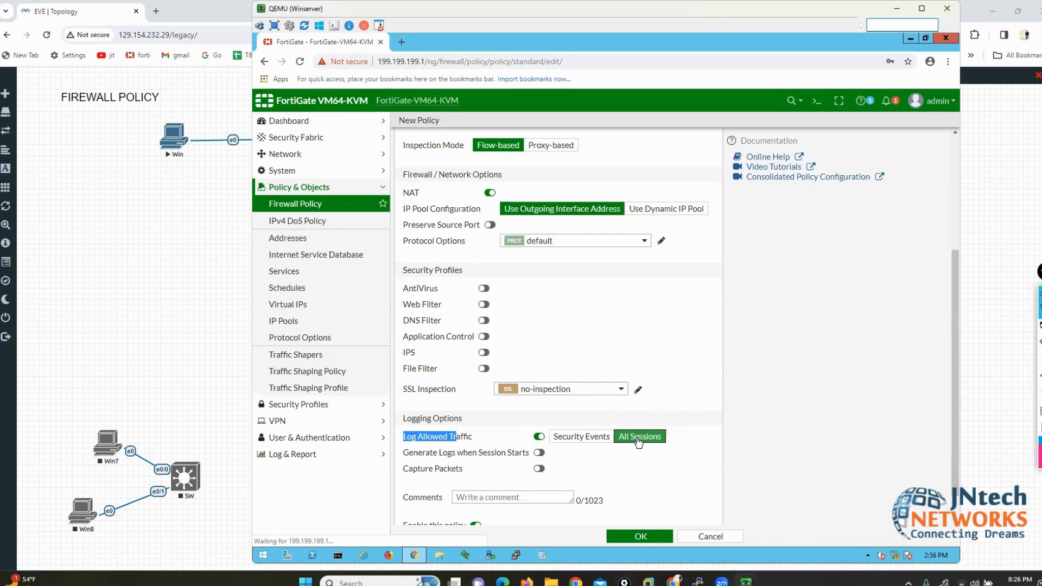
Step: Save the new policy and zoom the policy list out to 90%
{"action": "left_click", "coordinate": [635, 536]}
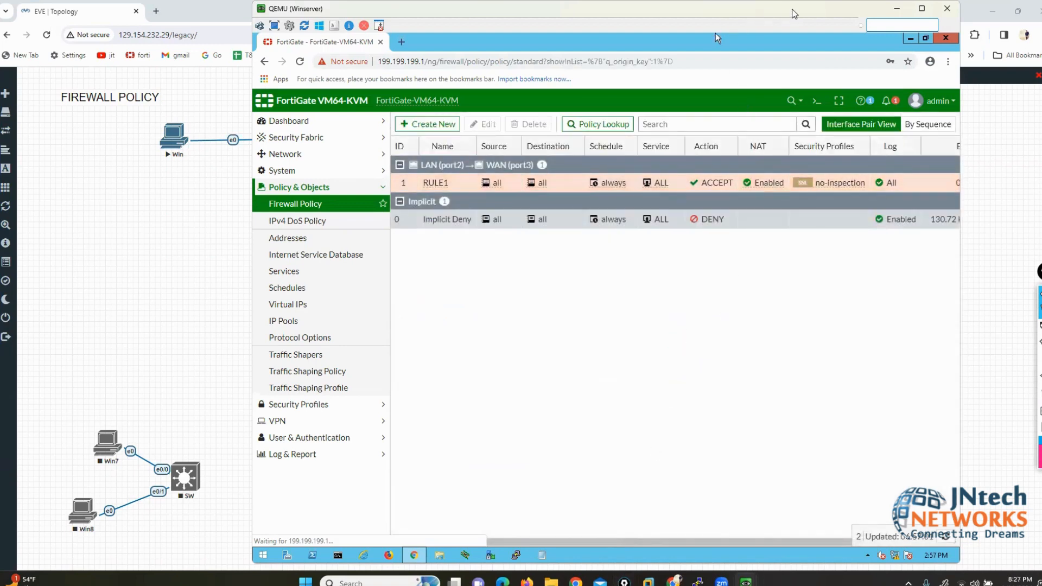
{"action": "left_click_drag", "start_coordinate": [788, 12], "coordinate": [718, 12]}
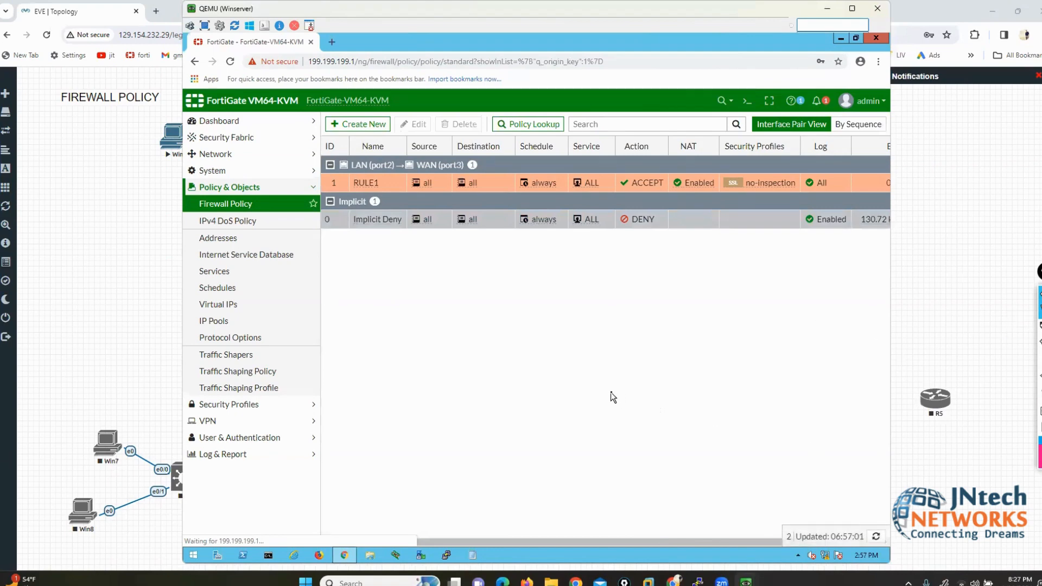
{"action": "key", "text": "ctrl+minus"}
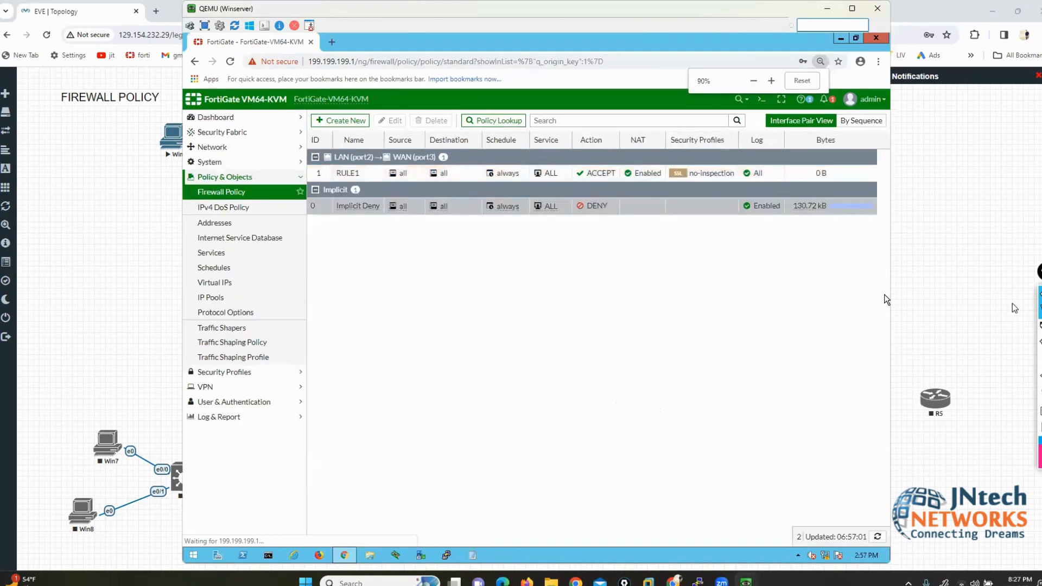
Step: Highlight RULE1's LAN-to-WAN interfaces, destination, schedule, service ALL and ACCEPT action
{"action": "left_click", "coordinate": [1010, 329]}
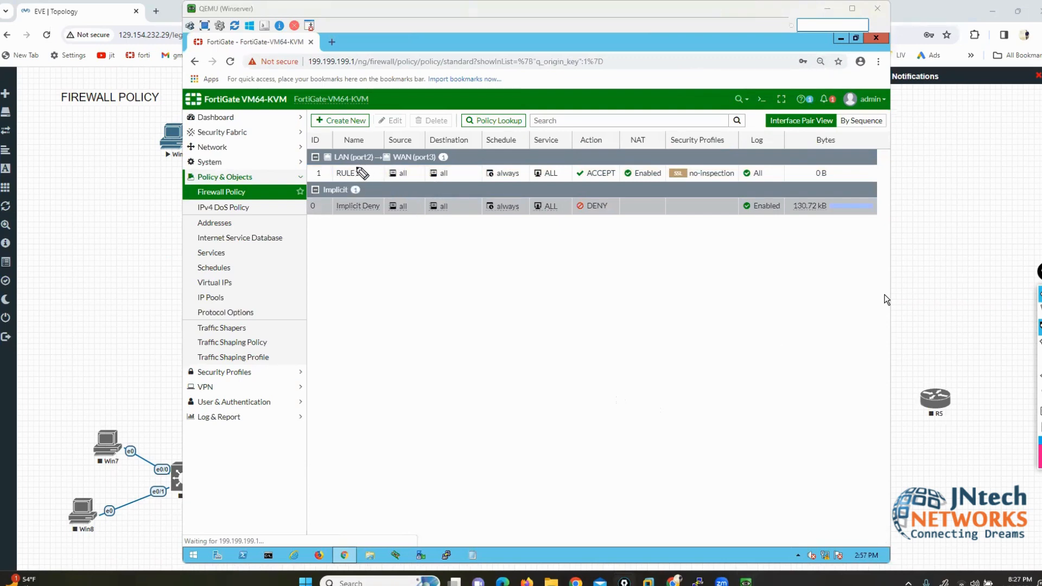
{"action": "mouse_move", "coordinate": [353, 166]}
{"action": "left_mouse_down"}
{"action": "mouse_move", "coordinate": [366, 174]}
{"action": "mouse_move", "coordinate": [330, 171]}
{"action": "mouse_move", "coordinate": [334, 188]}
{"action": "left_mouse_up"}
{"action": "mouse_move", "coordinate": [355, 152]}
{"action": "left_mouse_down"}
{"action": "mouse_move", "coordinate": [419, 153]}
{"action": "mouse_move", "coordinate": [380, 170]}
{"action": "mouse_move", "coordinate": [458, 138]}
{"action": "left_mouse_up"}
{"action": "mouse_move", "coordinate": [431, 186]}
{"action": "left_mouse_down"}
{"action": "mouse_move", "coordinate": [473, 143]}
{"action": "mouse_move", "coordinate": [513, 136]}
{"action": "mouse_move", "coordinate": [482, 174]}
{"action": "mouse_move", "coordinate": [525, 164]}
{"action": "left_mouse_up"}
{"action": "mouse_move", "coordinate": [562, 130]}
{"action": "left_mouse_down"}
{"action": "mouse_move", "coordinate": [523, 155]}
{"action": "mouse_move", "coordinate": [572, 175]}
{"action": "mouse_move", "coordinate": [556, 126]}
{"action": "left_mouse_up"}
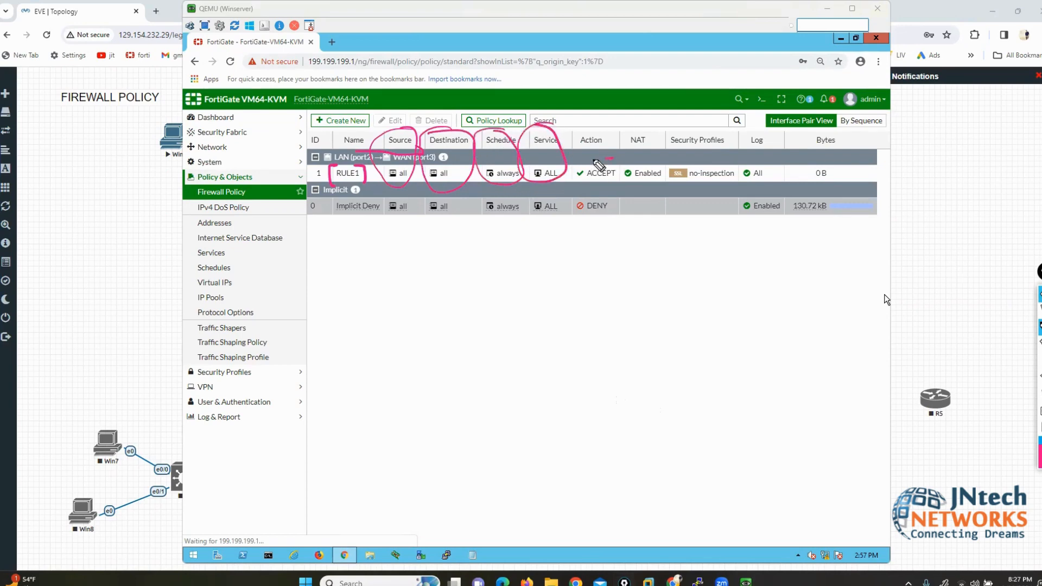
{"action": "mouse_move", "coordinate": [605, 160]}
{"action": "left_mouse_down"}
{"action": "mouse_move", "coordinate": [570, 182]}
{"action": "mouse_move", "coordinate": [614, 159]}
{"action": "left_mouse_up"}
{"action": "mouse_move", "coordinate": [325, 163]}
{"action": "left_mouse_down"}
{"action": "mouse_move", "coordinate": [279, 164]}
{"action": "mouse_move", "coordinate": [304, 190]}
{"action": "mouse_move", "coordinate": [326, 164]}
{"action": "left_mouse_up"}
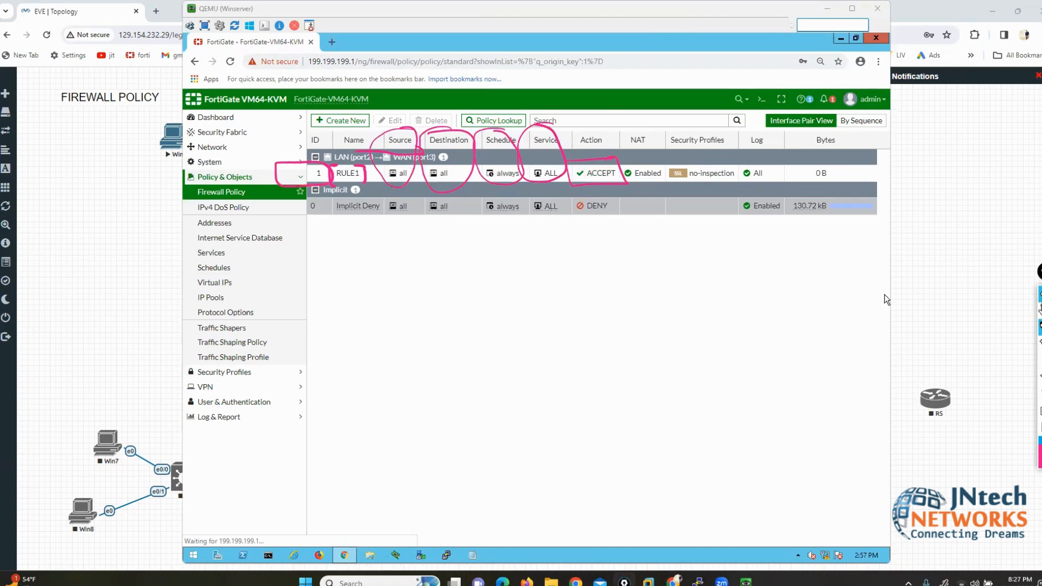
{"action": "left_click_drag", "start_coordinate": [742, 10], "coordinate": [844, 11]}
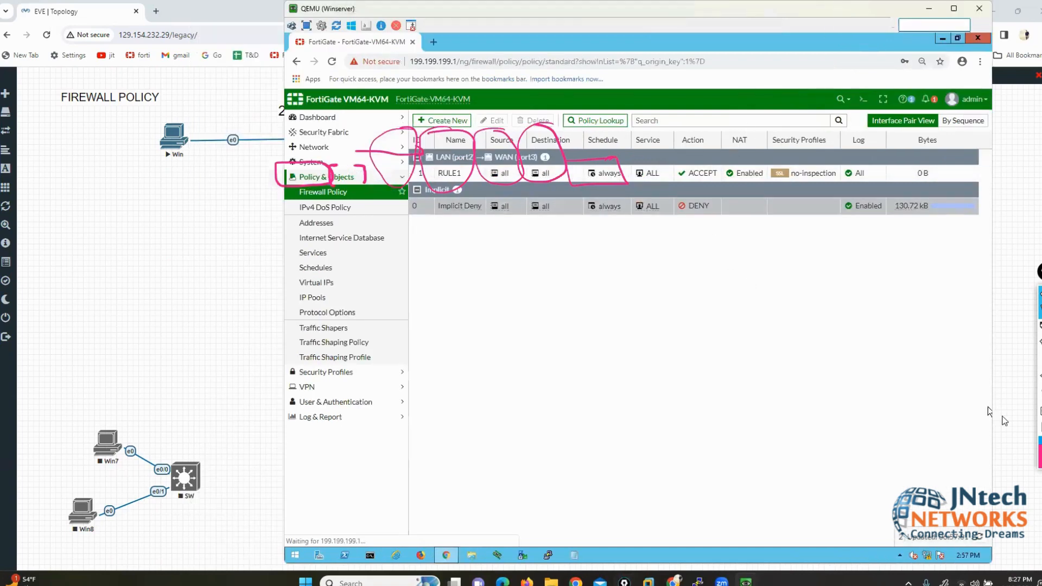
{"action": "left_click", "coordinate": [1039, 399]}
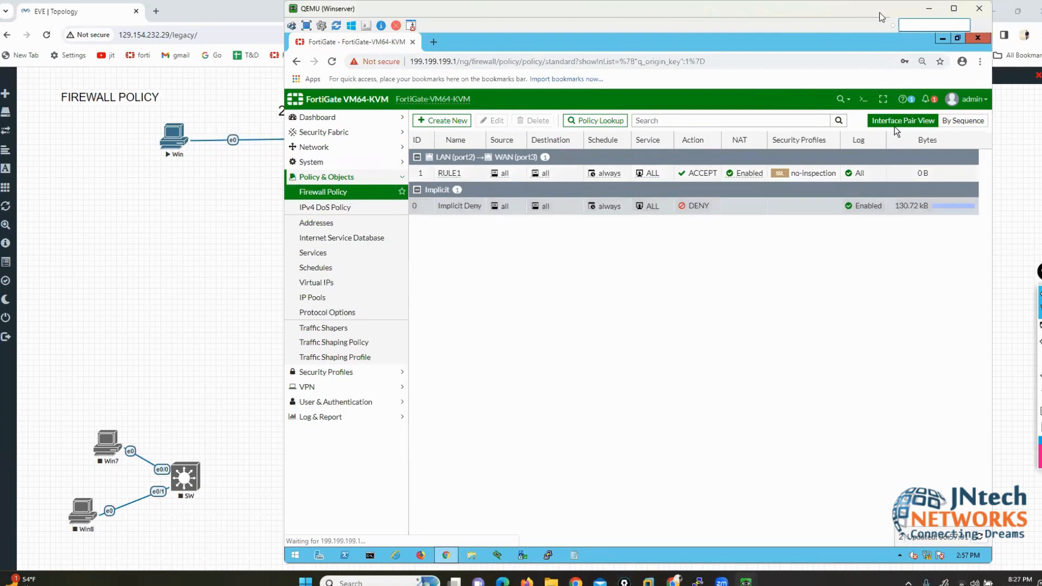
Step: Draw an arrow from the Firewall Policy menu to RULE1, then clear the markup
{"action": "left_click_drag", "start_coordinate": [870, 17], "coordinate": [831, 18]}
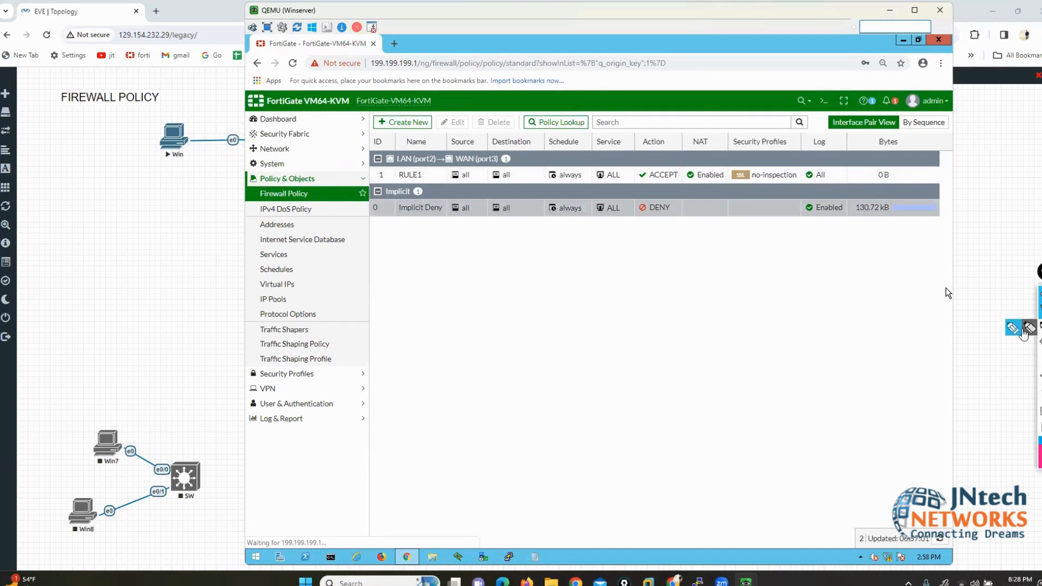
{"action": "left_click", "coordinate": [1011, 328]}
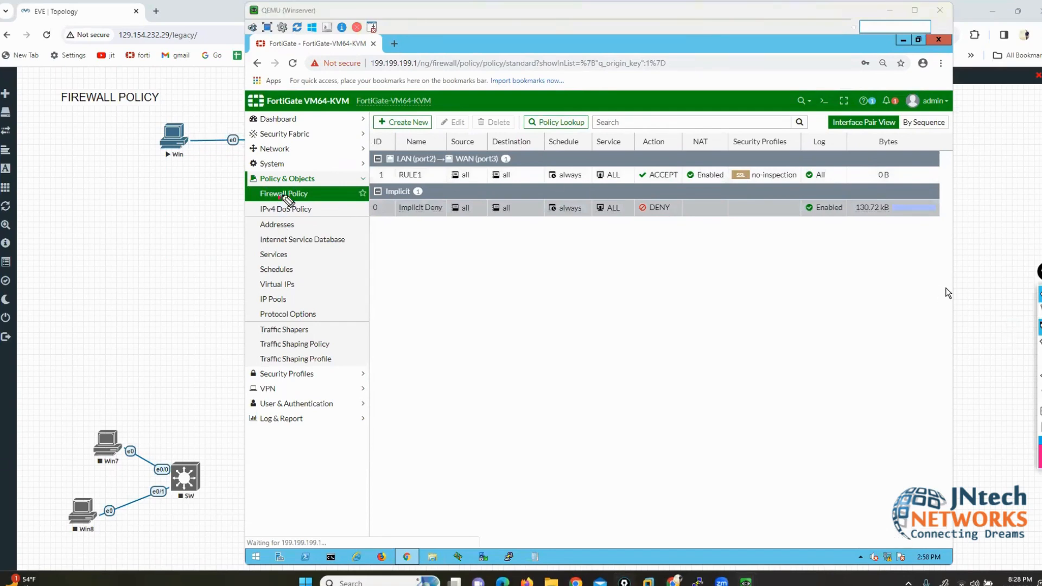
{"action": "mouse_move", "coordinate": [279, 198]}
{"action": "left_mouse_down"}
{"action": "mouse_move", "coordinate": [370, 172]}
{"action": "mouse_move", "coordinate": [352, 186]}
{"action": "left_mouse_up"}
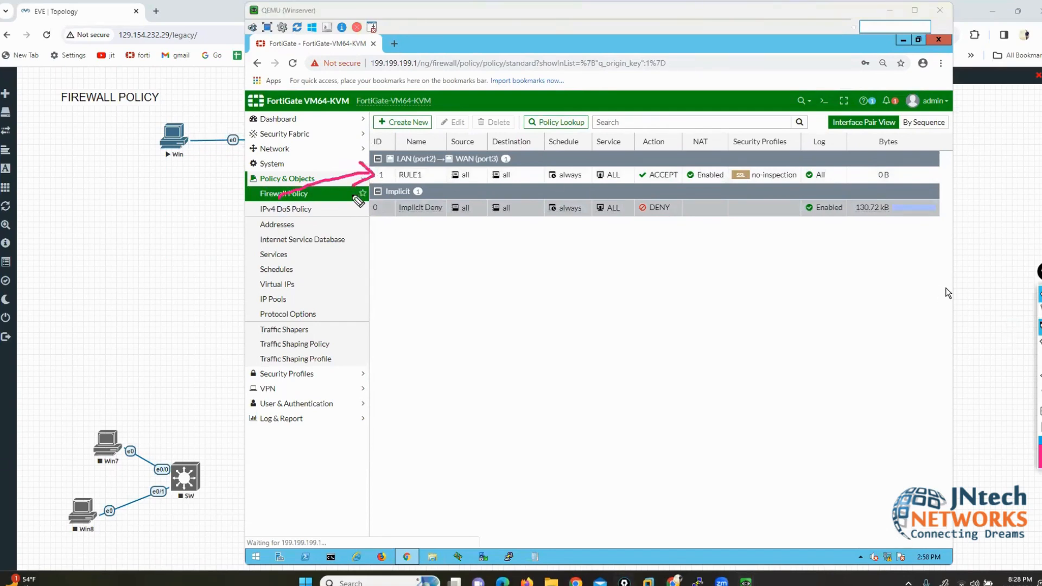
{"action": "left_click", "coordinate": [1039, 408]}
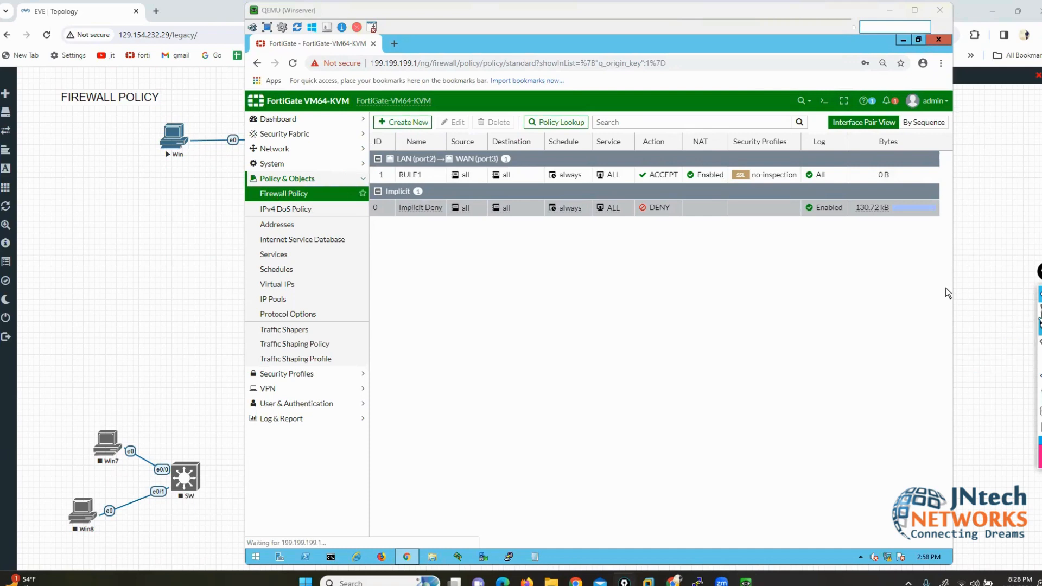
{"action": "left_click", "coordinate": [1039, 309]}
Step: Rerun the pings to google.com and 8.8.8.8 from the client's command prompt
{"action": "mouse_move", "coordinate": [746, 580]}
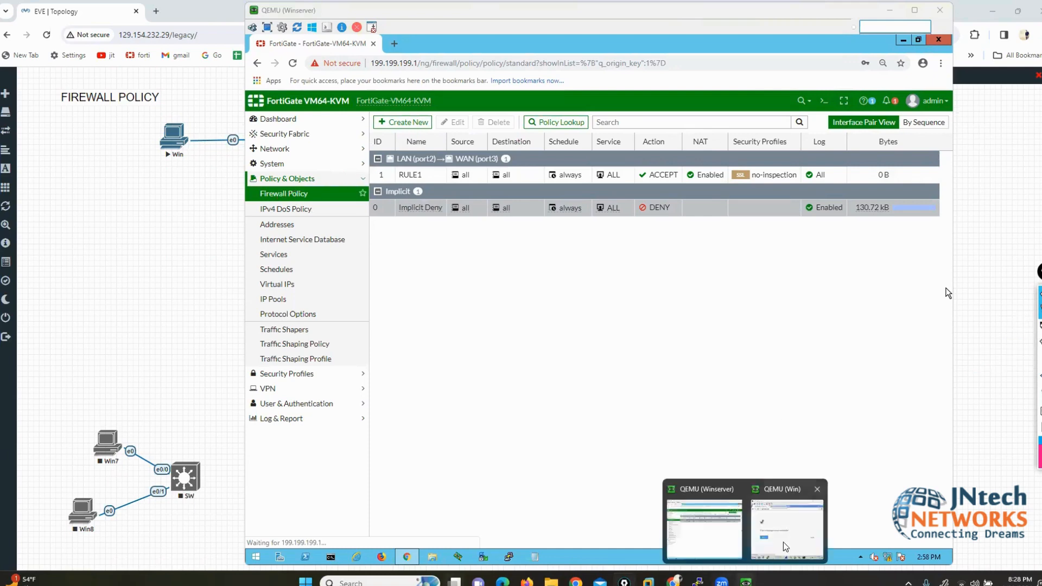
{"action": "left_click", "coordinate": [791, 519]}
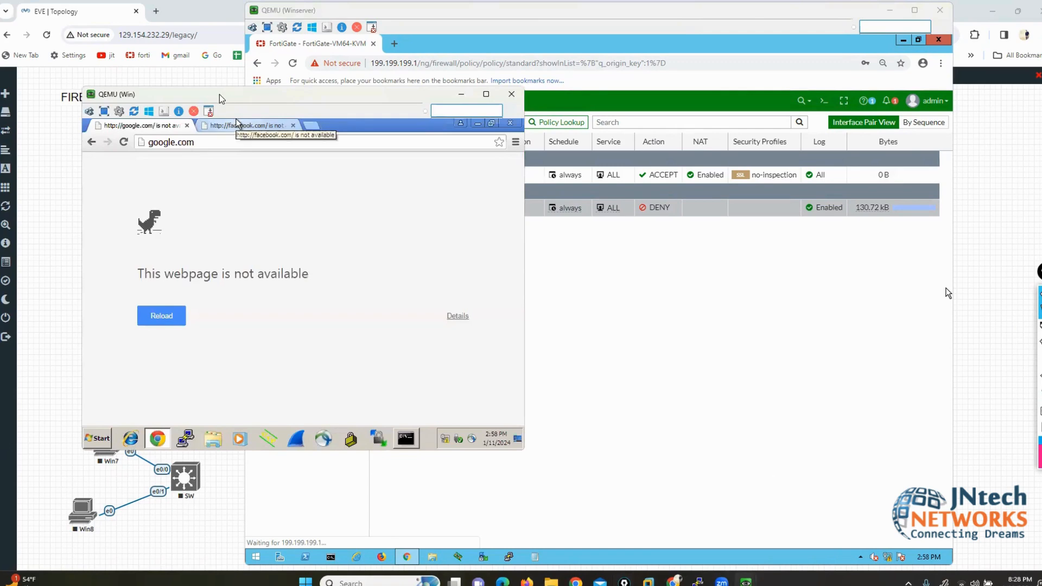
{"action": "left_click_drag", "start_coordinate": [221, 98], "coordinate": [176, 144]}
{"action": "left_click", "coordinate": [360, 483]}
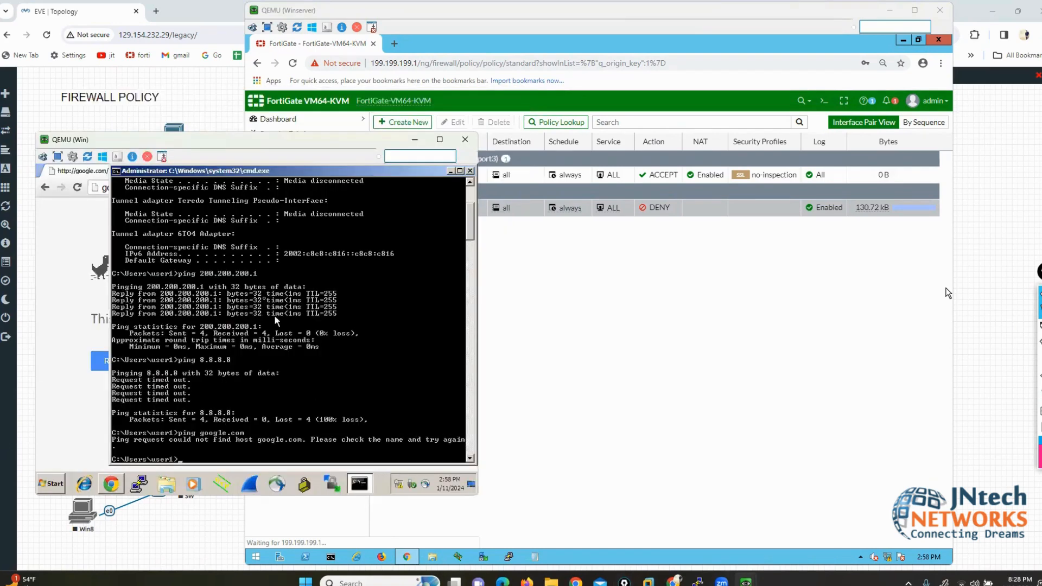
{"action": "key", "text": "Up"}
{"action": "key", "text": "Return"}
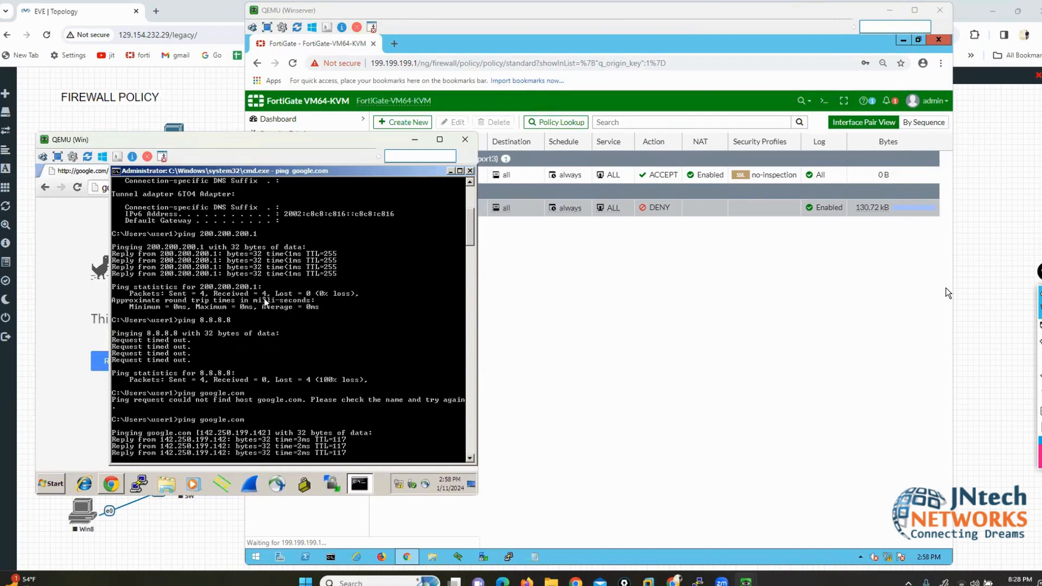
{"action": "key", "text": "Up"}
{"action": "key", "text": "Up"}
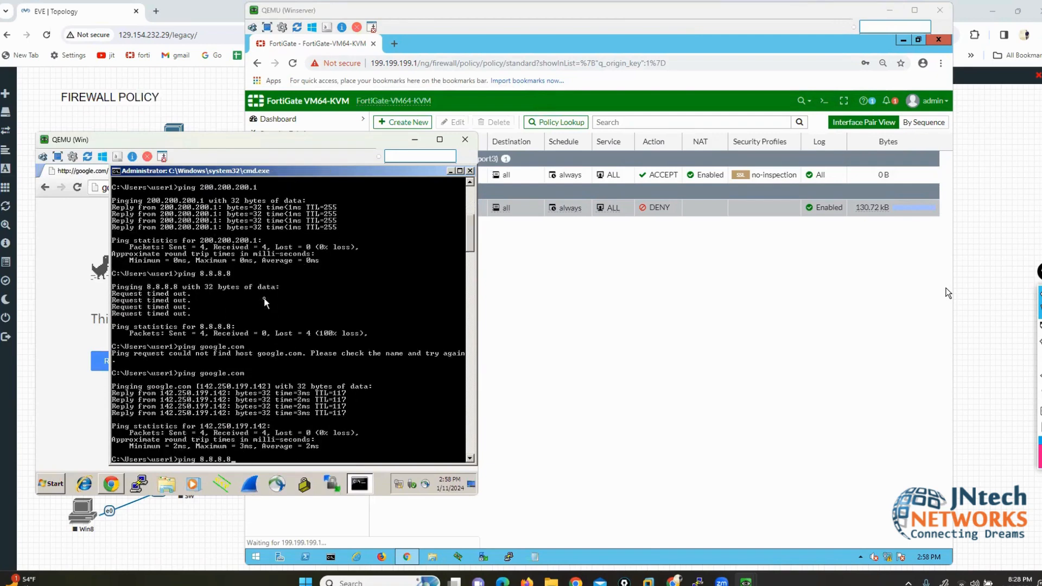
{"action": "key", "text": "Return"}
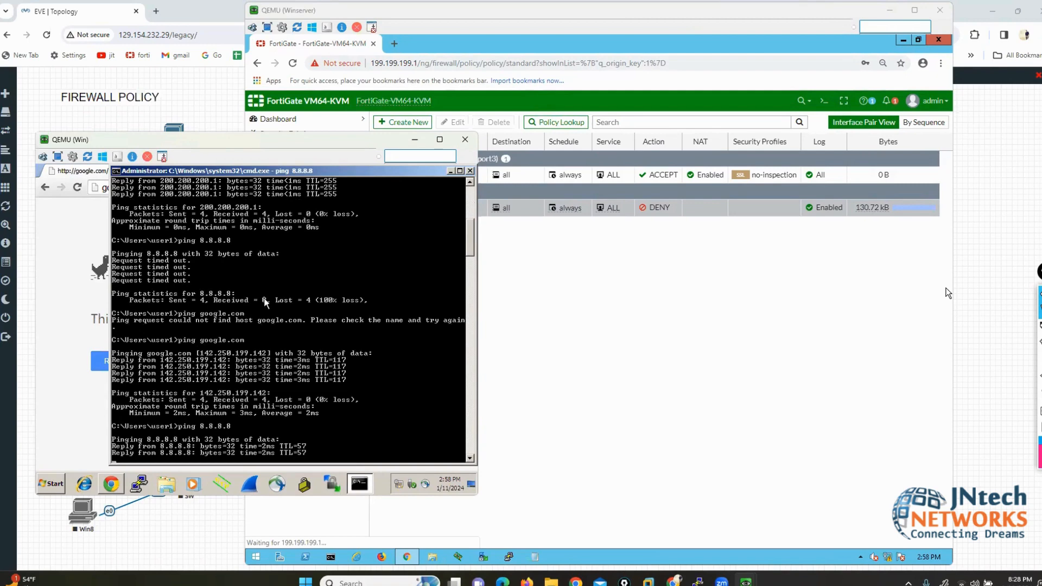
Step: Reload Google in the client's browser and check the facebook.com tab
{"action": "left_click", "coordinate": [93, 242]}
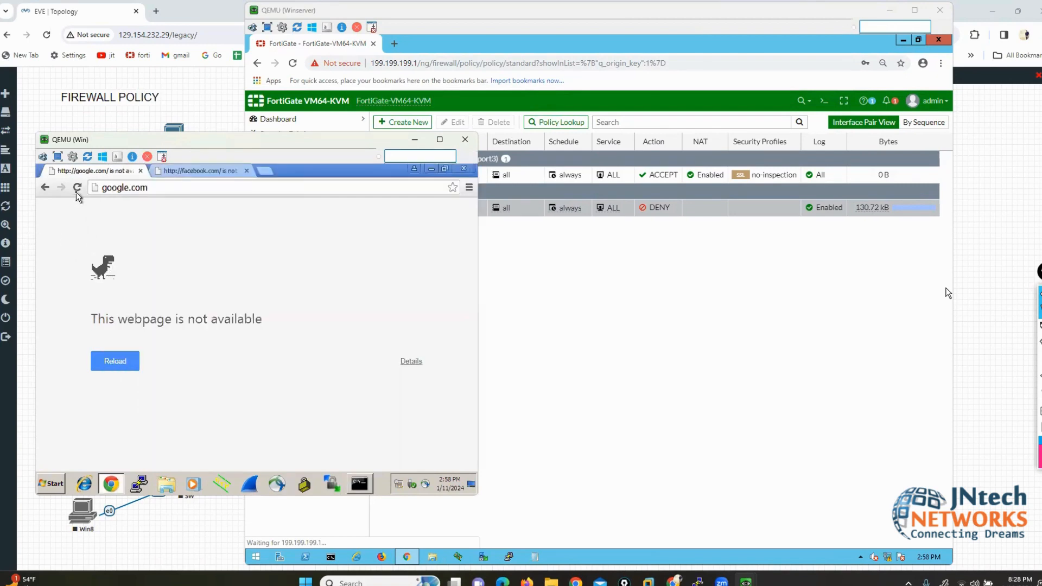
{"action": "left_click", "coordinate": [77, 187]}
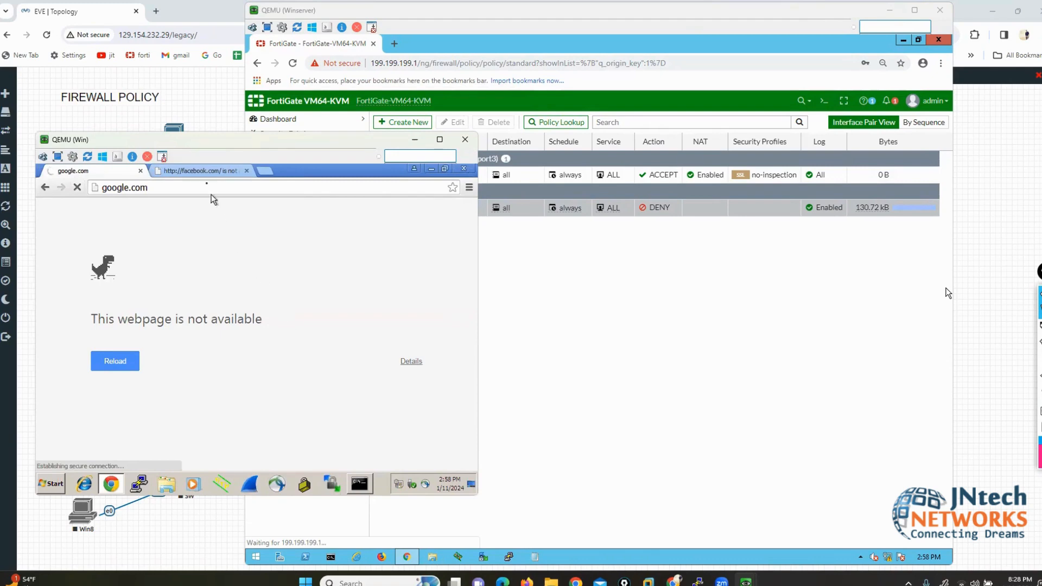
{"action": "left_click", "coordinate": [204, 171]}
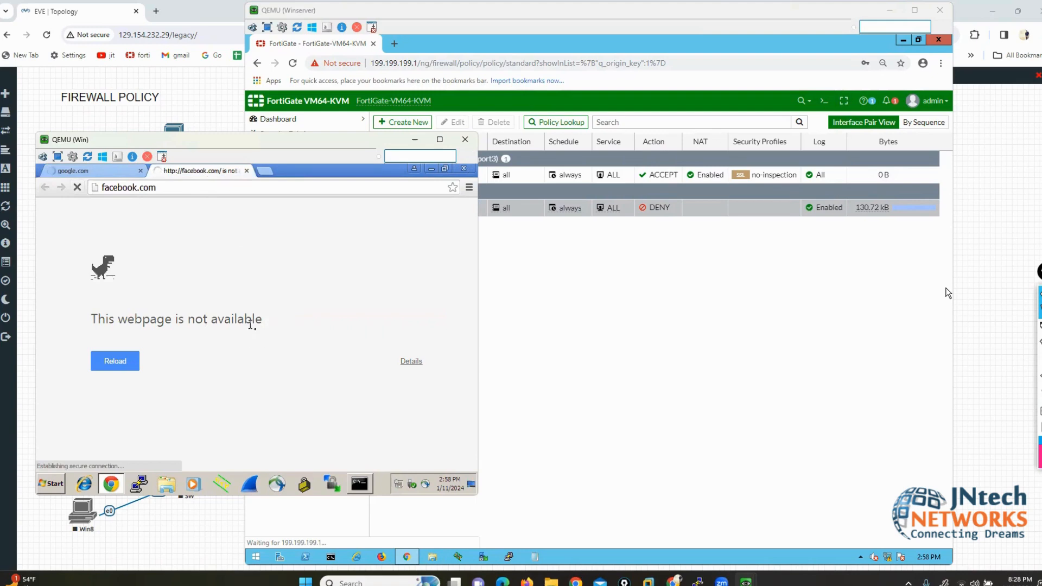
{"action": "left_click", "coordinate": [359, 483]}
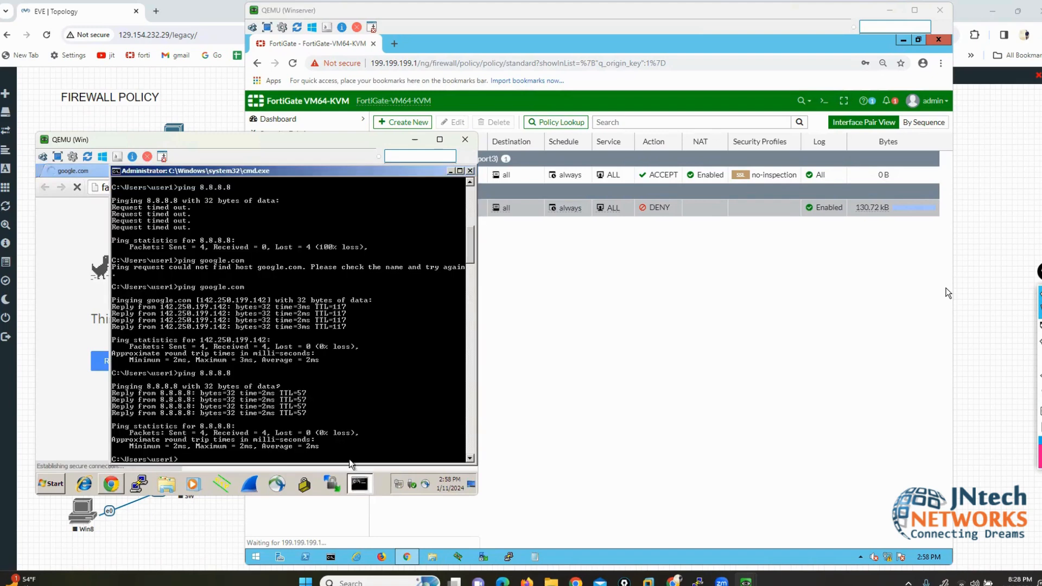
{"action": "left_click", "coordinate": [51, 261]}
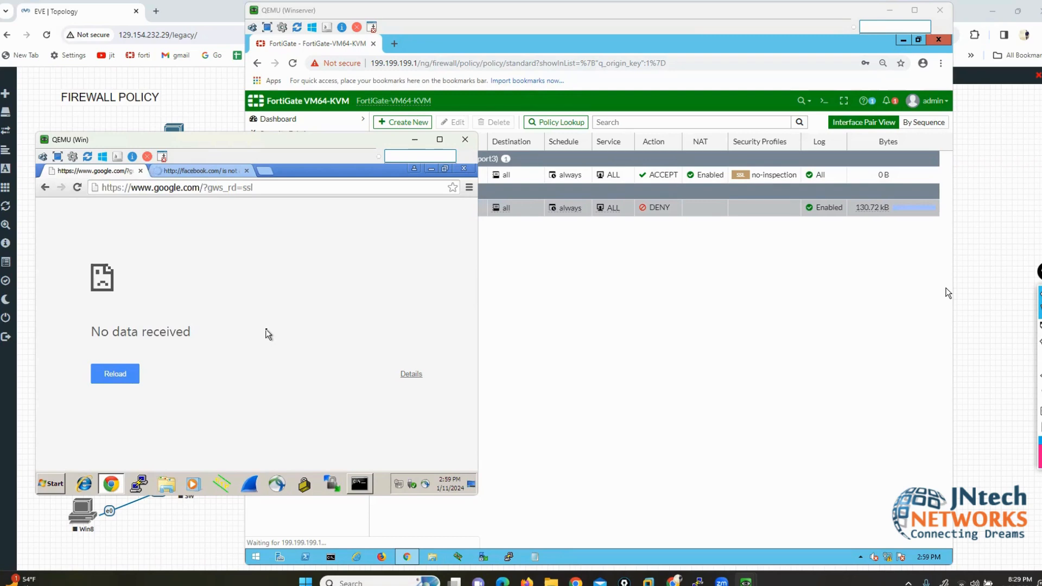
{"action": "left_click", "coordinate": [198, 172]}
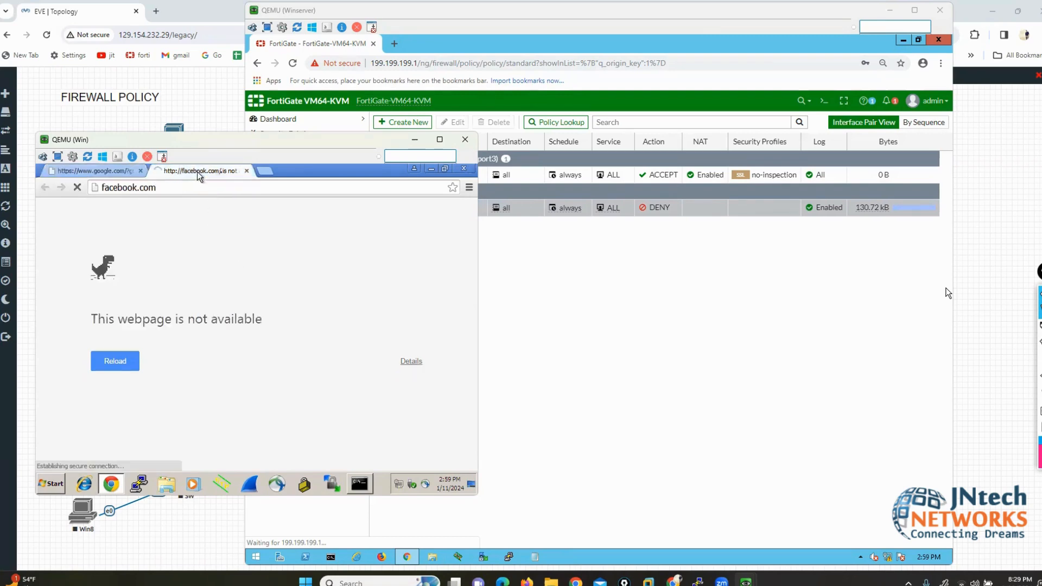
{"action": "left_click", "coordinate": [266, 173]}
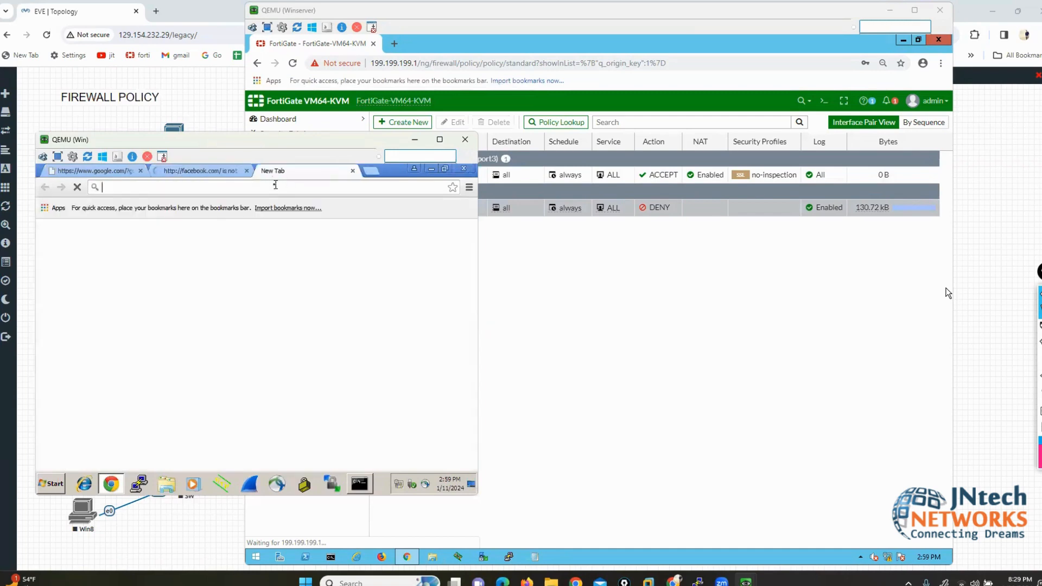
{"action": "left_click", "coordinate": [176, 172]}
Step: Reload the Google and Facebook pages, dismissing Google's sign-in prompt, until Facebook's login loads
{"action": "left_click", "coordinate": [89, 170]}
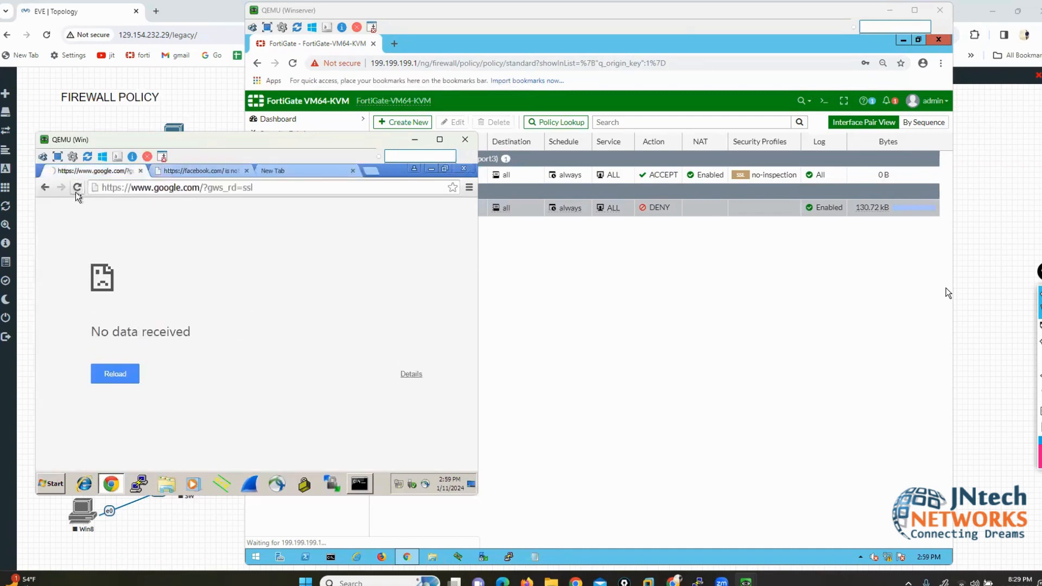
{"action": "left_click", "coordinate": [76, 191]}
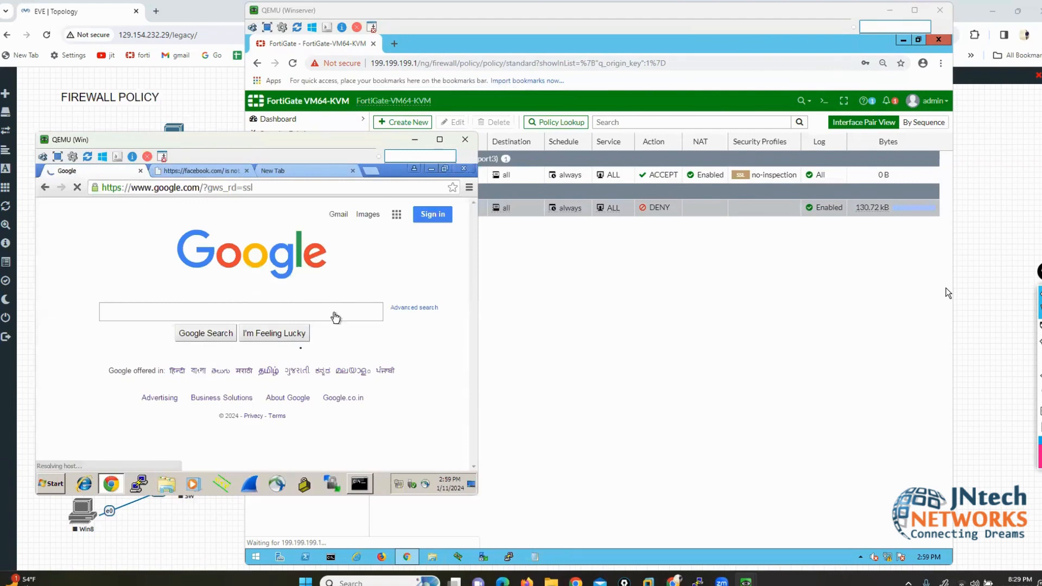
{"action": "left_click", "coordinate": [196, 171]}
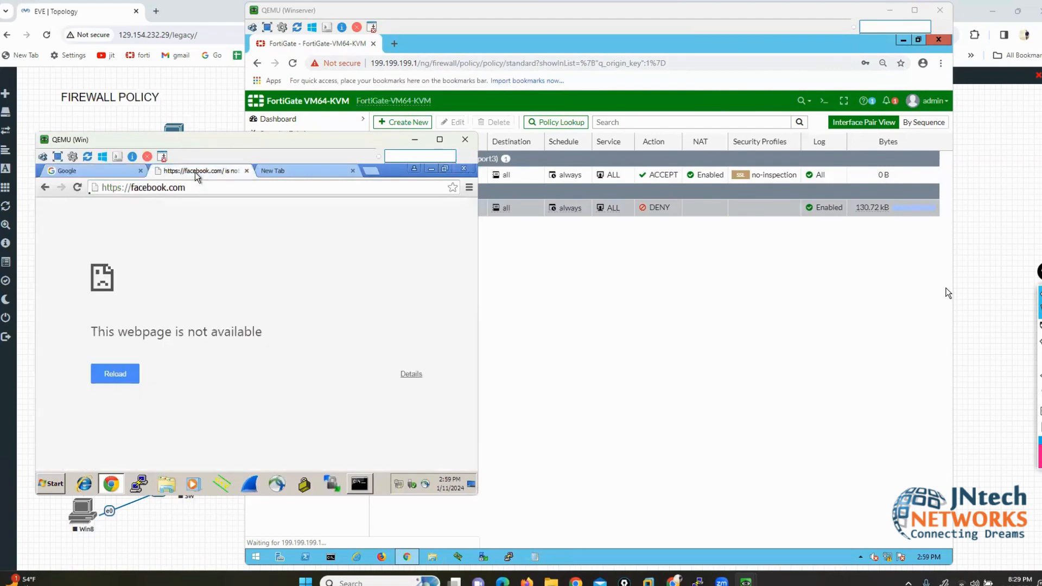
{"action": "left_click", "coordinate": [77, 187]}
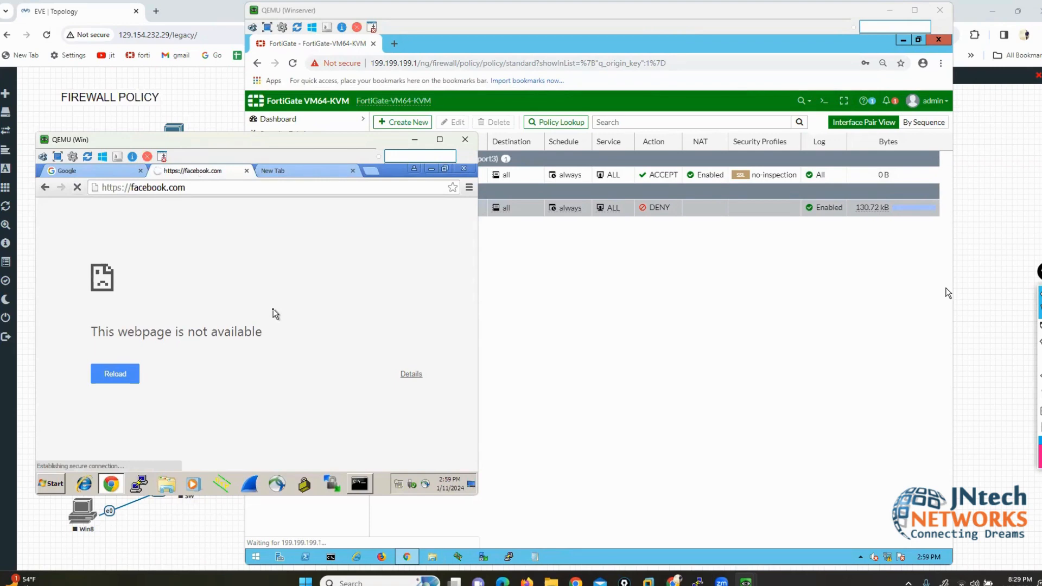
{"action": "left_click", "coordinate": [94, 171]}
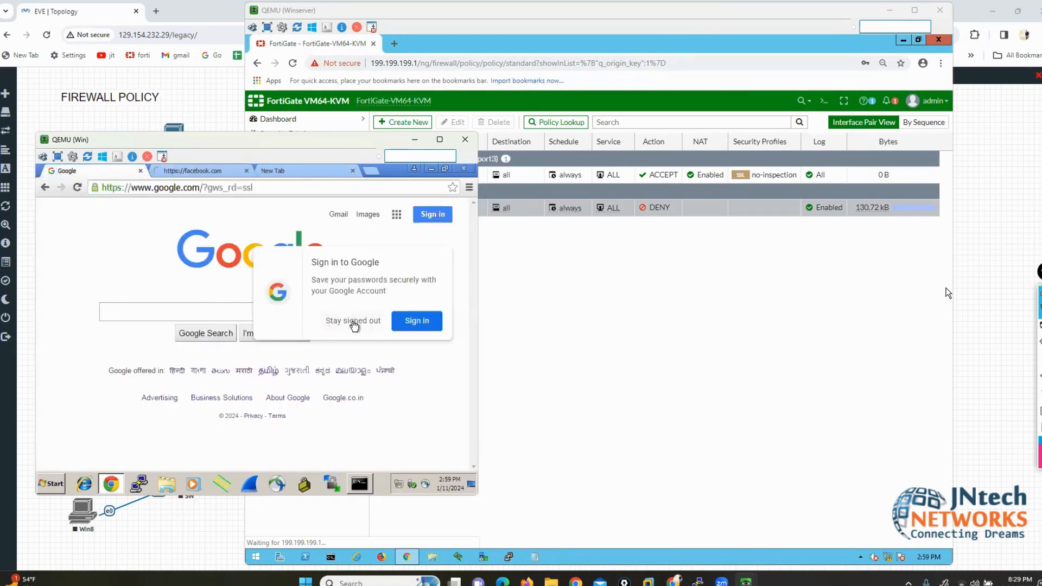
{"action": "left_click", "coordinate": [353, 320]}
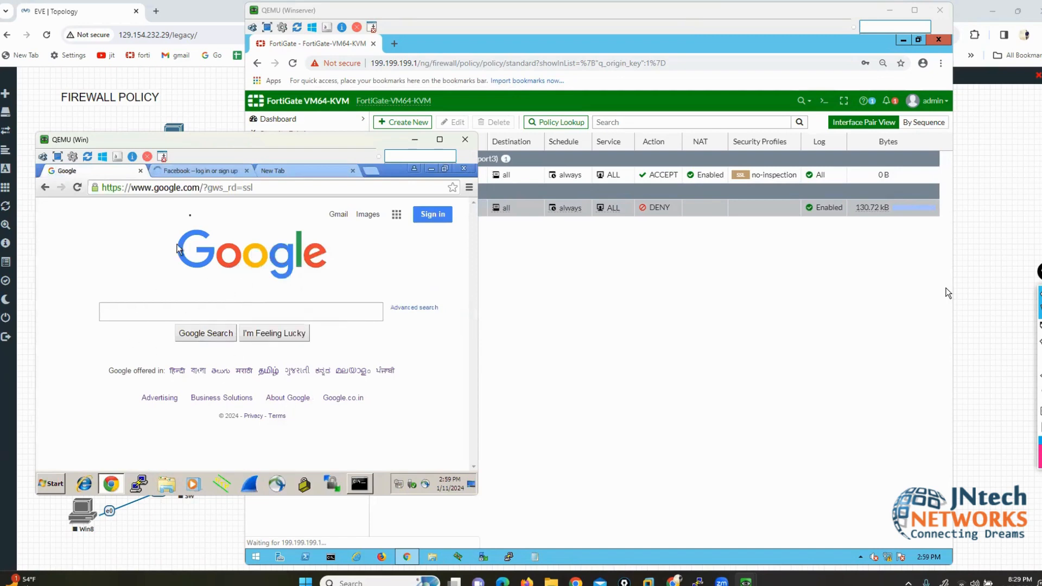
{"action": "left_click", "coordinate": [201, 170]}
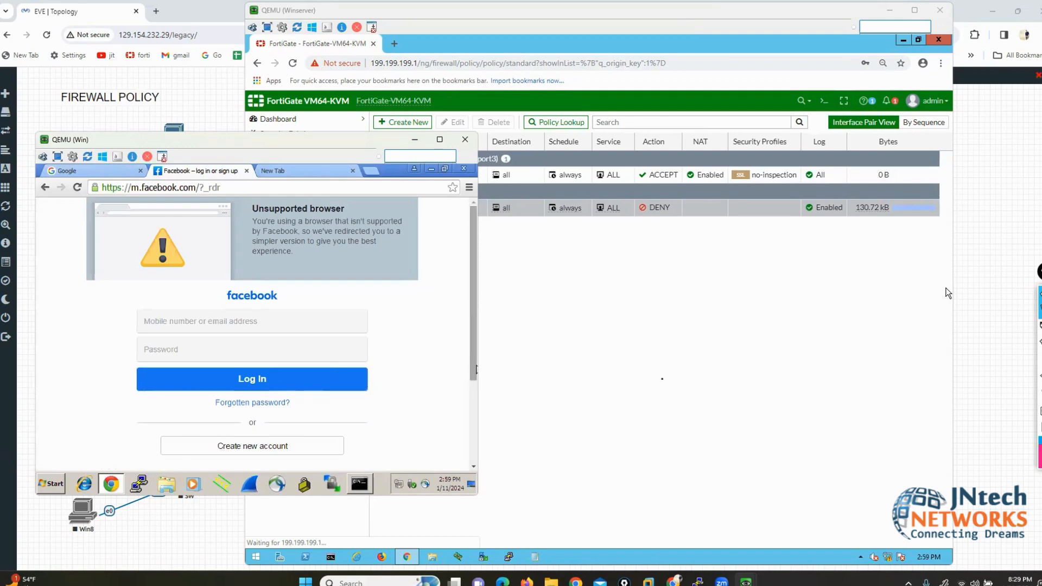
{"action": "left_click", "coordinate": [946, 293]}
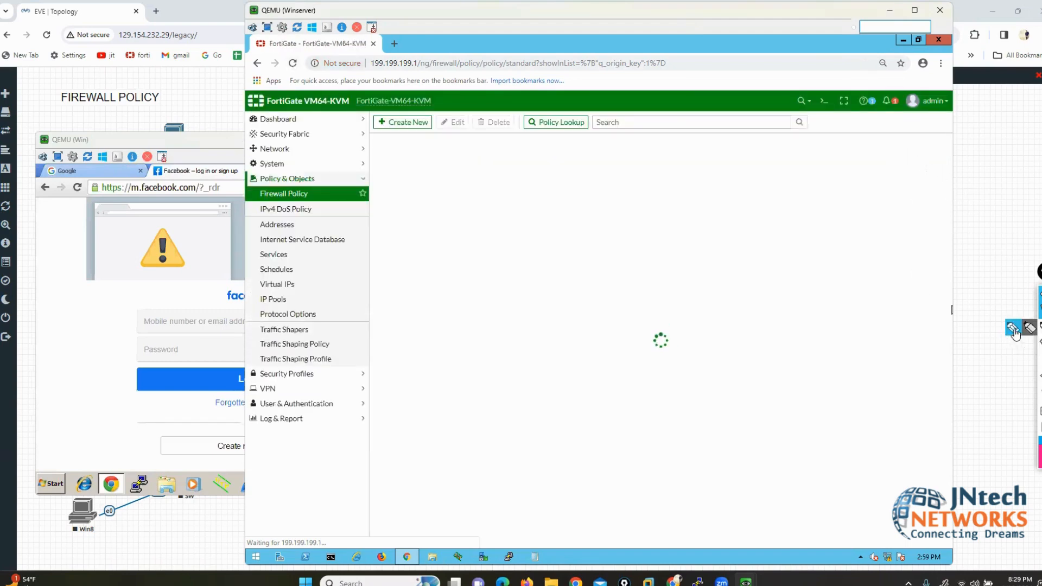
Step: Mark RULE1's 2.70 MB traffic counter, then open RULE1's right-click actions
{"action": "left_click", "coordinate": [1014, 331]}
{"action": "mouse_move", "coordinate": [906, 160]}
{"action": "left_mouse_down"}
{"action": "mouse_move", "coordinate": [956, 173]}
{"action": "mouse_move", "coordinate": [948, 189]}
{"action": "left_mouse_up"}
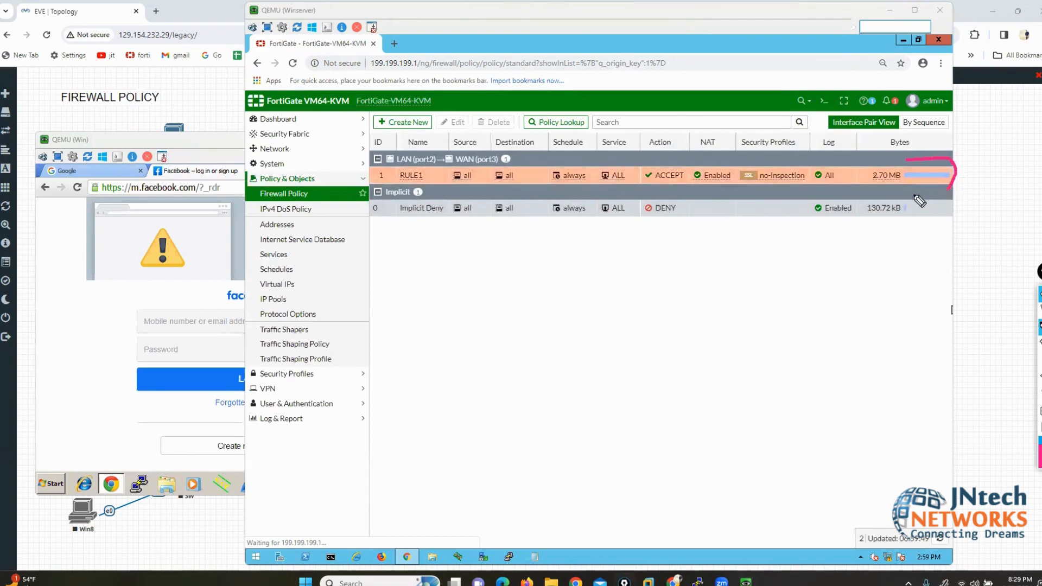
{"action": "mouse_move", "coordinate": [887, 161]}
{"action": "left_mouse_down"}
{"action": "mouse_move", "coordinate": [862, 164]}
{"action": "mouse_move", "coordinate": [874, 187]}
{"action": "left_mouse_up"}
{"action": "mouse_move", "coordinate": [268, 173]}
{"action": "left_mouse_down"}
{"action": "mouse_move", "coordinate": [374, 173]}
{"action": "mouse_move", "coordinate": [362, 165]}
{"action": "mouse_move", "coordinate": [375, 174]}
{"action": "left_mouse_up"}
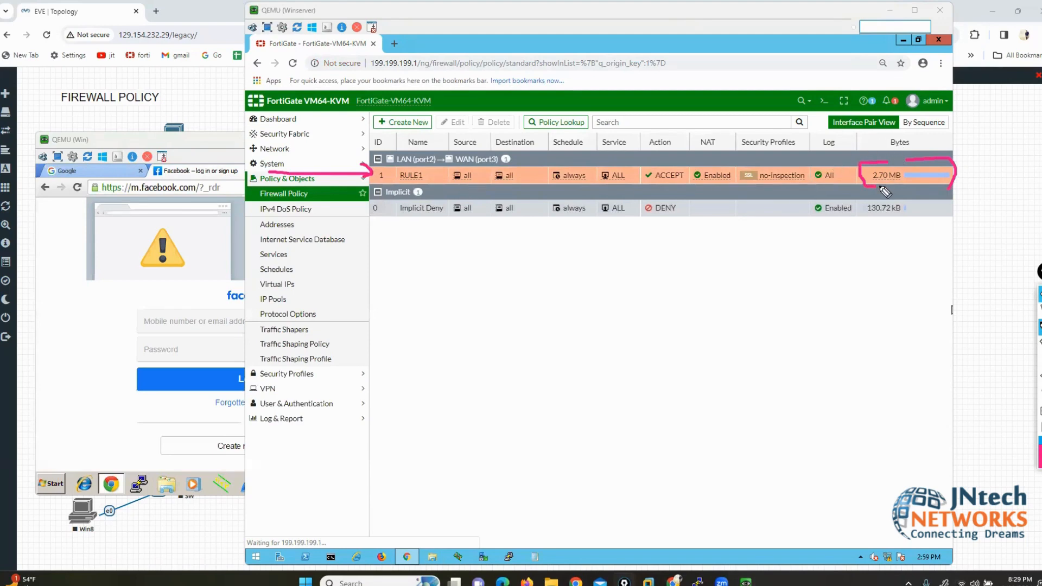
{"action": "left_click", "coordinate": [1040, 398]}
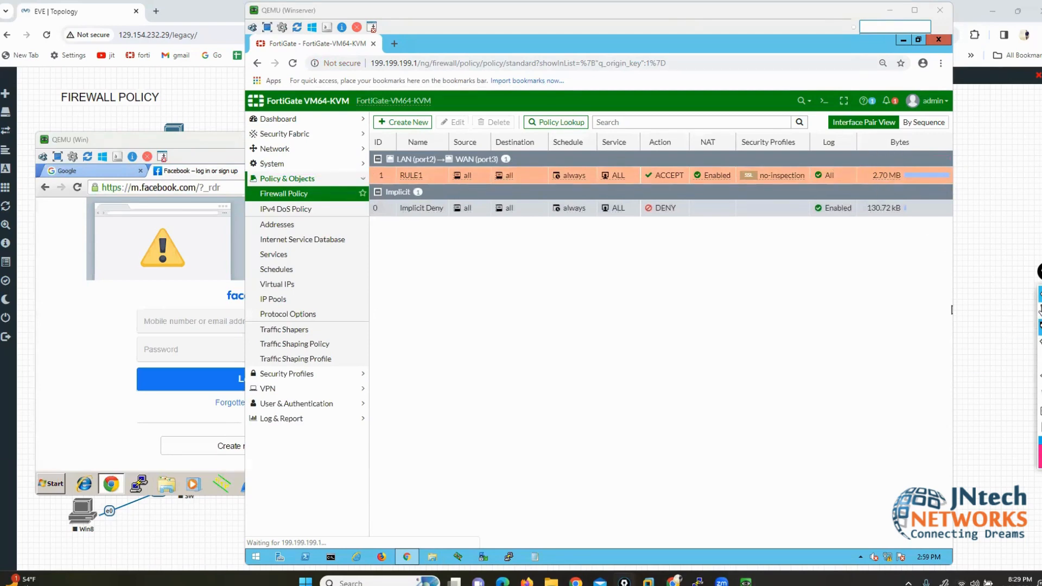
{"action": "left_click", "coordinate": [1040, 313]}
{"action": "left_click", "coordinate": [593, 338]}
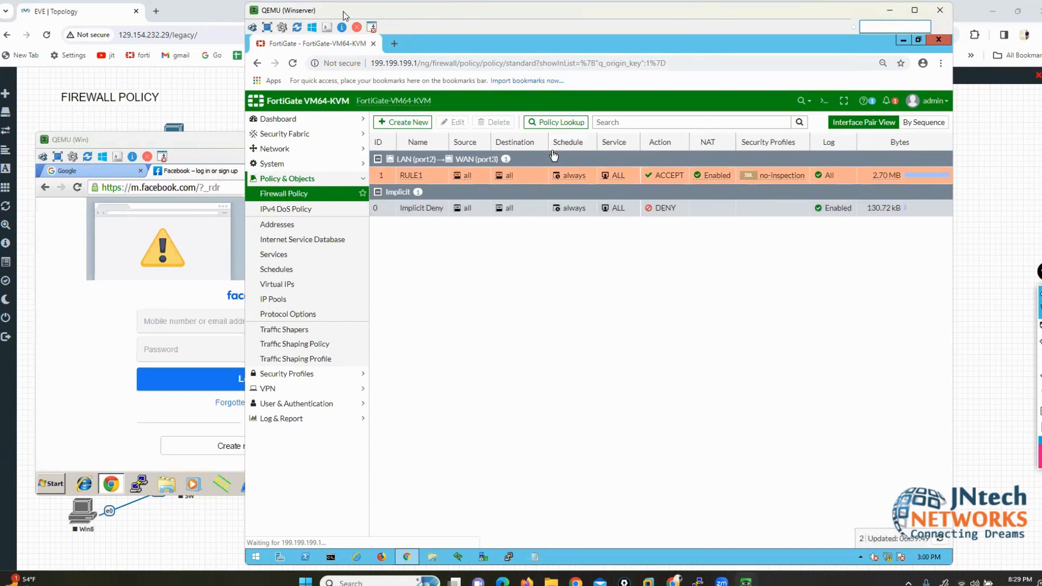
{"action": "right_click", "coordinate": [475, 176]}
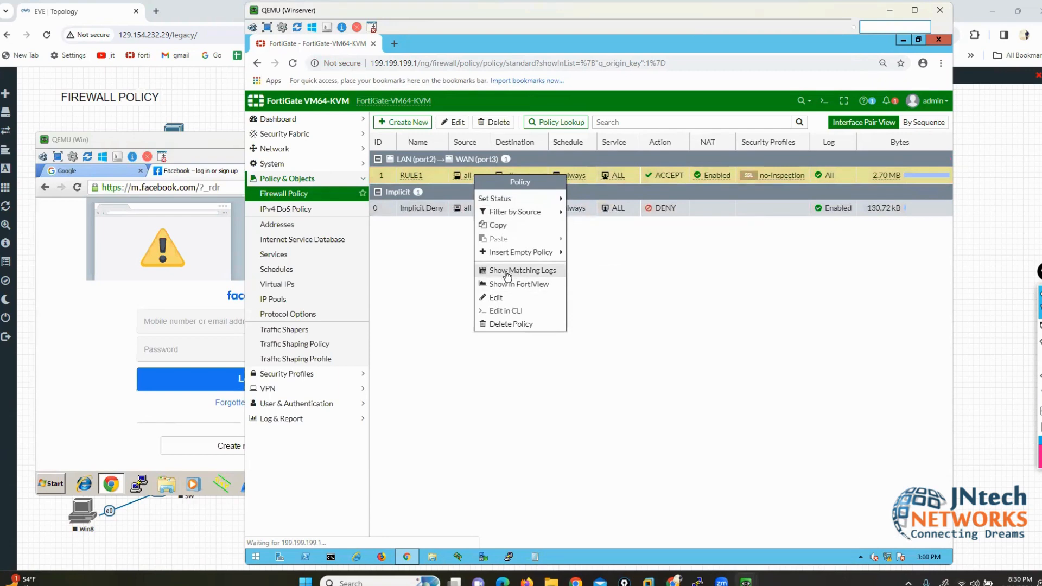
Step: View Forward Traffic, then show RULE1's matching logs and remove the Policy UUID filter
{"action": "left_click", "coordinate": [288, 421]}
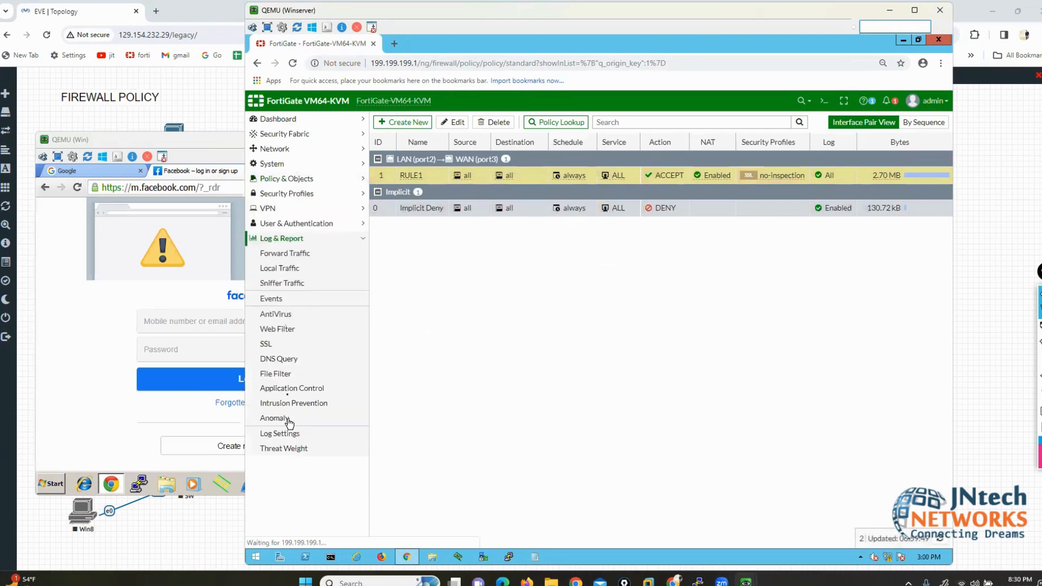
{"action": "left_click", "coordinate": [280, 257]}
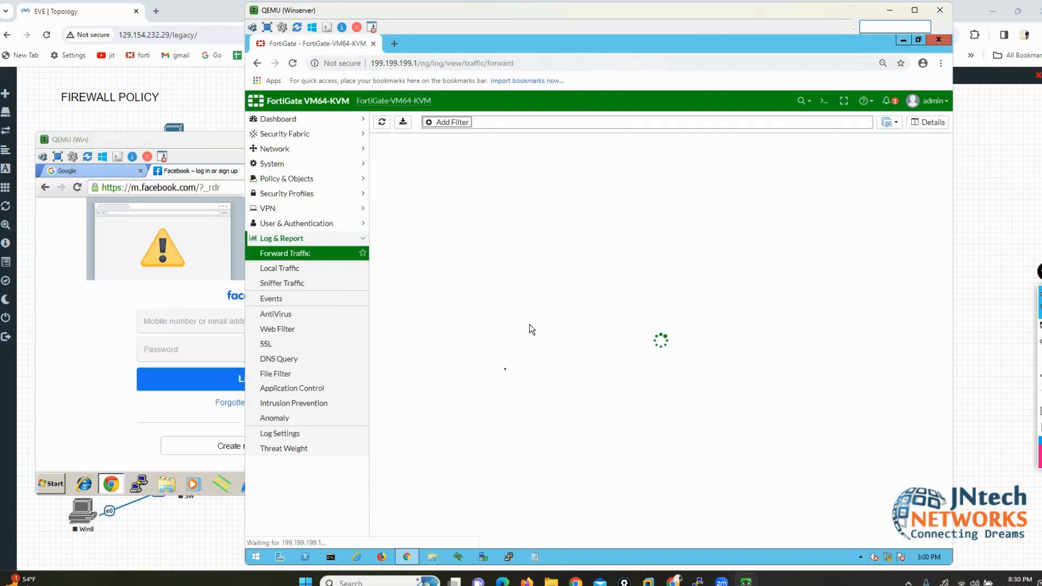
{"action": "left_click", "coordinate": [289, 185]}
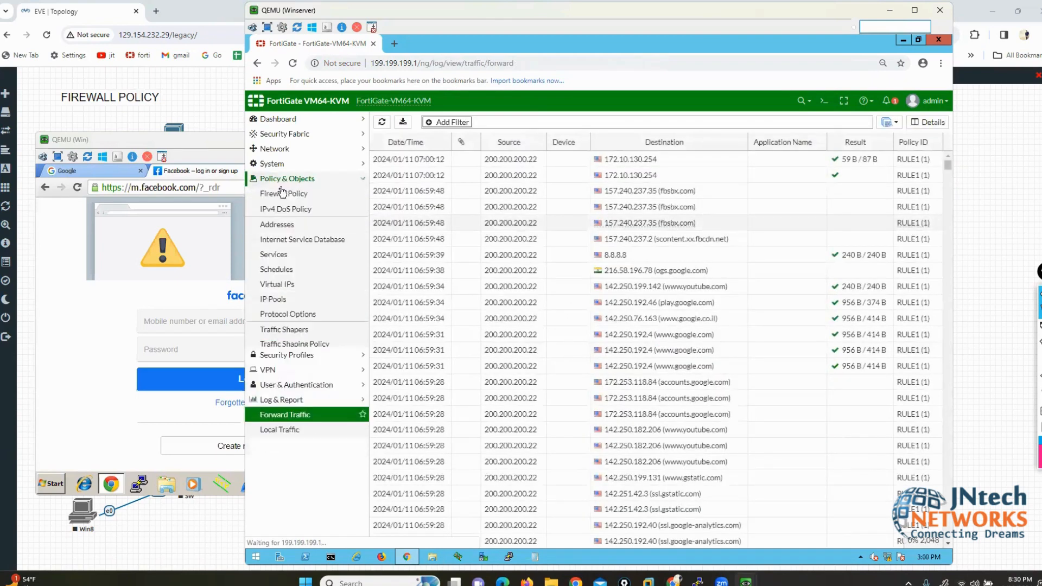
{"action": "left_click", "coordinate": [283, 194]}
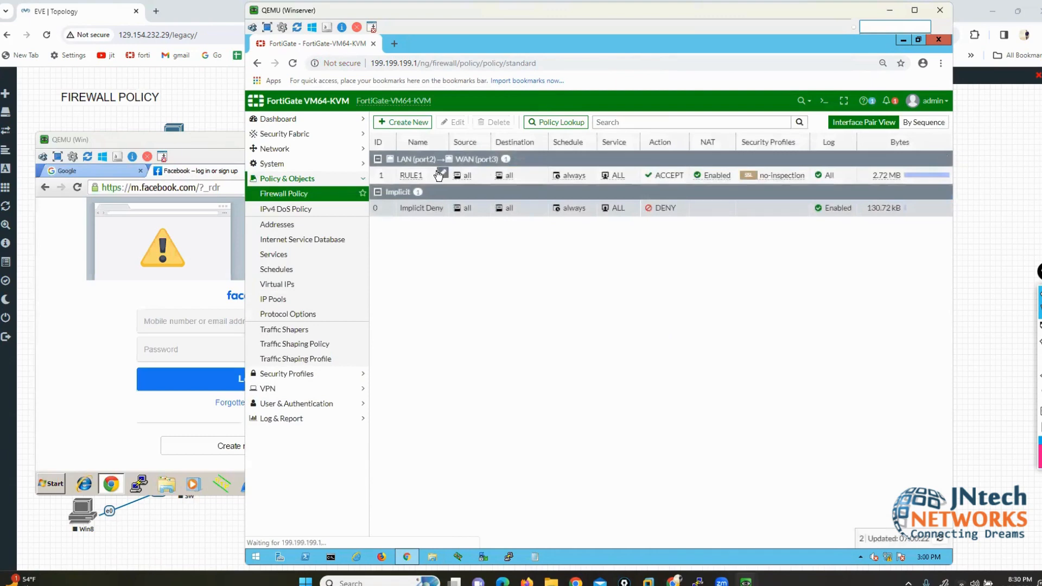
{"action": "right_click", "coordinate": [437, 173]}
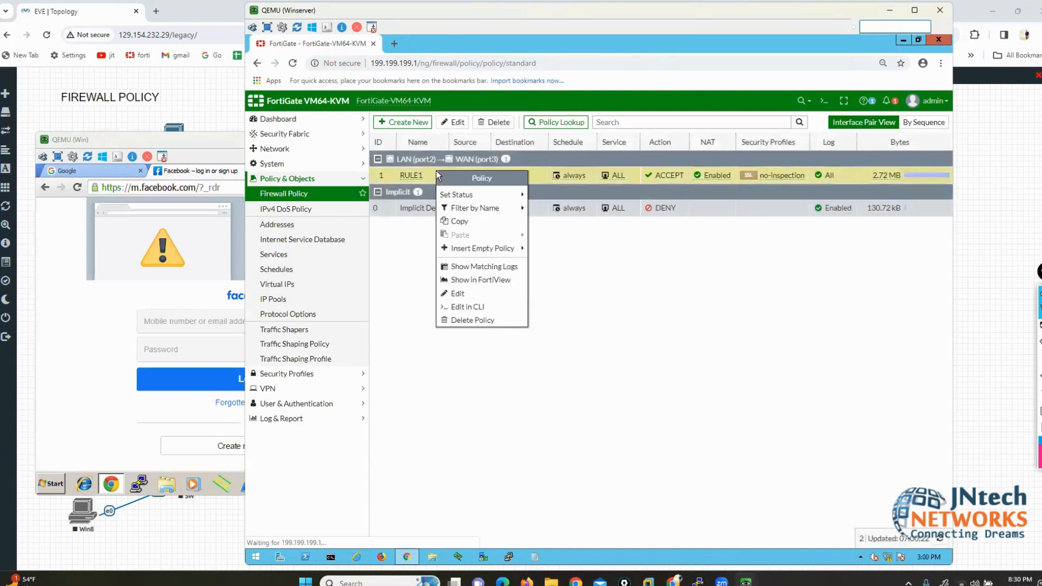
{"action": "left_click", "coordinate": [459, 268]}
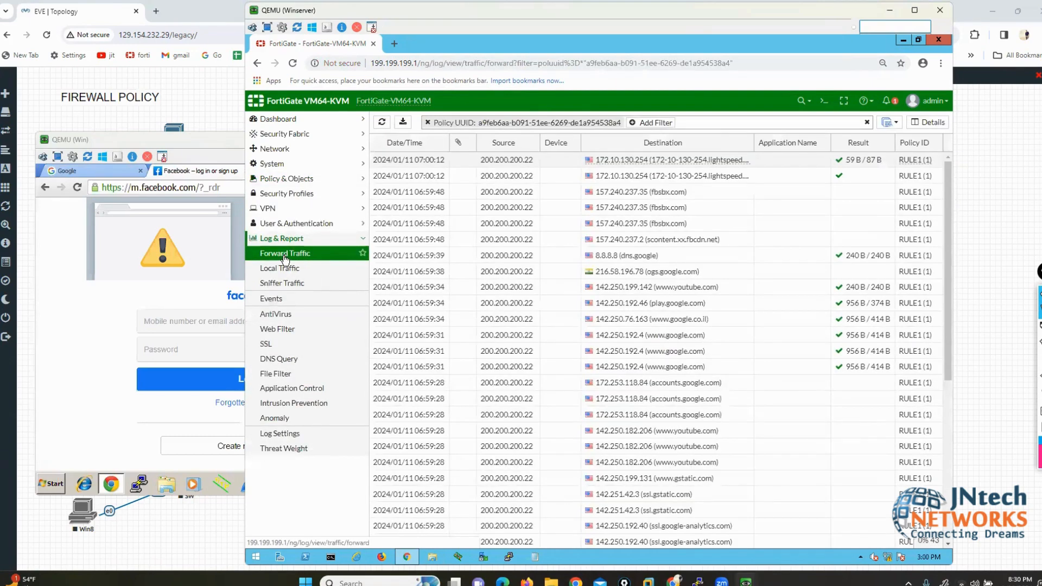
{"action": "left_click", "coordinate": [427, 122]}
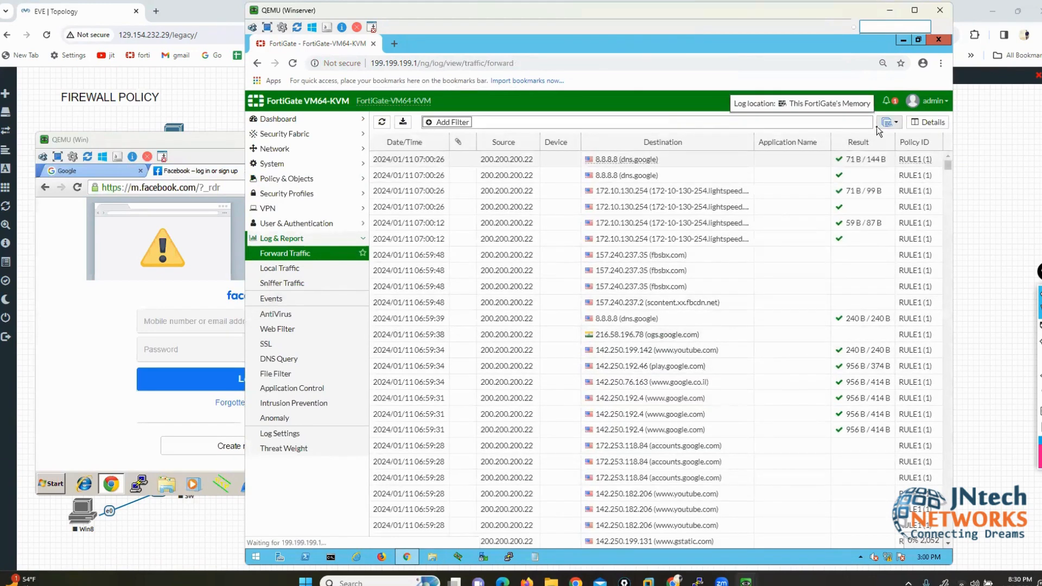
{"action": "left_click_drag", "start_coordinate": [775, 16], "coordinate": [727, 18]}
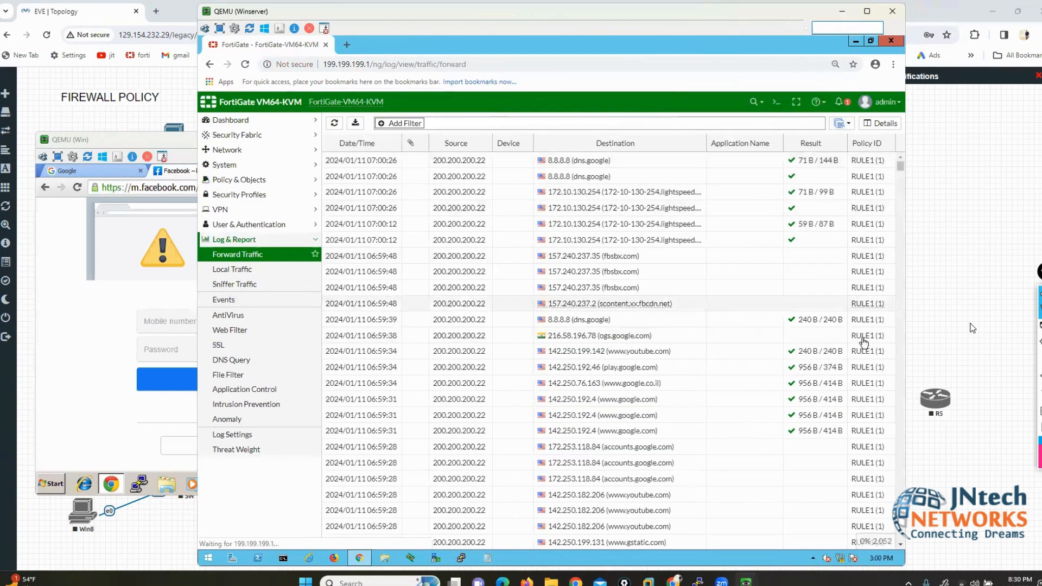
{"action": "left_click", "coordinate": [1017, 332]}
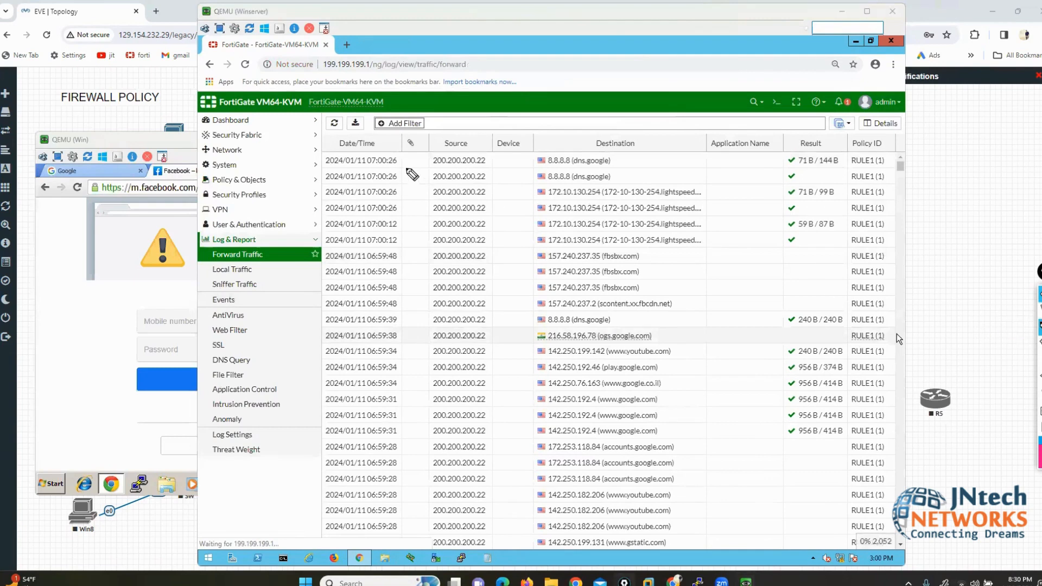
{"action": "left_click_drag", "start_coordinate": [404, 143], "coordinate": [417, 244]}
{"action": "mouse_move", "coordinate": [487, 145]}
{"action": "left_mouse_down"}
{"action": "mouse_move", "coordinate": [506, 212]}
{"action": "mouse_move", "coordinate": [461, 260]}
{"action": "mouse_move", "coordinate": [423, 144]}
{"action": "mouse_move", "coordinate": [491, 130]}
{"action": "left_mouse_up"}
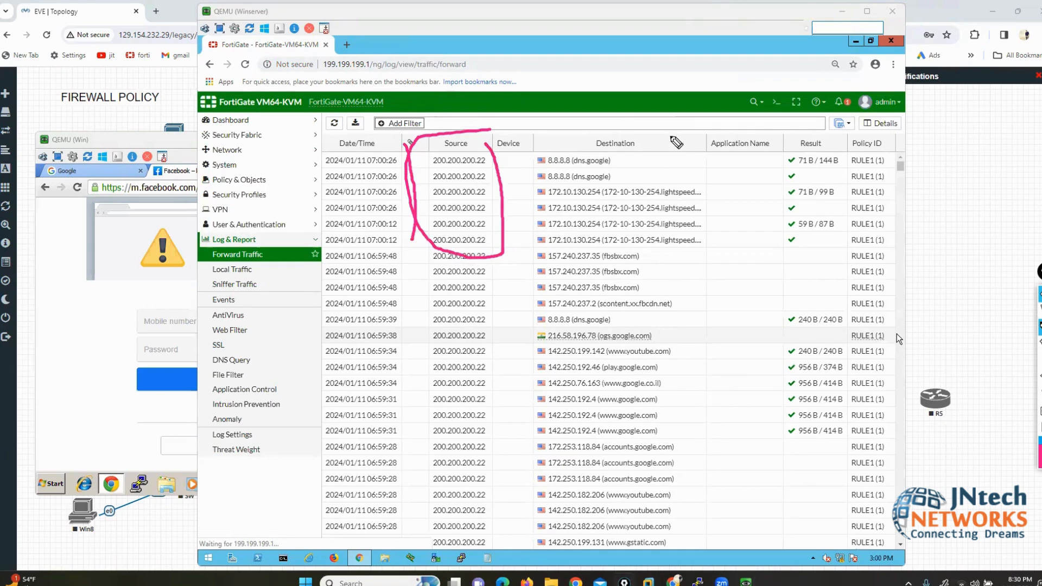
{"action": "left_click_drag", "start_coordinate": [676, 142], "coordinate": [678, 296]}
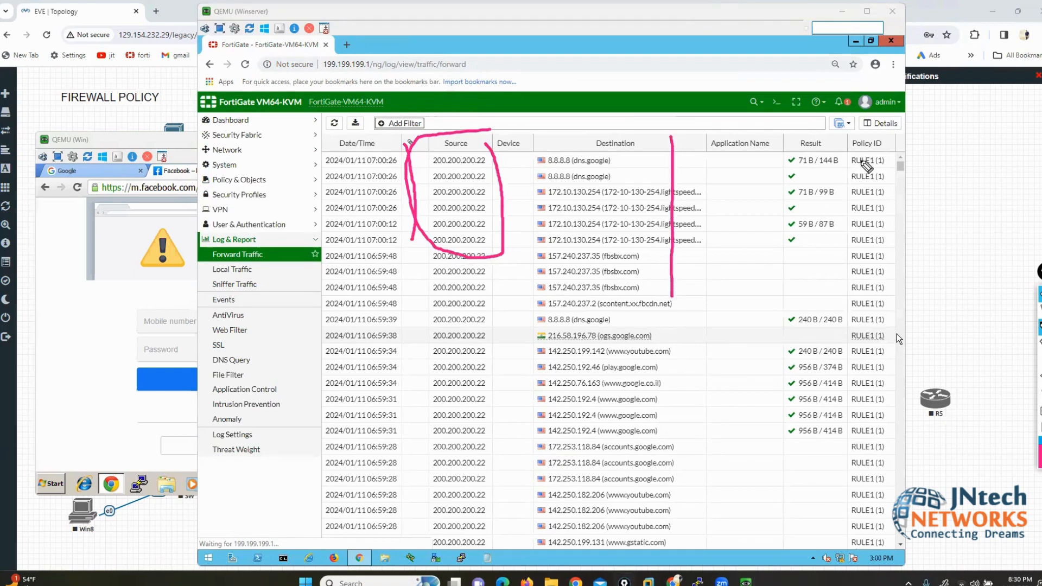
{"action": "left_click_drag", "start_coordinate": [850, 168], "coordinate": [872, 168]}
{"action": "left_click_drag", "start_coordinate": [884, 119], "coordinate": [885, 143]}
{"action": "left_click", "coordinate": [1039, 410]}
{"action": "left_click", "coordinate": [1039, 310]}
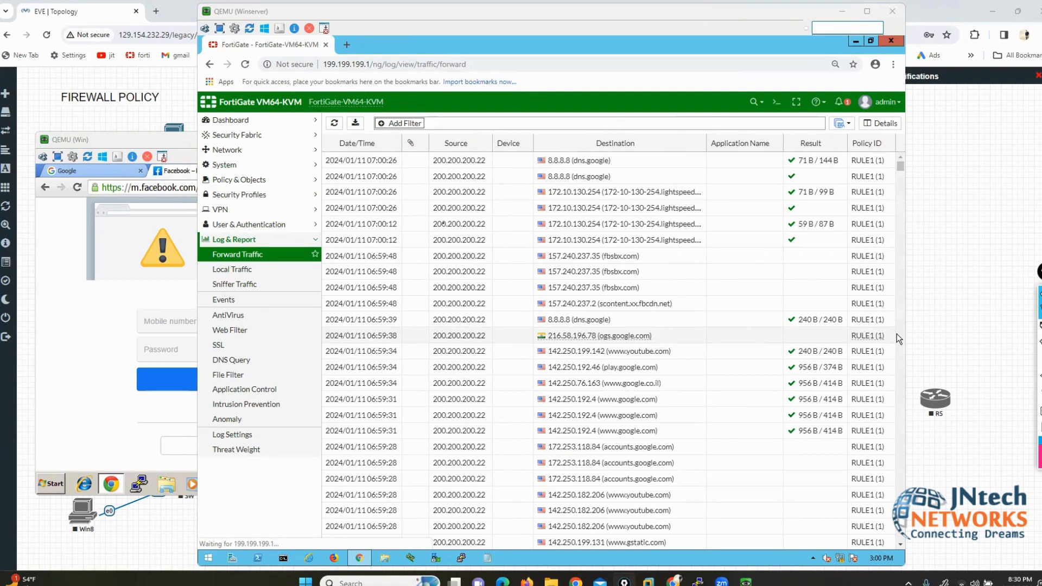
Step: Add the Destination Port and Source Port columns to the forward traffic log
{"action": "right_click", "coordinate": [806, 146]}
{"action": "scroll", "coordinate": [801, 300], "scroll_direction": "down", "scroll_amount": 4}
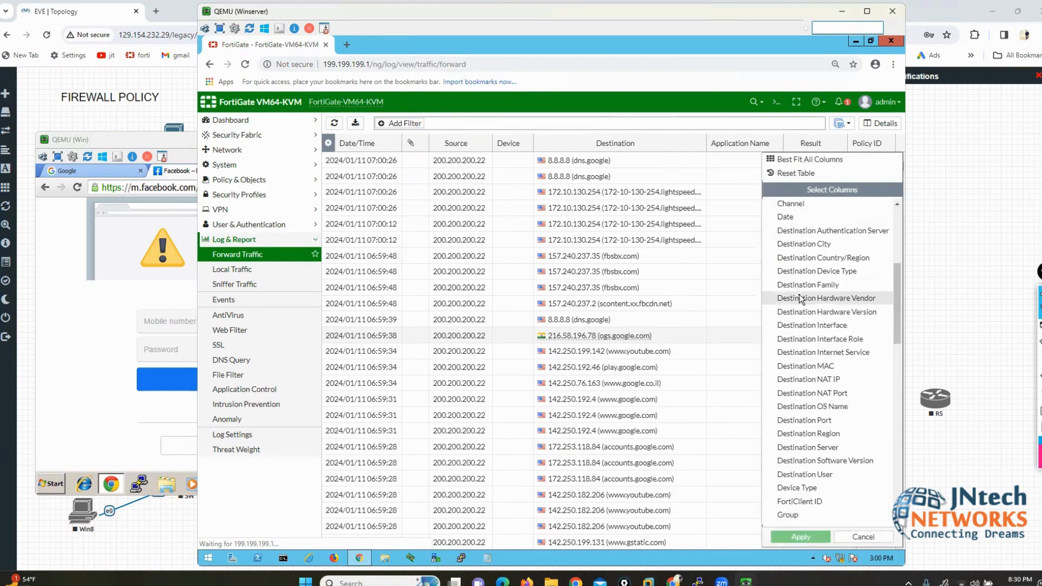
{"action": "left_click", "coordinate": [812, 422]}
{"action": "scroll", "coordinate": [814, 428], "scroll_direction": "down", "scroll_amount": 4}
{"action": "scroll", "coordinate": [813, 426], "scroll_direction": "down", "scroll_amount": 4}
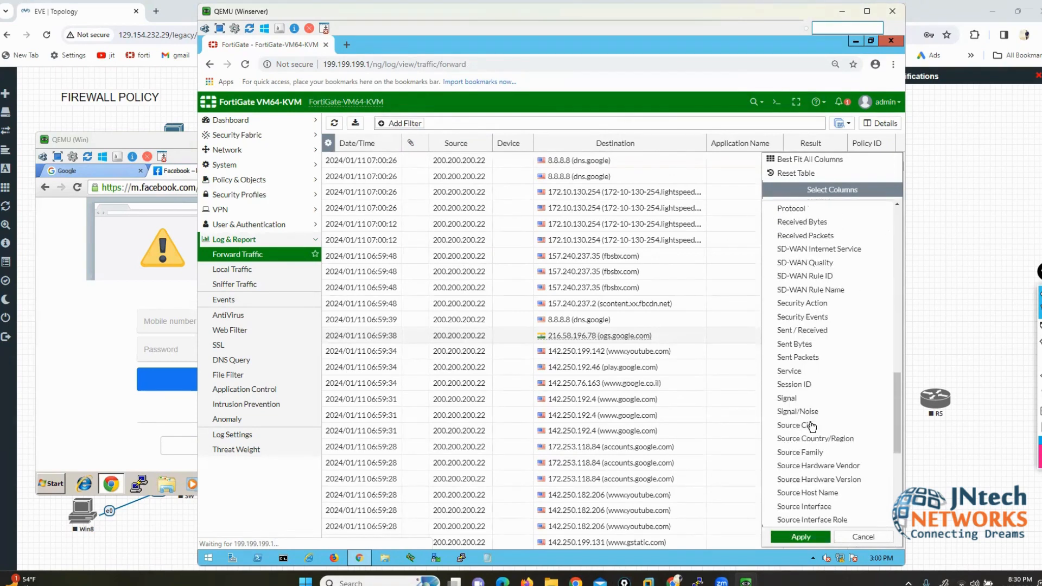
{"action": "scroll", "coordinate": [806, 392], "scroll_direction": "down", "scroll_amount": 4}
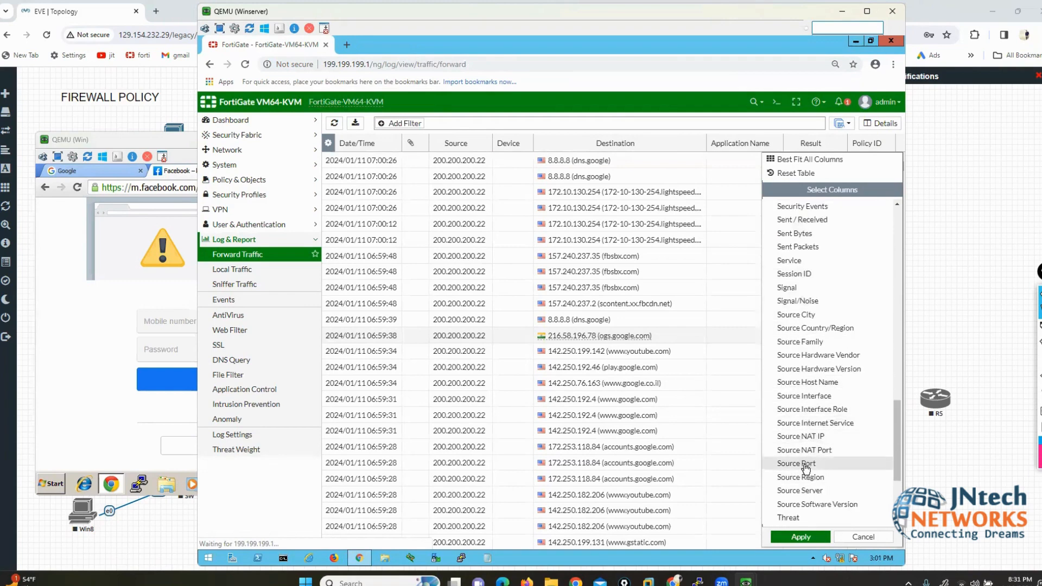
{"action": "left_click", "coordinate": [801, 463]}
{"action": "left_click", "coordinate": [788, 537]}
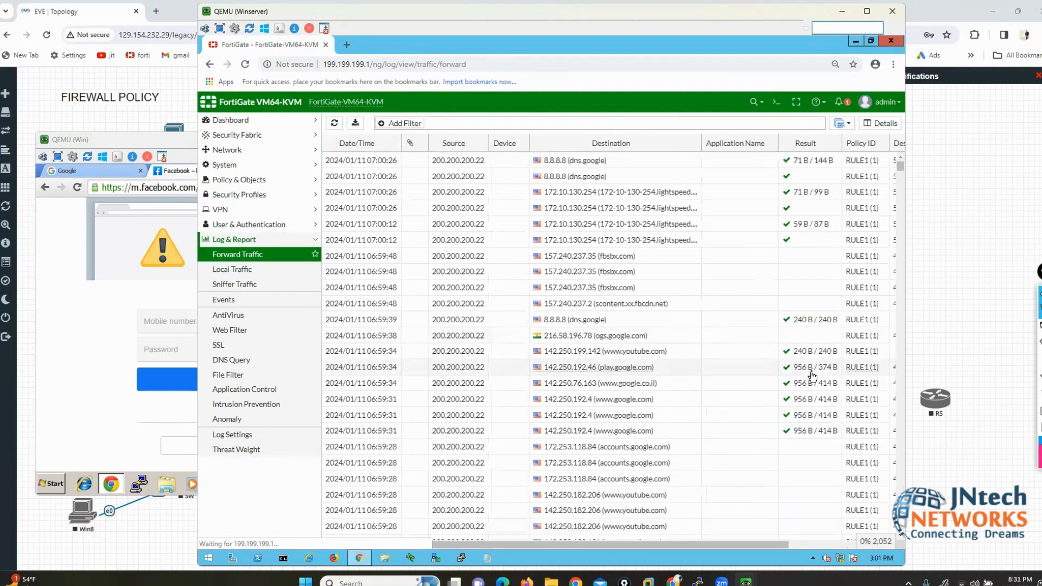
{"action": "mouse_move", "coordinate": [715, 558]}
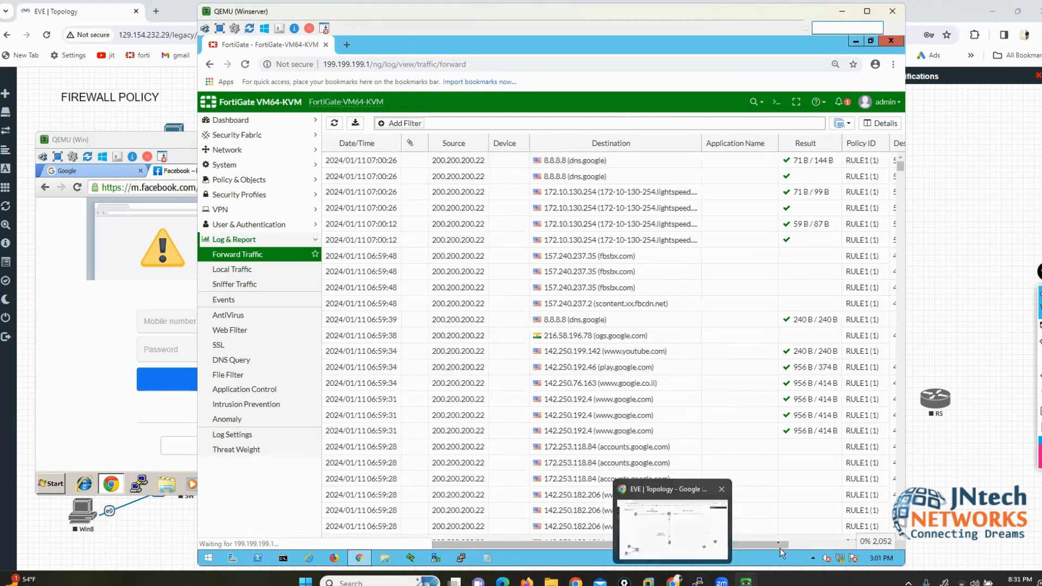
{"action": "left_click_drag", "start_coordinate": [779, 545], "coordinate": [840, 545]}
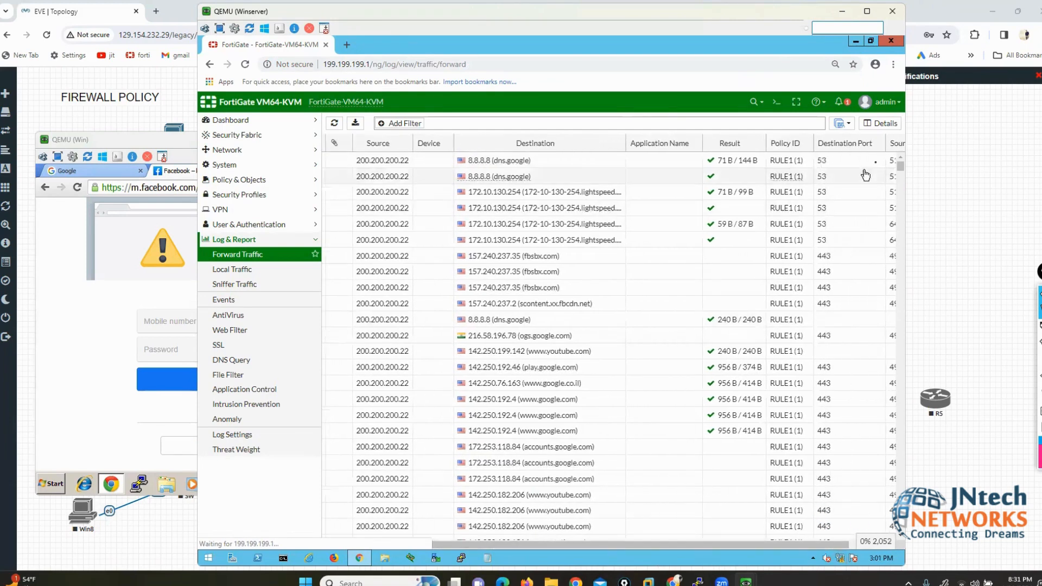
Step: Reorder columns so Source Port, Destination Port and Policy ID follow Destination
{"action": "left_click_drag", "start_coordinate": [896, 144], "coordinate": [651, 143]}
{"action": "left_click_drag", "start_coordinate": [857, 143], "coordinate": [657, 146]}
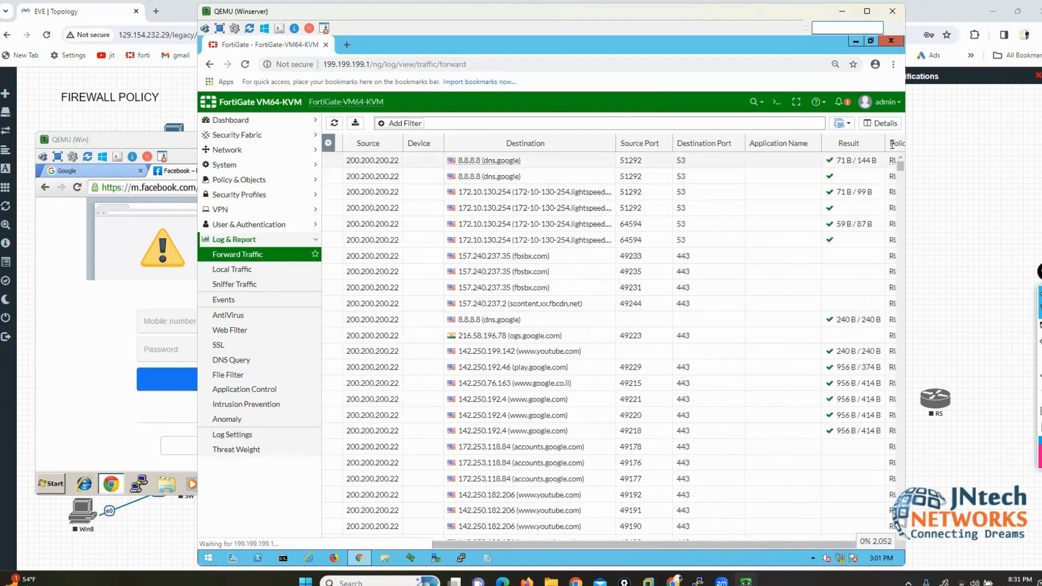
{"action": "left_click_drag", "start_coordinate": [882, 148], "coordinate": [741, 144]}
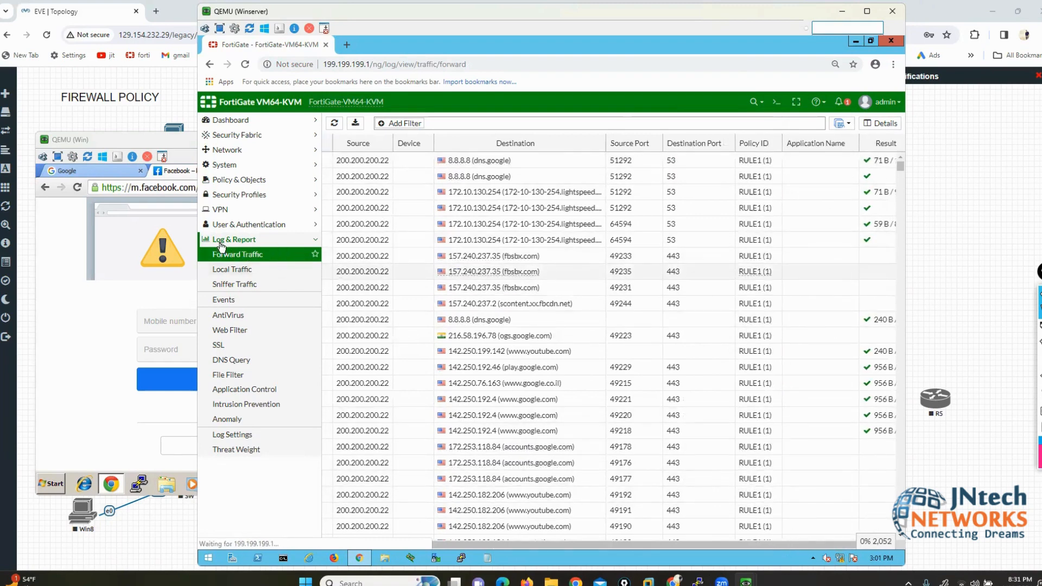
{"action": "left_click", "coordinate": [385, 545]}
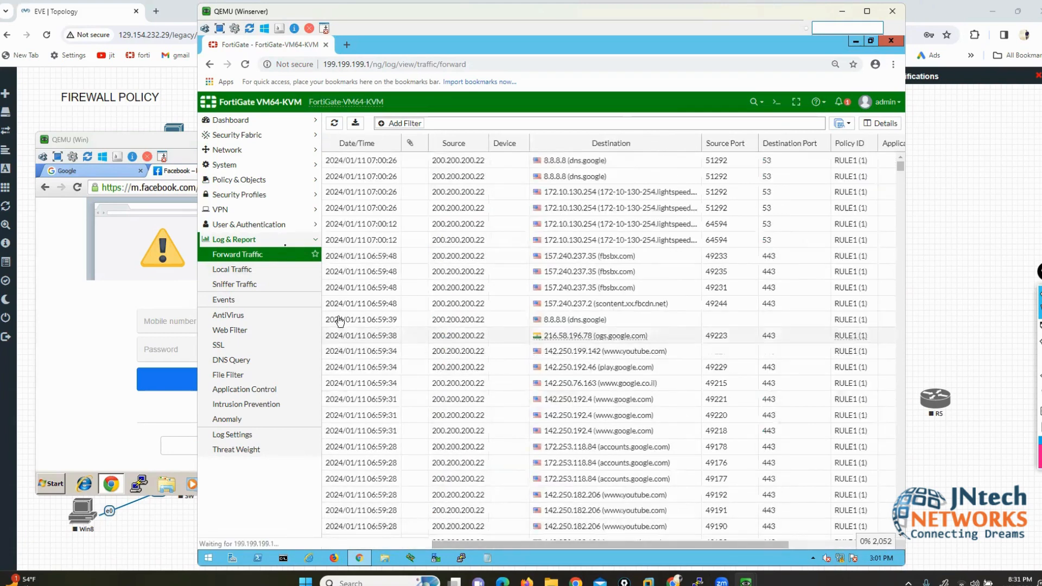
Step: From the Firewall Policy list, start a new policy and place the cursor in Name
{"action": "left_click", "coordinate": [249, 182]}
{"action": "left_click", "coordinate": [253, 195]}
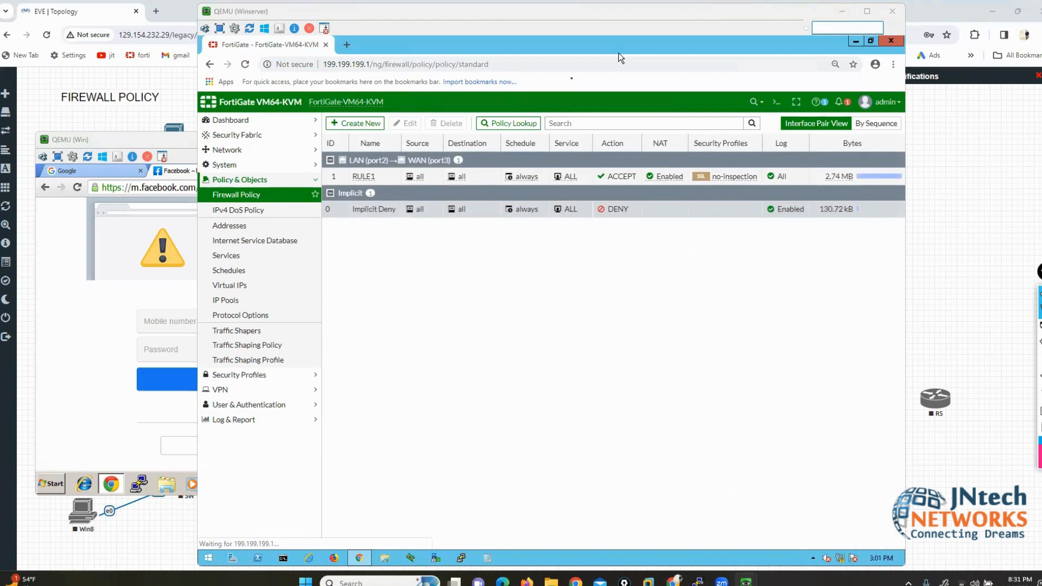
{"action": "left_click", "coordinate": [356, 123]}
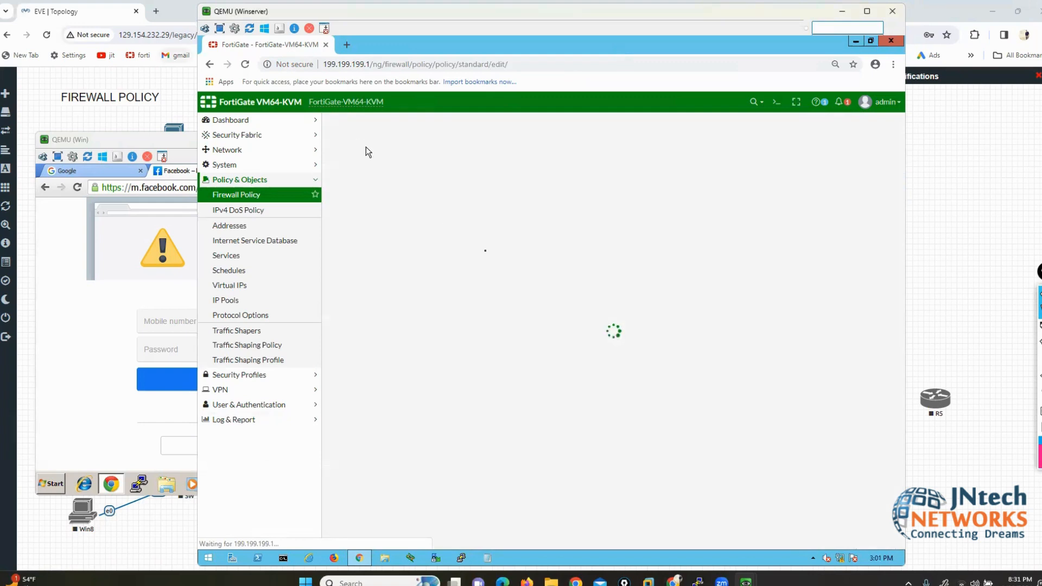
{"action": "left_click", "coordinate": [490, 152]}
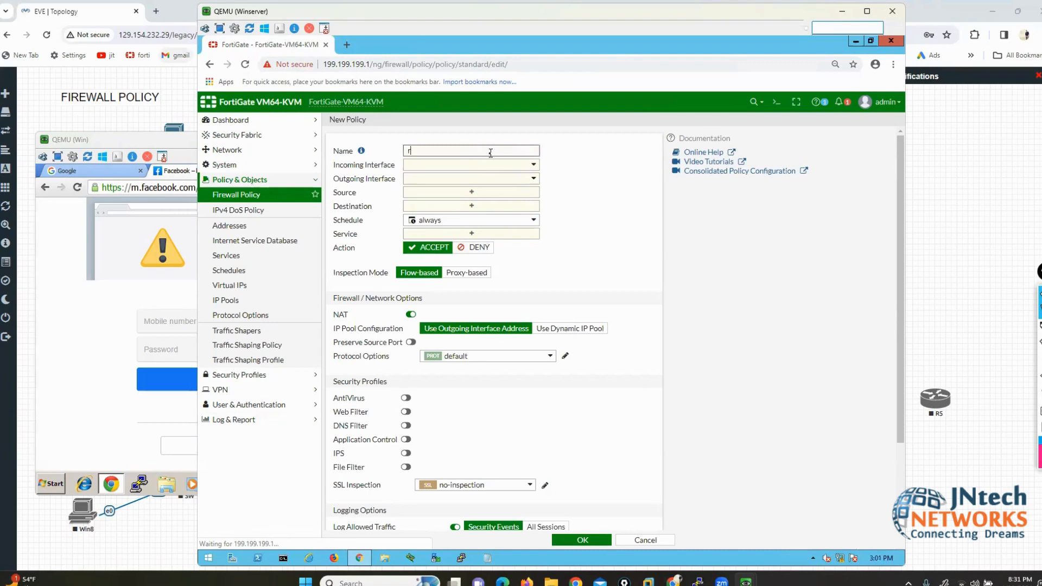
Step: Name the policy RULE2, route it LAN (port2) to WAN (port3), and start a new source address
{"action": "type", "text": "RULE2"}
{"action": "left_click", "coordinate": [491, 166]}
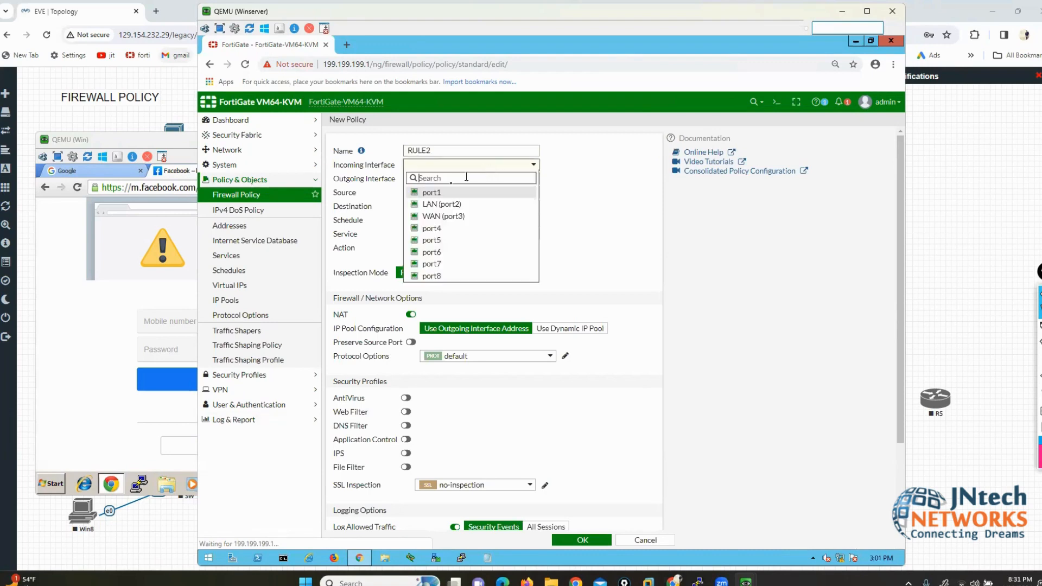
{"action": "left_click", "coordinate": [440, 202]}
{"action": "left_click", "coordinate": [438, 182]}
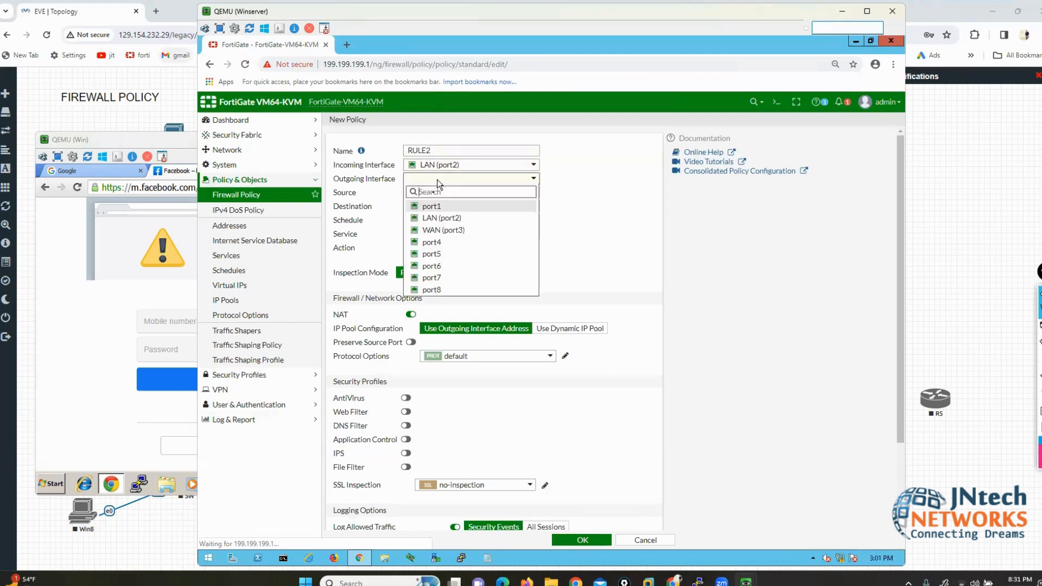
{"action": "left_click", "coordinate": [440, 231]}
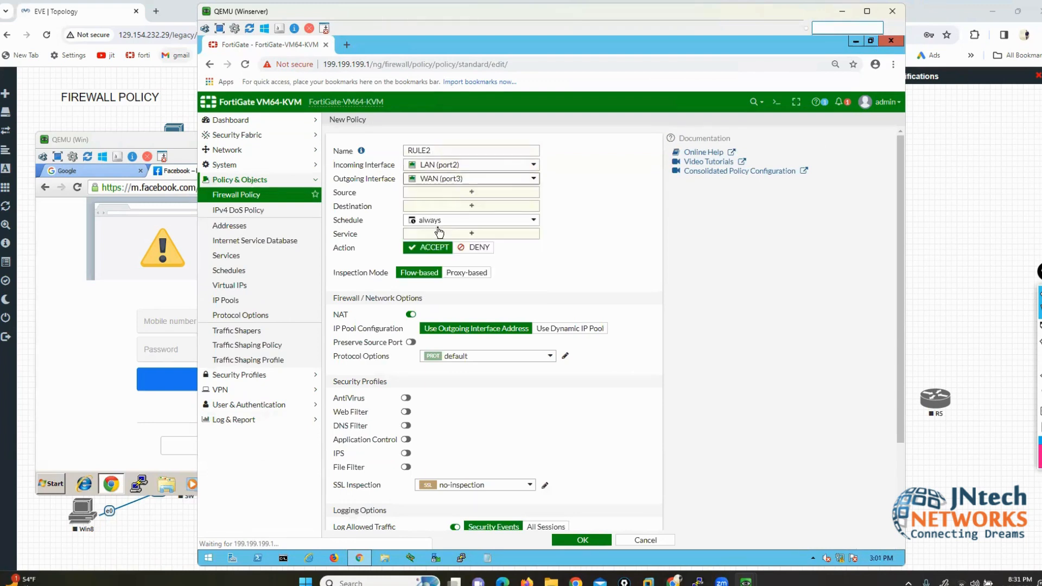
{"action": "left_click", "coordinate": [466, 193]}
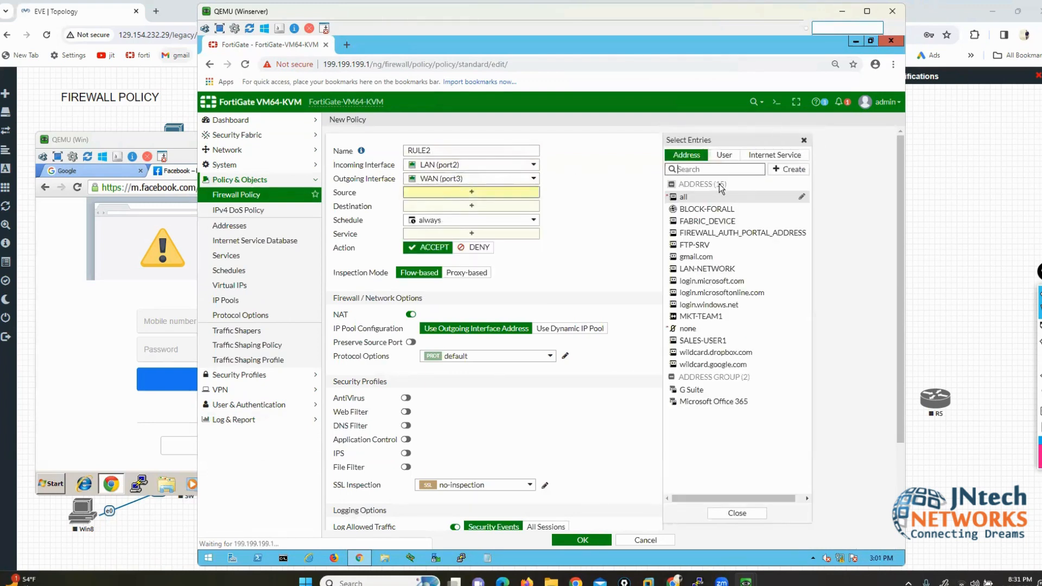
{"action": "left_click", "coordinate": [790, 171]}
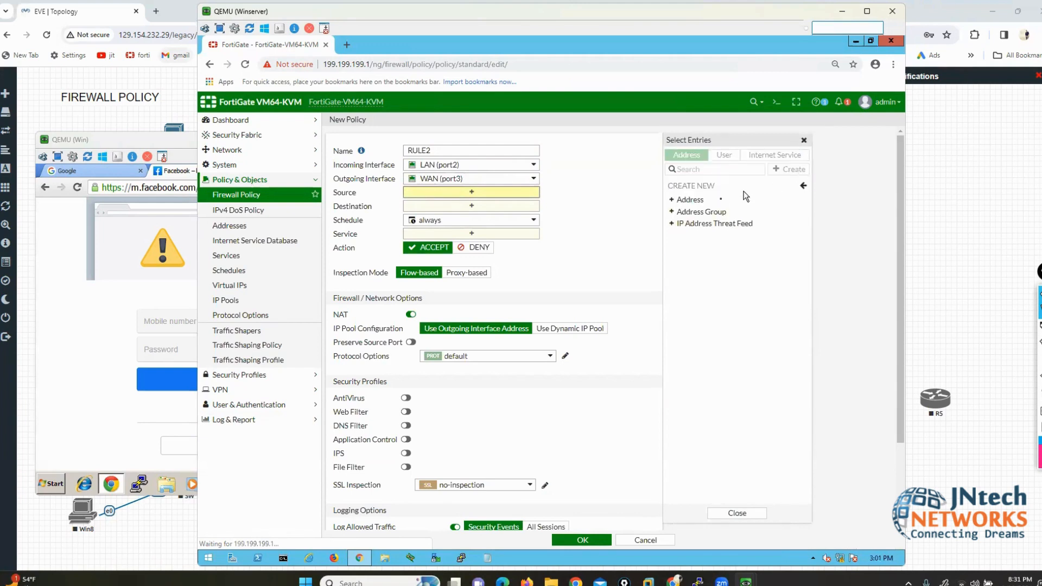
Step: Create IP-range address HR-TEAM5 for 200.200.200.20-200.200.200.50 as RULE2's source
{"action": "left_click", "coordinate": [688, 201]}
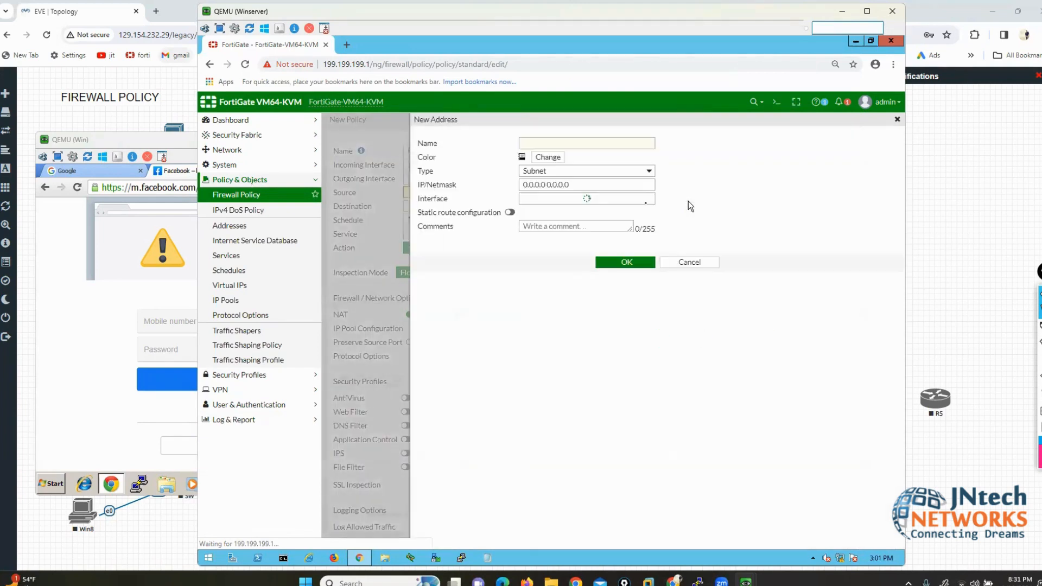
{"action": "left_click", "coordinate": [551, 178]}
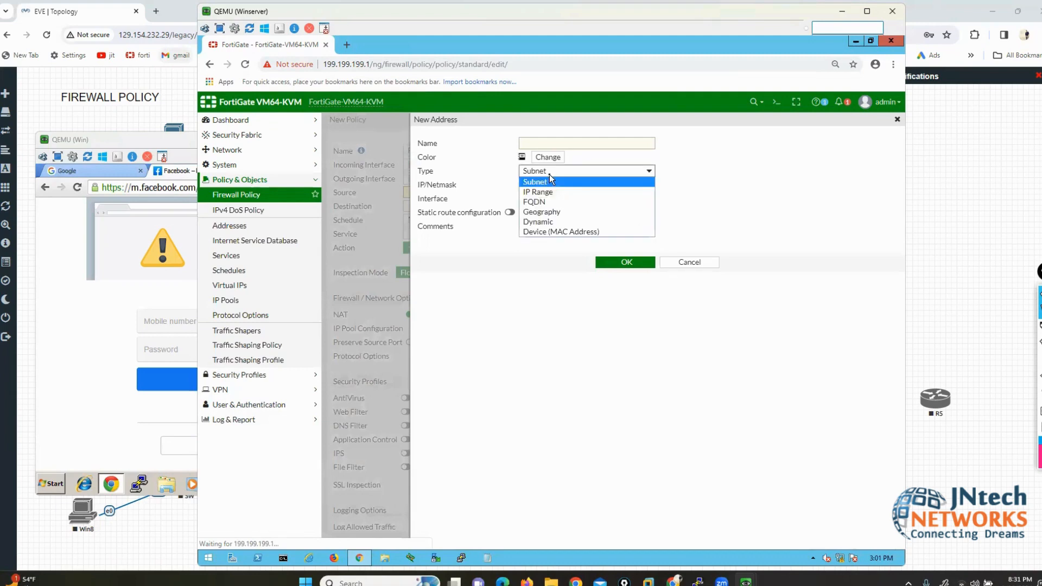
{"action": "left_click", "coordinate": [553, 191]}
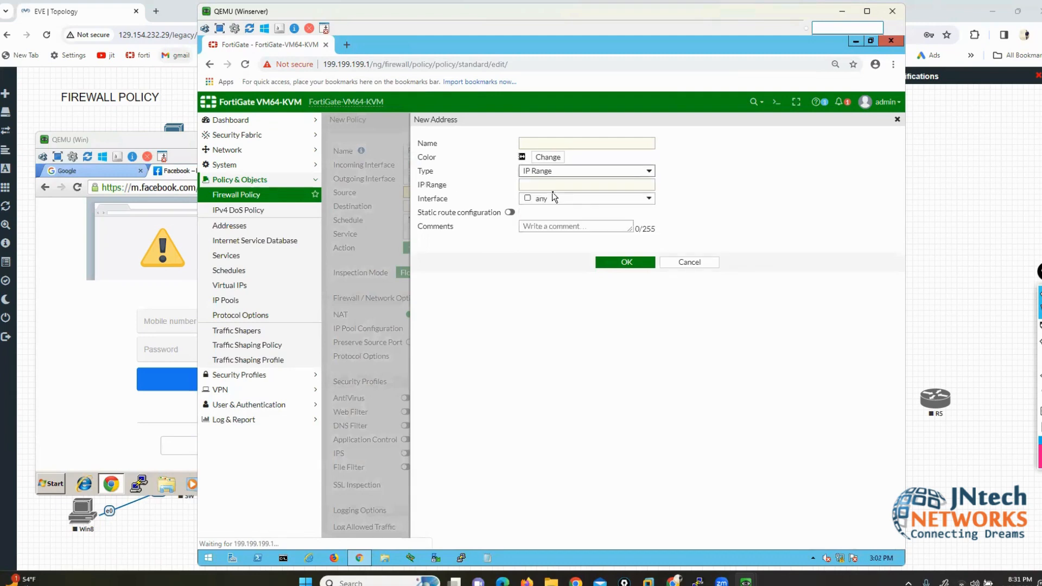
{"action": "left_click", "coordinate": [538, 144]}
{"action": "type", "text": "sales"}
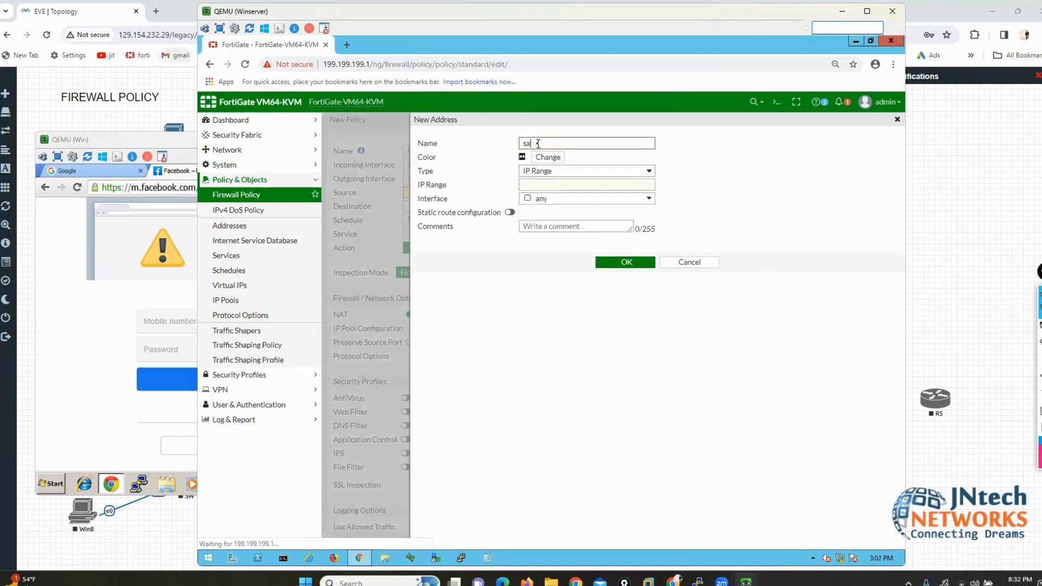
{"action": "key", "text": "BackSpace"}
{"action": "key", "text": "BackSpace"}
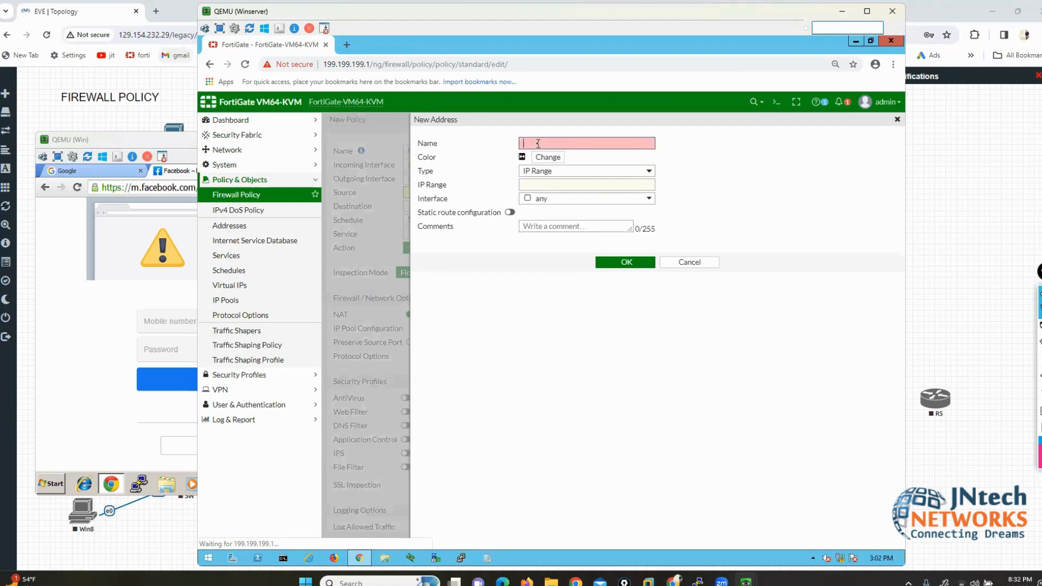
{"action": "type", "text": "HR-TEAMS"}
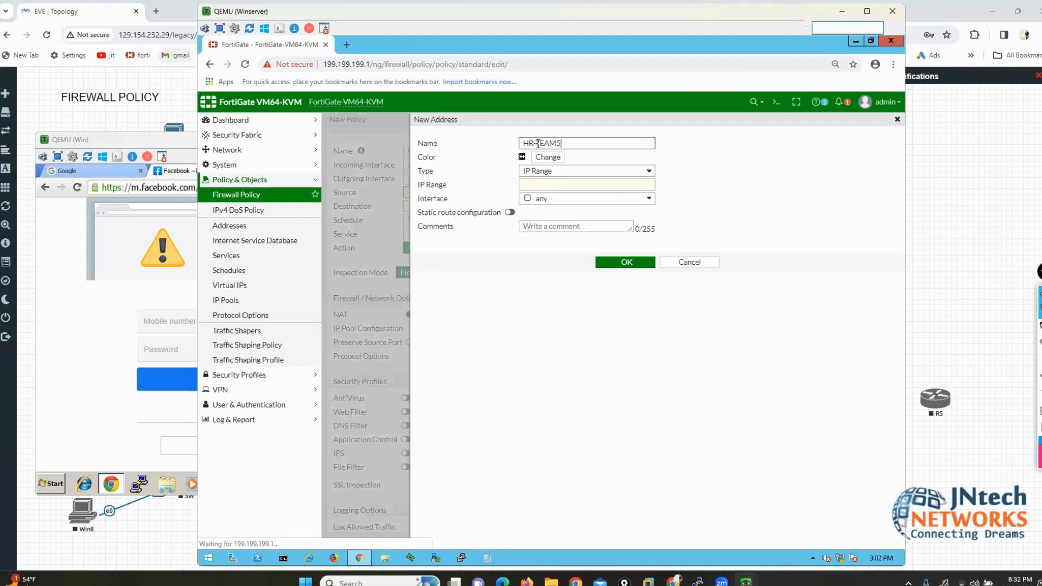
{"action": "type", "text": "5"}
{"action": "left_click", "coordinate": [547, 185]}
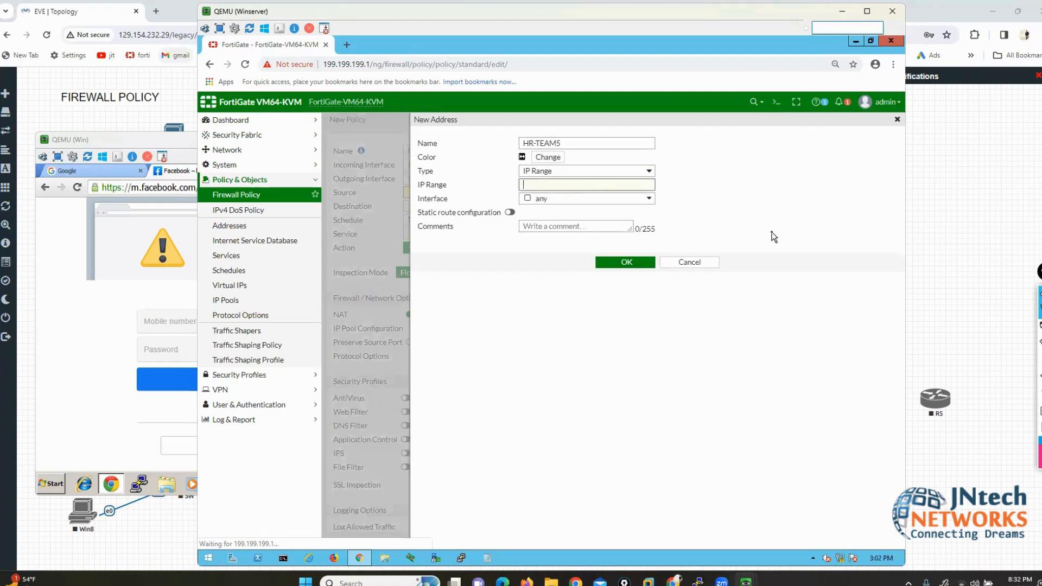
{"action": "type", "text": "200.200.200.20-200.200.200.52"}
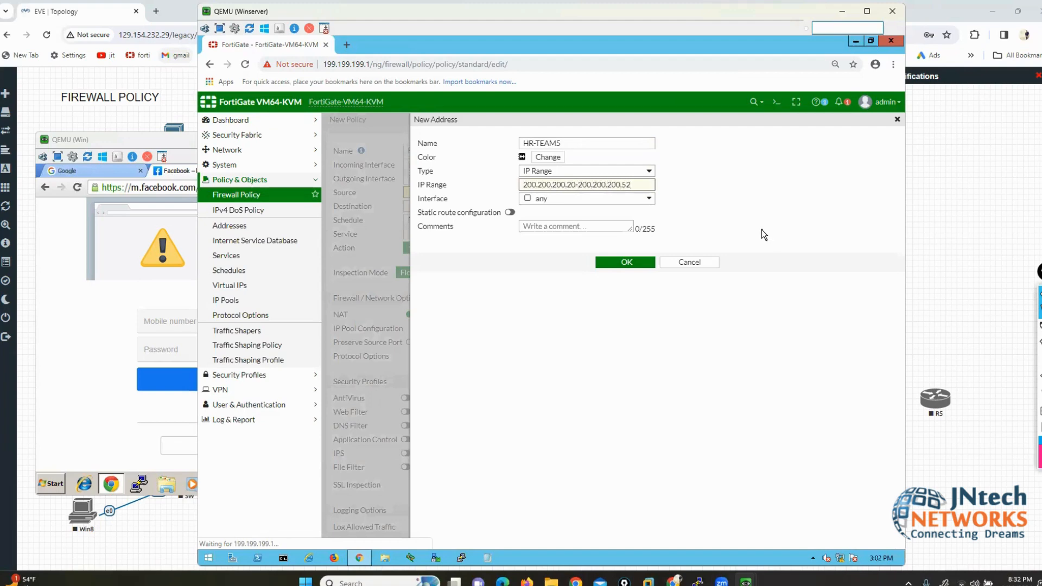
{"action": "key", "text": "BackSpace"}
{"action": "type", "text": "0"}
{"action": "left_click", "coordinate": [626, 262]}
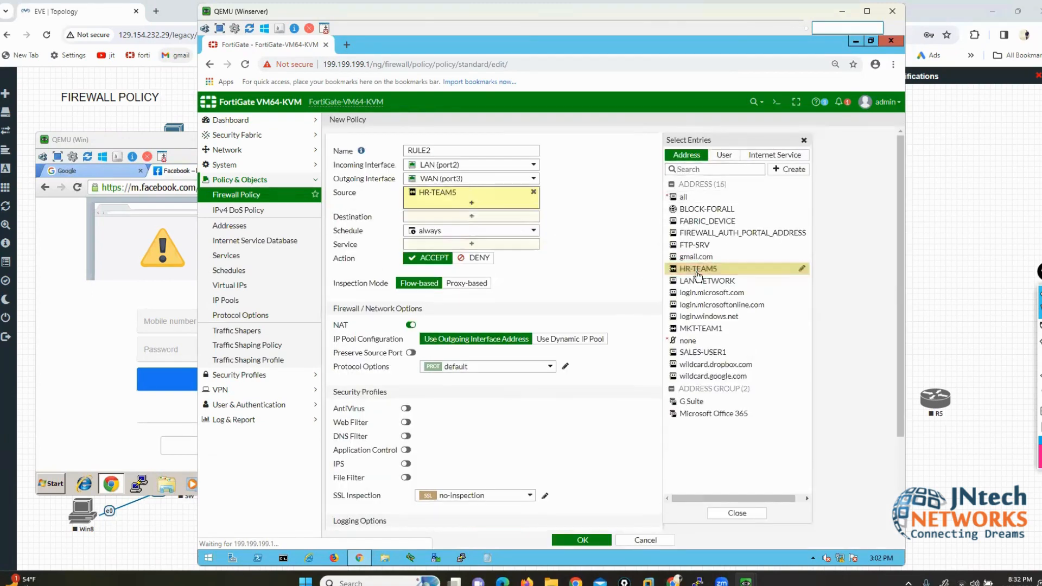
Step: Set RULE2's destination to all and its service to ALL
{"action": "mouse_move", "coordinate": [425, 201]}
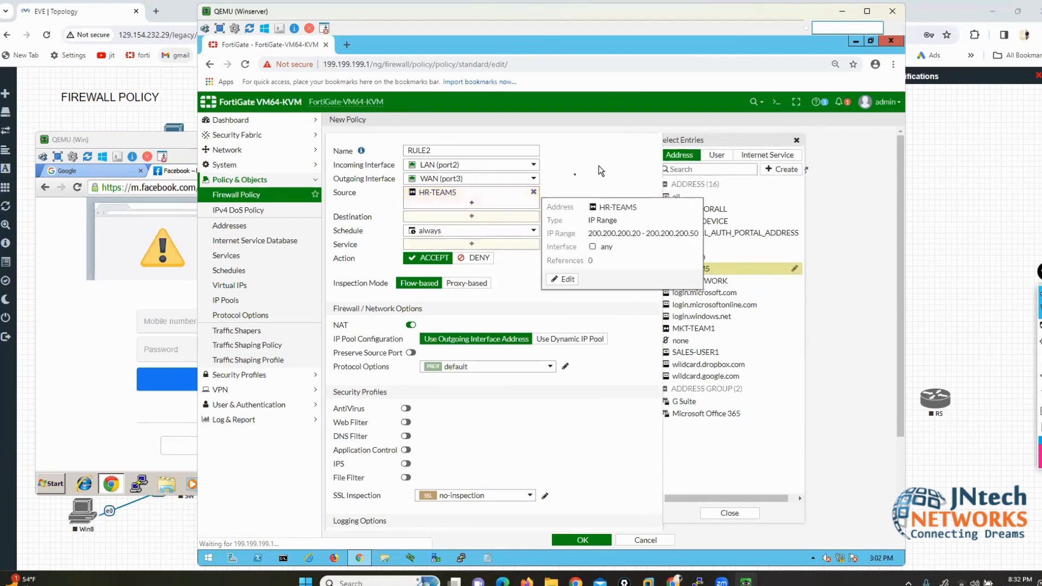
{"action": "left_click", "coordinate": [471, 216]}
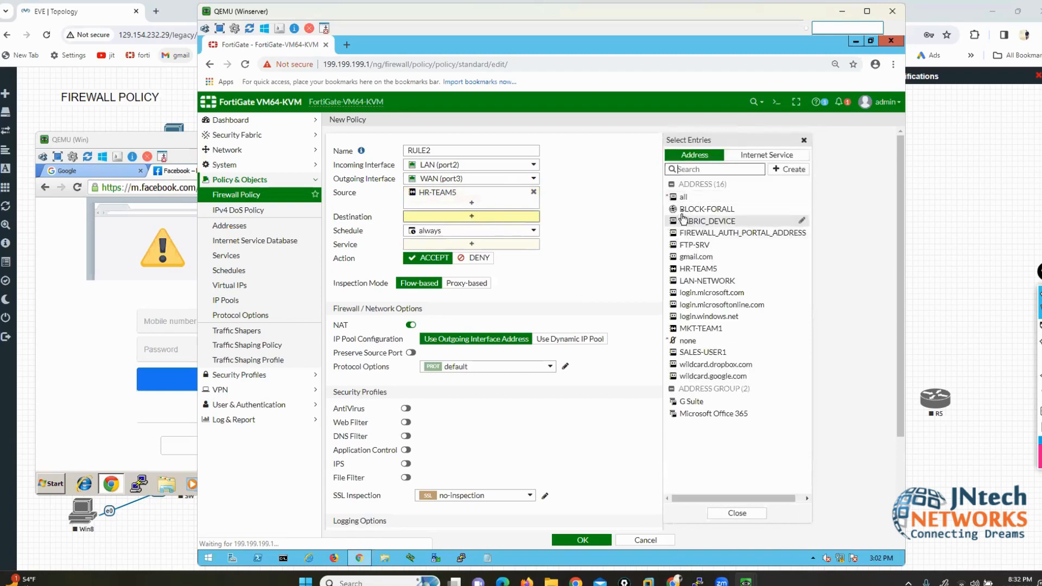
{"action": "left_click", "coordinate": [683, 197]}
{"action": "left_click", "coordinate": [619, 211]}
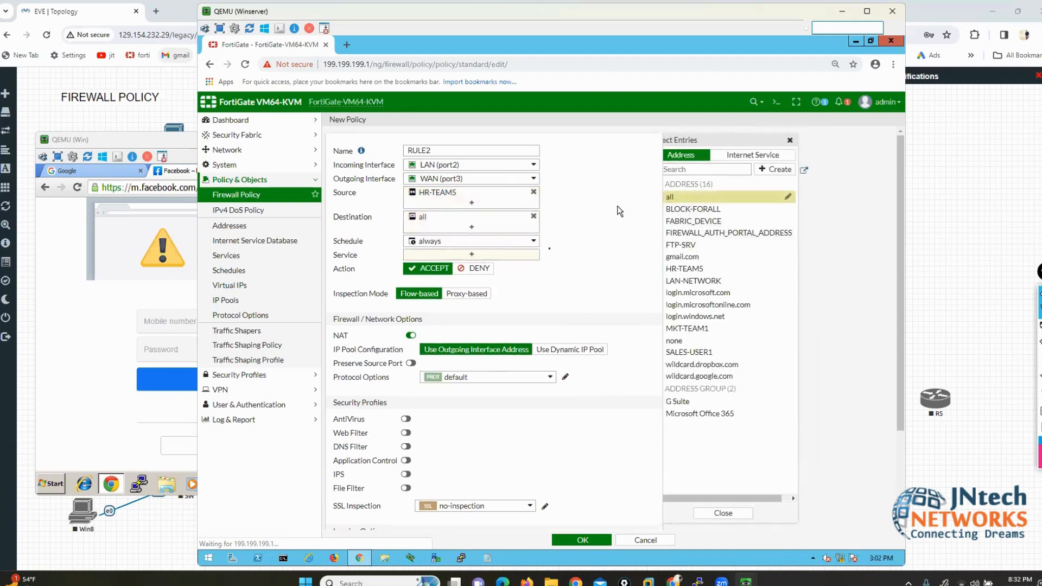
{"action": "left_click", "coordinate": [497, 256]}
{"action": "left_click", "coordinate": [695, 196]}
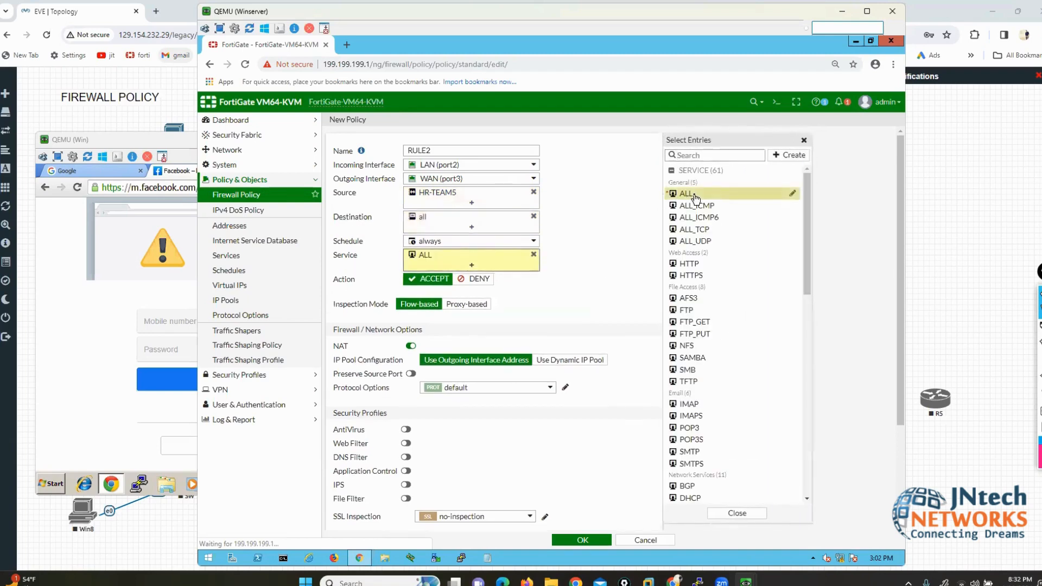
{"action": "left_click", "coordinate": [624, 243]}
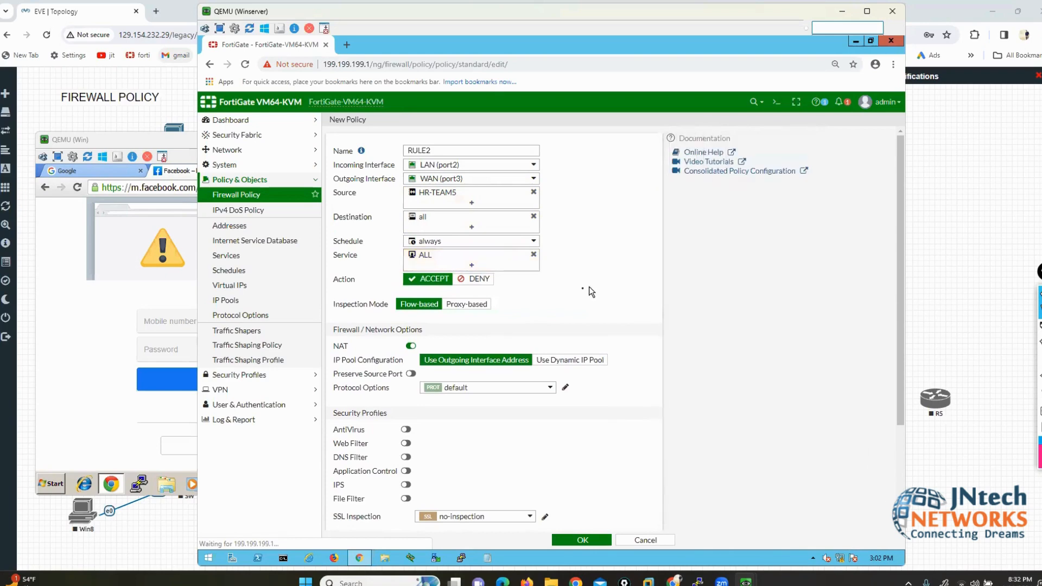
Step: Make RULE2 deny traffic with violation traffic logged, and save it
{"action": "left_click", "coordinate": [479, 279]}
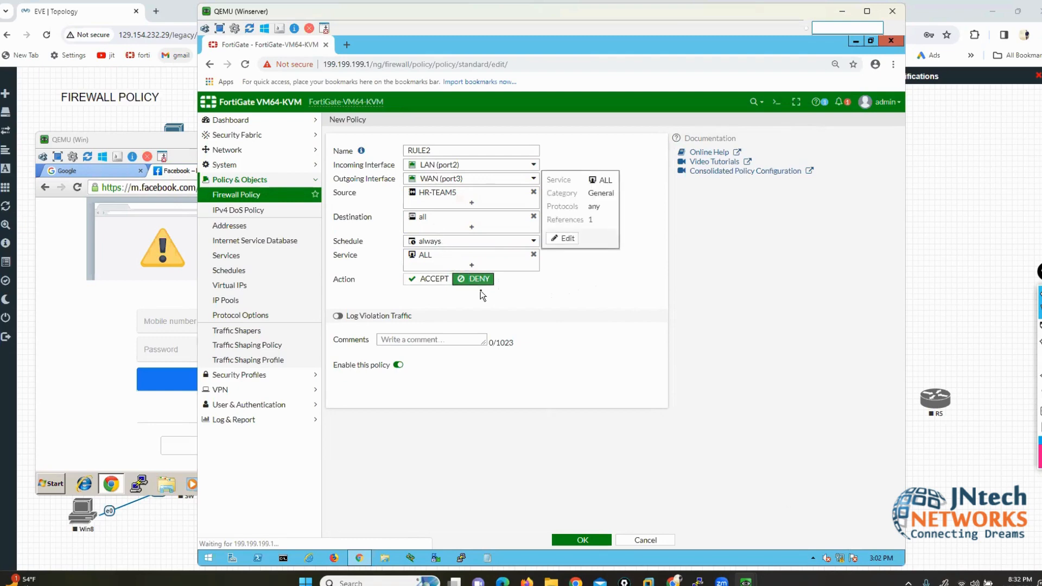
{"action": "left_click", "coordinate": [340, 318]}
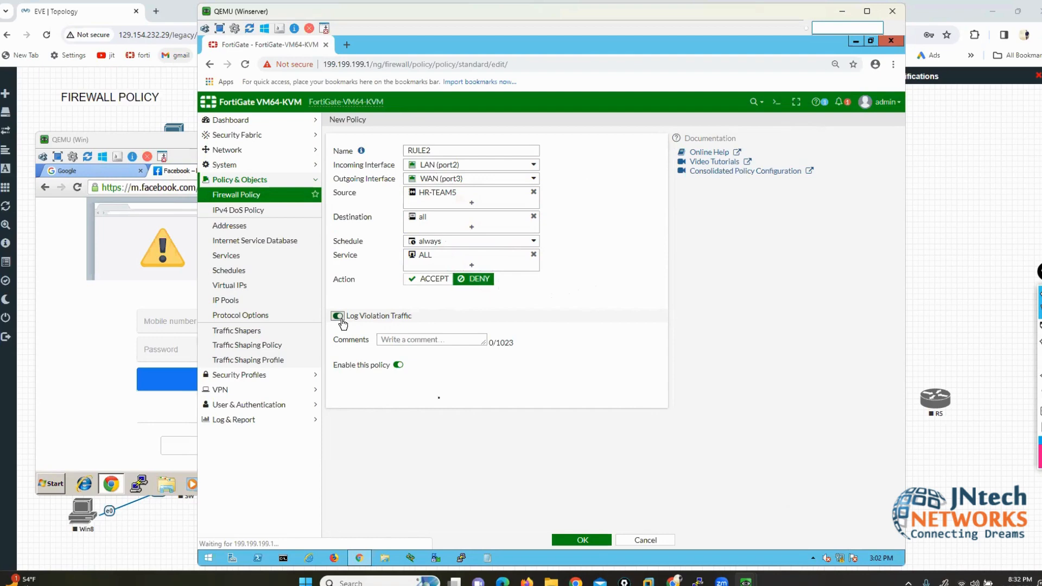
{"action": "left_click", "coordinate": [583, 540]}
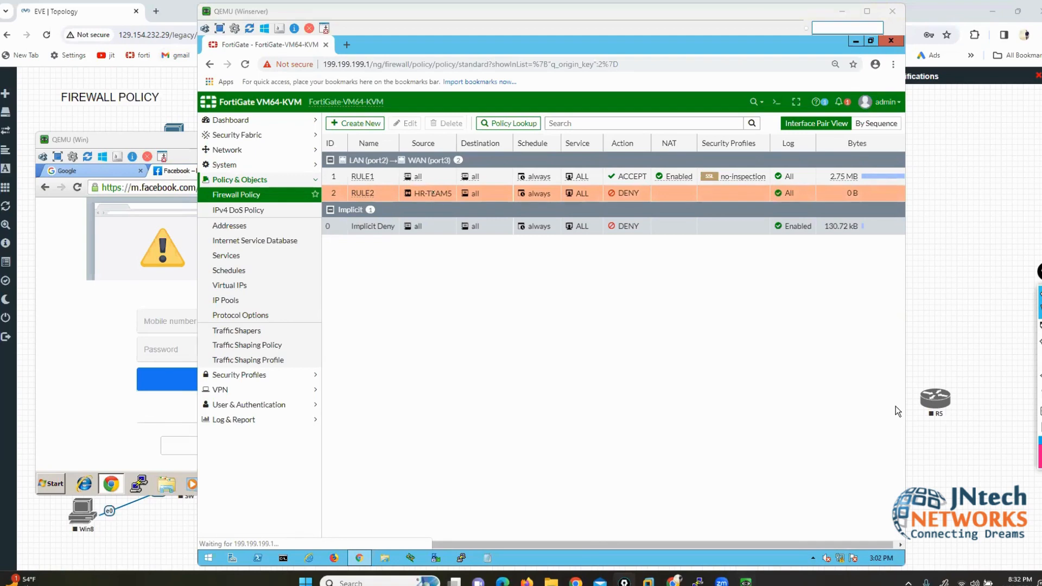
{"action": "mouse_move", "coordinate": [437, 195]}
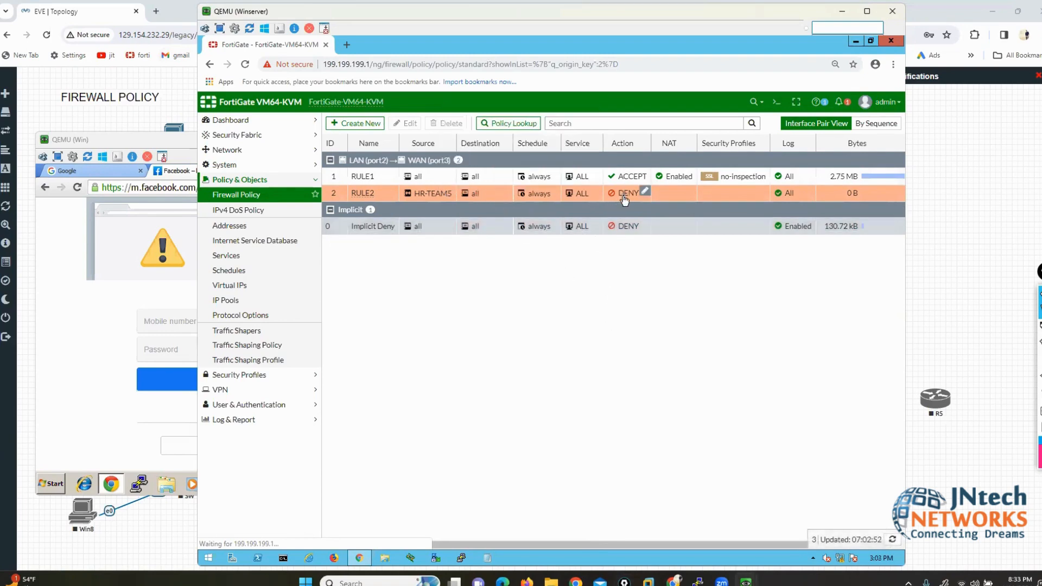
Step: Close the client's browser and run IPCONFIG to confirm address 200.200.200.22
{"action": "left_click", "coordinate": [187, 154]}
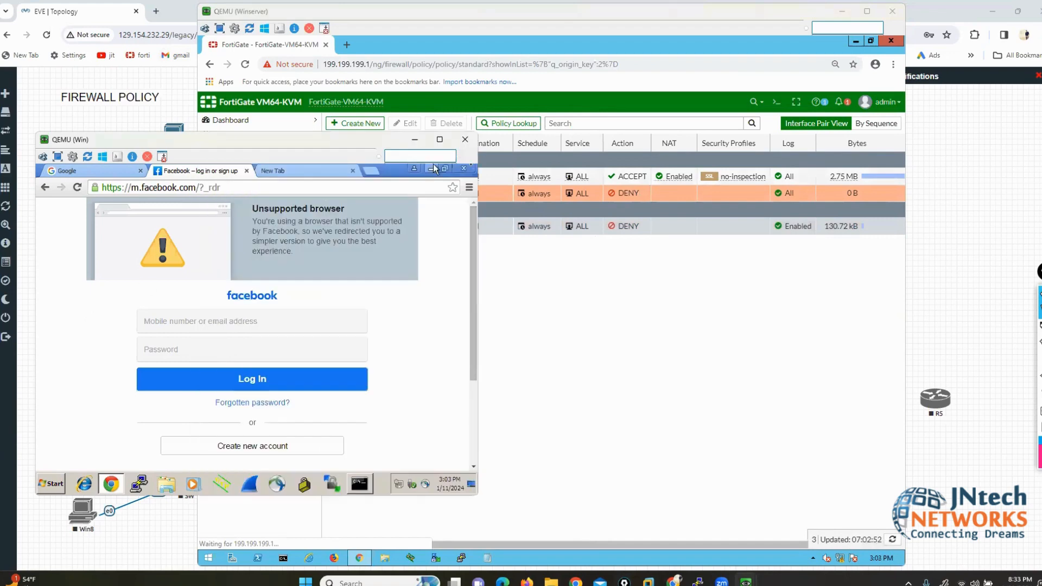
{"action": "left_click", "coordinate": [469, 169]}
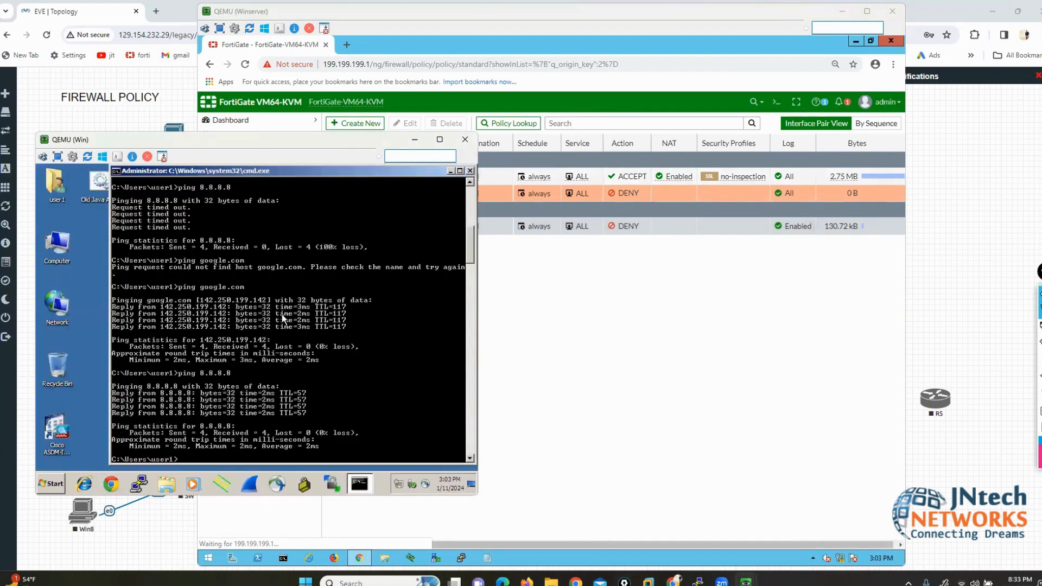
{"action": "key", "text": "Return"}
{"action": "type", "text": "IPCONFIG"}
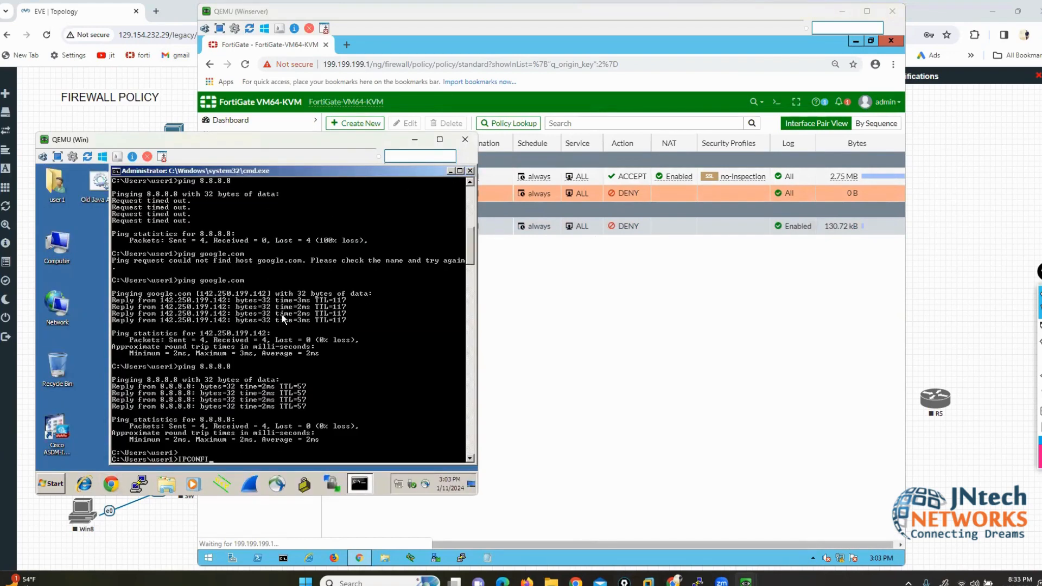
{"action": "key", "text": "Return"}
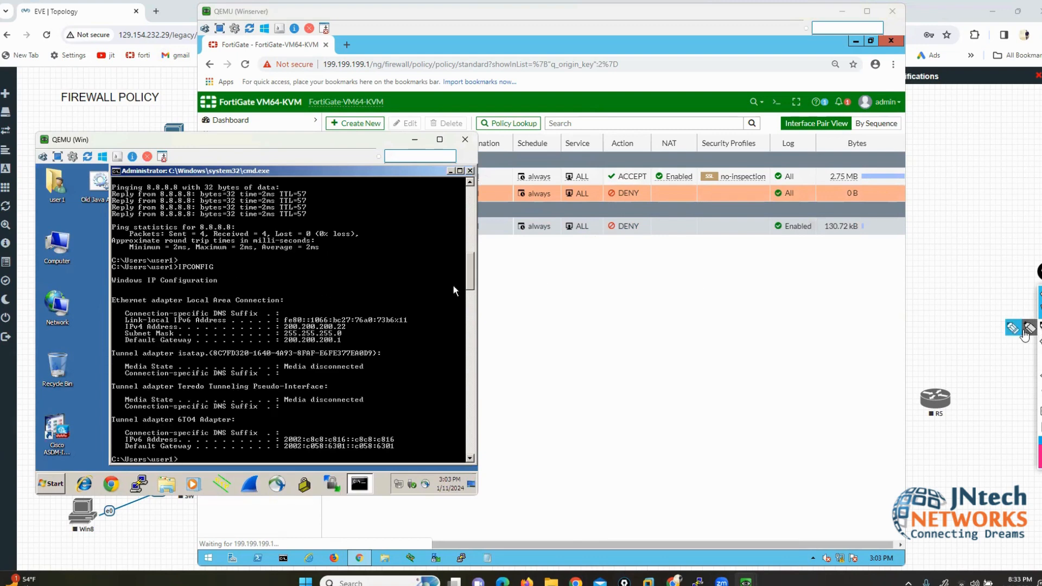
Step: Rearrange the client and firewall windows so the policy list stays visible
{"action": "left_click_drag", "start_coordinate": [336, 314], "coordinate": [353, 334]}
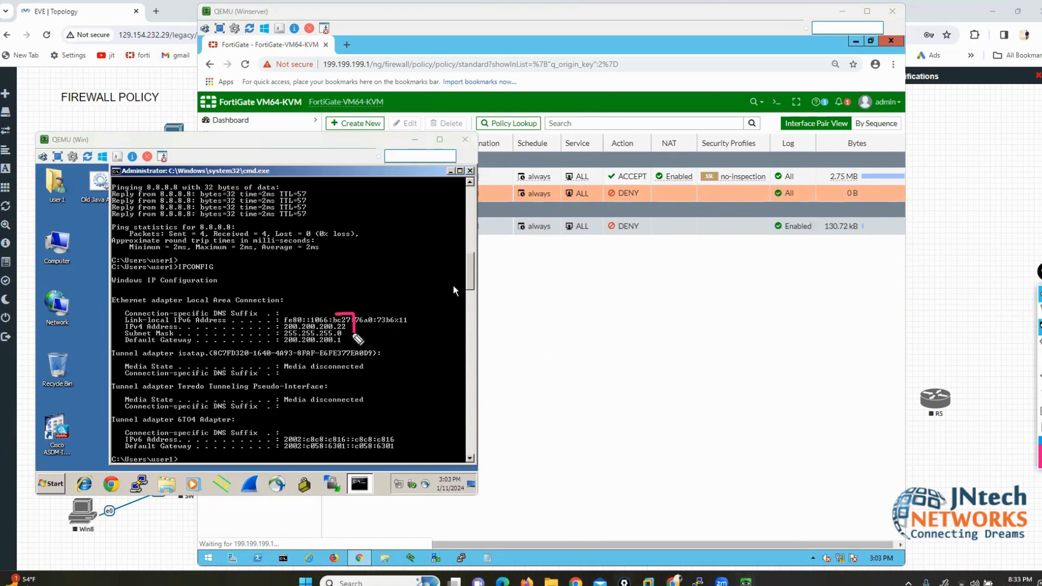
{"action": "left_click_drag", "start_coordinate": [294, 311], "coordinate": [278, 330]}
{"action": "left_click", "coordinate": [290, 153]}
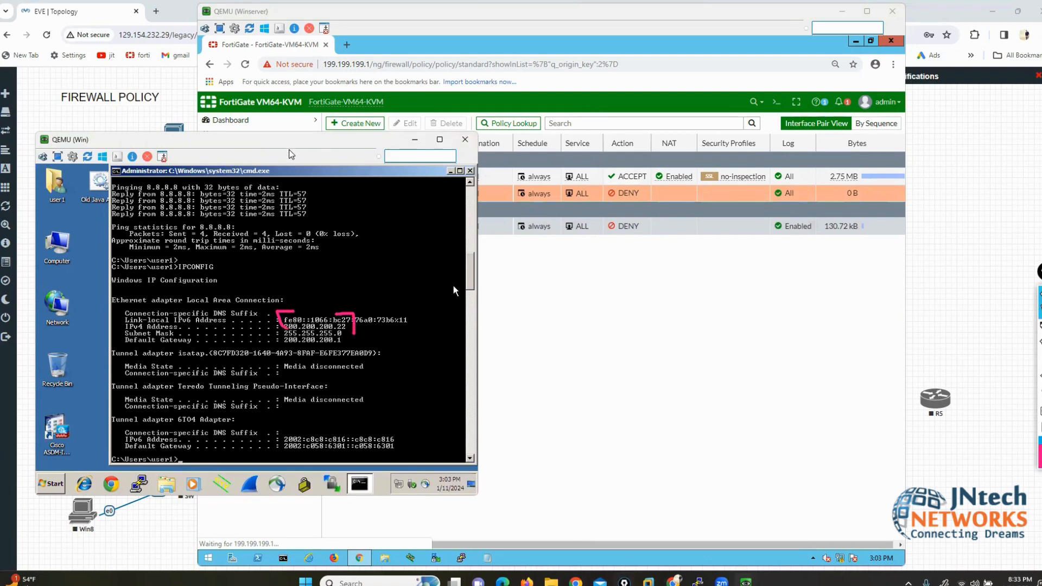
{"action": "left_click_drag", "start_coordinate": [290, 154], "coordinate": [288, 188]}
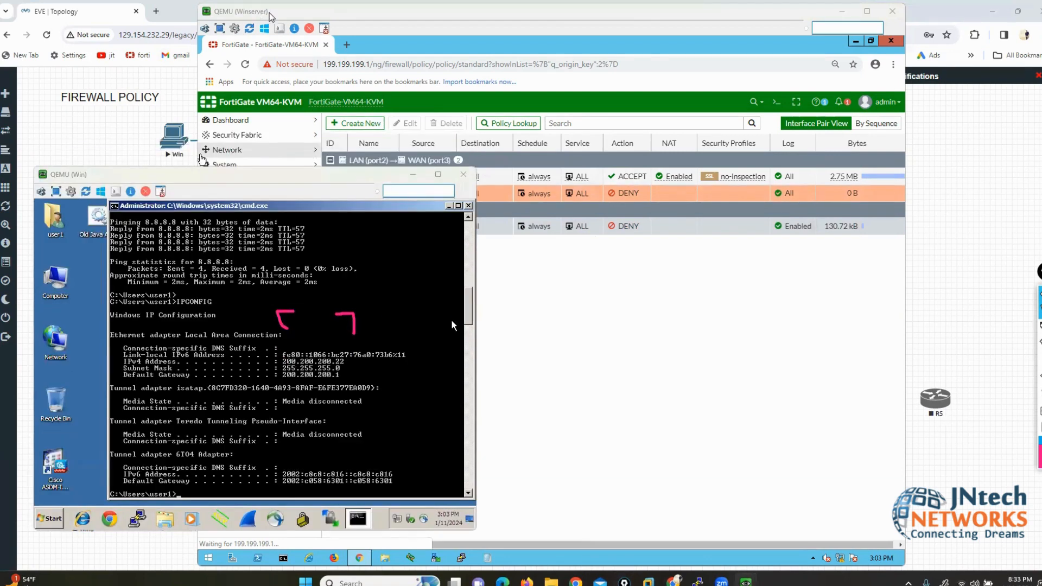
{"action": "left_click_drag", "start_coordinate": [355, 16], "coordinate": [451, 17]}
{"action": "left_click", "coordinate": [214, 181]}
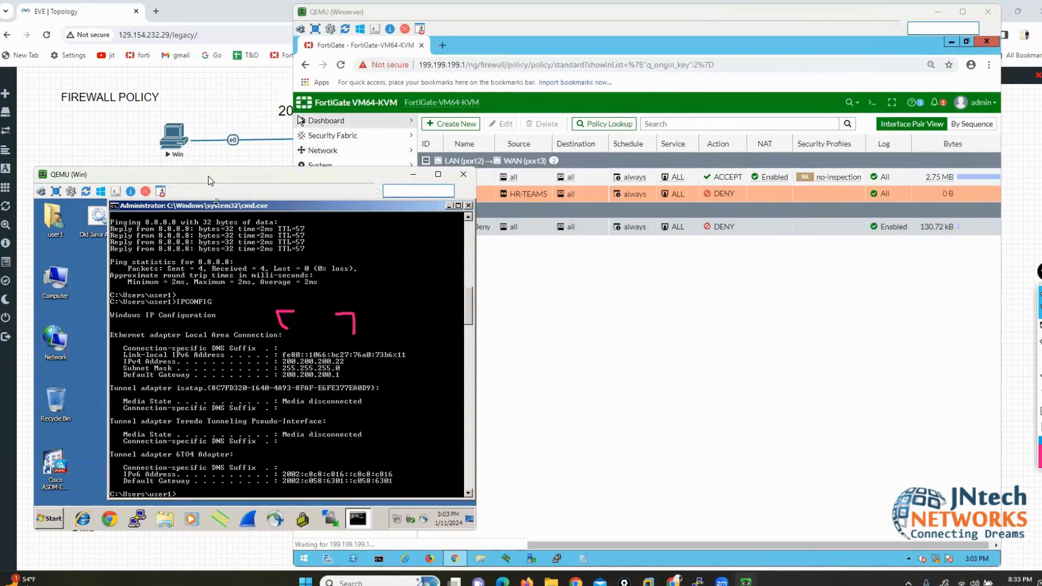
{"action": "left_click_drag", "start_coordinate": [208, 181], "coordinate": [168, 85]}
Step: Ping google.com from the client and get 4 replies with 0% loss
{"action": "type", "text": "ping google.com"}
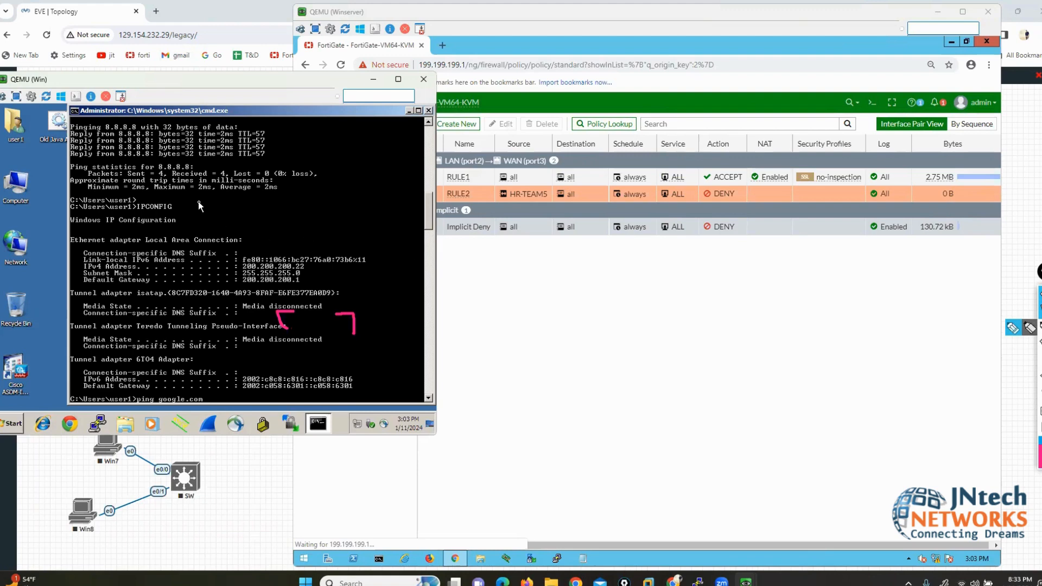
{"action": "key", "text": "Return"}
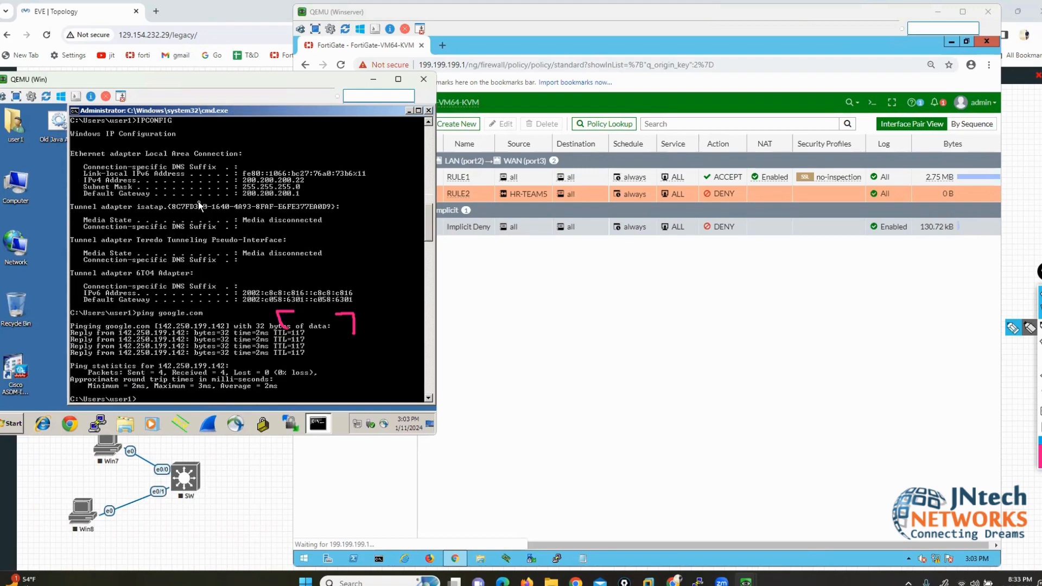
{"action": "left_click", "coordinate": [69, 424]}
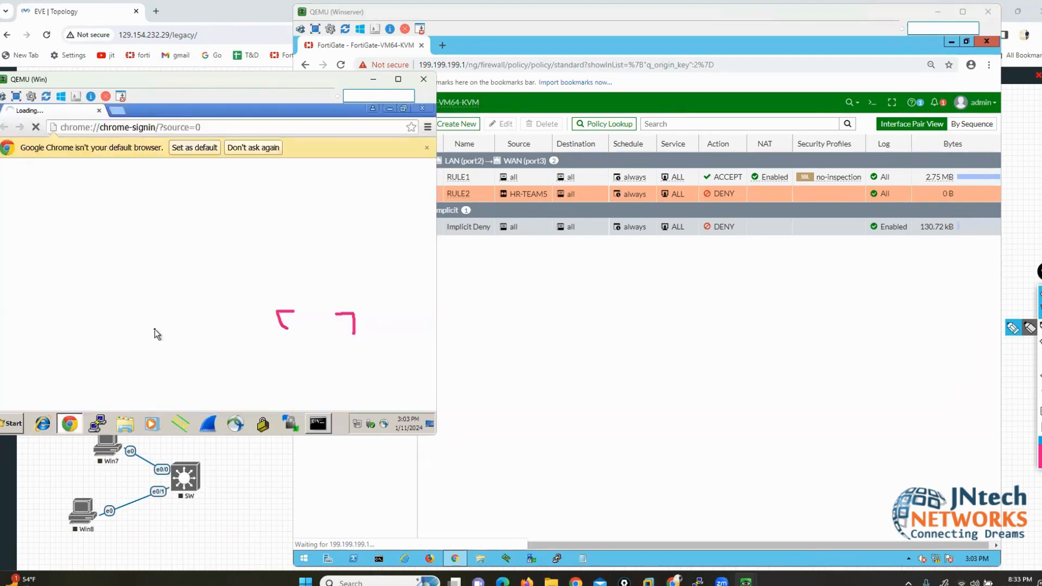
{"action": "left_click", "coordinate": [161, 130]}
{"action": "type", "text": "GOOGL"}
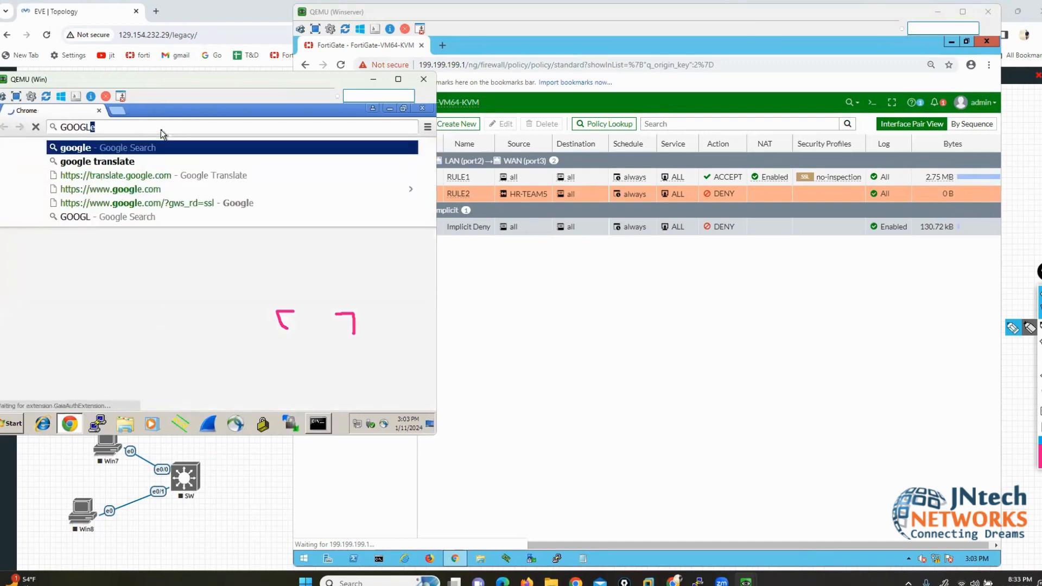
{"action": "key", "text": "Down"}
{"action": "key", "text": "Down"}
{"action": "key", "text": "Down"}
{"action": "key", "text": "Return"}
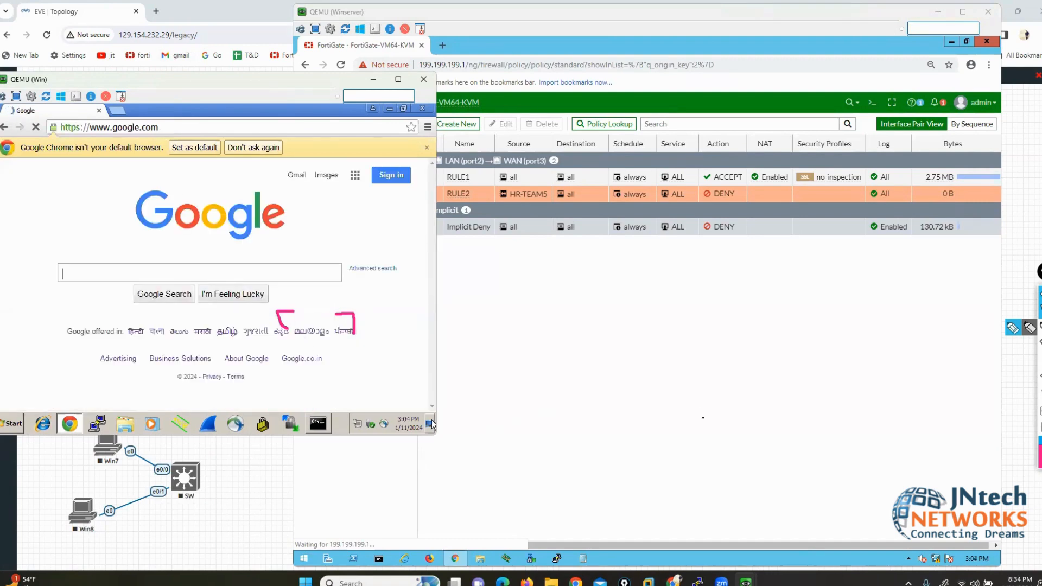
{"action": "left_click", "coordinate": [704, 423]}
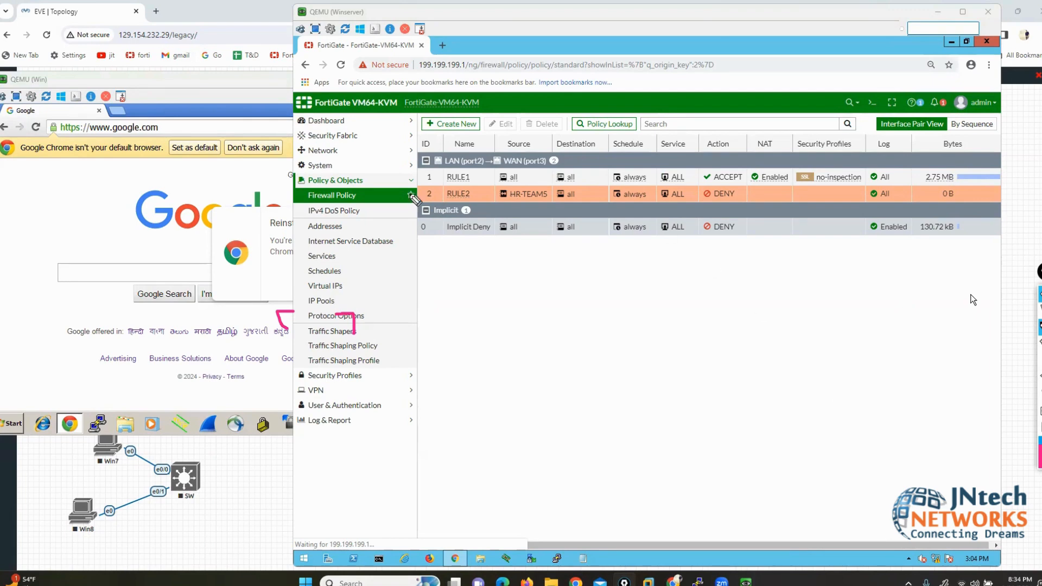
{"action": "left_click_drag", "start_coordinate": [383, 196], "coordinate": [404, 196]}
{"action": "left_click", "coordinate": [1039, 395]}
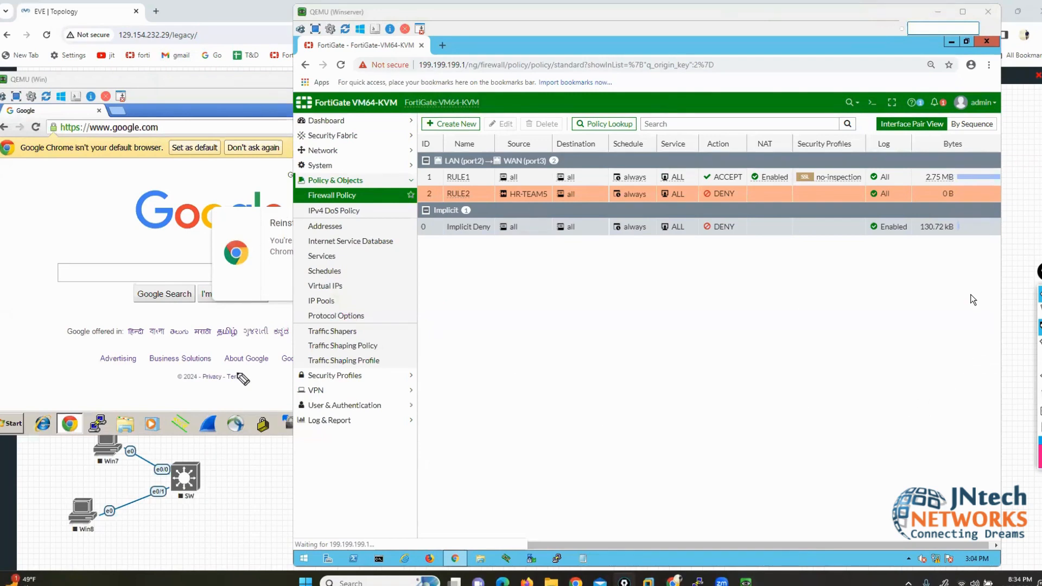
{"action": "mouse_move", "coordinate": [218, 453]}
{"action": "left_mouse_down"}
{"action": "mouse_move", "coordinate": [264, 239]}
{"action": "mouse_move", "coordinate": [410, 228]}
{"action": "mouse_move", "coordinate": [404, 242]}
{"action": "left_mouse_up"}
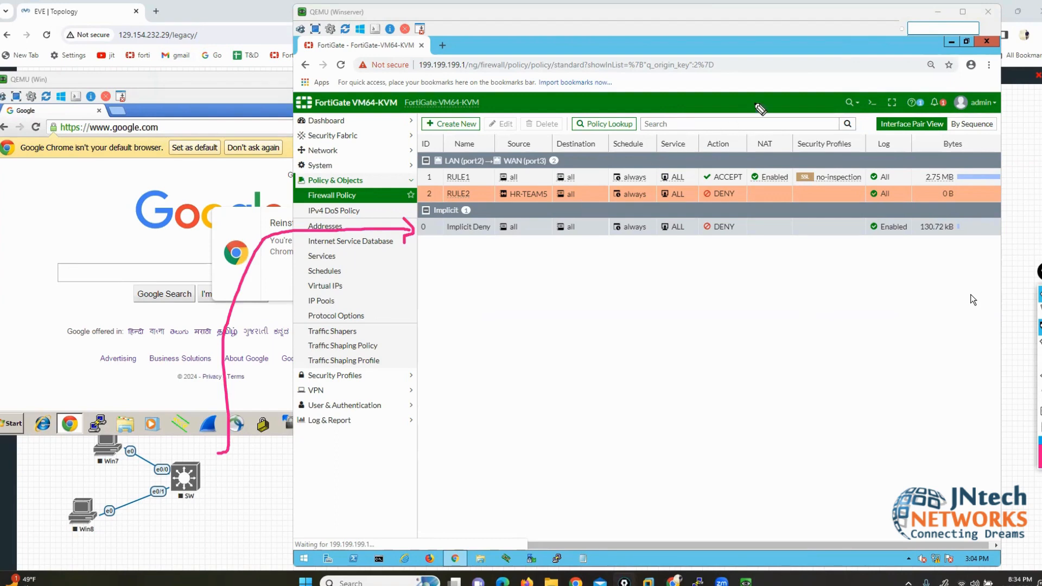
{"action": "mouse_move", "coordinate": [766, 54]}
{"action": "left_mouse_down"}
{"action": "mouse_move", "coordinate": [785, 315]}
{"action": "mouse_move", "coordinate": [772, 297]}
{"action": "mouse_move", "coordinate": [817, 296]}
{"action": "left_mouse_up"}
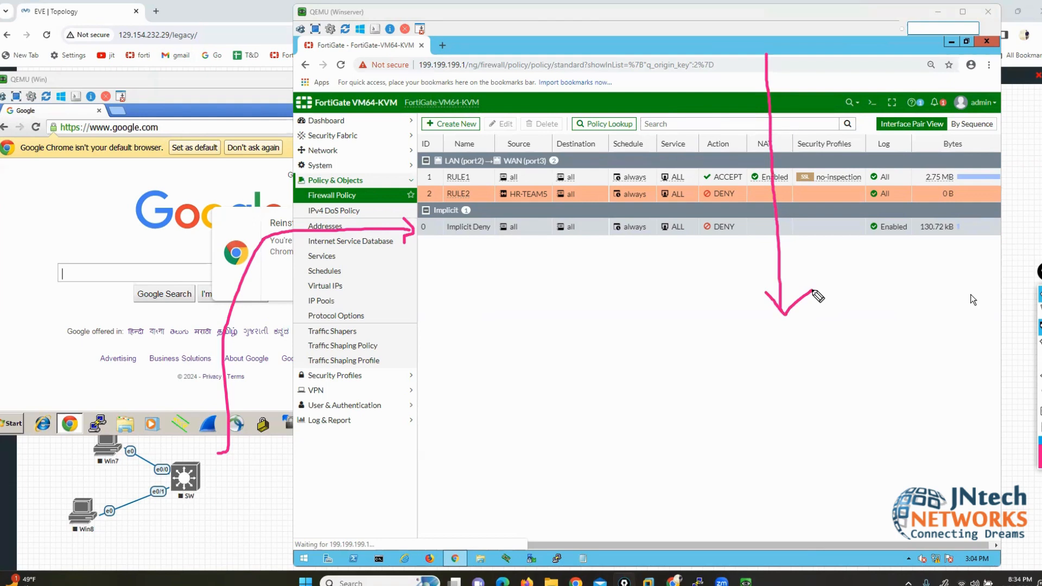
{"action": "mouse_move", "coordinate": [385, 177]}
{"action": "left_mouse_down"}
{"action": "mouse_move", "coordinate": [423, 177]}
{"action": "mouse_move", "coordinate": [437, 193]}
{"action": "left_mouse_up"}
{"action": "left_click_drag", "start_coordinate": [418, 233], "coordinate": [441, 233]}
{"action": "left_click_drag", "start_coordinate": [415, 270], "coordinate": [445, 269]}
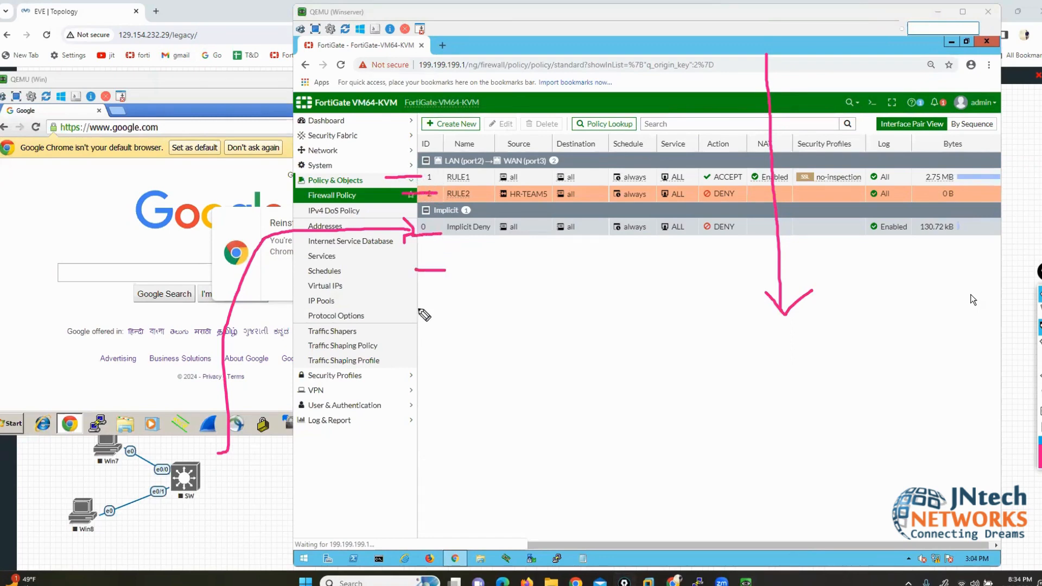
{"action": "left_click_drag", "start_coordinate": [418, 308], "coordinate": [441, 308]}
{"action": "mouse_move", "coordinate": [446, 185]}
{"action": "left_mouse_down"}
{"action": "mouse_move", "coordinate": [515, 167]}
{"action": "mouse_move", "coordinate": [493, 172]}
{"action": "mouse_move", "coordinate": [511, 188]}
{"action": "mouse_move", "coordinate": [524, 179]}
{"action": "mouse_move", "coordinate": [512, 161]}
{"action": "left_mouse_up"}
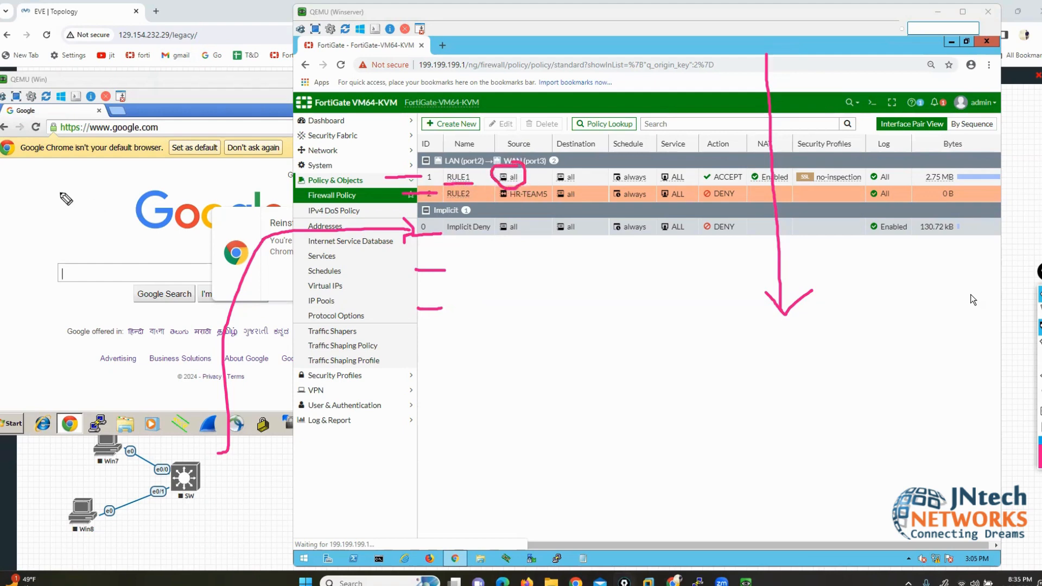
{"action": "mouse_move", "coordinate": [61, 192]}
{"action": "left_mouse_down"}
{"action": "mouse_move", "coordinate": [70, 222]}
{"action": "mouse_move", "coordinate": [124, 215]}
{"action": "mouse_move", "coordinate": [120, 199]}
{"action": "mouse_move", "coordinate": [59, 202]}
{"action": "mouse_move", "coordinate": [182, 234]}
{"action": "mouse_move", "coordinate": [132, 166]}
{"action": "left_mouse_up"}
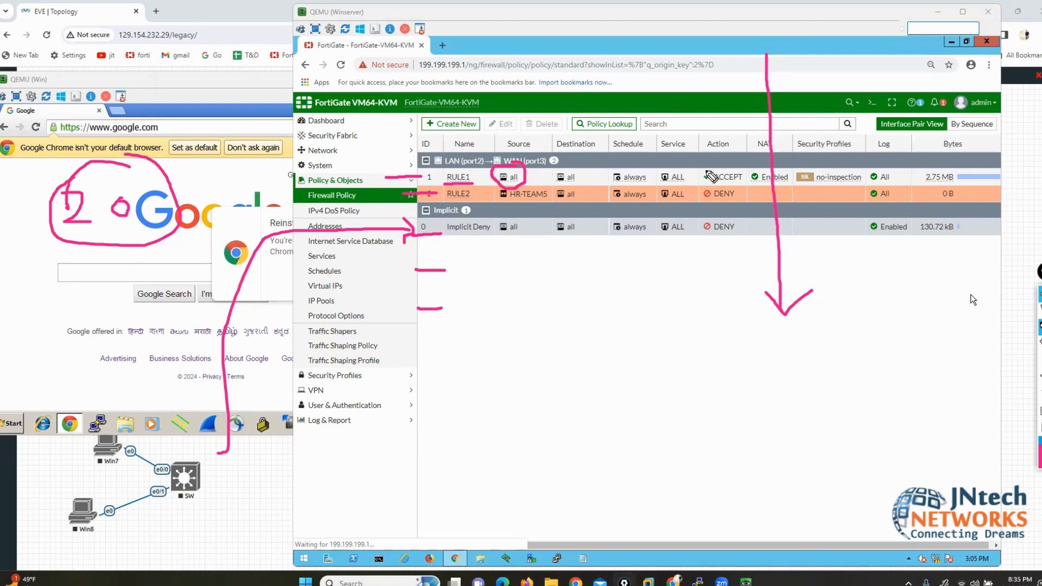
{"action": "mouse_move", "coordinate": [724, 167]}
{"action": "left_mouse_down"}
{"action": "mouse_move", "coordinate": [690, 184]}
{"action": "mouse_move", "coordinate": [753, 182]}
{"action": "mouse_move", "coordinate": [713, 166]}
{"action": "left_mouse_up"}
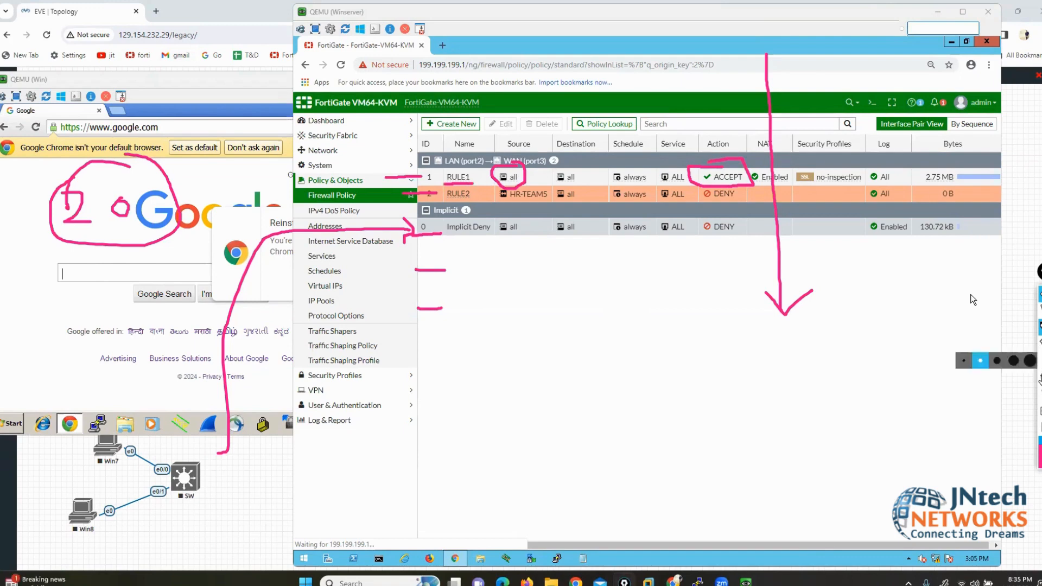
{"action": "left_click", "coordinate": [1040, 392]}
{"action": "left_click", "coordinate": [1039, 310]}
{"action": "left_click", "coordinate": [658, 351]}
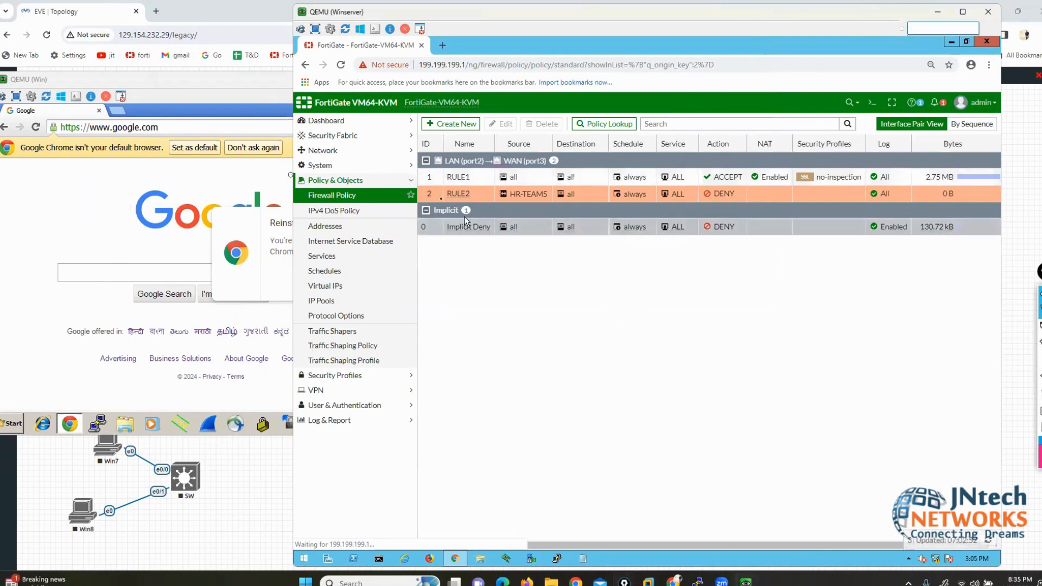
Step: Place RULE2 above RULE1 in the LAN-to-WAN firewall policy order
{"action": "left_click_drag", "start_coordinate": [471, 197], "coordinate": [437, 173]}
{"action": "left_click", "coordinate": [436, 186]}
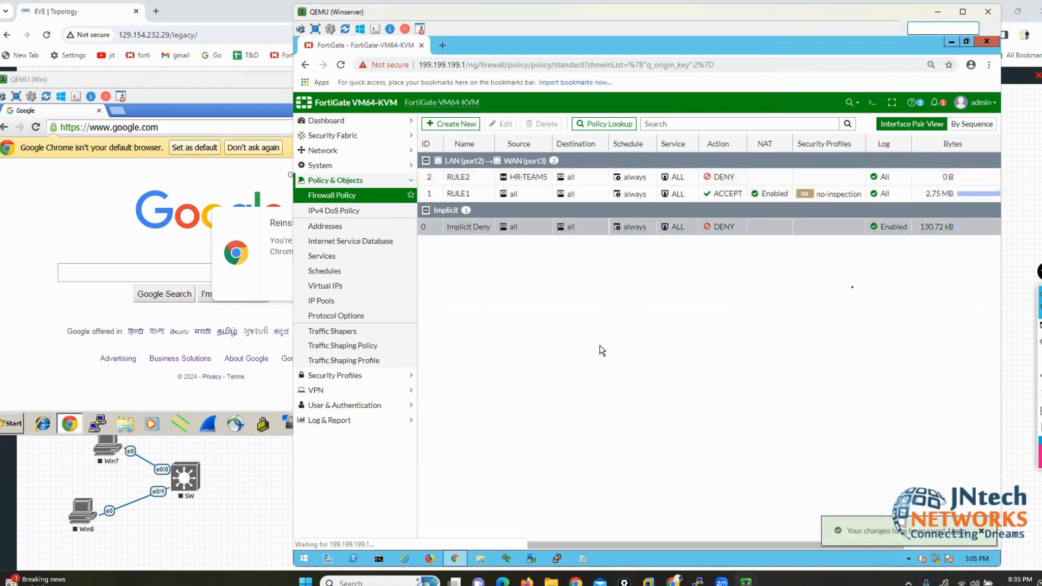
{"action": "left_click", "coordinate": [1011, 329]}
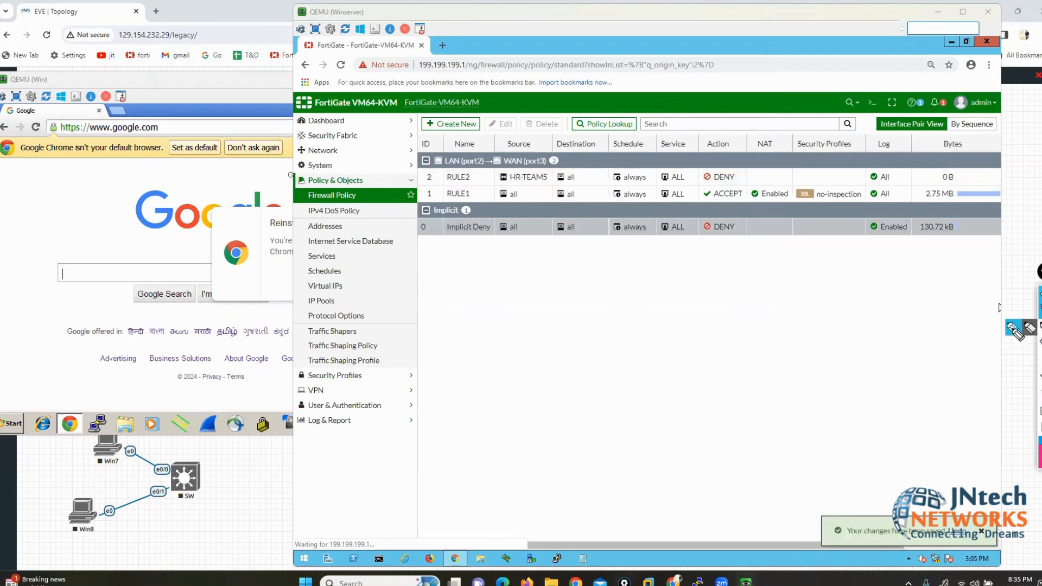
Step: Rearrange the lab windows and close Chrome on the Windows client
{"action": "left_click_drag", "start_coordinate": [333, 144], "coordinate": [414, 179]}
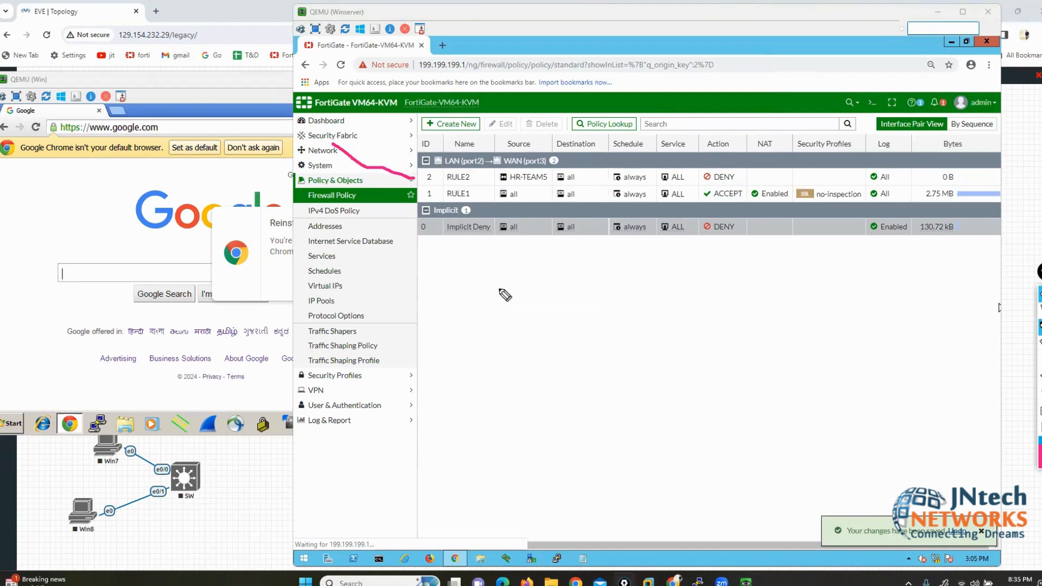
{"action": "left_click_drag", "start_coordinate": [498, 183], "coordinate": [546, 183]}
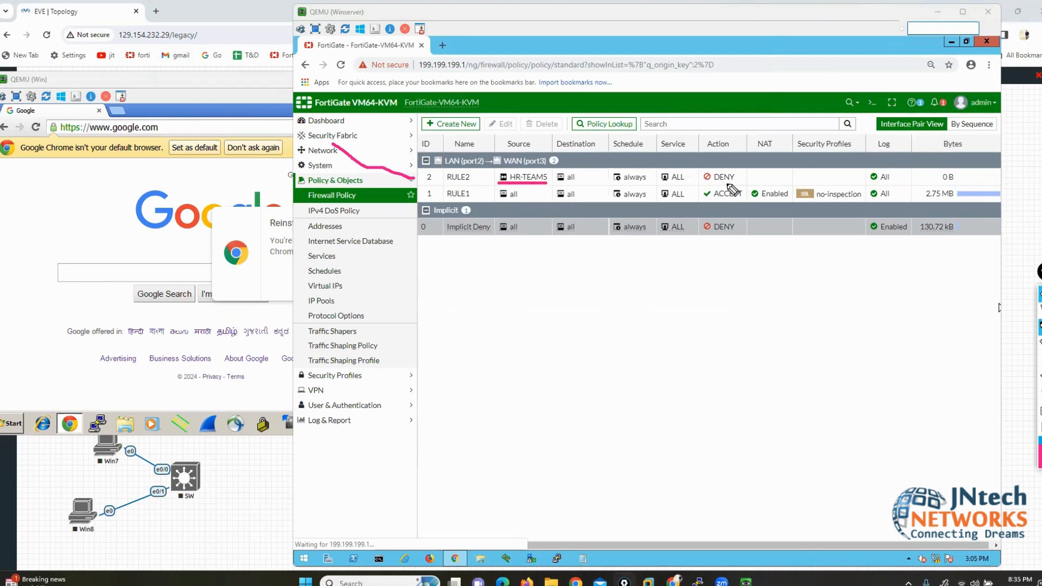
{"action": "left_click", "coordinate": [108, 230]}
{"action": "left_click", "coordinate": [424, 109]}
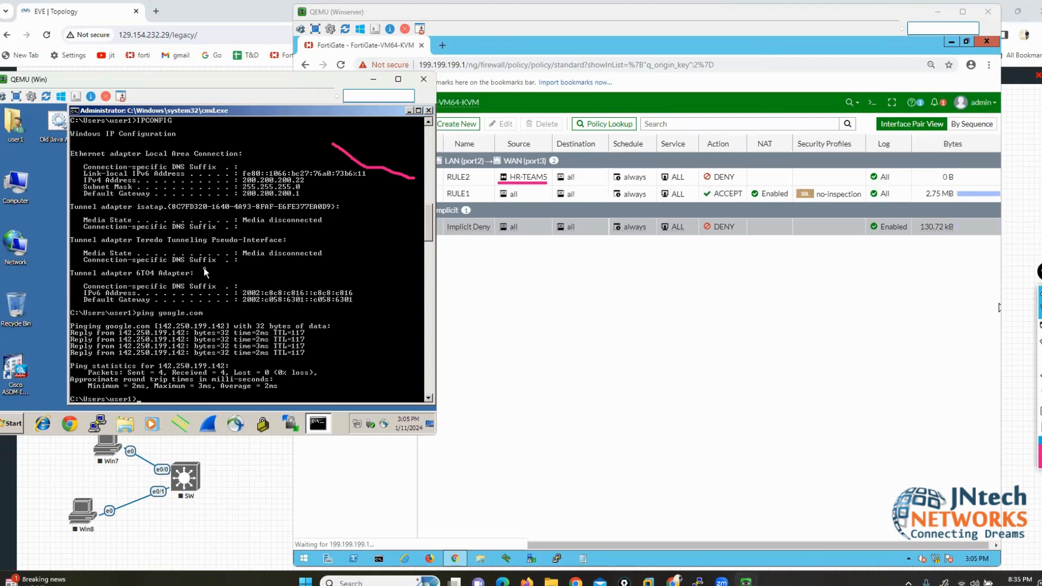
Step: Rerun ping google.com and try loading sites in Chrome, which no longer resolve
{"action": "key", "text": "Up"}
{"action": "key", "text": "Return"}
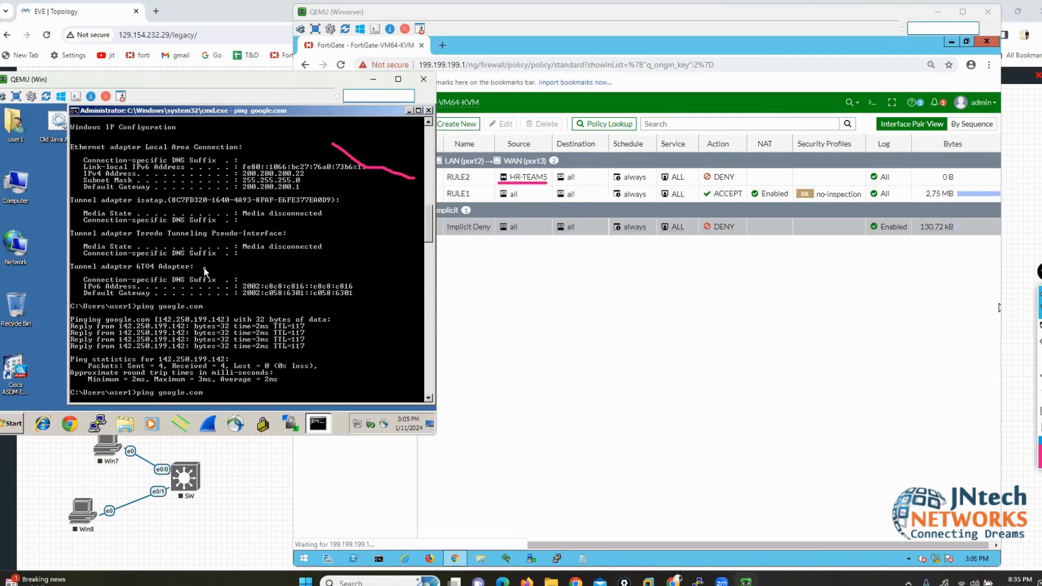
{"action": "left_click", "coordinate": [72, 422]}
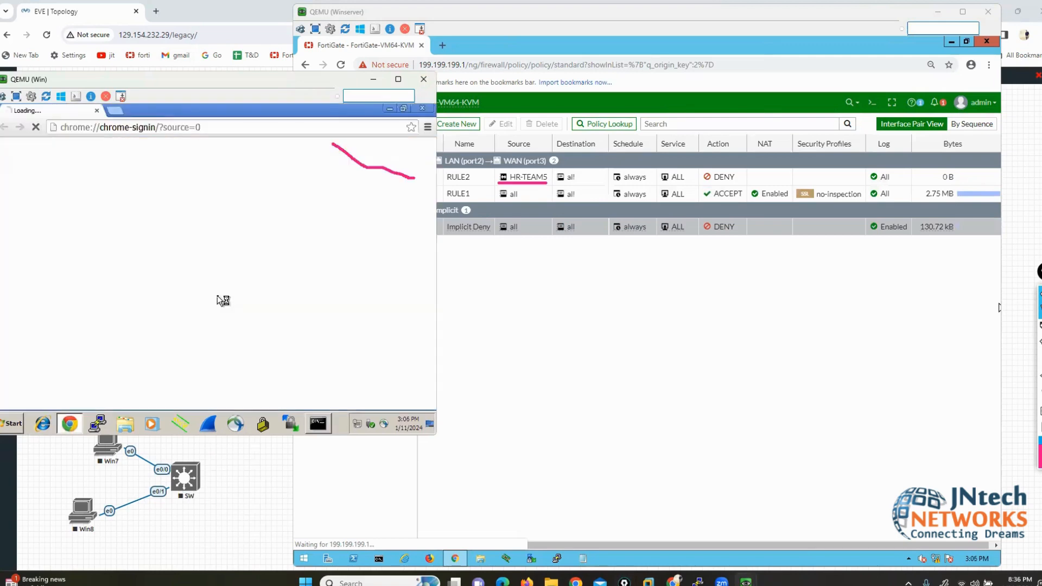
{"action": "left_click", "coordinate": [167, 127]}
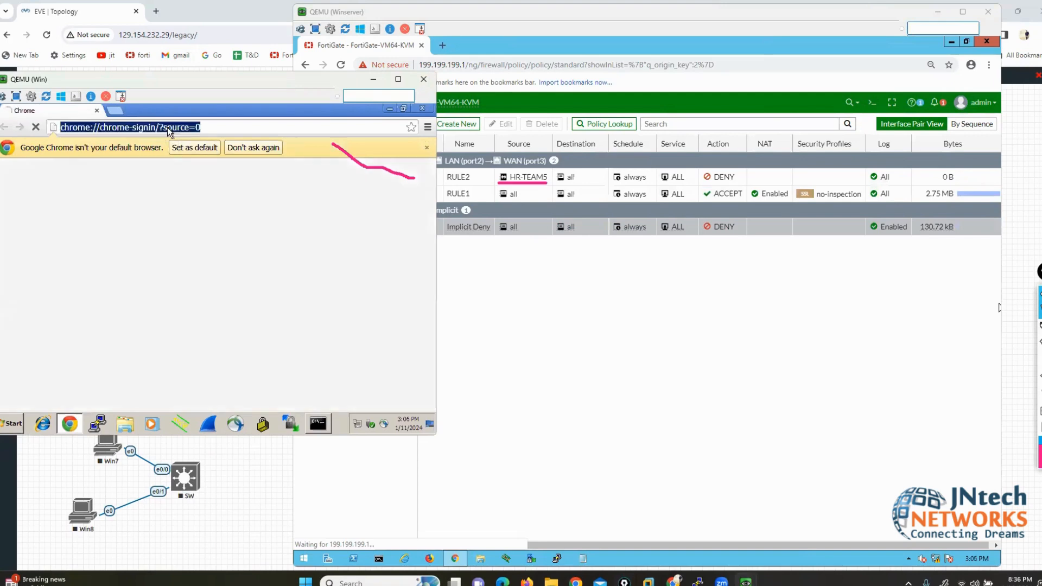
{"action": "type", "text": "O"}
{"action": "key", "text": "BackSpace"}
{"action": "type", "text": "GOOgle.com"}
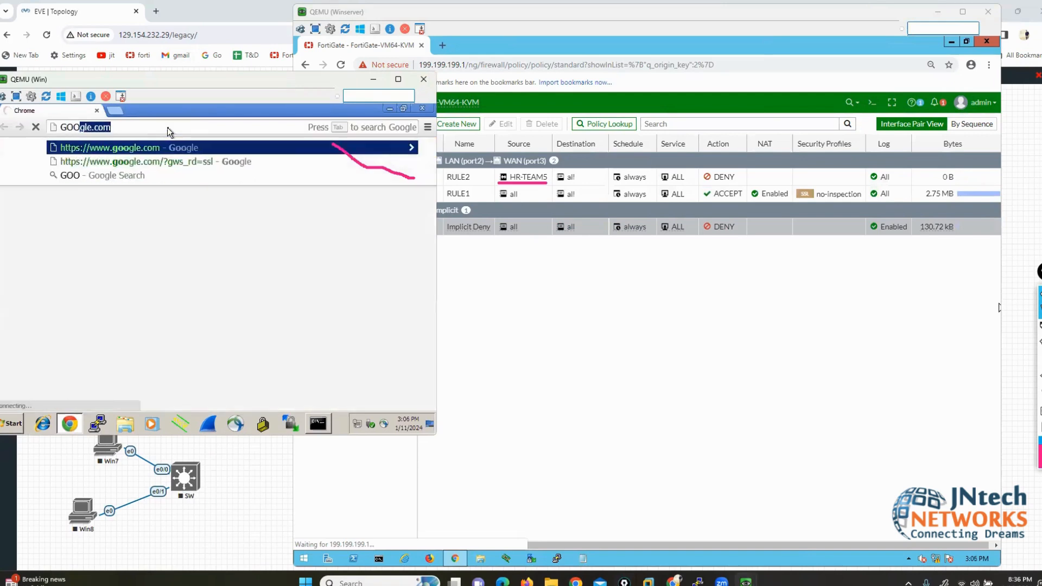
{"action": "key", "text": "Return"}
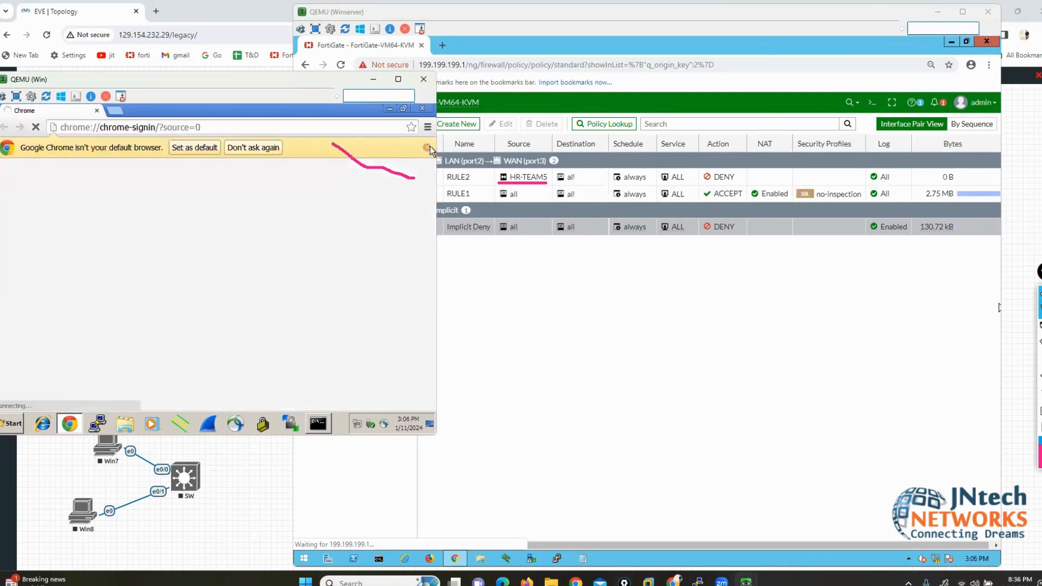
{"action": "left_click", "coordinate": [428, 146]}
{"action": "left_click", "coordinate": [115, 110]}
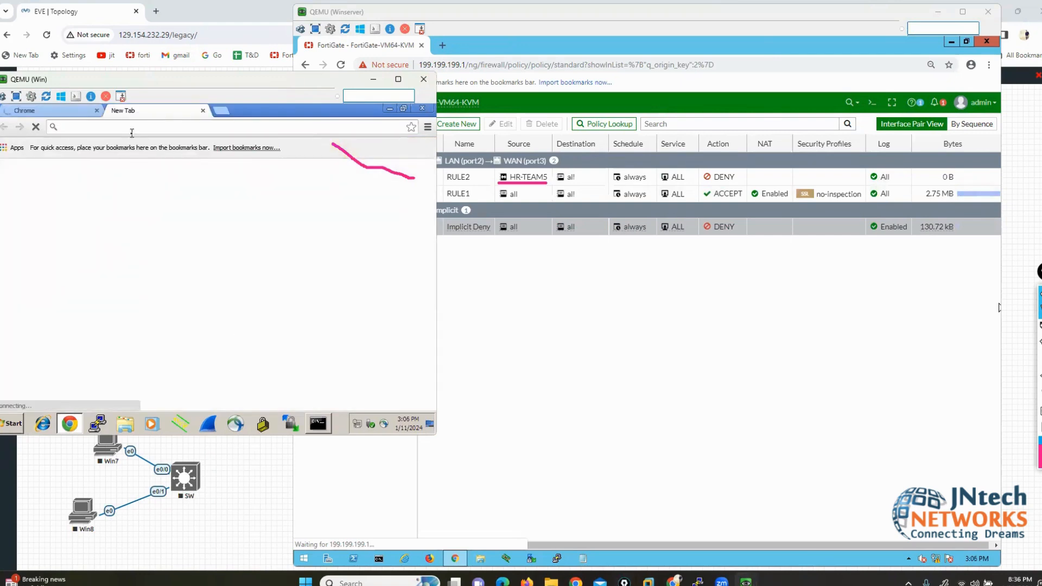
{"action": "type", "text": "FA"}
{"action": "key", "text": "Return"}
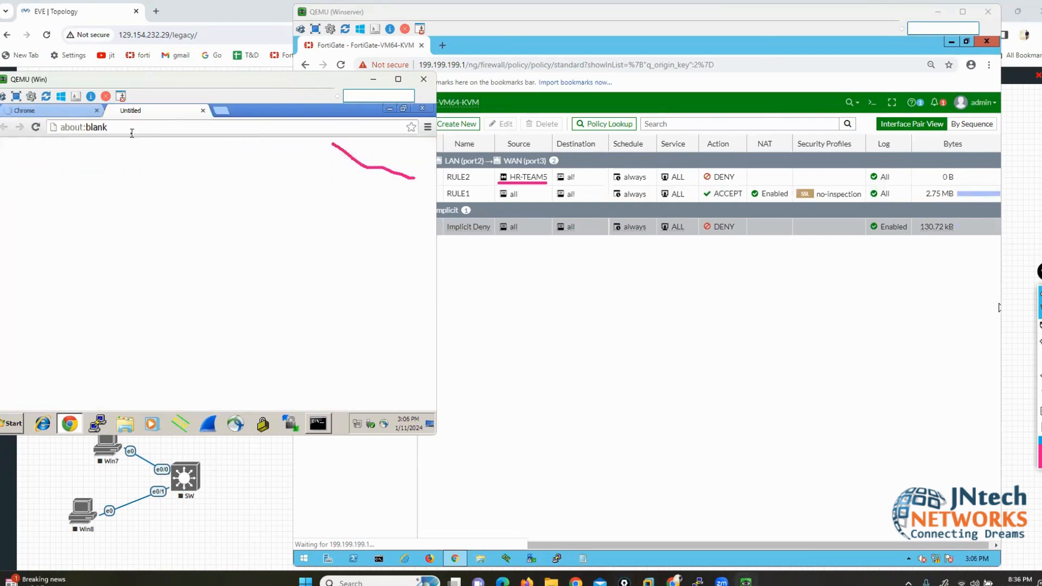
Step: Ping 8.8.8.8 from the Command Prompt and see the requests time out
{"action": "left_click", "coordinate": [315, 422]}
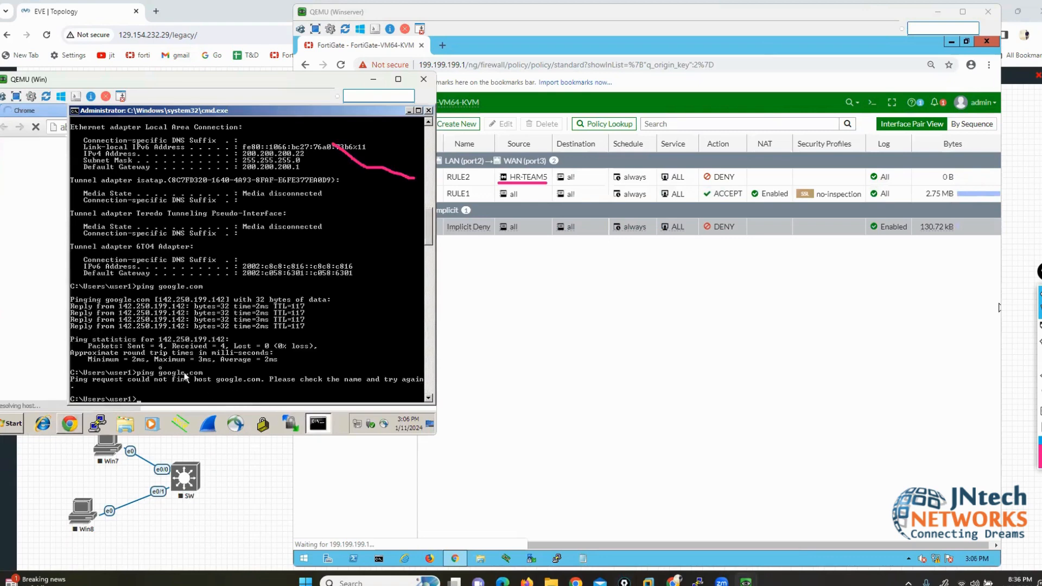
{"action": "key", "text": "Up"}
{"action": "key", "text": "BackSpace"}
{"action": "key", "text": "BackSpace"}
{"action": "key", "text": "BackSpace"}
{"action": "key", "text": "BackSpace"}
{"action": "key", "text": "BackSpace"}
{"action": "key", "text": "BackSpace"}
{"action": "key", "text": "BackSpace"}
{"action": "key", "text": "BackSpace"}
{"action": "key", "text": "BackSpace"}
{"action": "key", "text": "BackSpace"}
{"action": "type", "text": "8.8.8.8"}
{"action": "key", "text": "Return"}
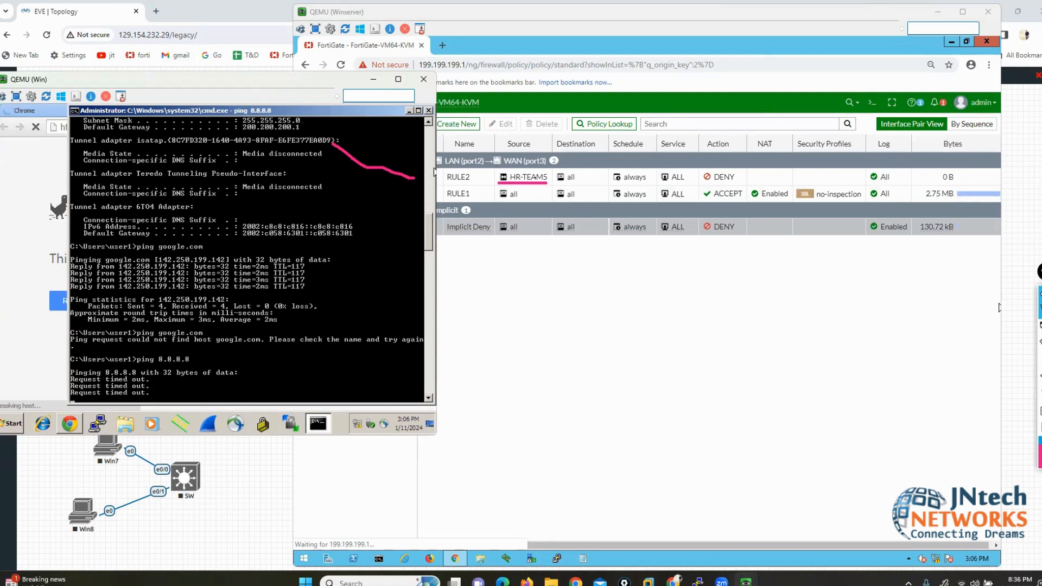
{"action": "left_click", "coordinate": [438, 172]}
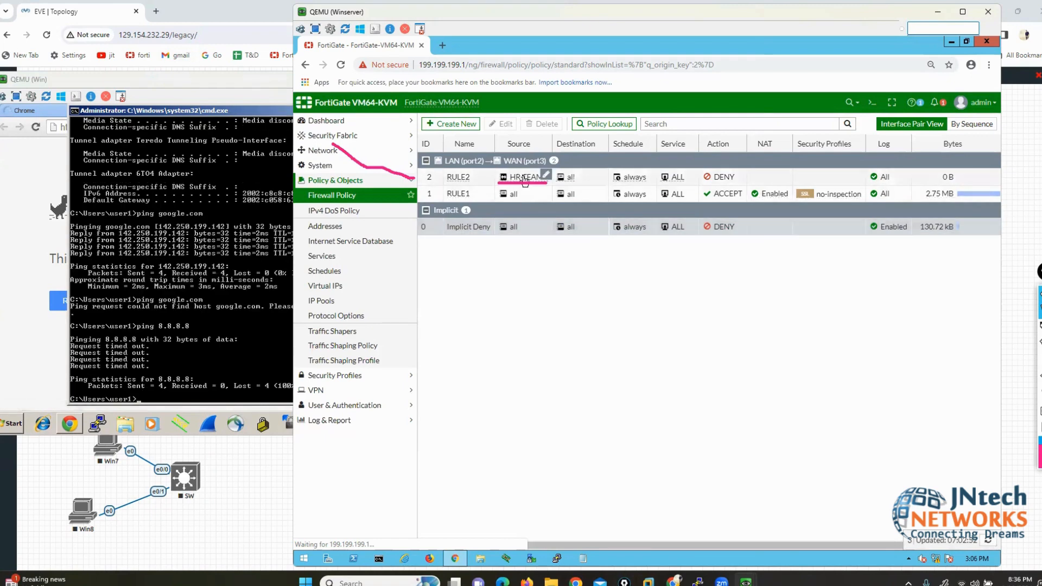
Step: Open the Local Area Connection's TCP/IPv4 properties through NCPA.CPL
{"action": "mouse_move", "coordinate": [524, 180]}
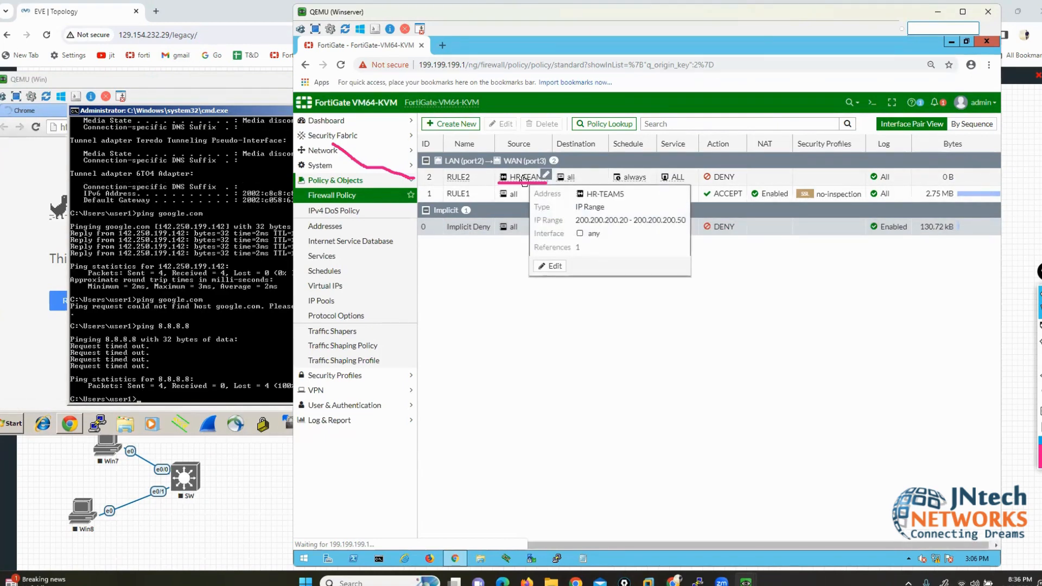
{"action": "left_click", "coordinate": [1040, 393]}
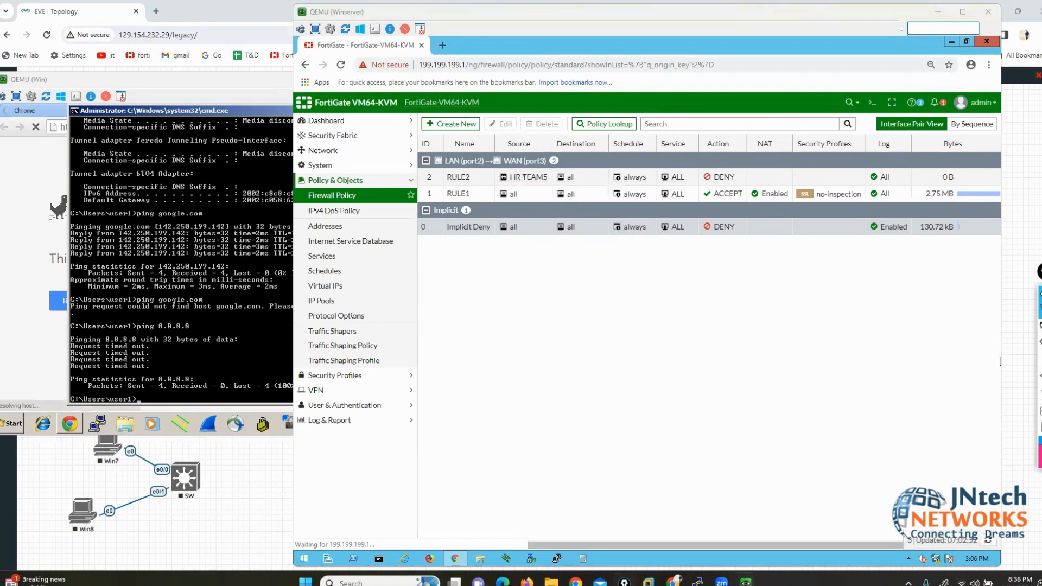
{"action": "left_click", "coordinate": [138, 291]}
{"action": "type", "text": "NCPA"}
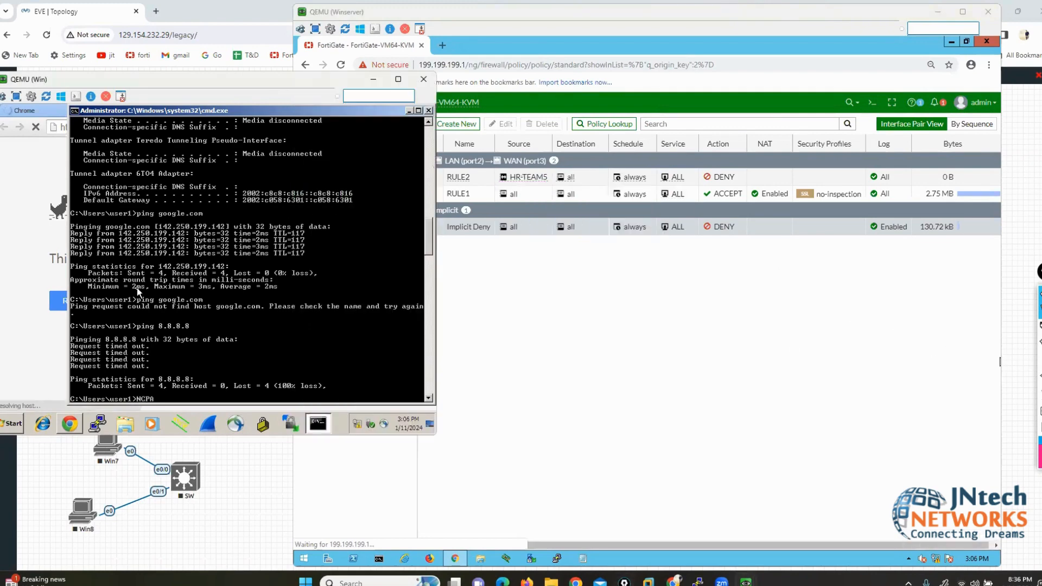
{"action": "type", "text": ".CPL"}
{"action": "key", "text": "Return"}
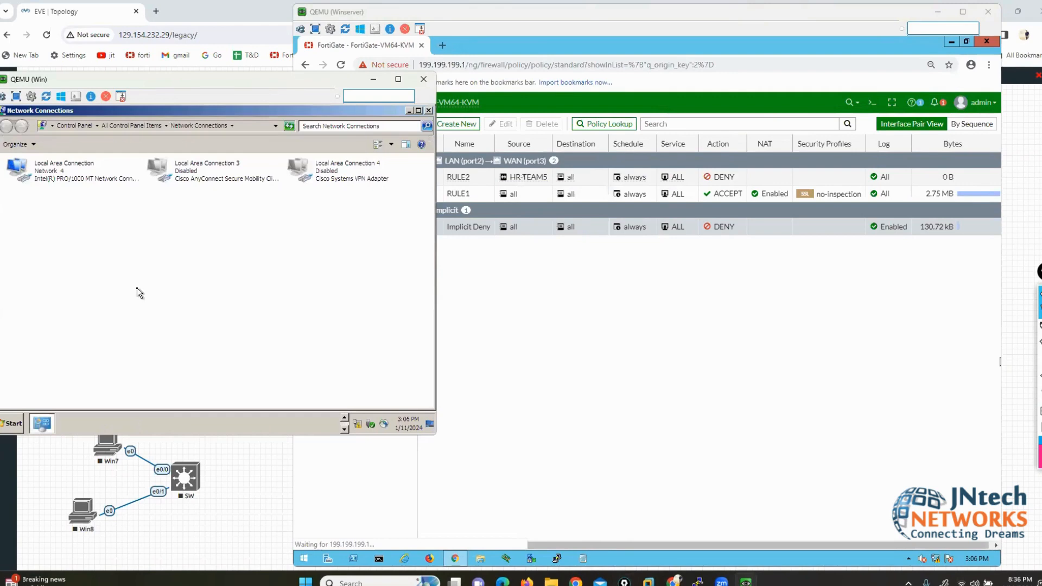
{"action": "right_click", "coordinate": [56, 182]}
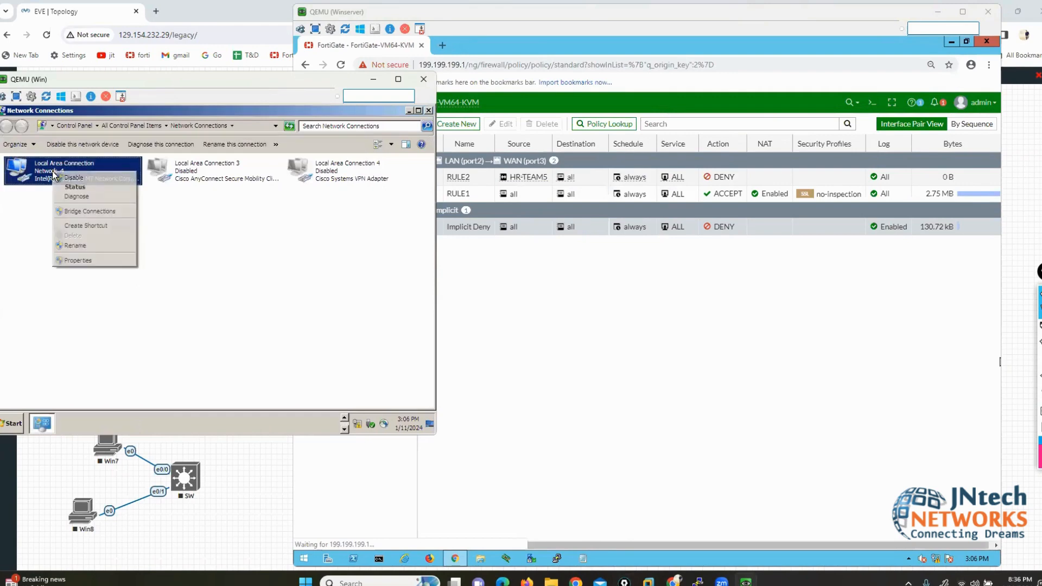
{"action": "left_click", "coordinate": [89, 261]}
{"action": "left_click", "coordinate": [111, 285]}
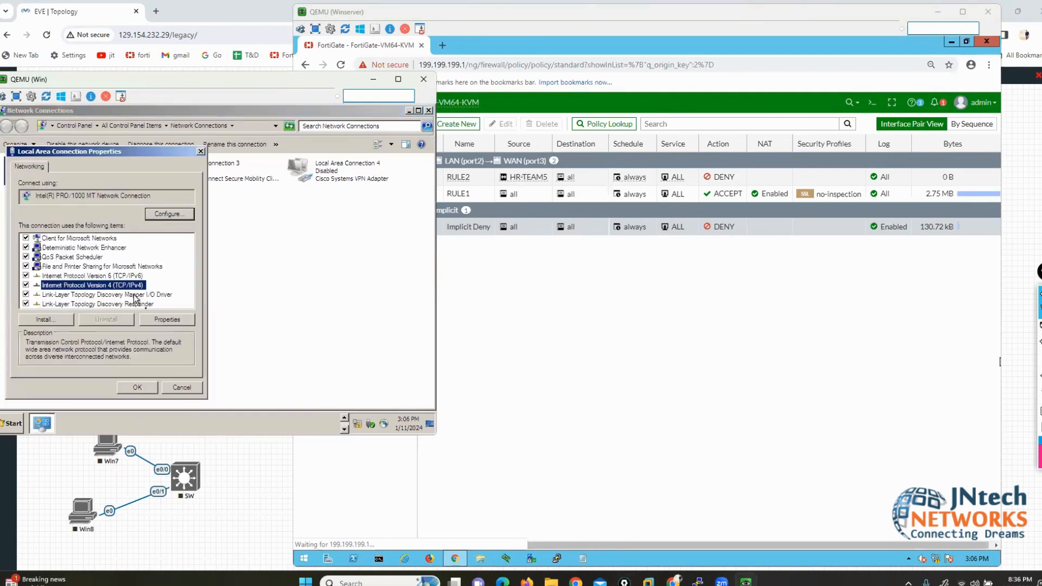
{"action": "left_click", "coordinate": [156, 320]}
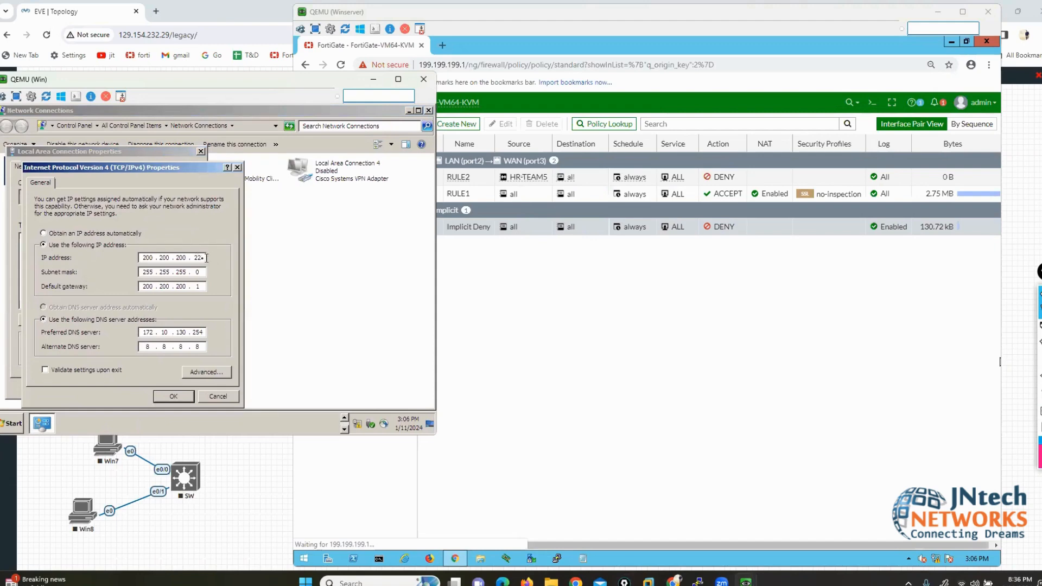
Step: Change the IP address's last octet to 74 and save the adapter settings
{"action": "key", "text": "BackSpace"}
{"action": "key", "text": "BackSpace"}
{"action": "key", "text": "Tab"}
{"action": "key", "text": "Tab"}
{"action": "key", "text": "Tab"}
{"action": "key", "text": "shift+Tab"}
{"action": "key", "text": "shift+Tab"}
{"action": "key", "text": "shift+Tab"}
{"action": "key", "text": "Right"}
{"action": "key", "text": "Right"}
{"action": "type", "text": "74"}
{"action": "left_click", "coordinate": [173, 396]}
{"action": "left_click", "coordinate": [137, 387]}
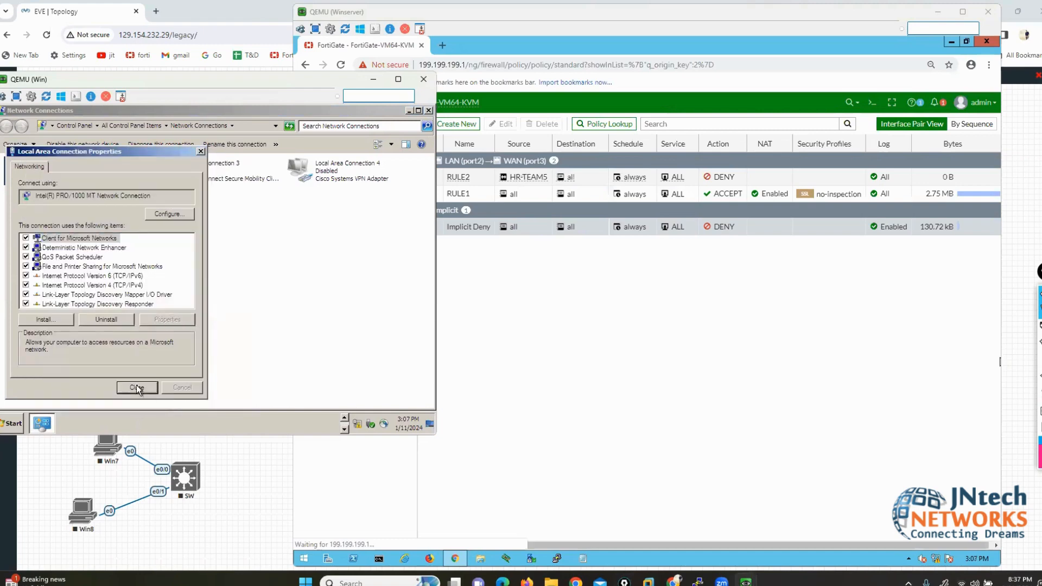
{"action": "left_click", "coordinate": [12, 424]}
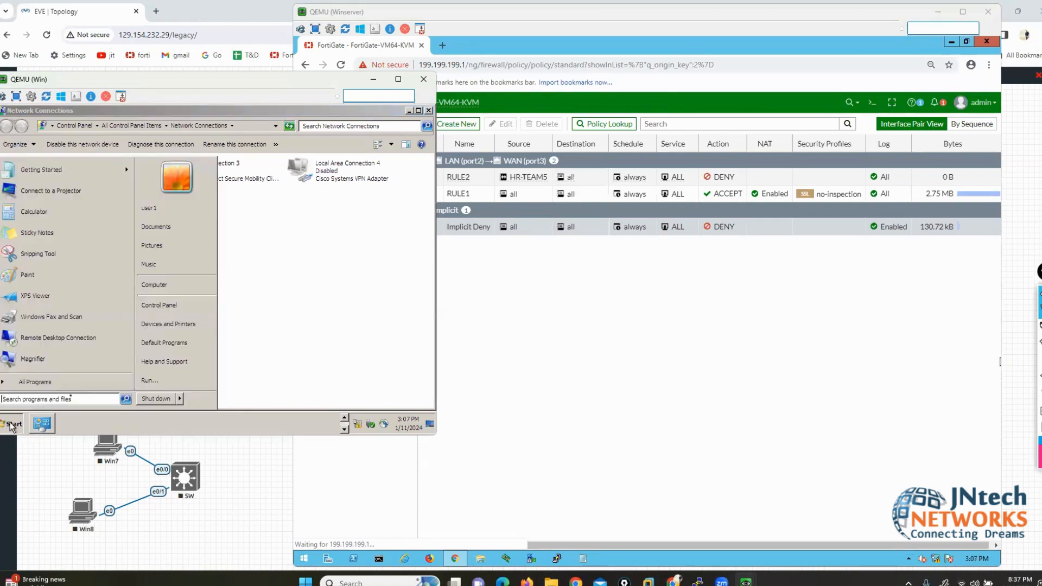
Step: Open CMD from Run and run ipconfig, showing 200.200.200.74 with gateway 200.200.200.1
{"action": "left_click", "coordinate": [150, 379]}
{"action": "type", "text": "CMD"}
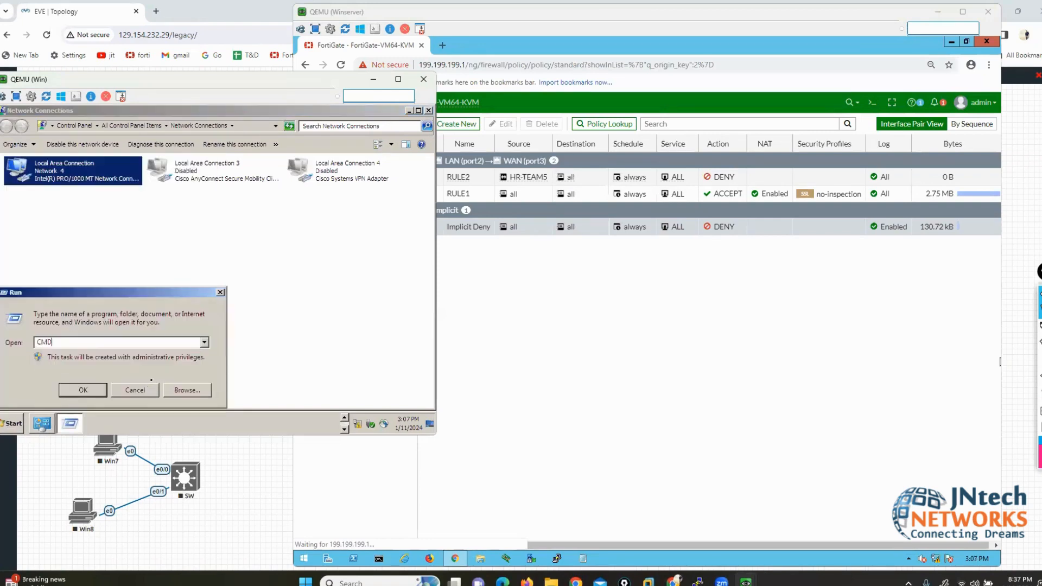
{"action": "key", "text": "Return"}
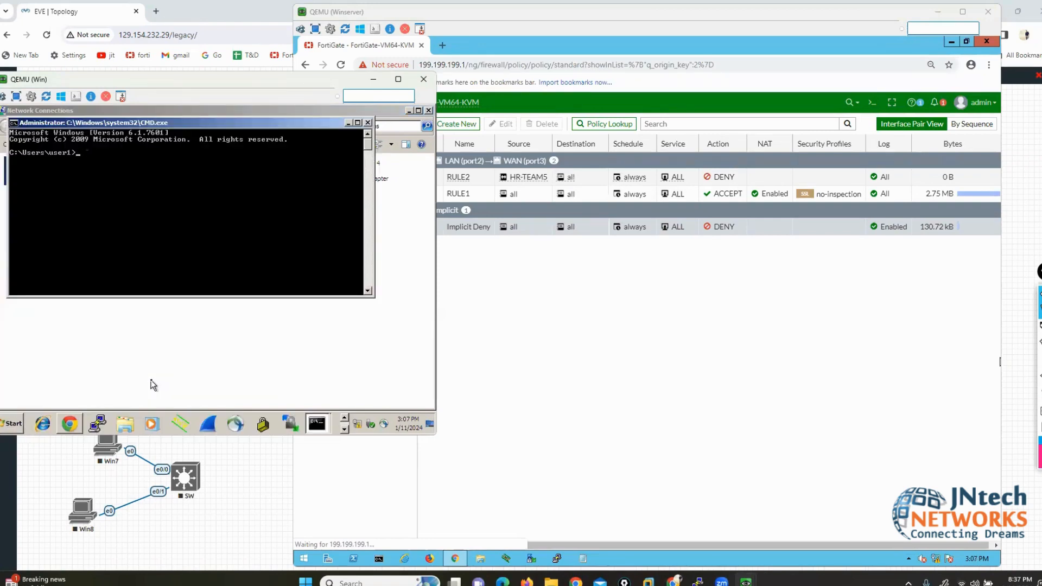
{"action": "type", "text": "ipconfig"}
{"action": "key", "text": "Return"}
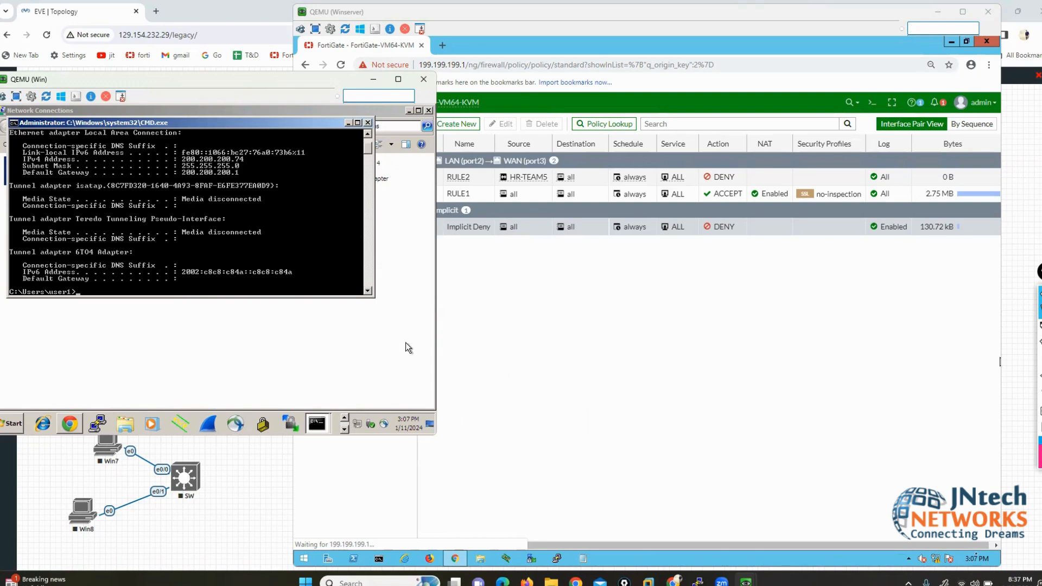
Step: Switch the host sound output to Speakers and raise the volume
{"action": "left_click", "coordinate": [969, 582]}
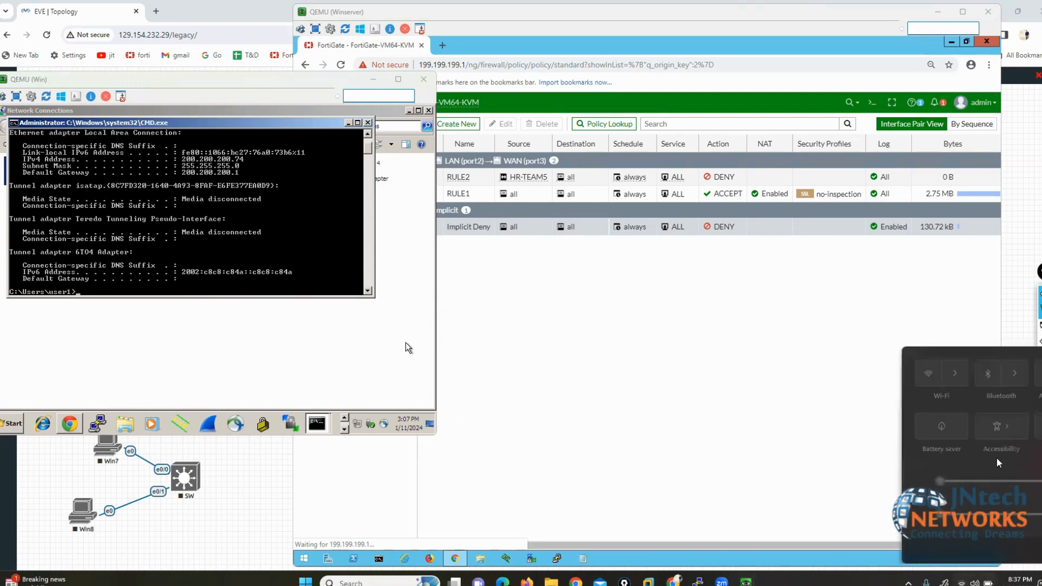
{"action": "left_click", "coordinate": [1035, 515]}
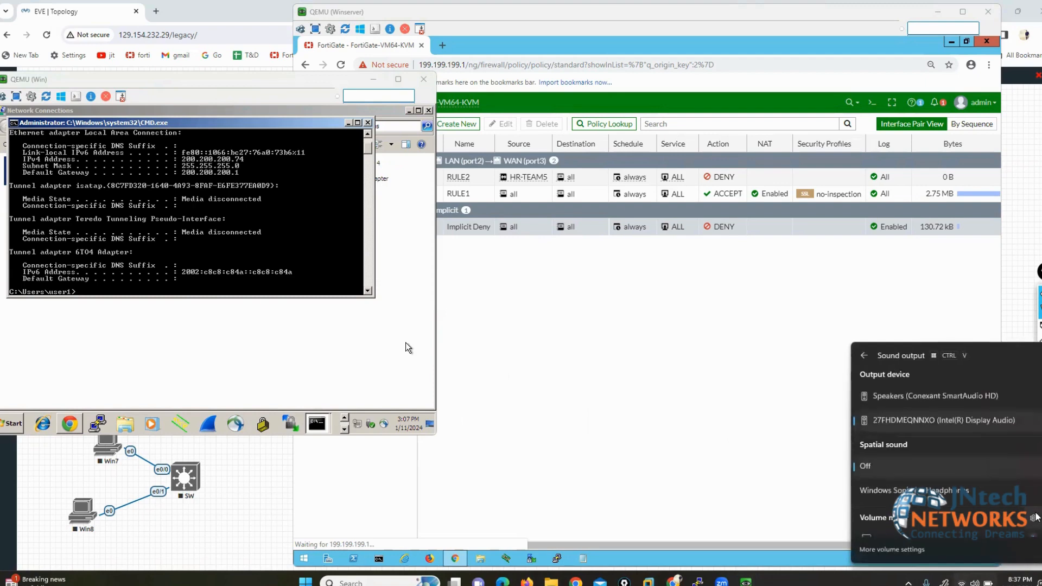
{"action": "left_click", "coordinate": [929, 395]}
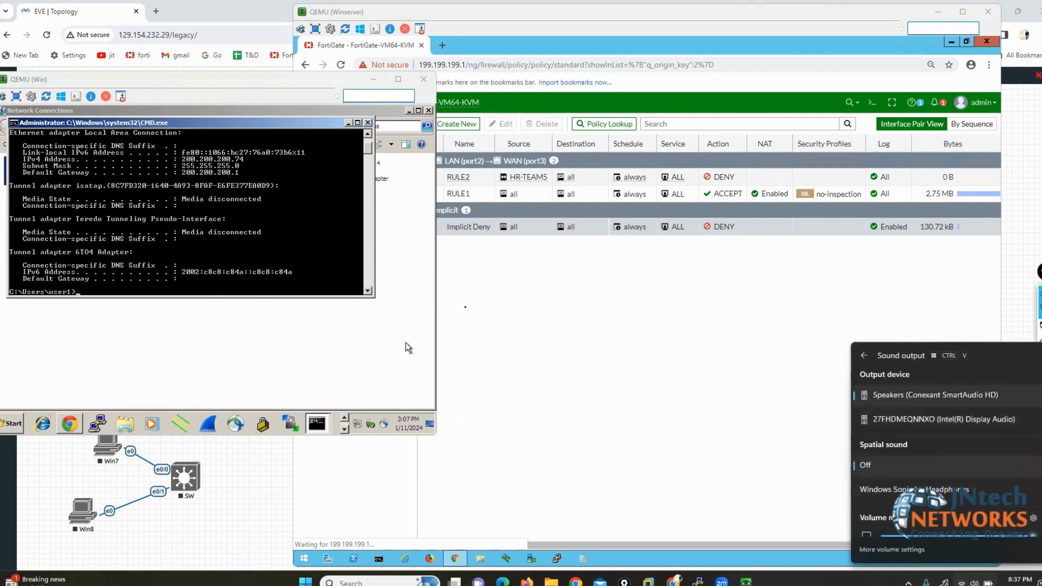
{"action": "left_click", "coordinate": [405, 343]}
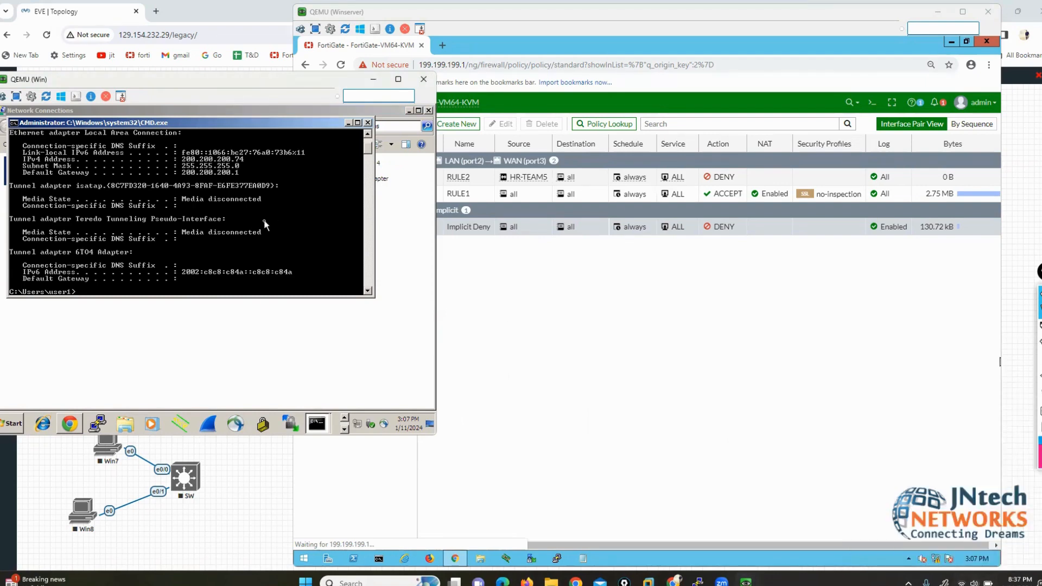
{"action": "left_click", "coordinate": [198, 5]}
{"action": "key", "text": "XF86AudioRaiseVolume"}
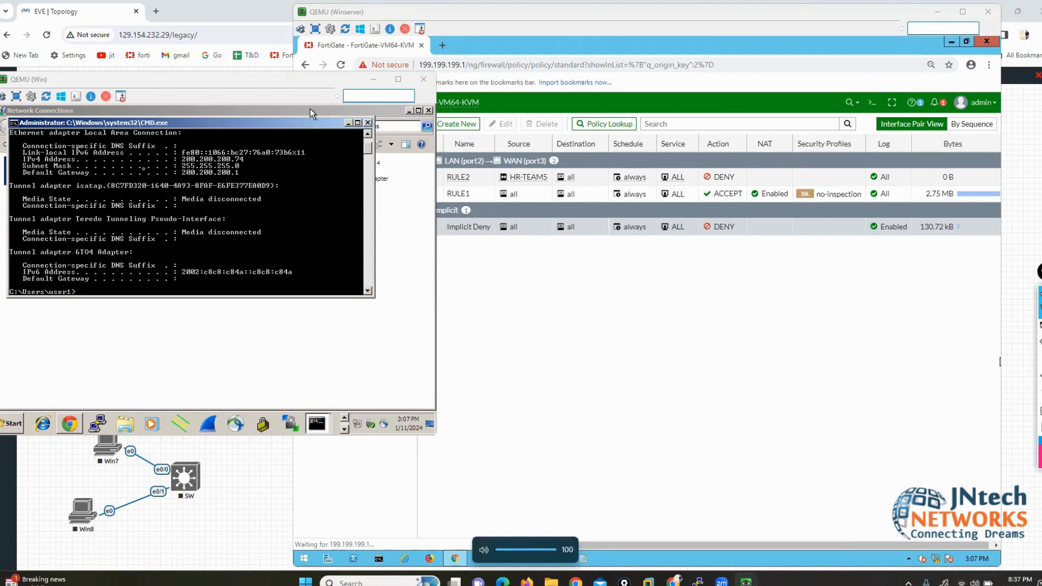
{"action": "left_click", "coordinate": [143, 172]}
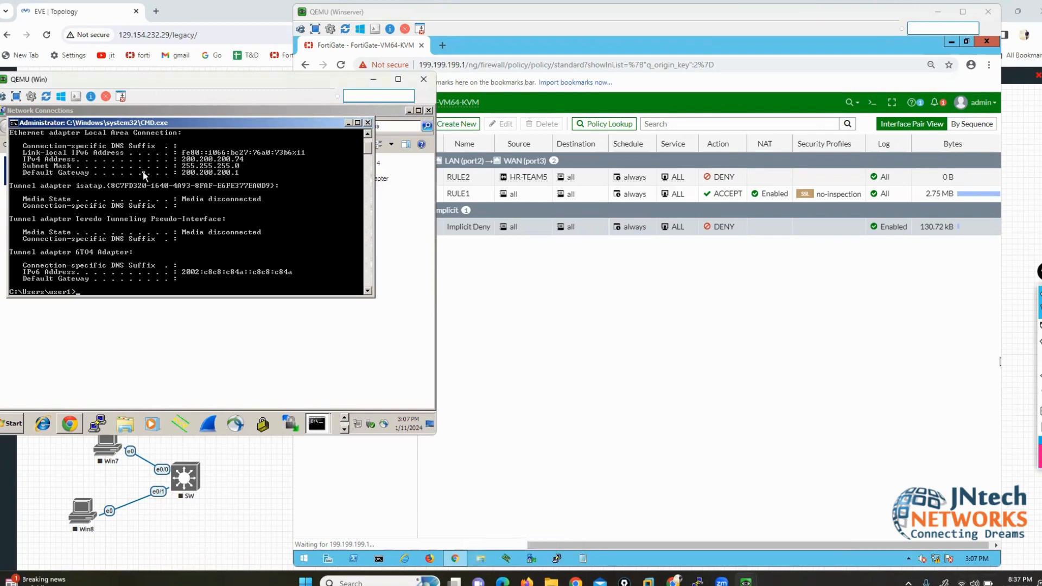
Step: Close Network Connections and the extra prompt, then rerun ping google.com for four replies, 0% loss
{"action": "type", "text": "IPCONFIG"}
{"action": "key", "text": "BackSpace"}
{"action": "key", "text": "BackSpace"}
{"action": "key", "text": "BackSpace"}
{"action": "key", "text": "BackSpace"}
{"action": "key", "text": "BackSpace"}
{"action": "key", "text": "BackSpace"}
{"action": "key", "text": "BackSpace"}
{"action": "key", "text": "BackSpace"}
{"action": "left_click", "coordinate": [163, 327]}
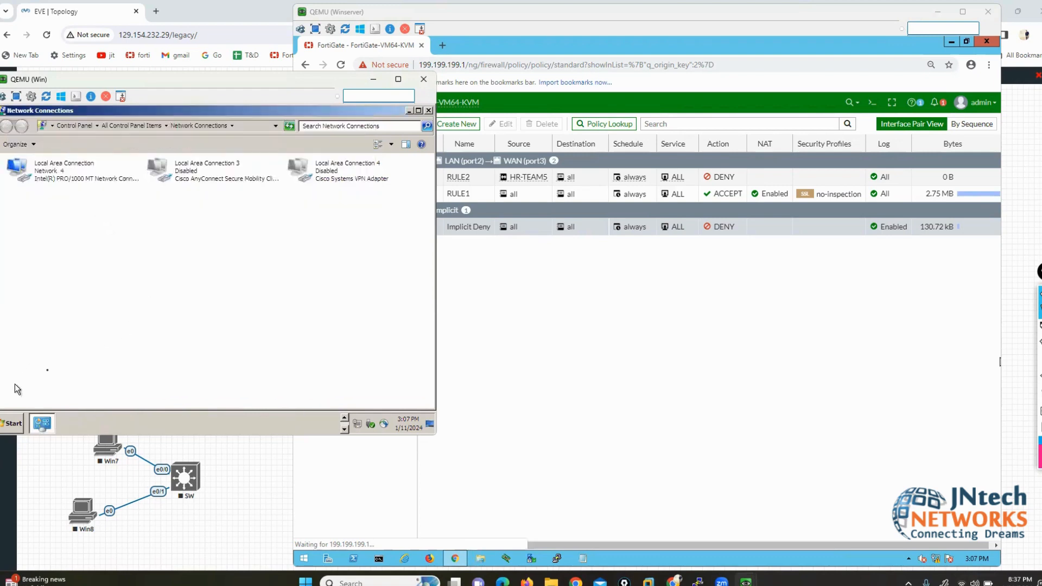
{"action": "left_click", "coordinate": [429, 110]}
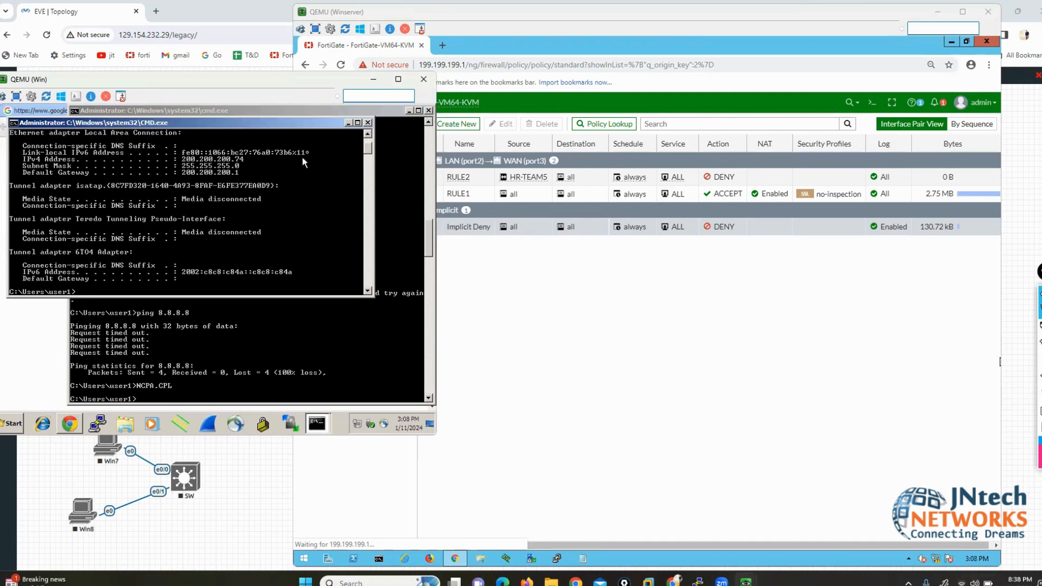
{"action": "left_click", "coordinate": [368, 122]}
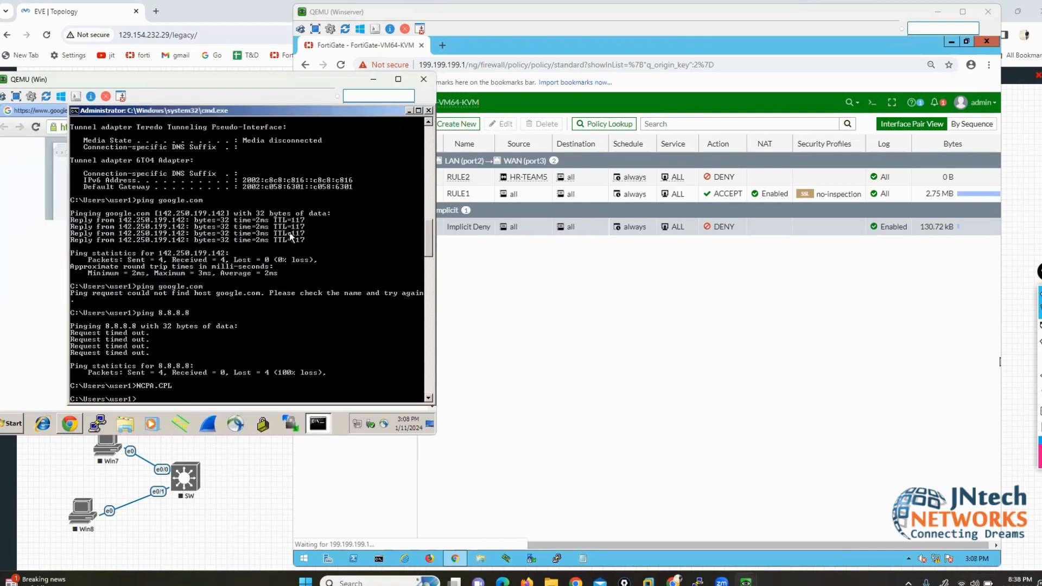
{"action": "key", "text": "Up"}
{"action": "key", "text": "Up"}
{"action": "key", "text": "Up"}
{"action": "key", "text": "Return"}
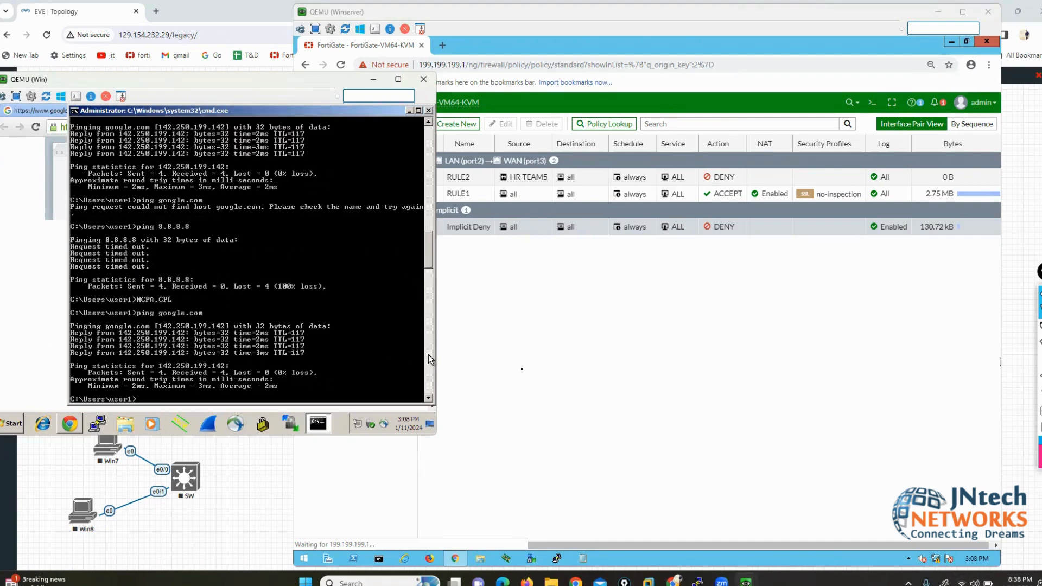
{"action": "left_click", "coordinate": [633, 372]}
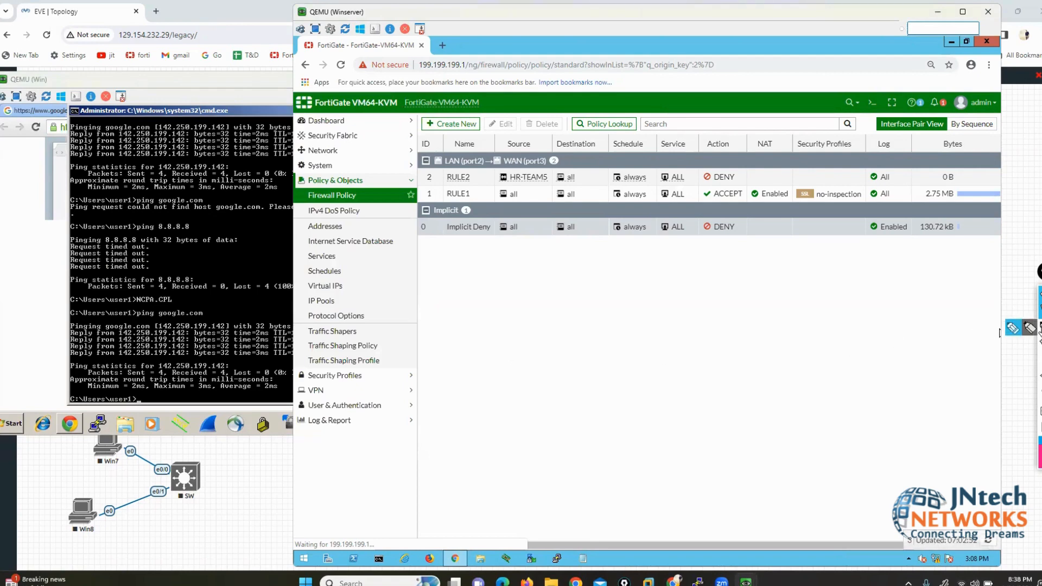
Step: Annotate the screen, marking the NAT column, the failed ping, and RULE1's Source and Destination all
{"action": "left_click", "coordinate": [1020, 332]}
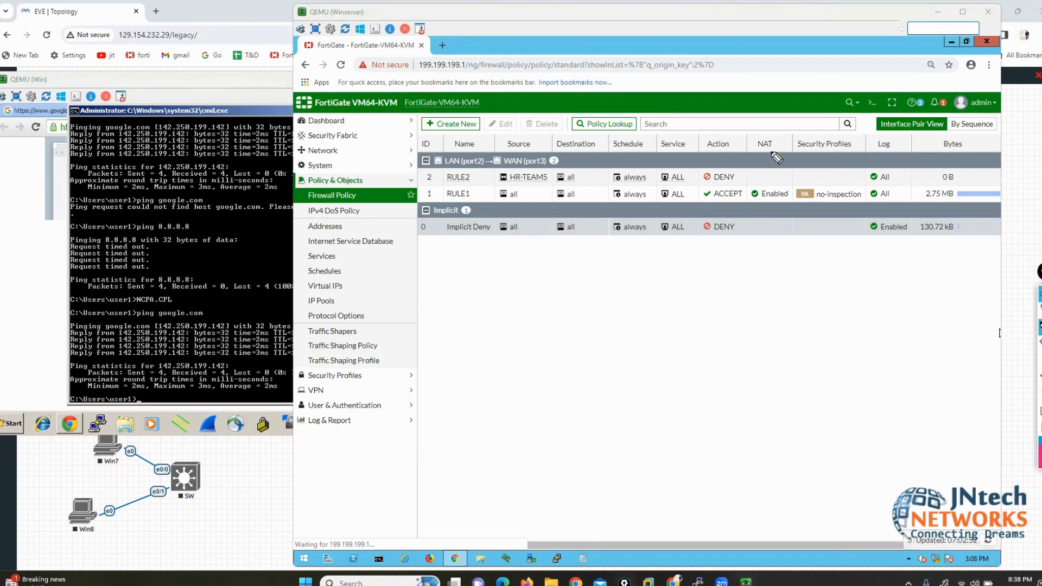
{"action": "mouse_move", "coordinate": [766, 121]}
{"action": "left_mouse_down"}
{"action": "mouse_move", "coordinate": [777, 295]}
{"action": "mouse_move", "coordinate": [763, 332]}
{"action": "mouse_move", "coordinate": [796, 330]}
{"action": "left_mouse_up"}
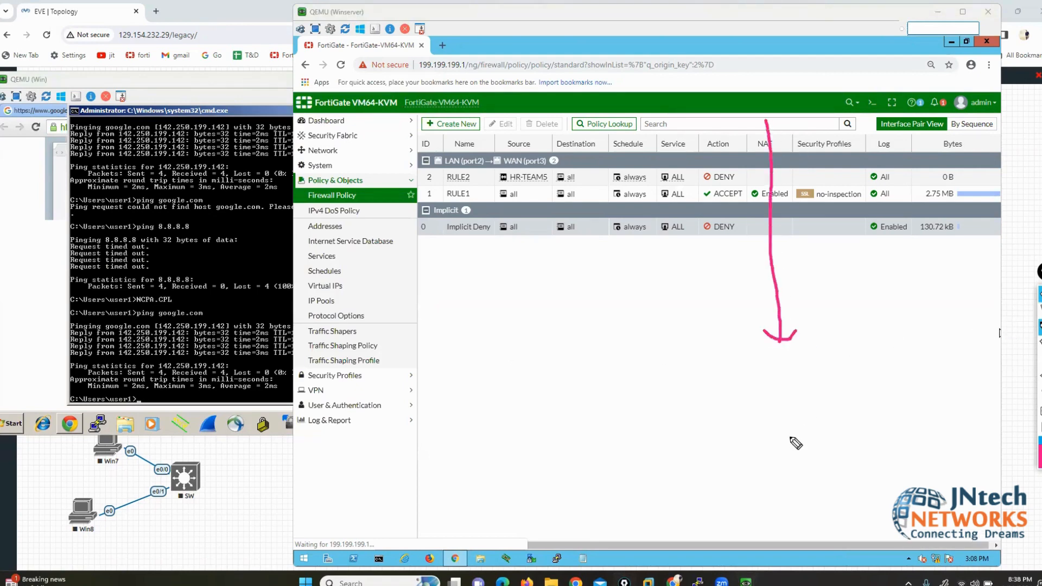
{"action": "mouse_move", "coordinate": [137, 205]}
{"action": "left_mouse_down"}
{"action": "mouse_move", "coordinate": [142, 233]}
{"action": "mouse_move", "coordinate": [159, 216]}
{"action": "mouse_move", "coordinate": [182, 217]}
{"action": "mouse_move", "coordinate": [176, 242]}
{"action": "left_mouse_up"}
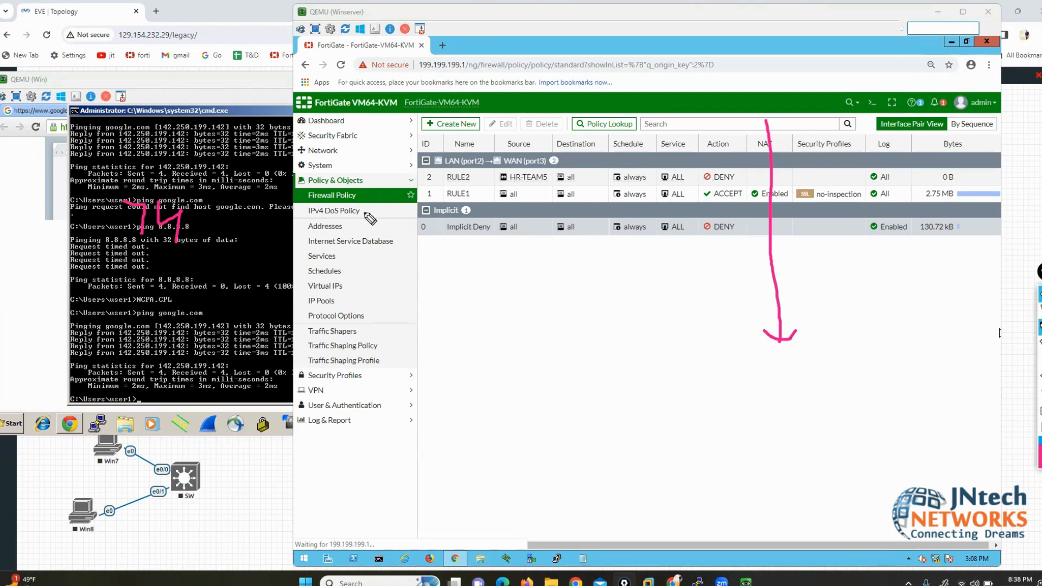
{"action": "left_click_drag", "start_coordinate": [345, 242], "coordinate": [419, 193]}
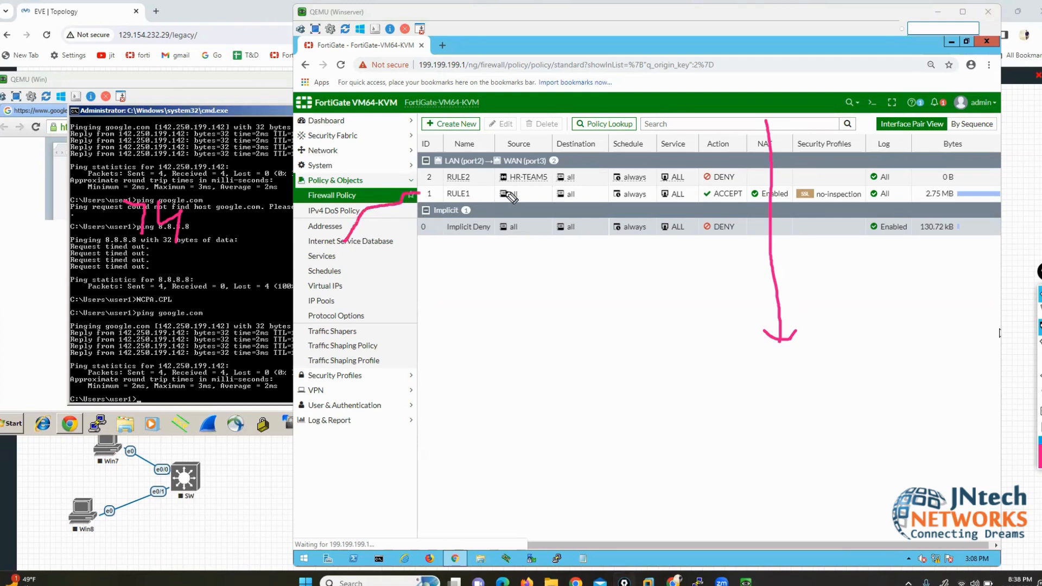
{"action": "left_click_drag", "start_coordinate": [509, 183], "coordinate": [483, 202]}
{"action": "mouse_move", "coordinate": [521, 209]}
{"action": "left_mouse_down"}
{"action": "mouse_move", "coordinate": [525, 198]}
{"action": "mouse_move", "coordinate": [508, 187]}
{"action": "mouse_move", "coordinate": [552, 201]}
{"action": "mouse_move", "coordinate": [580, 187]}
{"action": "mouse_move", "coordinate": [555, 183]}
{"action": "left_mouse_up"}
{"action": "mouse_move", "coordinate": [725, 185]}
{"action": "left_mouse_down"}
{"action": "mouse_move", "coordinate": [706, 188]}
{"action": "mouse_move", "coordinate": [699, 205]}
{"action": "mouse_move", "coordinate": [752, 204]}
{"action": "mouse_move", "coordinate": [738, 185]}
{"action": "left_mouse_up"}
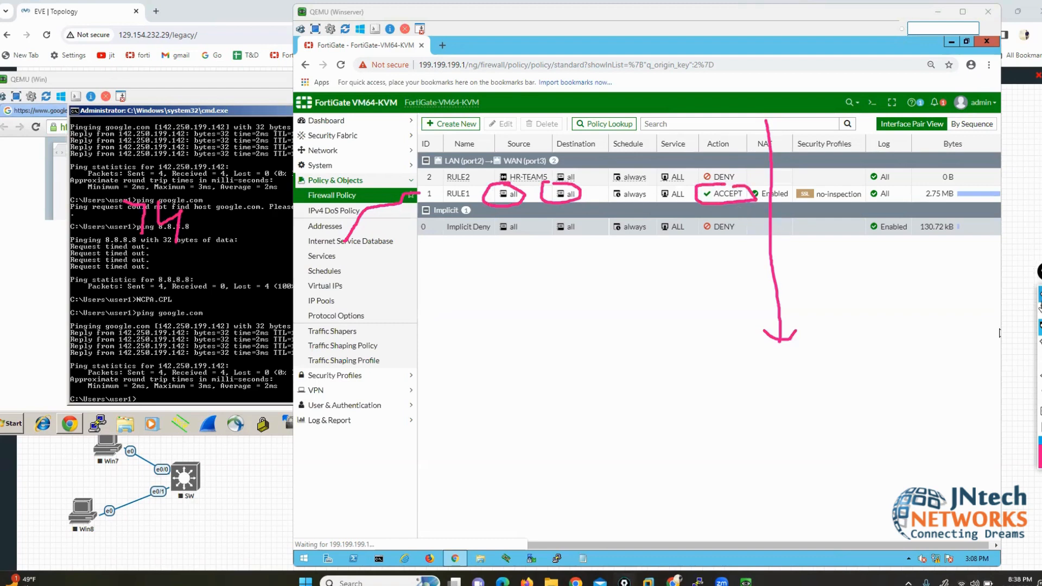
{"action": "left_click", "coordinate": [1039, 309]}
Step: Rerun ping google.com, then bring the FortiGate policy list forward and shift it left
{"action": "left_click", "coordinate": [228, 276]}
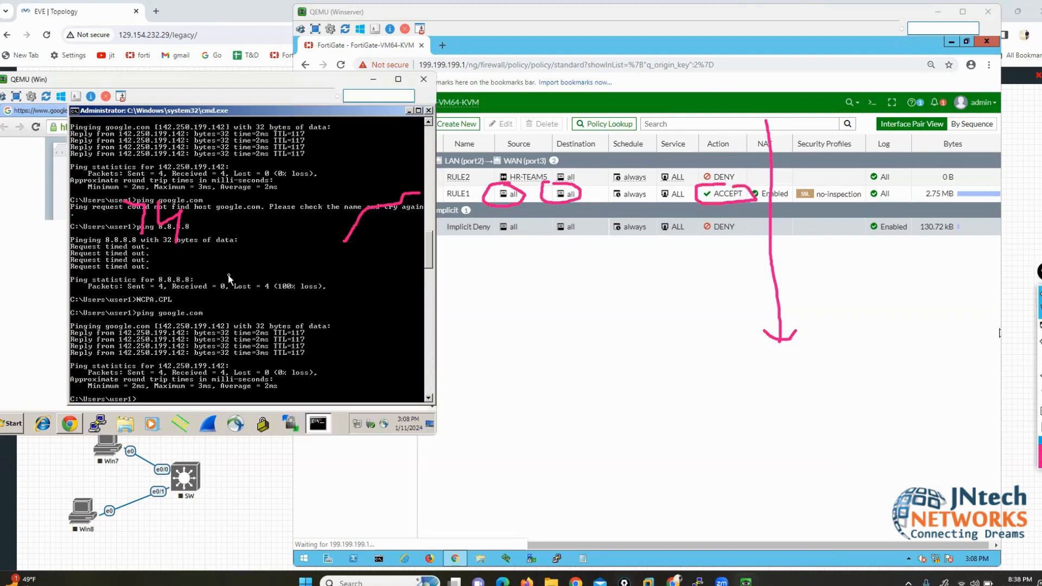
{"action": "key", "text": "Up"}
{"action": "key", "text": "Return"}
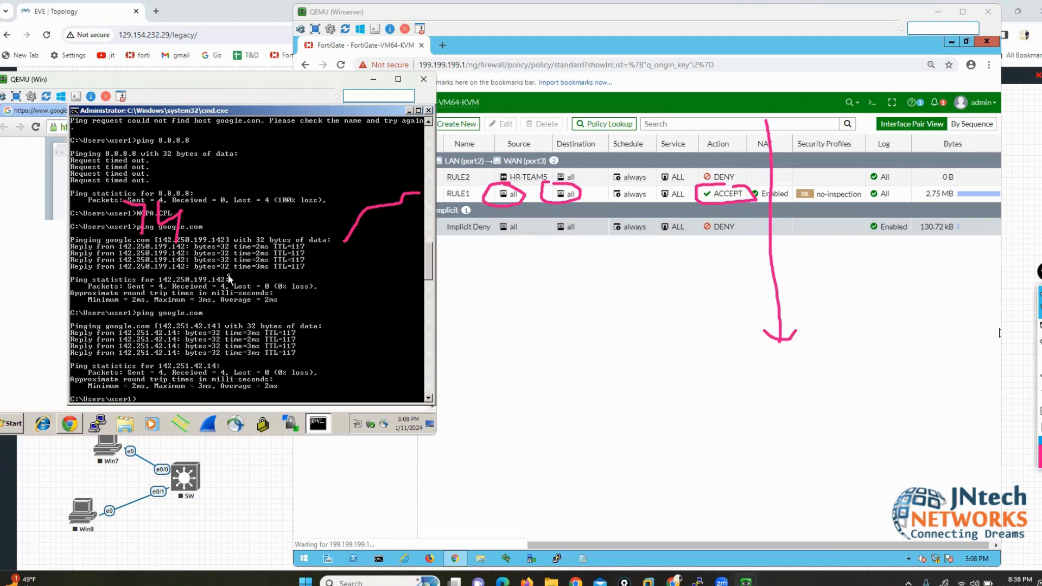
{"action": "left_click", "coordinate": [393, 16]}
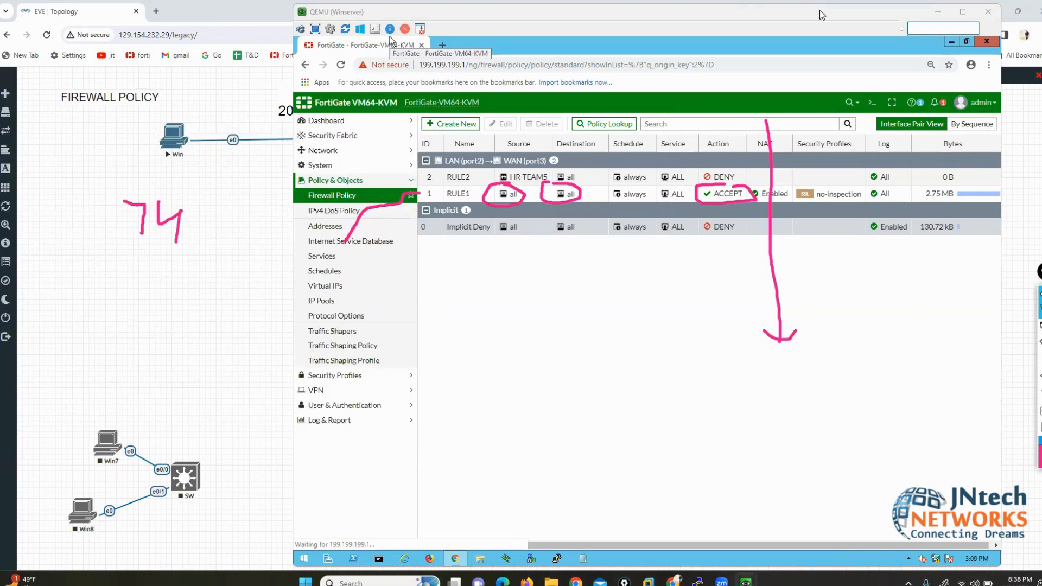
{"action": "left_click_drag", "start_coordinate": [819, 10], "coordinate": [734, 7]}
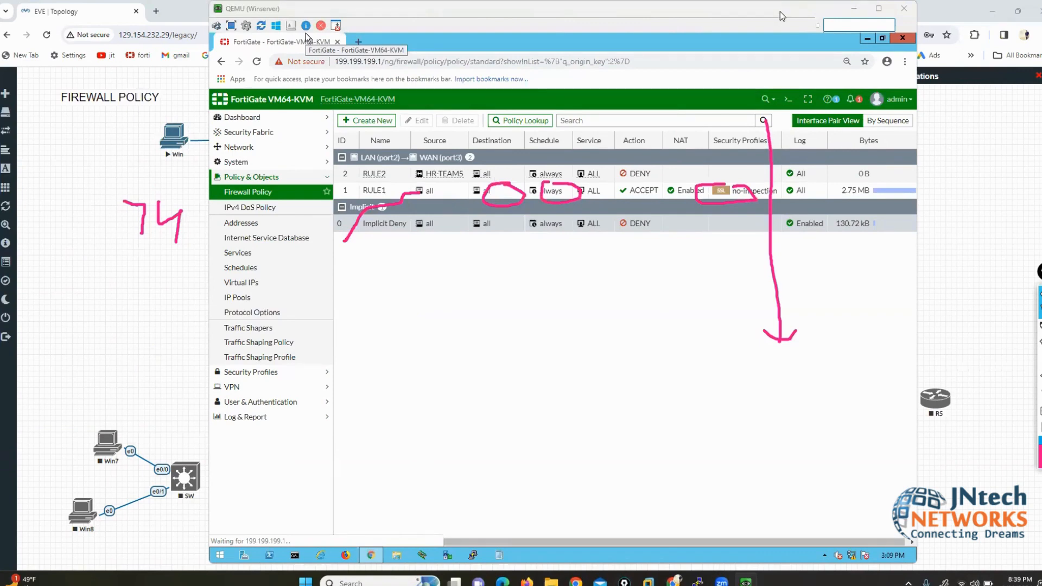
{"action": "left_click_drag", "start_coordinate": [305, 32], "coordinate": [246, 32]}
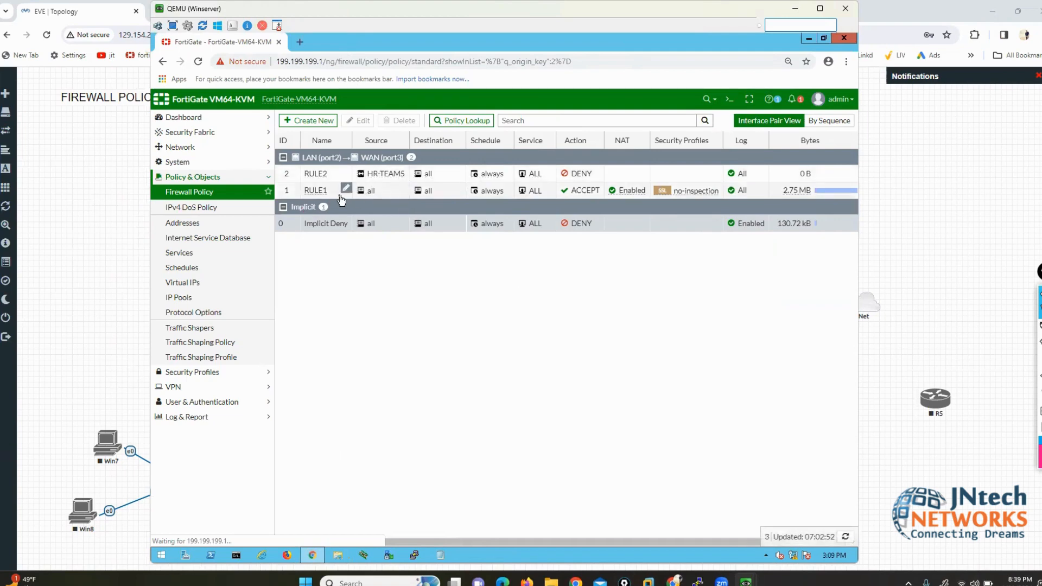
Step: Open RULE1 for editing, remove its ALL service, and browse the service entries list
{"action": "double_click", "coordinate": [295, 191]}
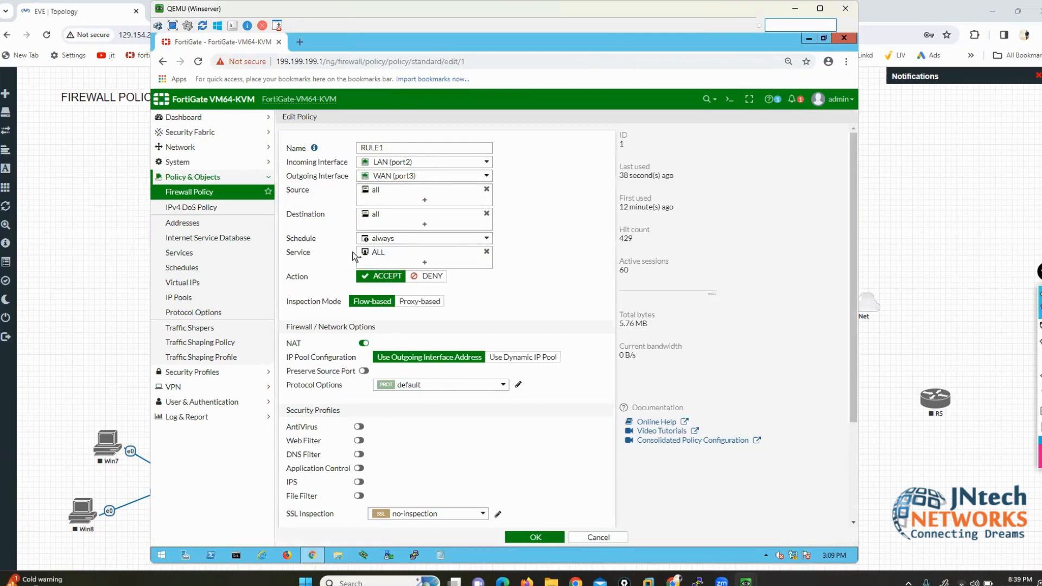
{"action": "left_click", "coordinate": [485, 251]}
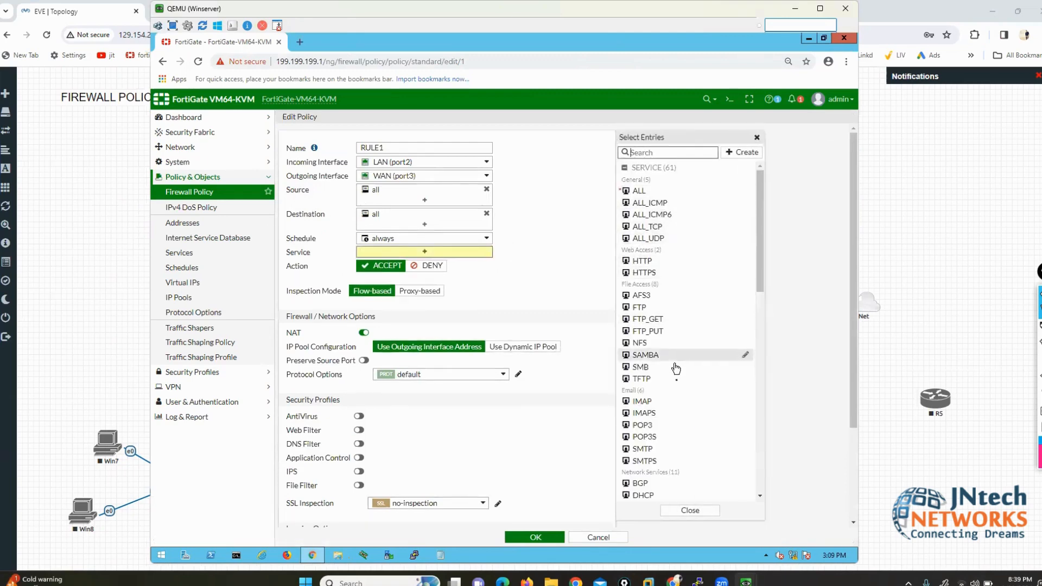
{"action": "mouse_move", "coordinate": [677, 384]}
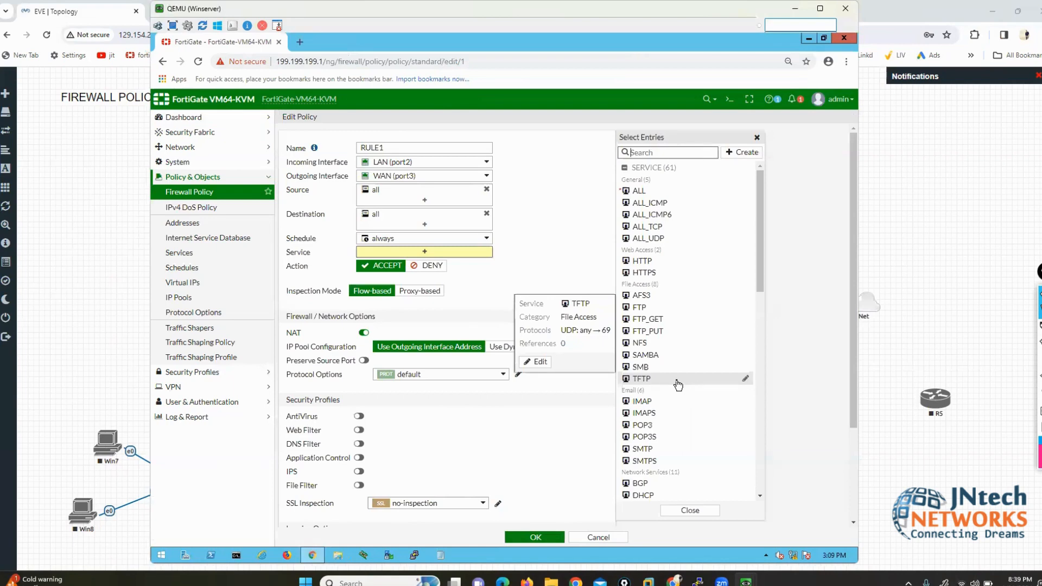
{"action": "left_click", "coordinate": [581, 217]}
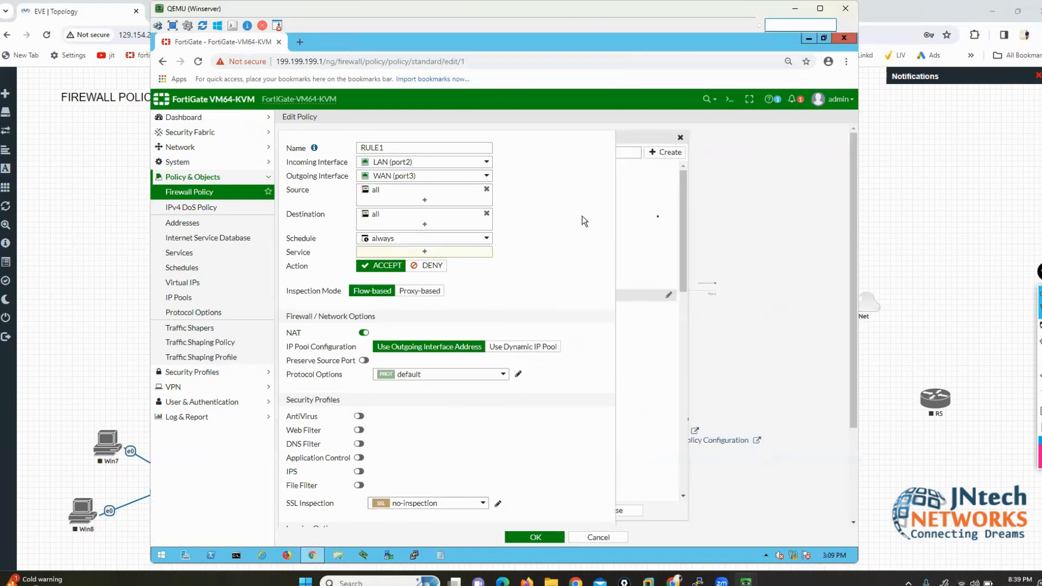
Step: Browse the Application Control profiles and Application Signatures, then return to Firewall Policy
{"action": "left_click", "coordinate": [205, 372]}
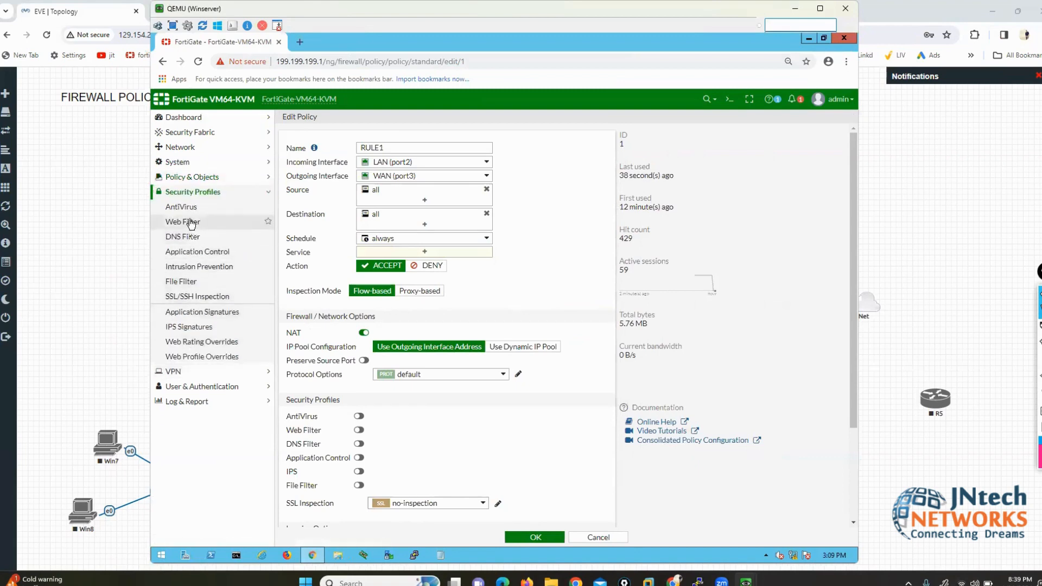
{"action": "left_click", "coordinate": [271, 253]}
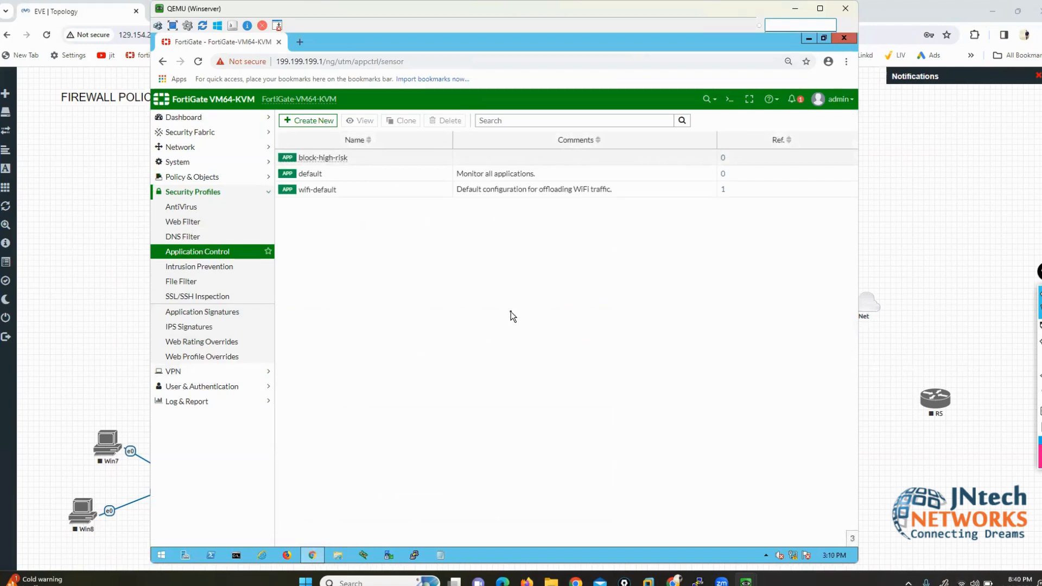
{"action": "left_click", "coordinate": [209, 317]}
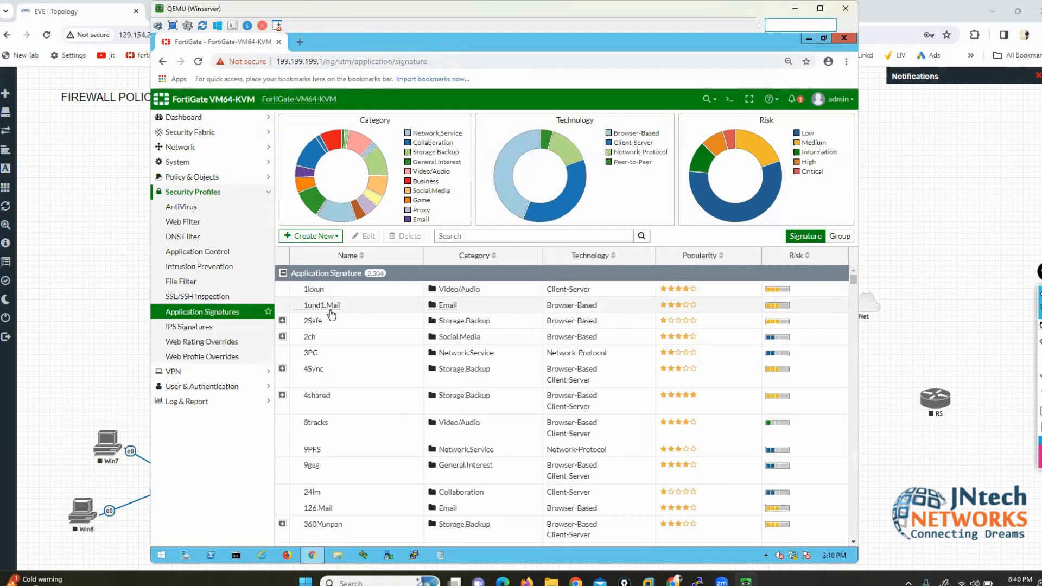
{"action": "left_click", "coordinate": [183, 177]}
{"action": "left_click", "coordinate": [187, 192]}
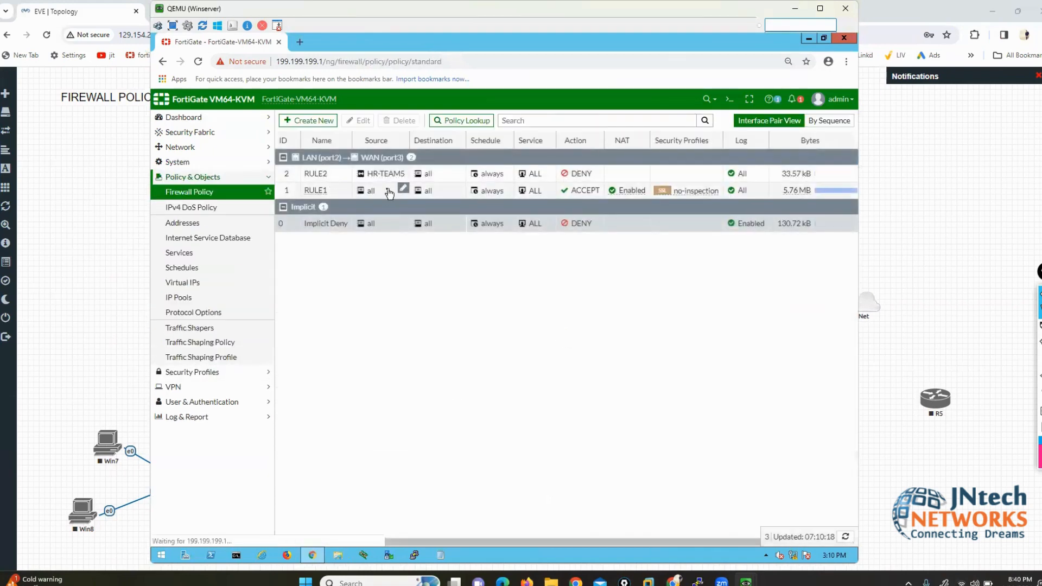
Step: Reopen RULE1, remove ALL from its Service, and browse the 61 available services
{"action": "double_click", "coordinate": [387, 191]}
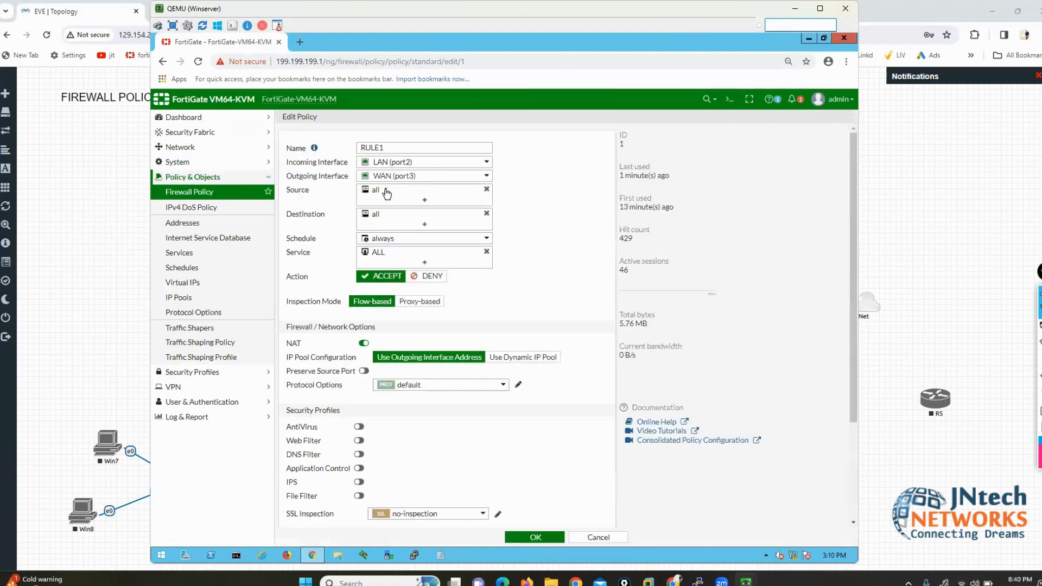
{"action": "left_click", "coordinate": [486, 251]}
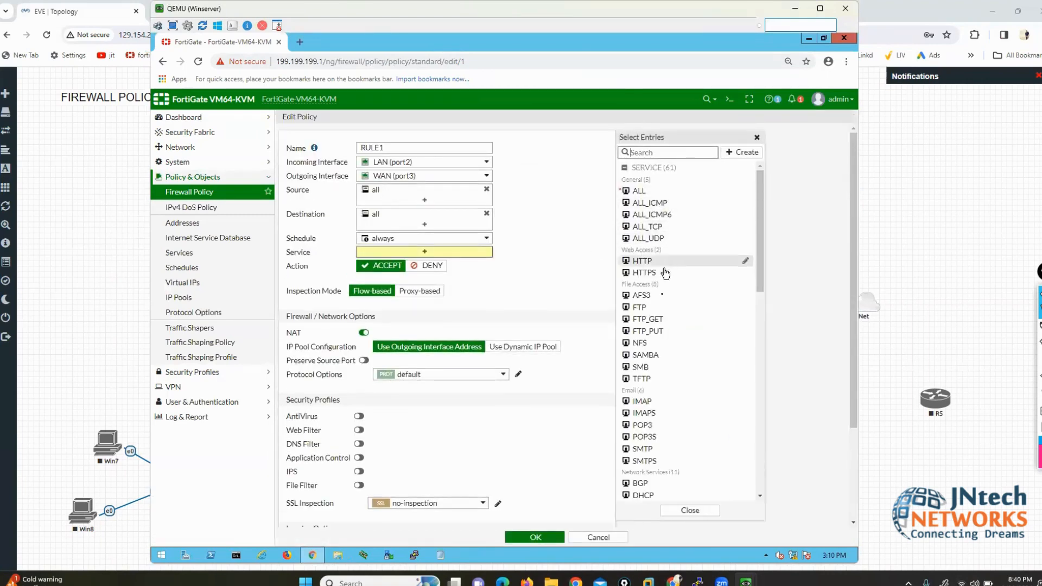
{"action": "scroll", "coordinate": [660, 320], "scroll_direction": "down", "scroll_amount": 3}
{"action": "scroll", "coordinate": [660, 321], "scroll_direction": "down", "scroll_amount": 6}
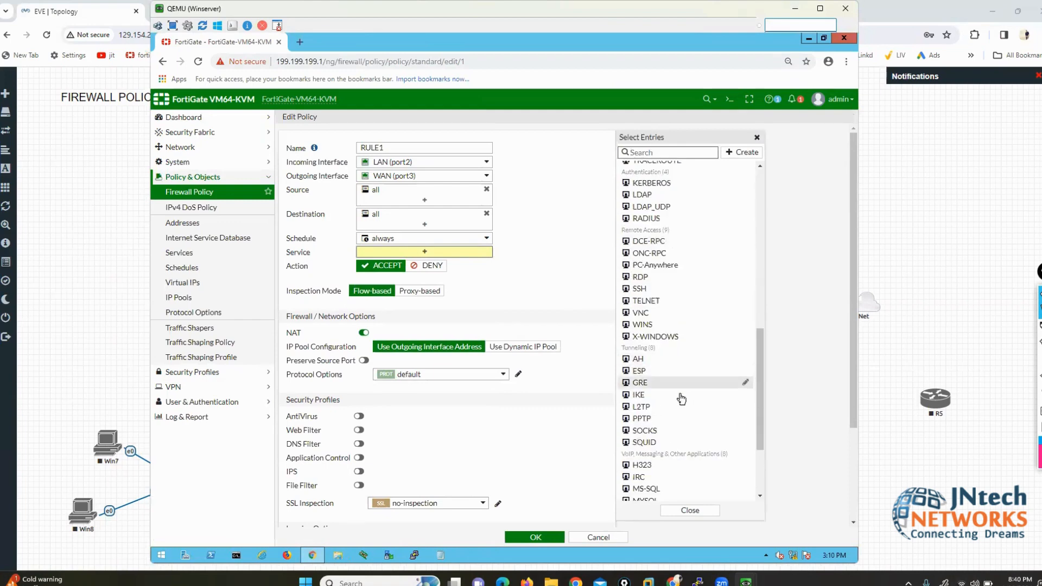
{"action": "scroll", "coordinate": [678, 401], "scroll_direction": "up", "scroll_amount": 9}
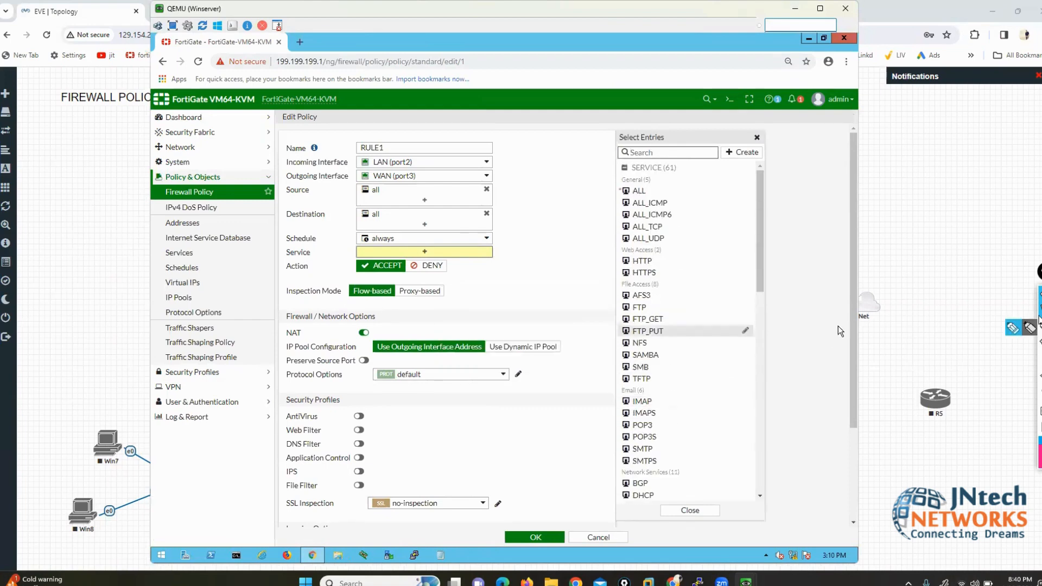
Step: Annotate the HTTP/HTTPS and file access services, and underline Application Control among the security profiles
{"action": "left_click", "coordinate": [1011, 328]}
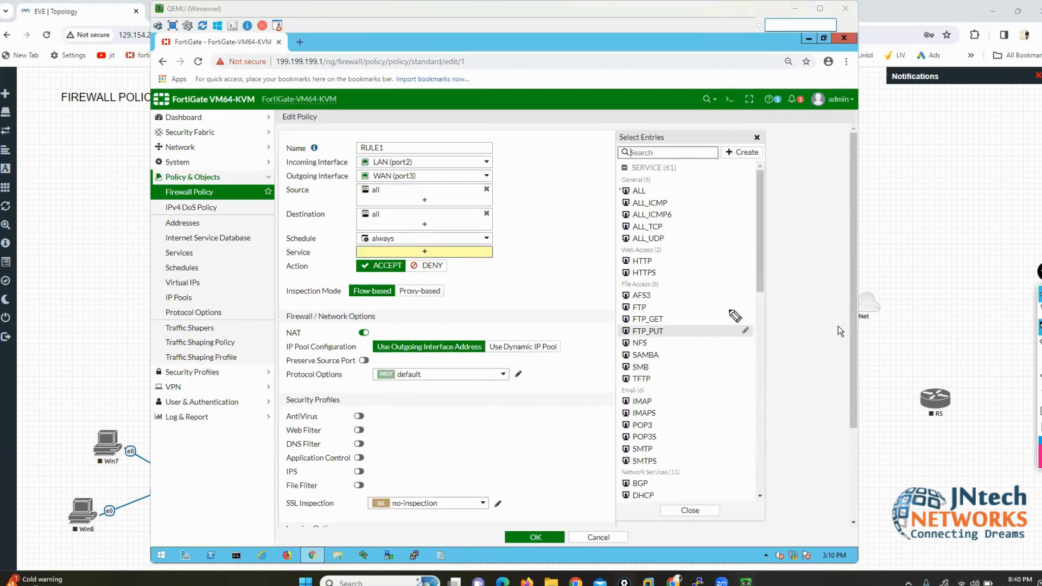
{"action": "mouse_move", "coordinate": [653, 261]}
{"action": "left_mouse_down"}
{"action": "mouse_move", "coordinate": [666, 255]}
{"action": "mouse_move", "coordinate": [673, 277]}
{"action": "left_mouse_up"}
{"action": "mouse_move", "coordinate": [660, 299]}
{"action": "left_mouse_down"}
{"action": "mouse_move", "coordinate": [681, 307]}
{"action": "mouse_move", "coordinate": [683, 373]}
{"action": "mouse_move", "coordinate": [661, 390]}
{"action": "mouse_move", "coordinate": [627, 389]}
{"action": "mouse_move", "coordinate": [604, 347]}
{"action": "mouse_move", "coordinate": [607, 285]}
{"action": "mouse_move", "coordinate": [659, 278]}
{"action": "left_mouse_up"}
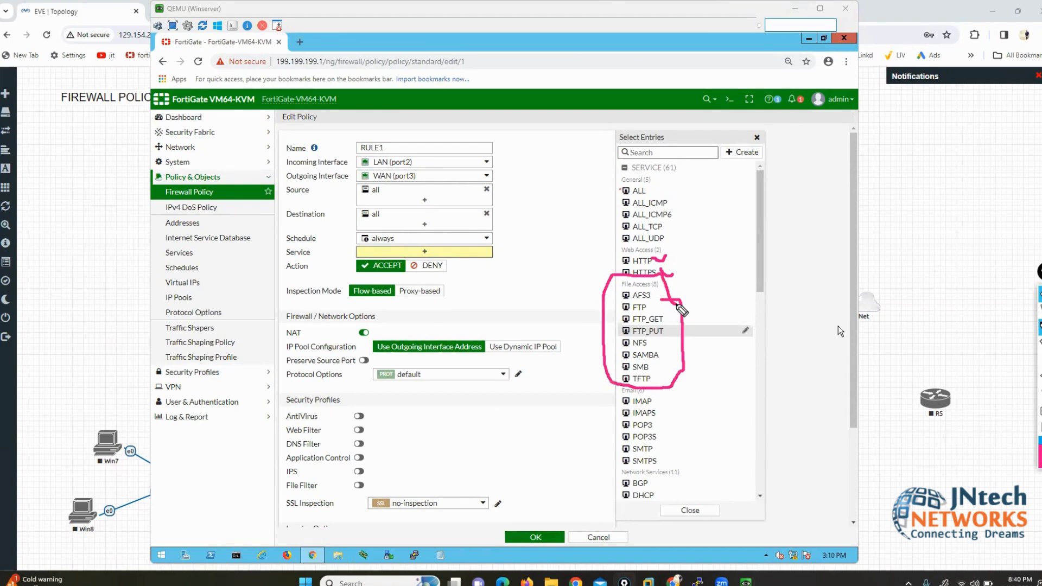
{"action": "mouse_move", "coordinate": [290, 465]}
{"action": "left_mouse_down"}
{"action": "mouse_move", "coordinate": [278, 466]}
{"action": "mouse_move", "coordinate": [352, 466]}
{"action": "left_mouse_up"}
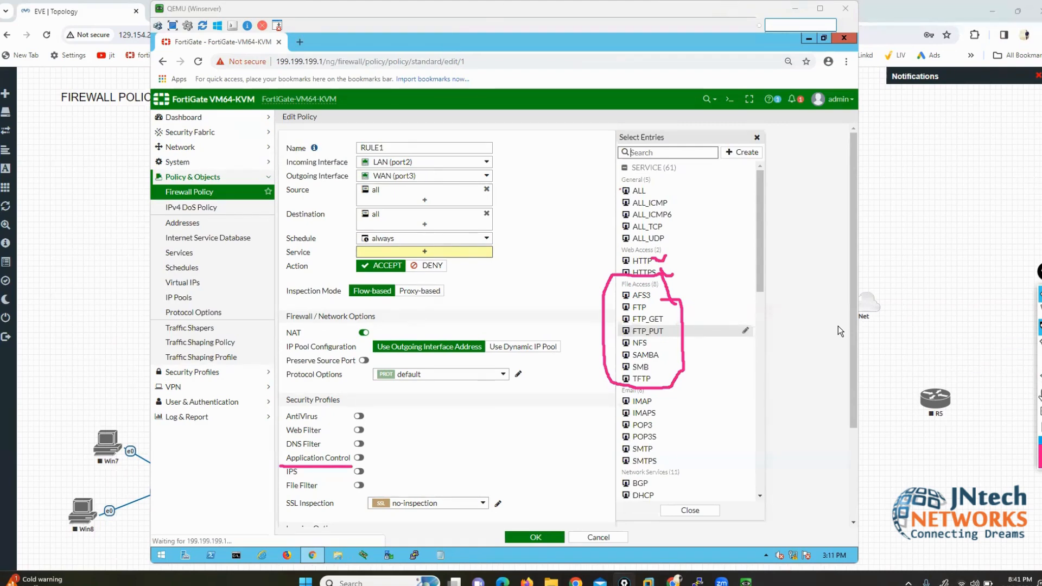
{"action": "left_click", "coordinate": [1040, 392]}
{"action": "mouse_move", "coordinate": [379, 133]}
{"action": "left_mouse_down"}
{"action": "mouse_move", "coordinate": [345, 135]}
{"action": "mouse_move", "coordinate": [343, 255]}
{"action": "mouse_move", "coordinate": [440, 265]}
{"action": "mouse_move", "coordinate": [516, 237]}
{"action": "mouse_move", "coordinate": [463, 134]}
{"action": "mouse_move", "coordinate": [391, 136]}
{"action": "left_mouse_up"}
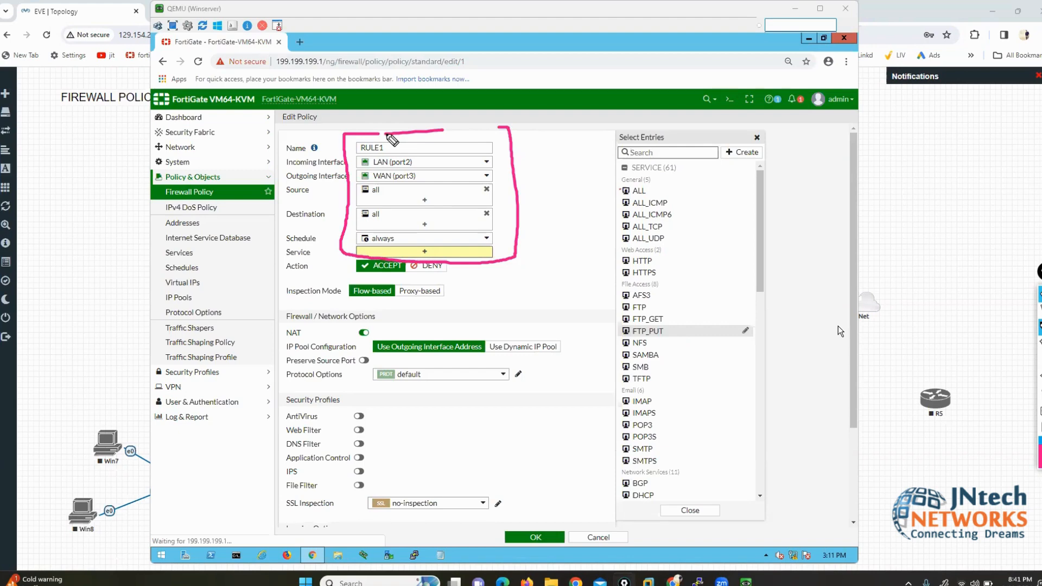
{"action": "mouse_move", "coordinate": [468, 187]}
{"action": "left_mouse_down"}
{"action": "mouse_move", "coordinate": [483, 200]}
{"action": "mouse_move", "coordinate": [547, 152]}
{"action": "left_mouse_up"}
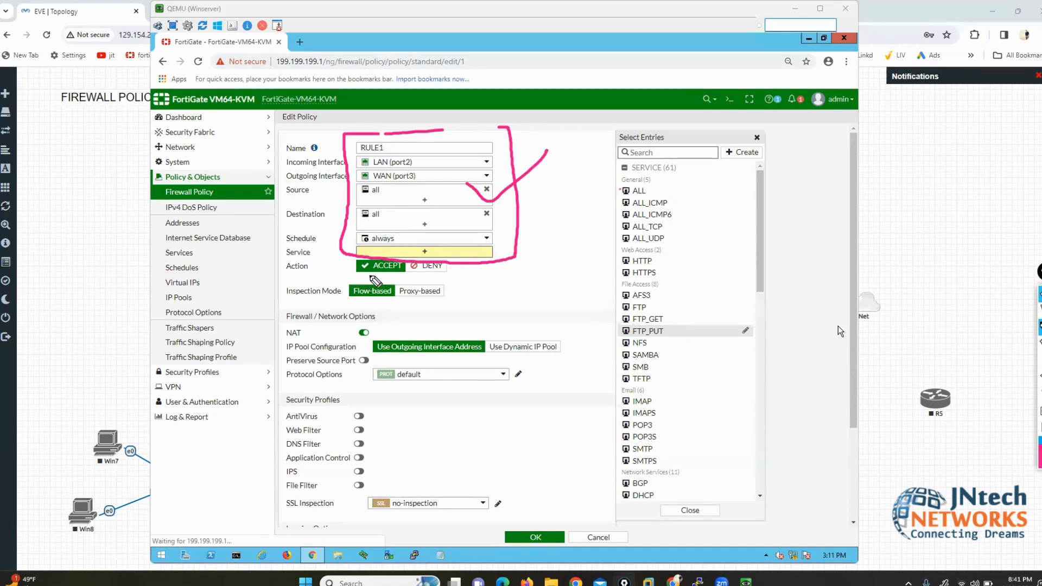
{"action": "left_click_drag", "start_coordinate": [359, 276], "coordinate": [380, 276]}
{"action": "left_click_drag", "start_coordinate": [275, 411], "coordinate": [340, 417]}
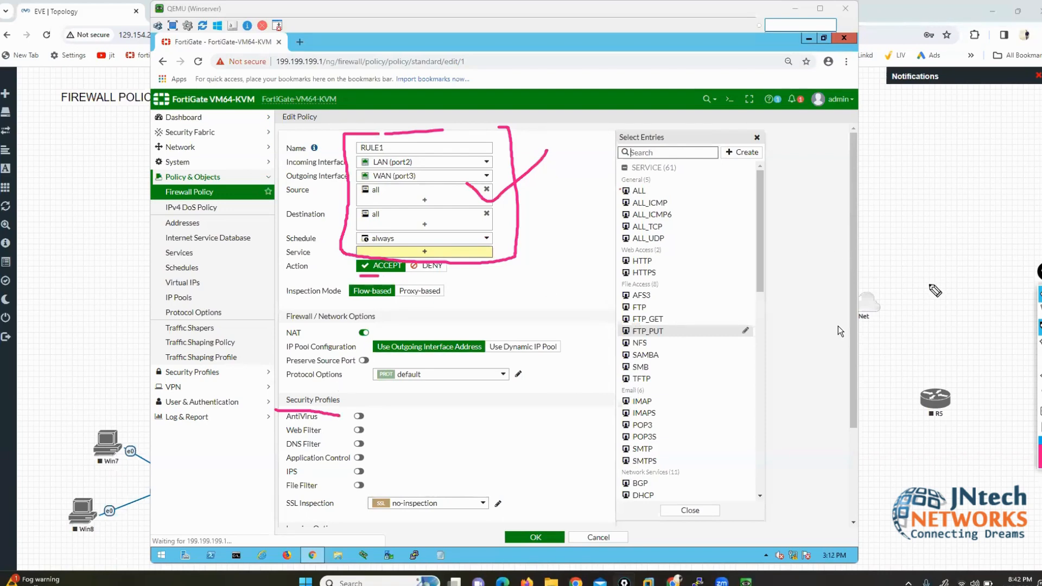
{"action": "left_click", "coordinate": [929, 284]}
Step: Bring the EVE-NG lab topology to the front and clear the screen annotations
{"action": "left_click", "coordinate": [1040, 311]}
{"action": "left_click", "coordinate": [959, 305]}
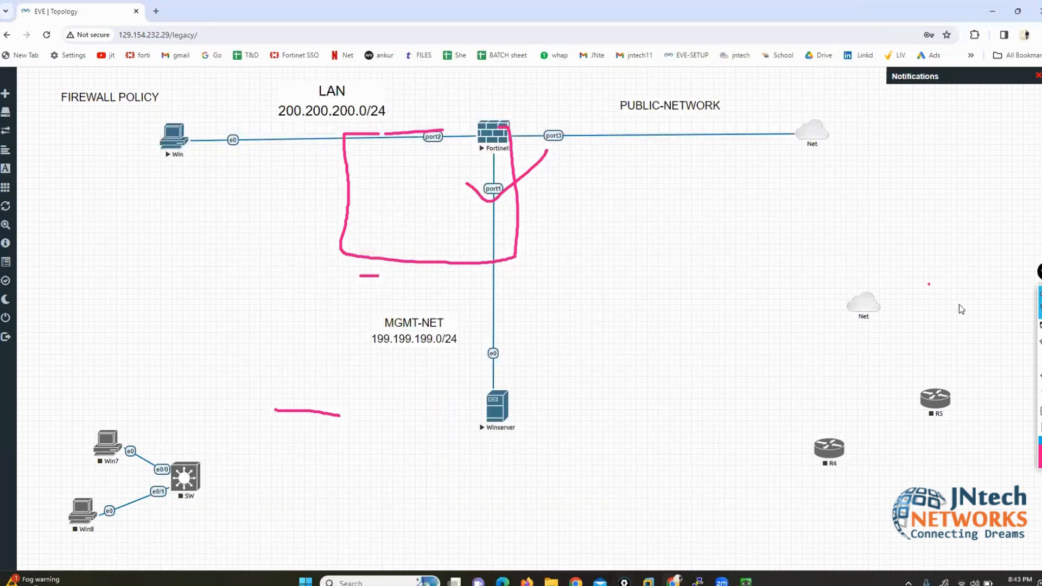
{"action": "left_click", "coordinate": [1040, 393]}
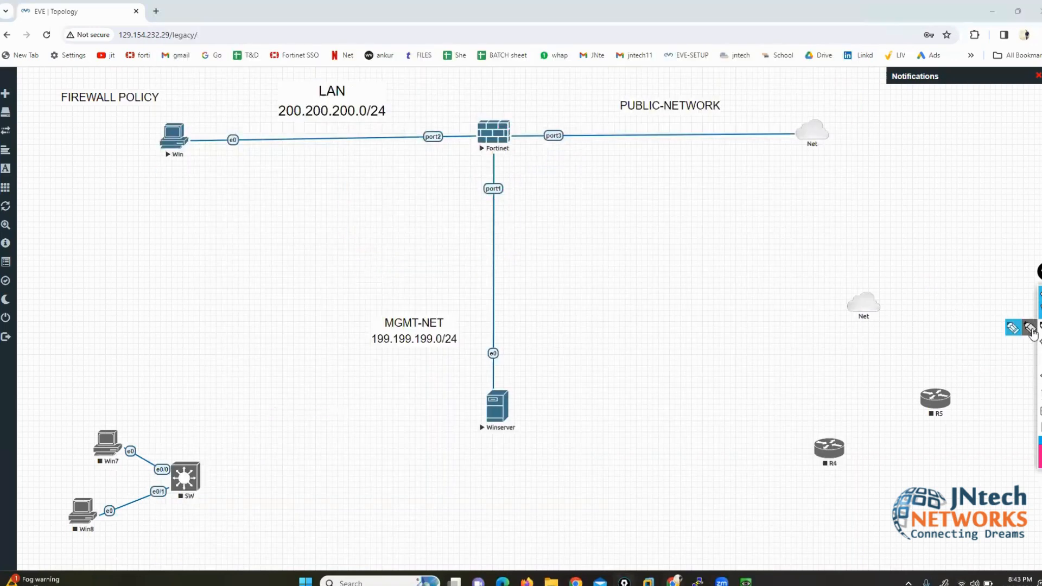
Step: Mark the right-hand Net cloud on the topology with the annotation pen
{"action": "left_click", "coordinate": [1012, 328]}
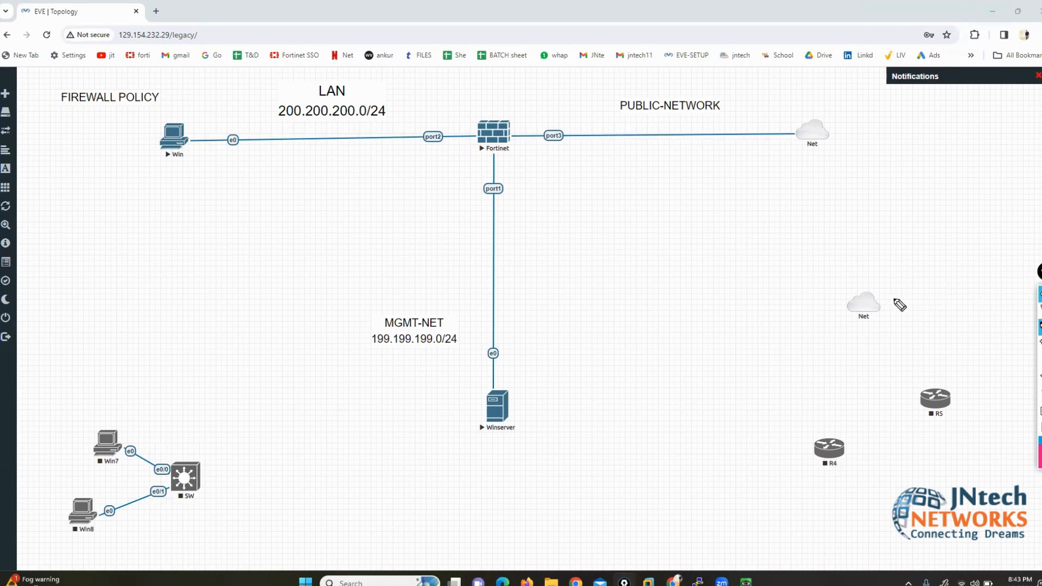
{"action": "mouse_move", "coordinate": [894, 298]}
{"action": "left_mouse_down"}
{"action": "mouse_move", "coordinate": [849, 301]}
{"action": "mouse_move", "coordinate": [860, 335]}
{"action": "mouse_move", "coordinate": [912, 334]}
{"action": "mouse_move", "coordinate": [901, 300]}
{"action": "mouse_move", "coordinate": [890, 301]}
{"action": "mouse_move", "coordinate": [872, 357]}
{"action": "mouse_move", "coordinate": [903, 356]}
{"action": "mouse_move", "coordinate": [886, 333]}
{"action": "left_mouse_up"}
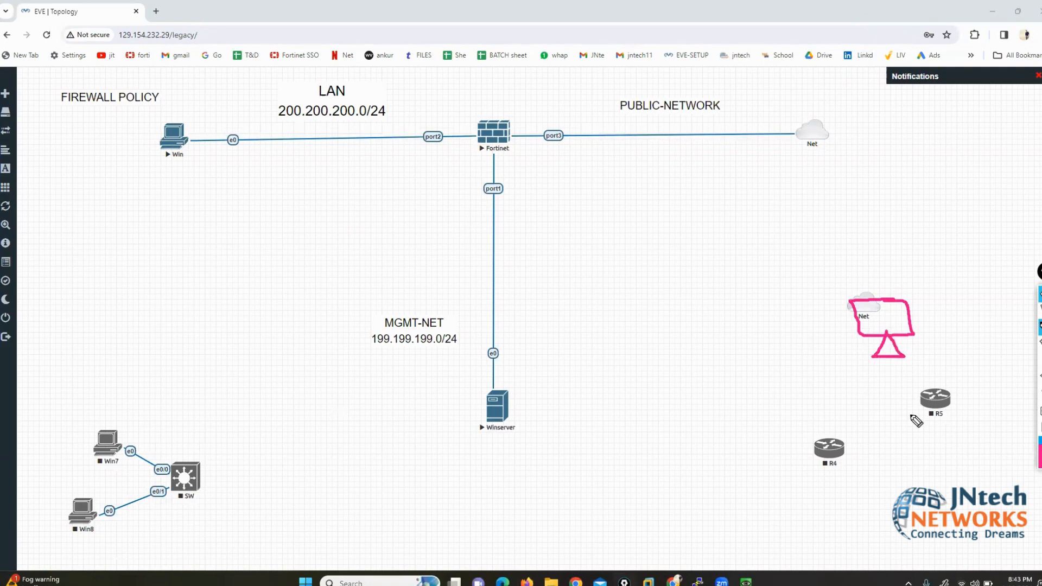
{"action": "left_click_drag", "start_coordinate": [890, 288], "coordinate": [894, 290]}
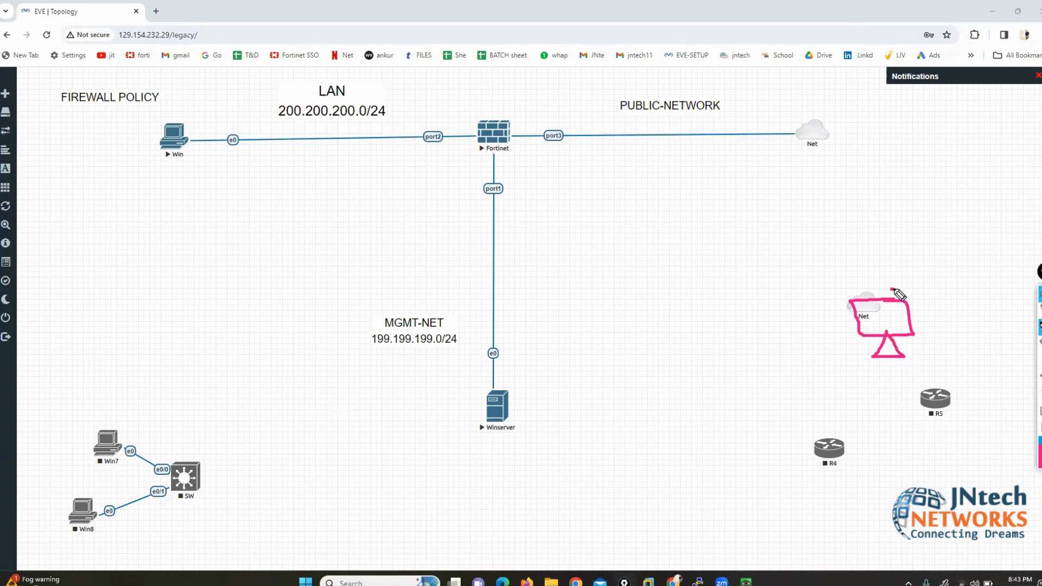